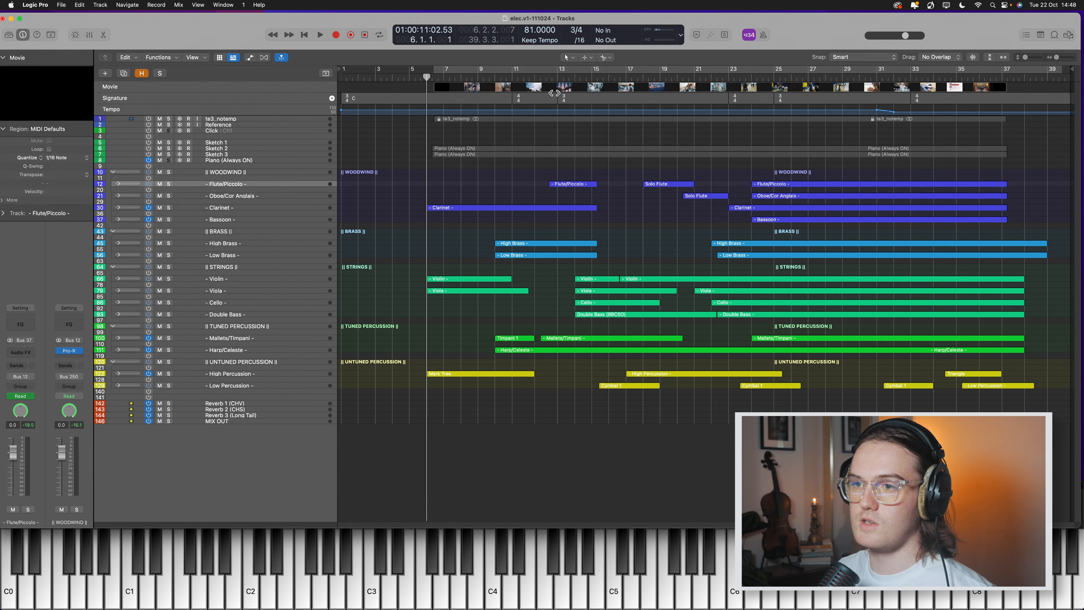
Select the Piano (Always ON) track and inspect the piano sketch tracks above the woodwind section
click(301, 161)
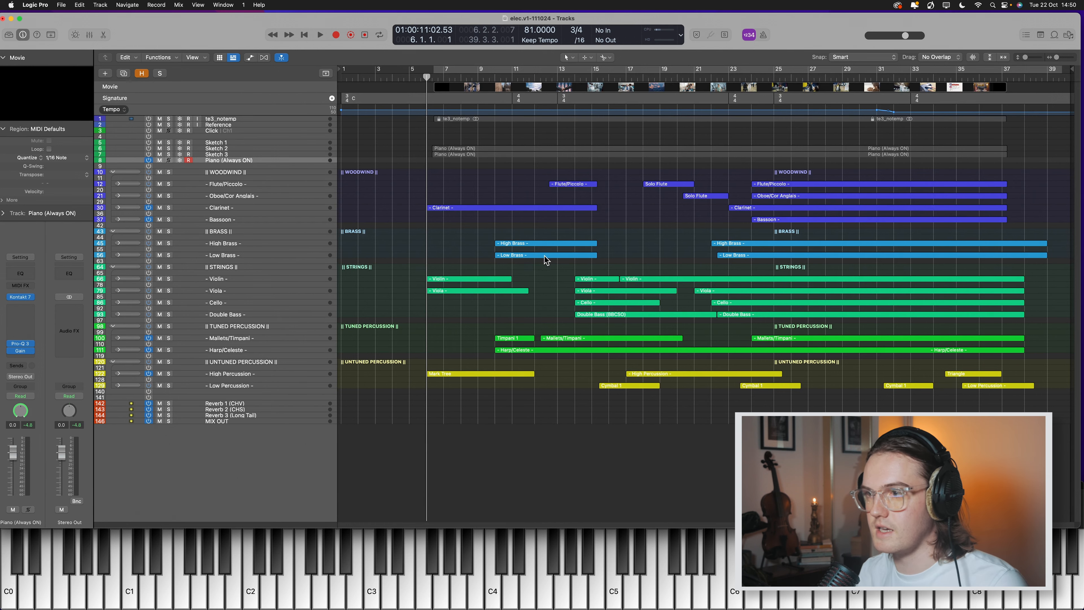
scroll(508, 308, up, 5)
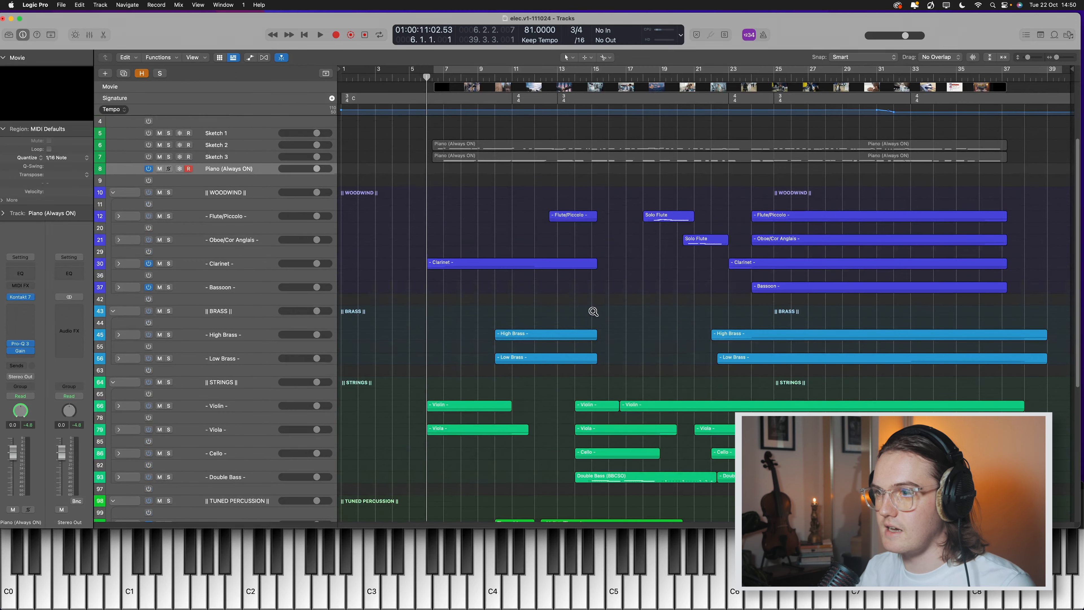
scroll(593, 312, up, 2)
scroll(605, 307, up, 2)
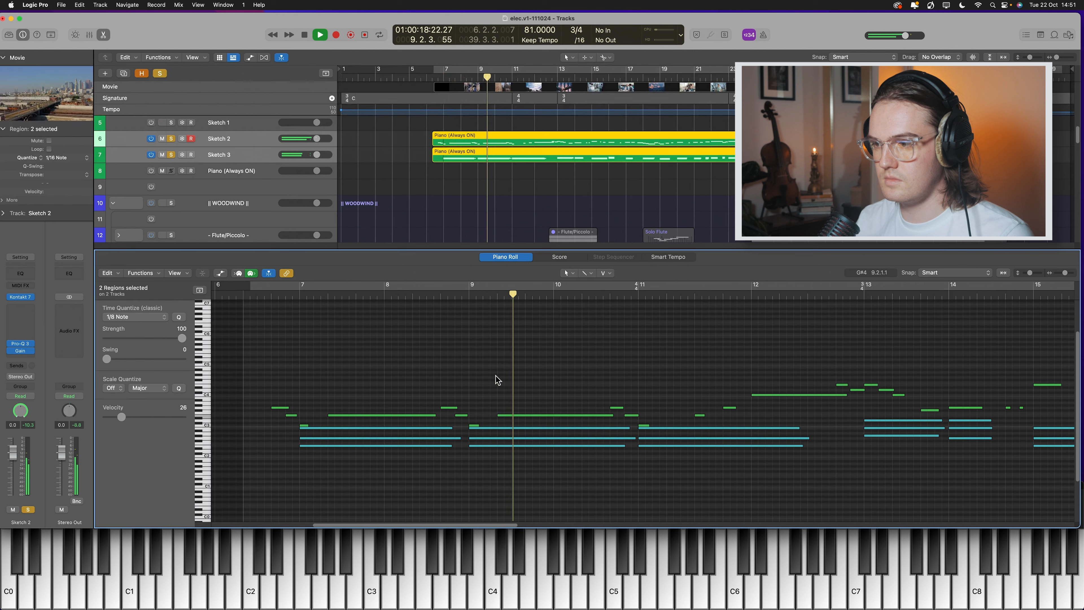
Stop playback and examine the melody and chord notes of both piano sketches up to about bar 33
key(space)
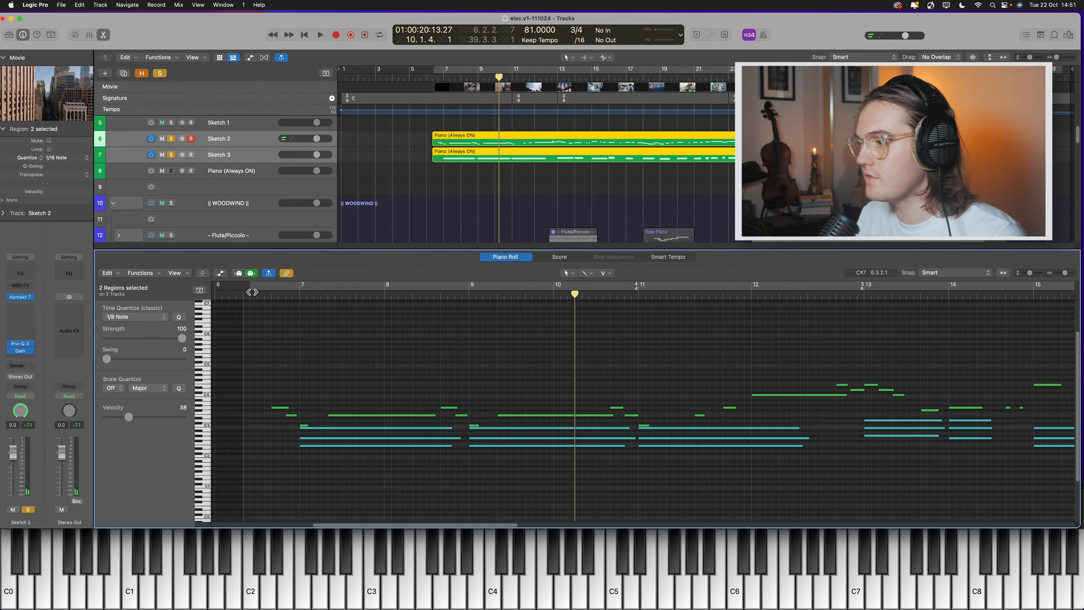
scroll(489, 409, down, 5)
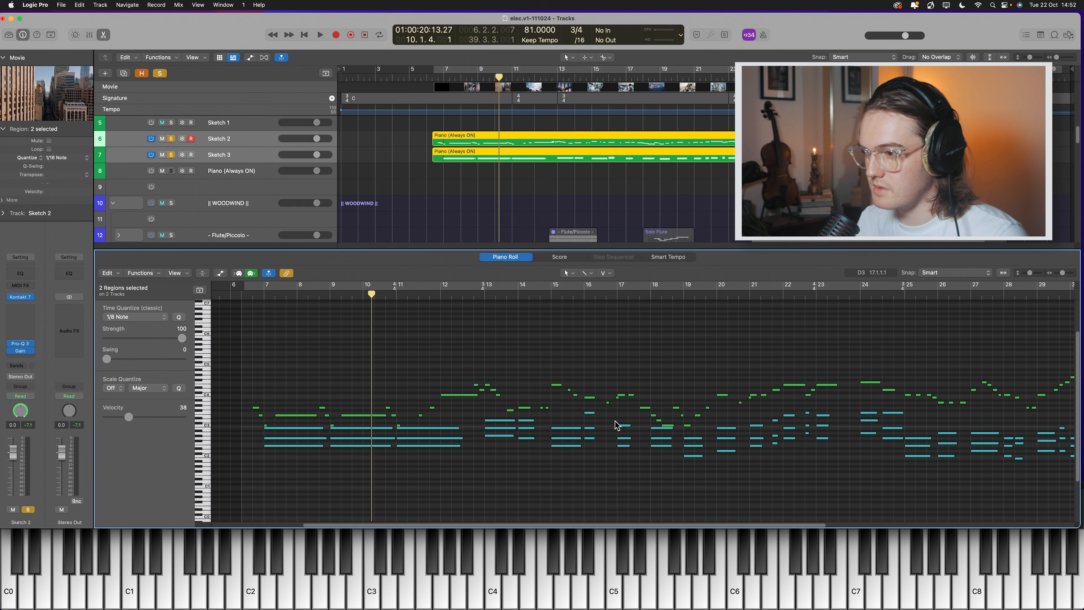
scroll(613, 427, up, 2)
scroll(622, 423, right, 8)
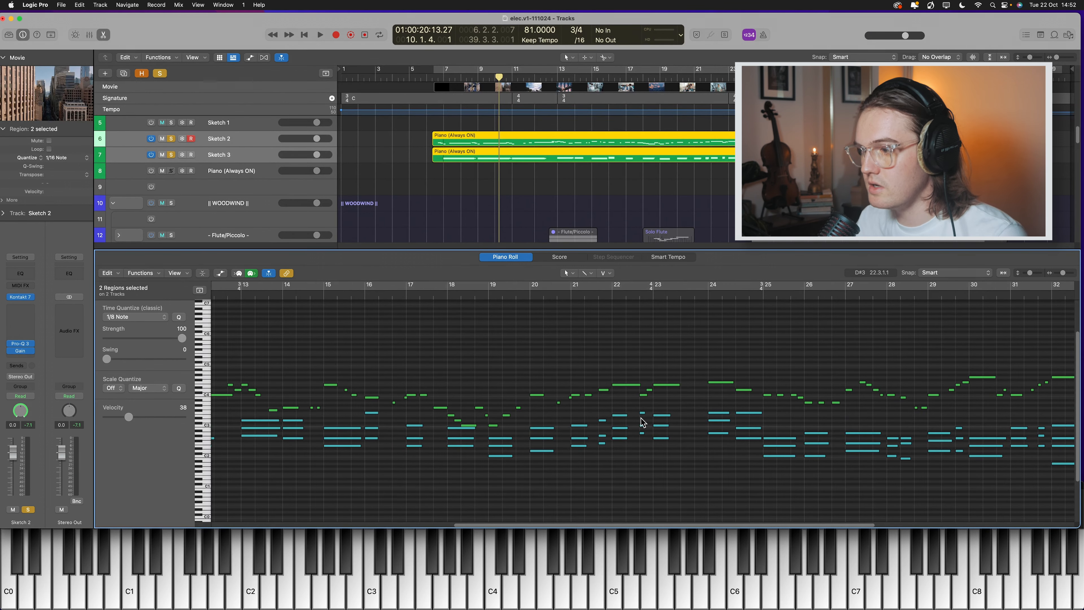
scroll(641, 435, right, 2)
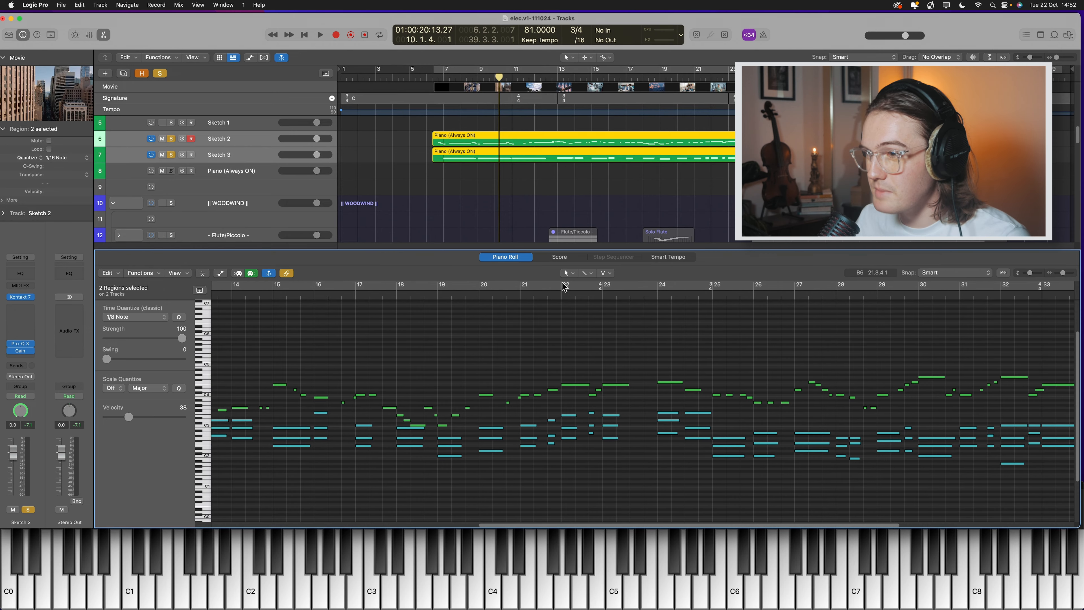
Audition the two piano sketches from bar 20 beat 3 into bar 22, returning the playhead to the starting point
click(521, 297)
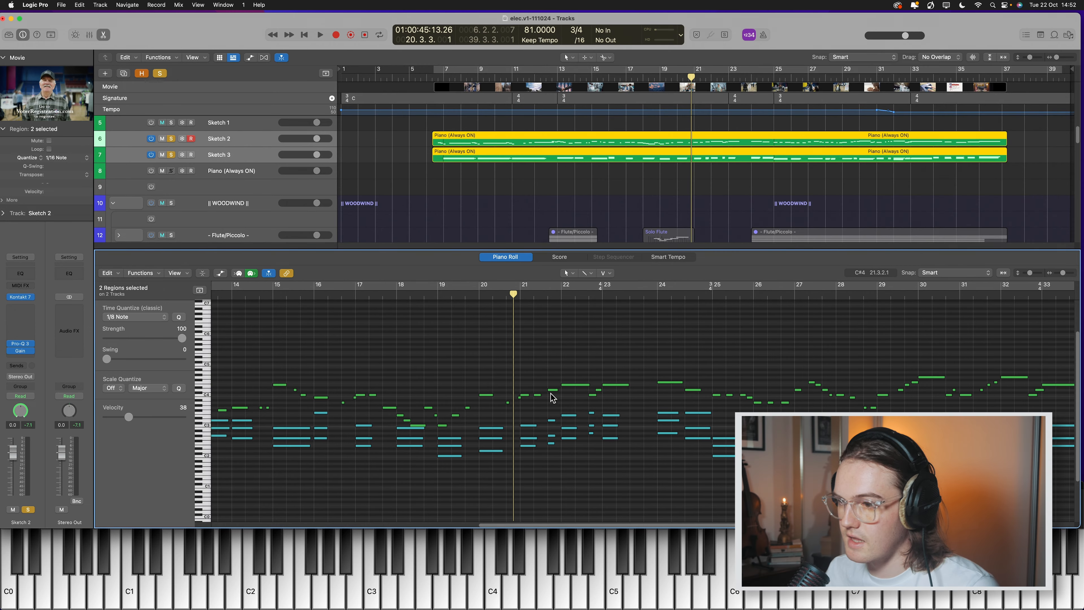
key(space)
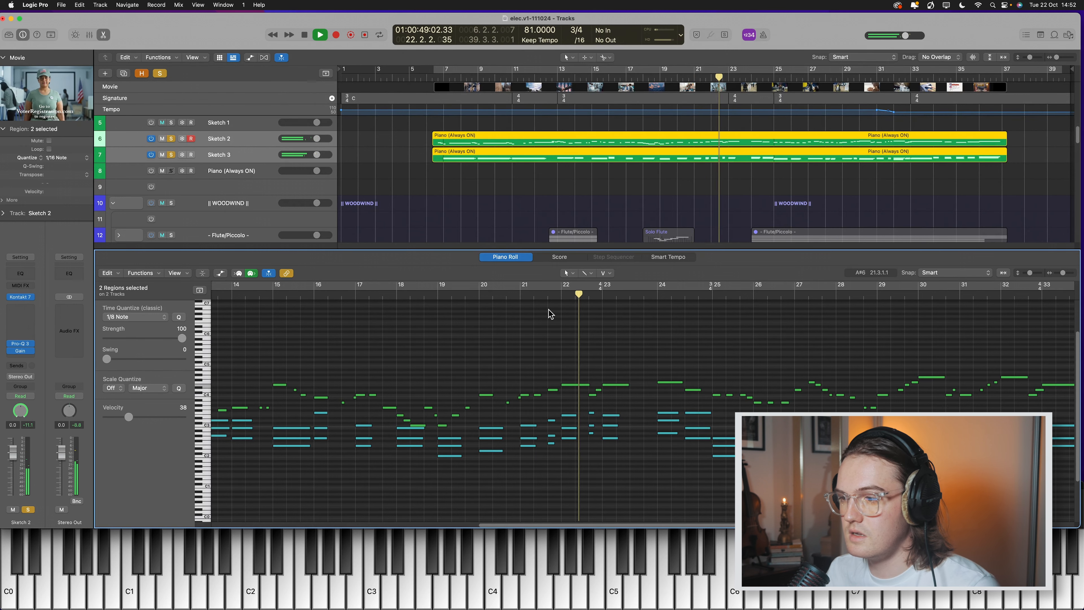
key(space)
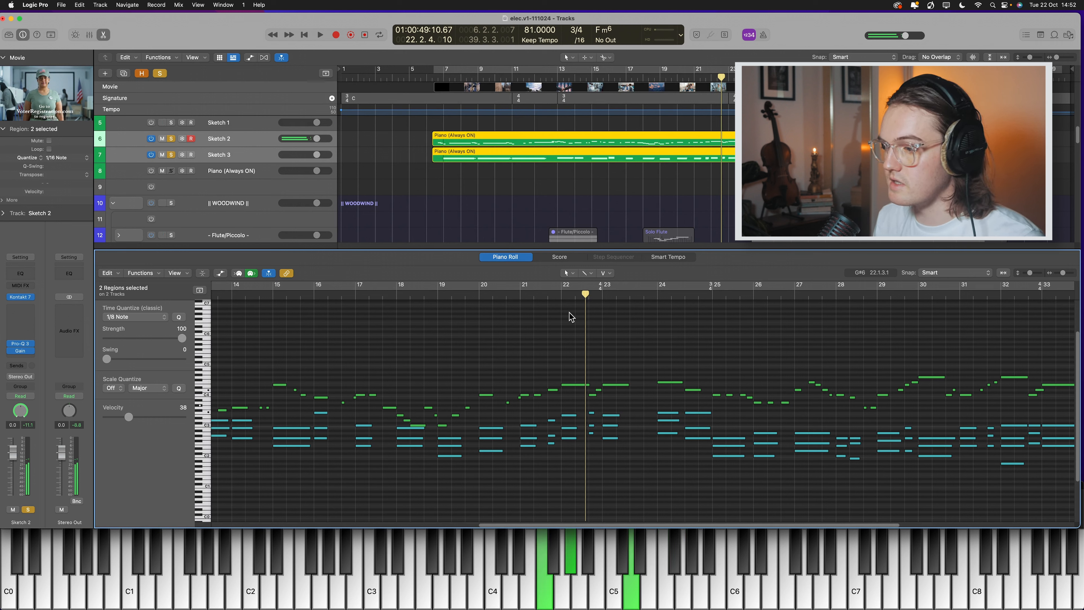
click(510, 296)
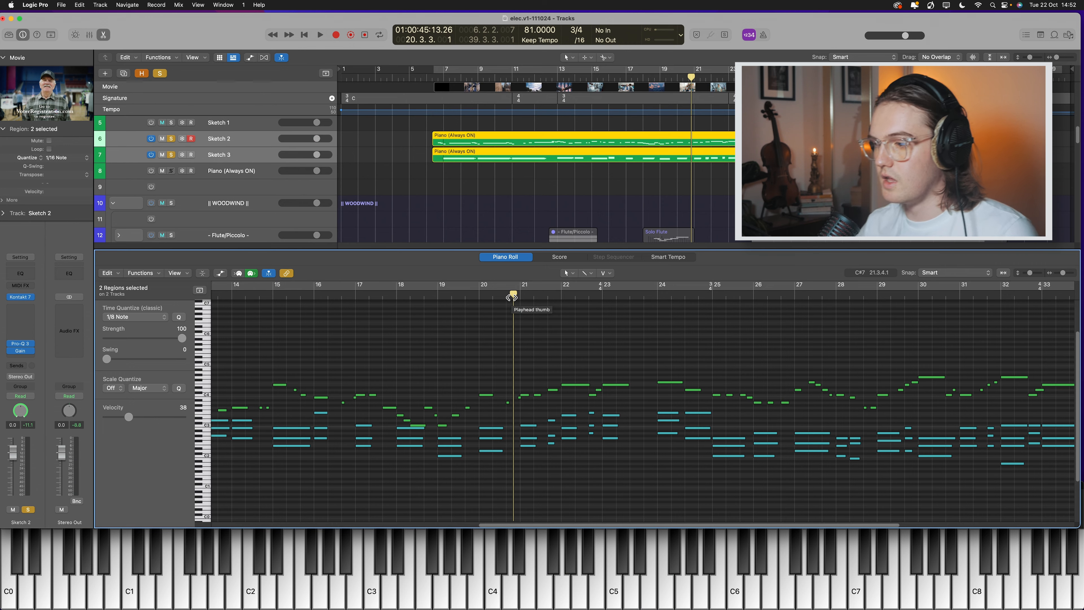
Audition the ending of the two piano sketches from bar 33
scroll(550, 354, right, 3)
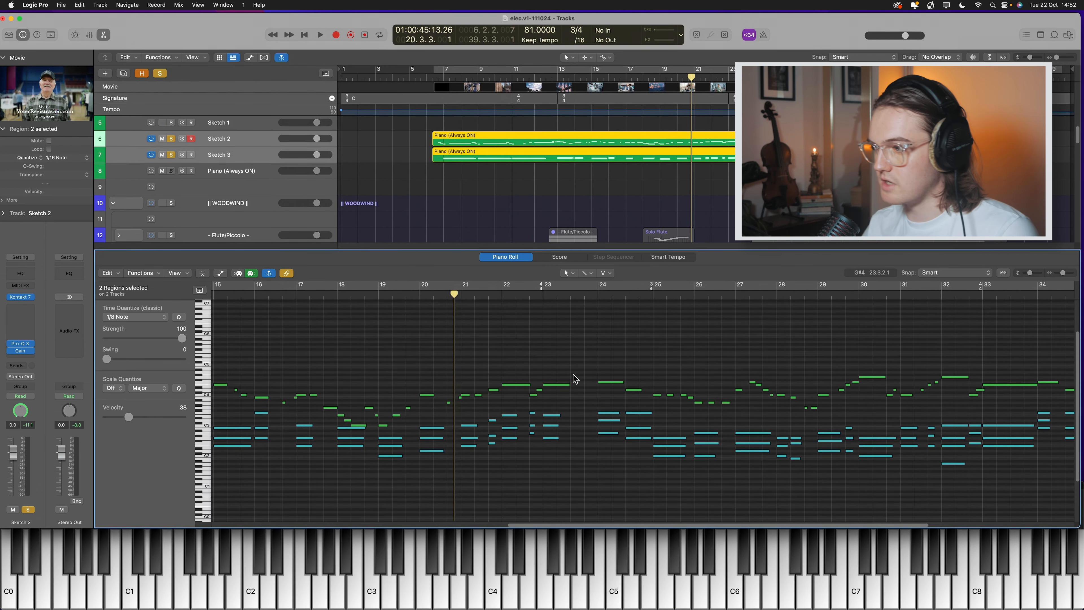
scroll(571, 374, right, 8)
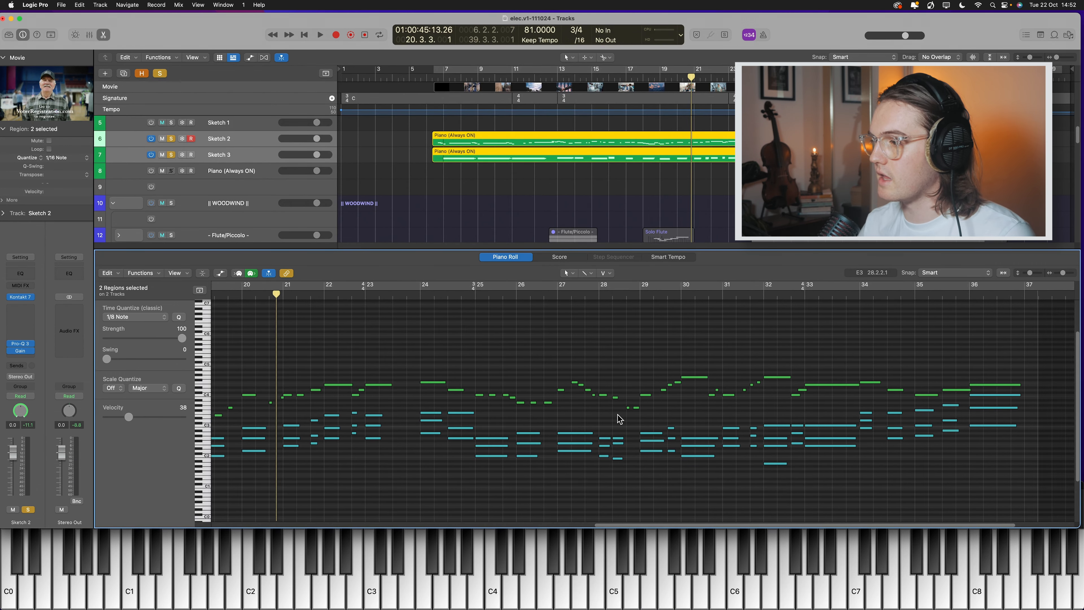
drag(830, 295, 804, 320)
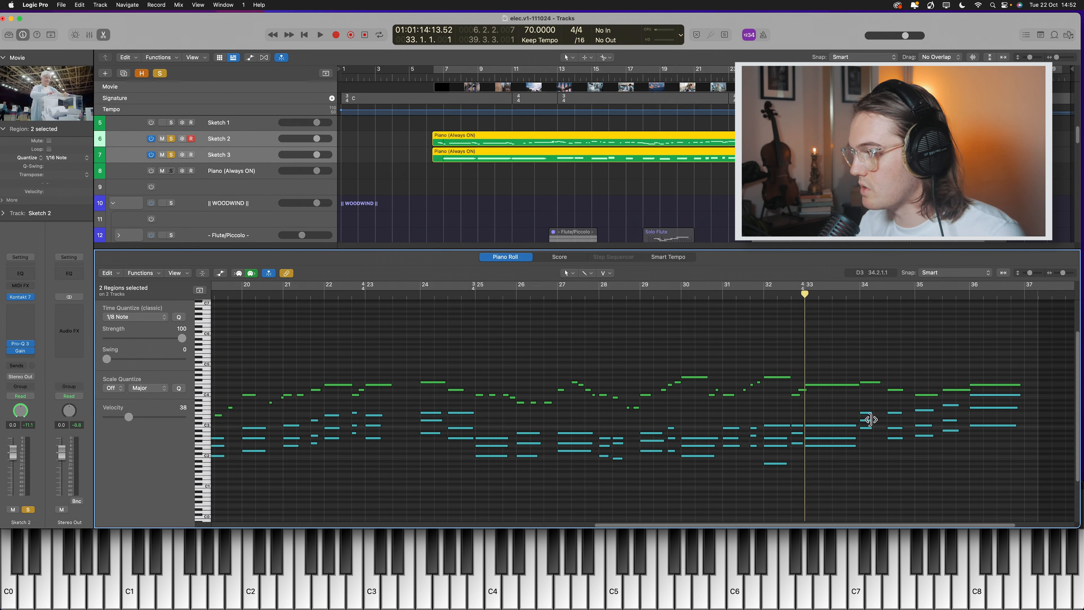
key(space)
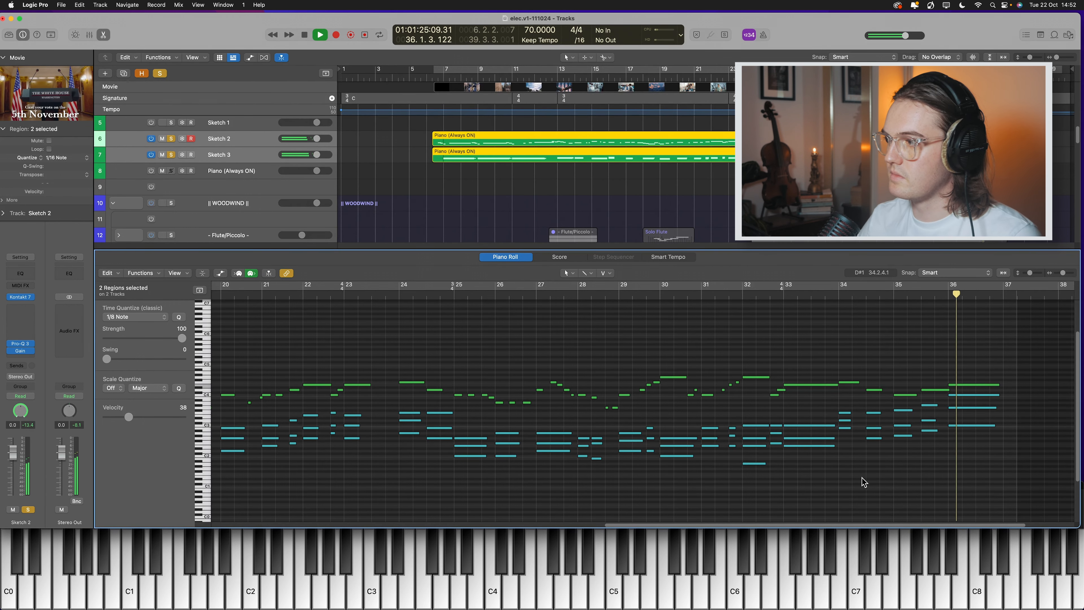
key(space)
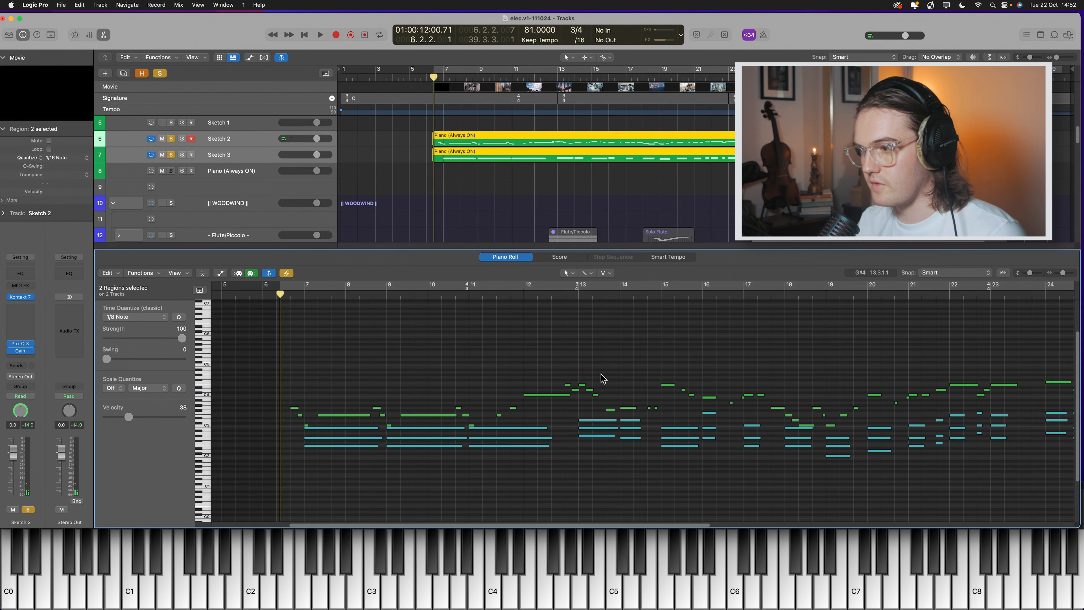
Place the playhead at bar 24 of the piano sketches
scroll(628, 384, down, 6)
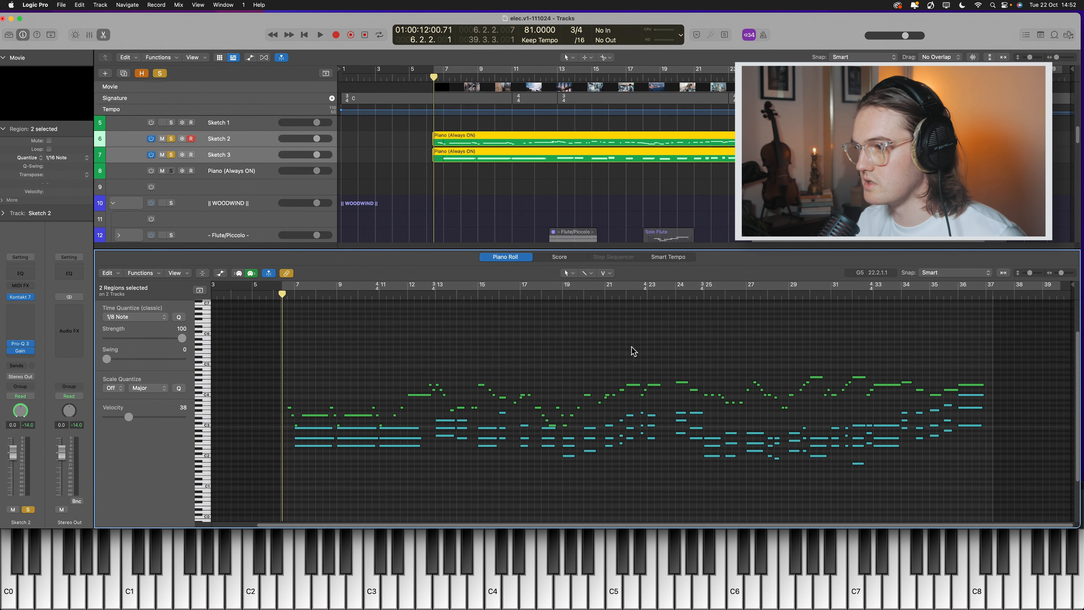
click(665, 299)
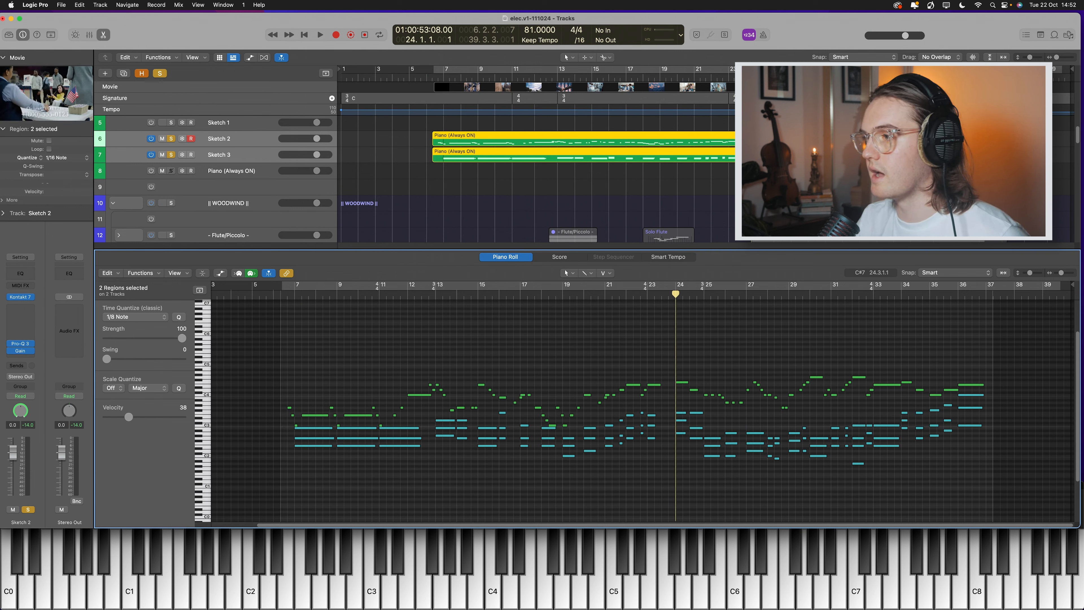
scroll(102, 133, down, 3)
scroll(102, 133, up, 5)
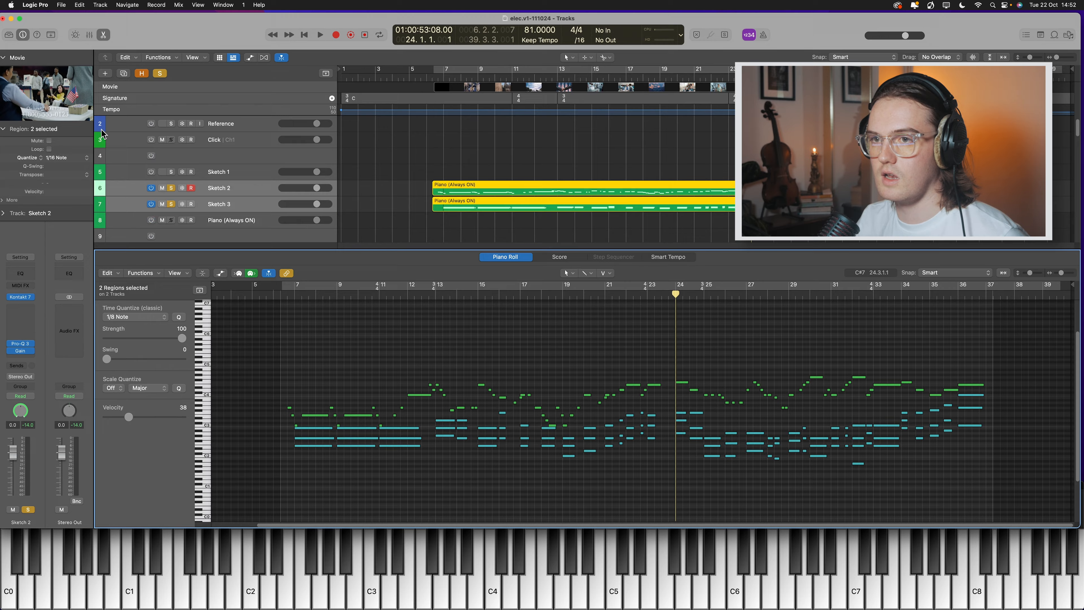
Open the movie in its own window, scrub through the footage, and close the window
double_click(79, 110)
drag(577, 517, 691, 517)
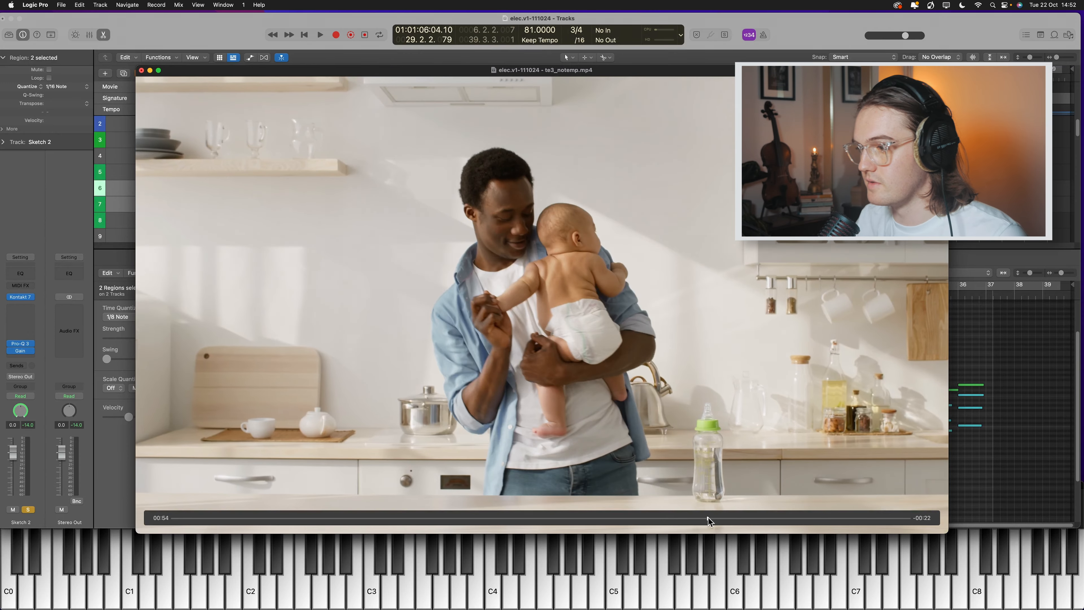
click(141, 70)
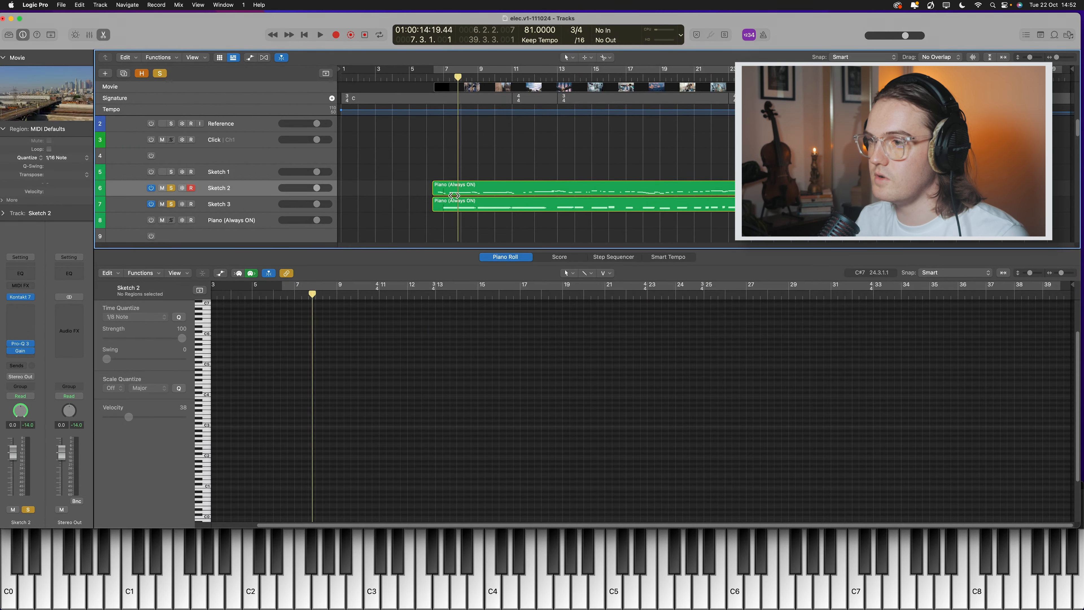
Select both piano sketch regions, play them back, and stop with the playhead at bar 25
key(super+a)
key(space)
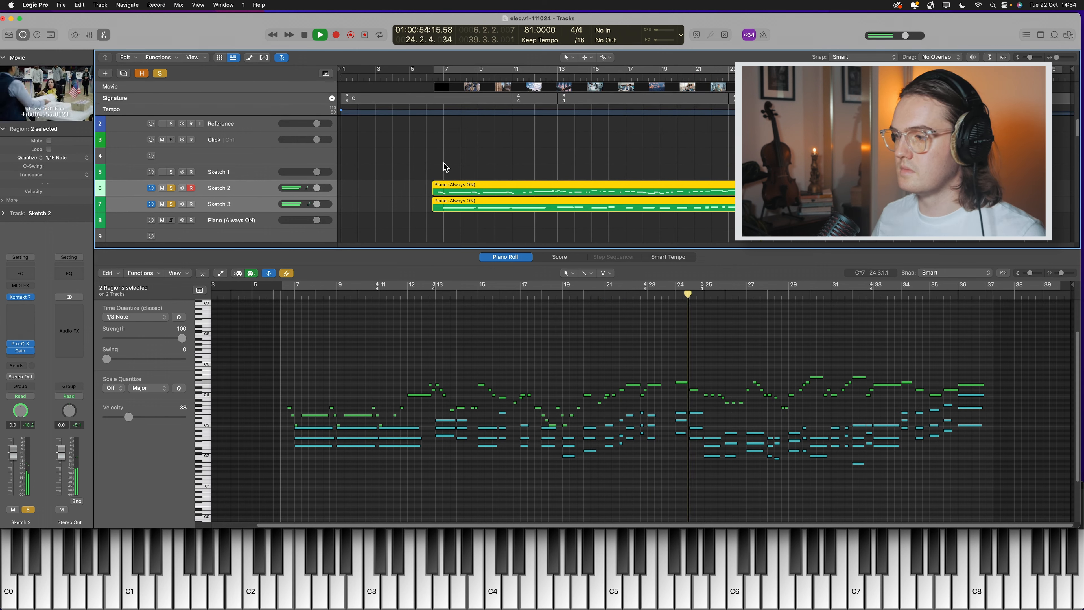
click(701, 297)
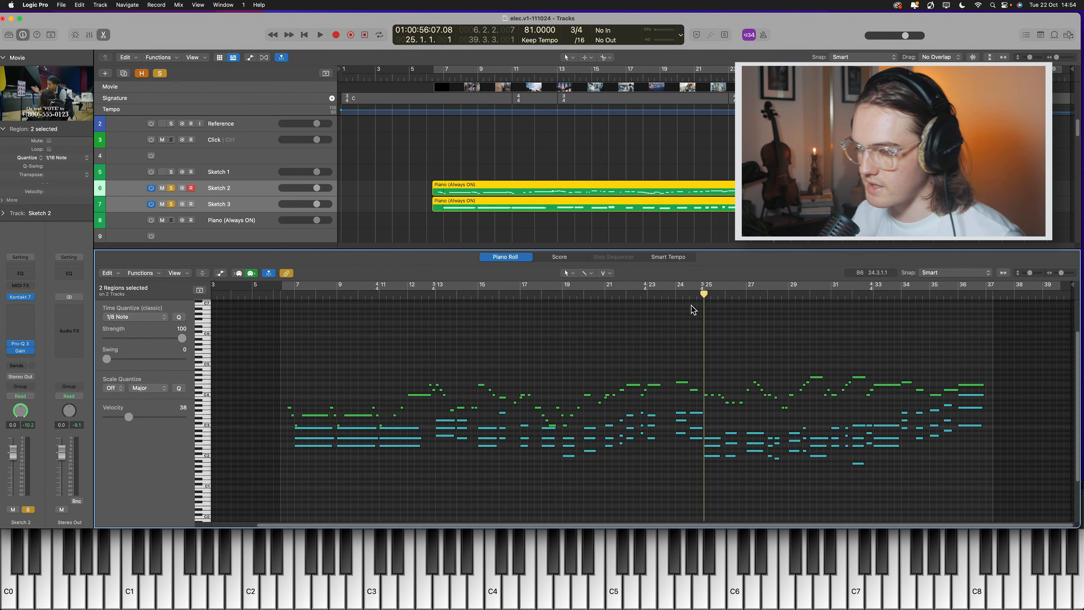
Move the playhead back to bar 12 beat 4 and examine the sketch notes from there
scroll(562, 410, up, 6)
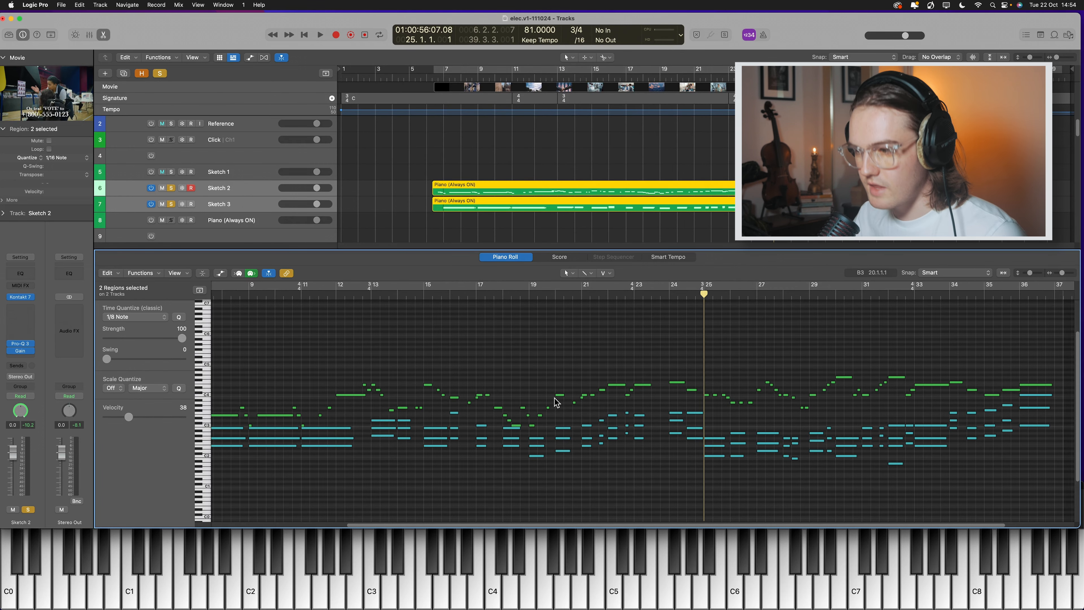
scroll(533, 461, left, 5)
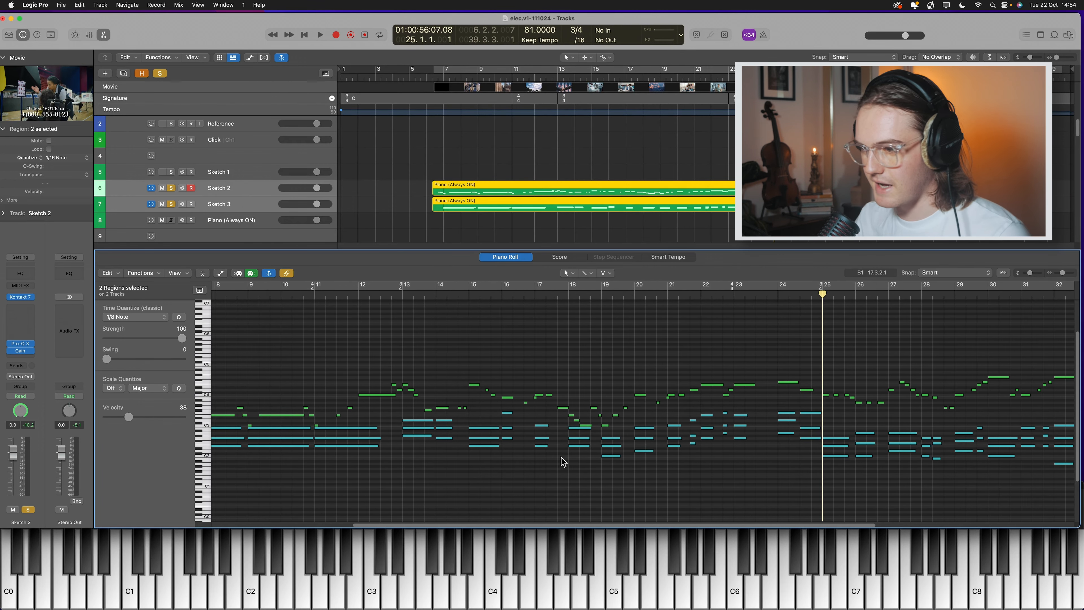
drag(412, 293, 393, 299)
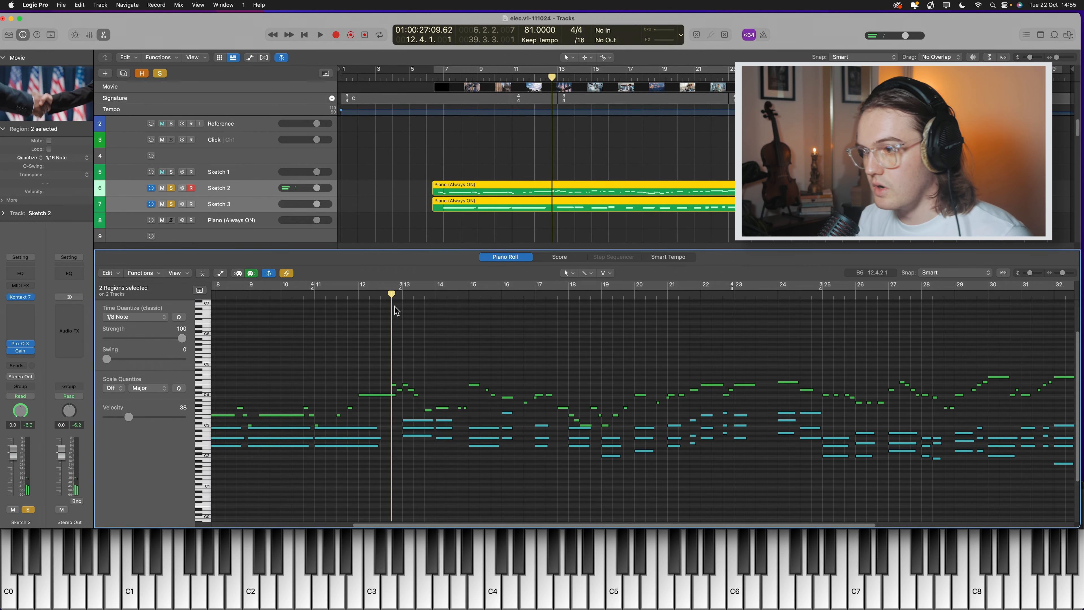
scroll(594, 440, right, 3)
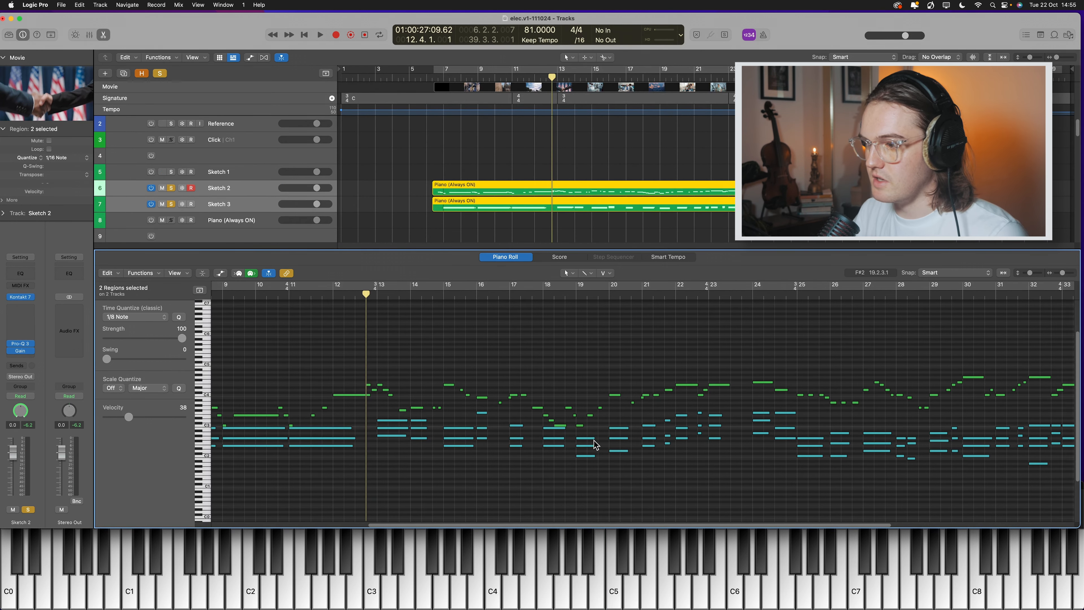
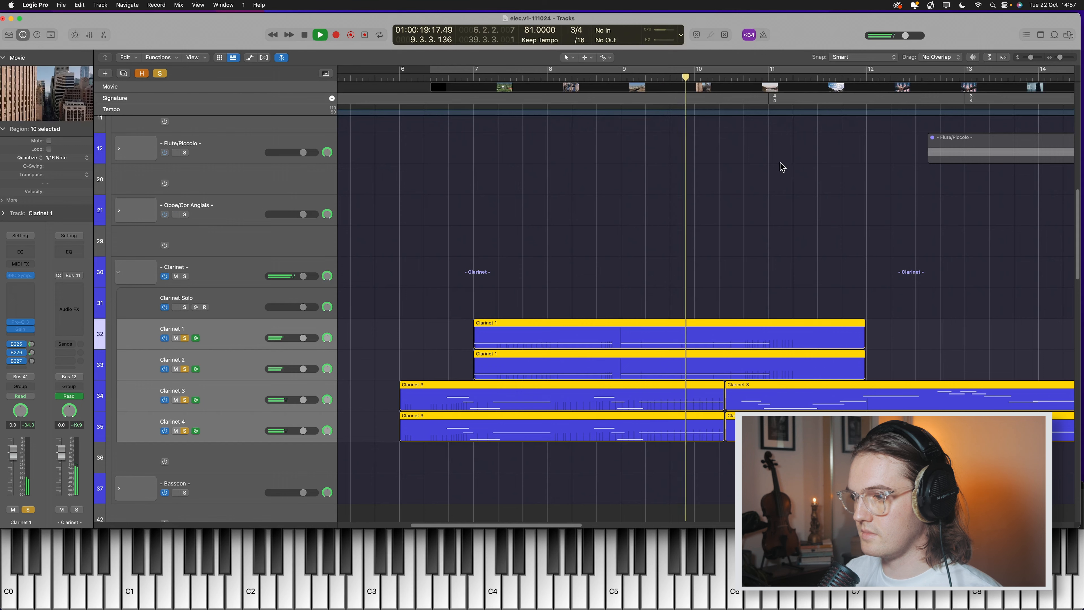
Stop playback, clear the clarinet solo, and deselect the clarinet regions
key(space)
click(773, 170)
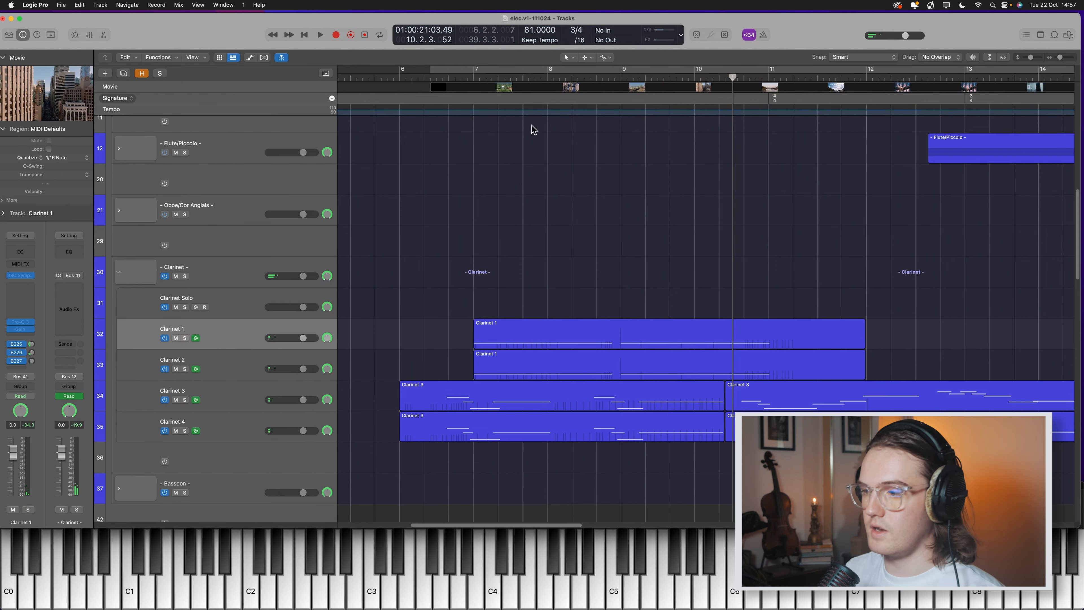
Solo the Violin track stack in the strings section and audition its opening passage into bar 11
scroll(738, 279, down, 10)
scroll(616, 336, down, 6)
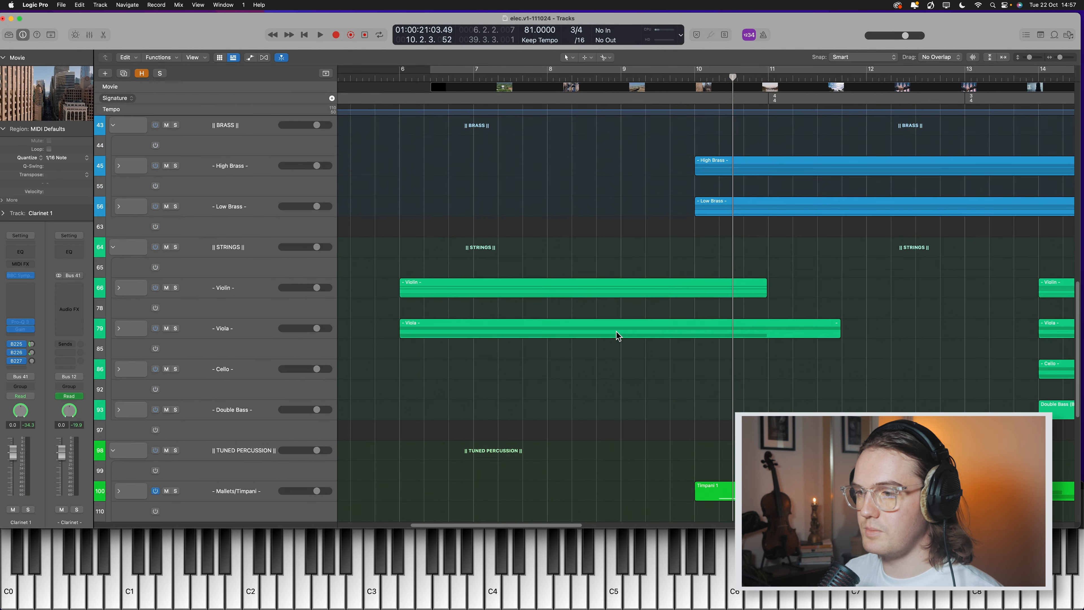
scroll(692, 286, up, 4)
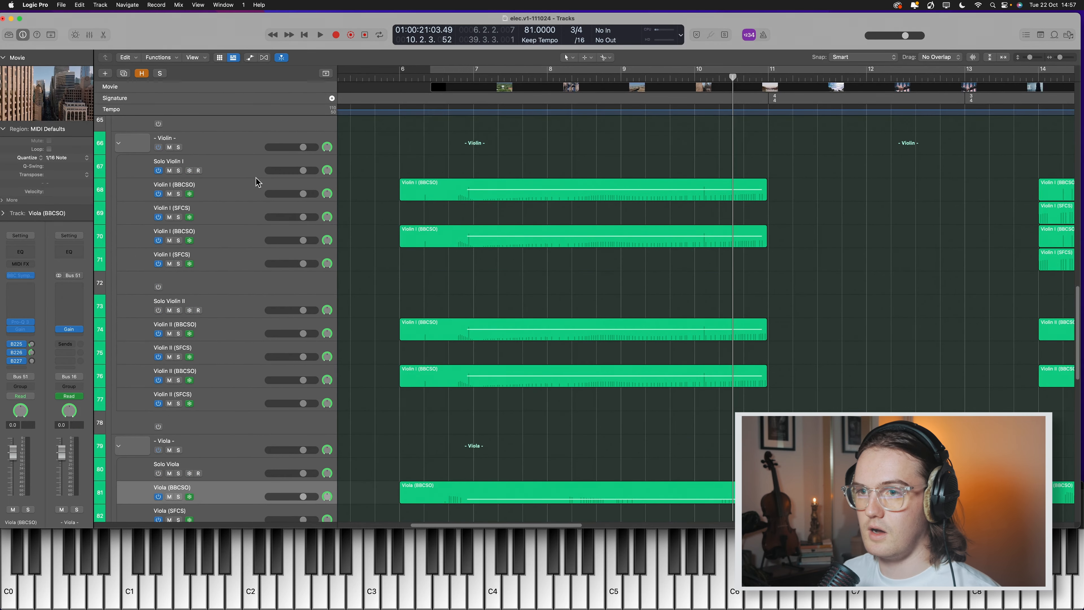
click(179, 147)
click(461, 81)
key(space)
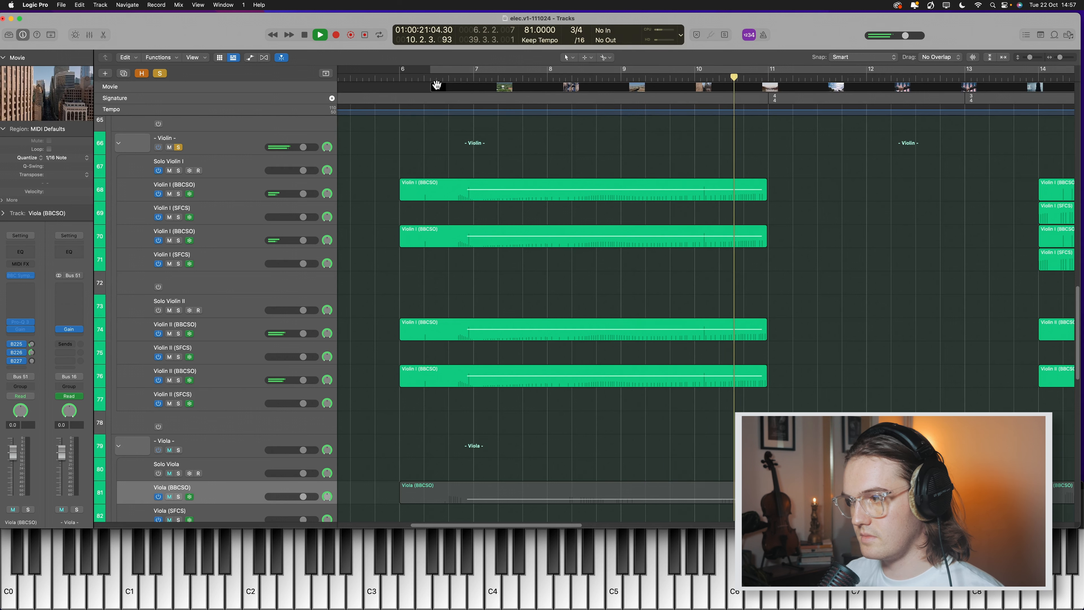
key(space)
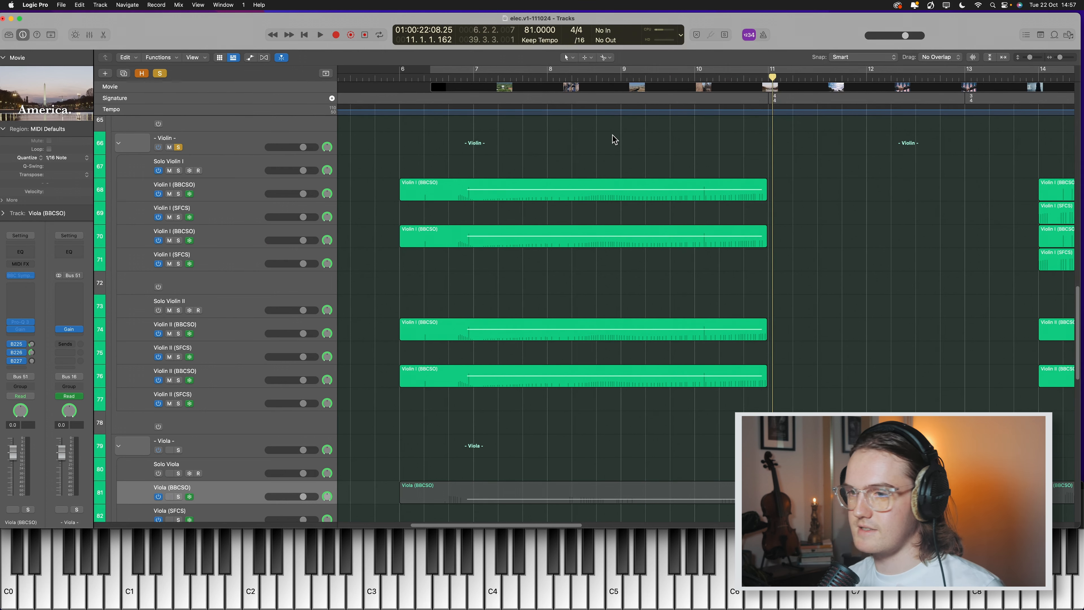
Turn off the solo on the Violin stack and solo the Viola stack instead
click(178, 147)
scroll(259, 387, down, 4)
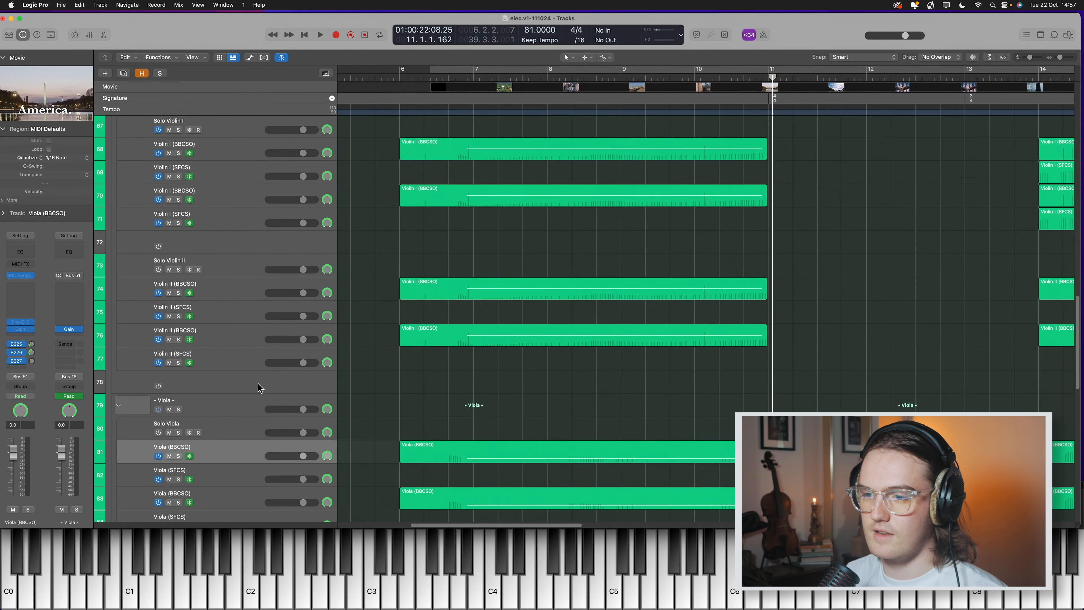
click(179, 369)
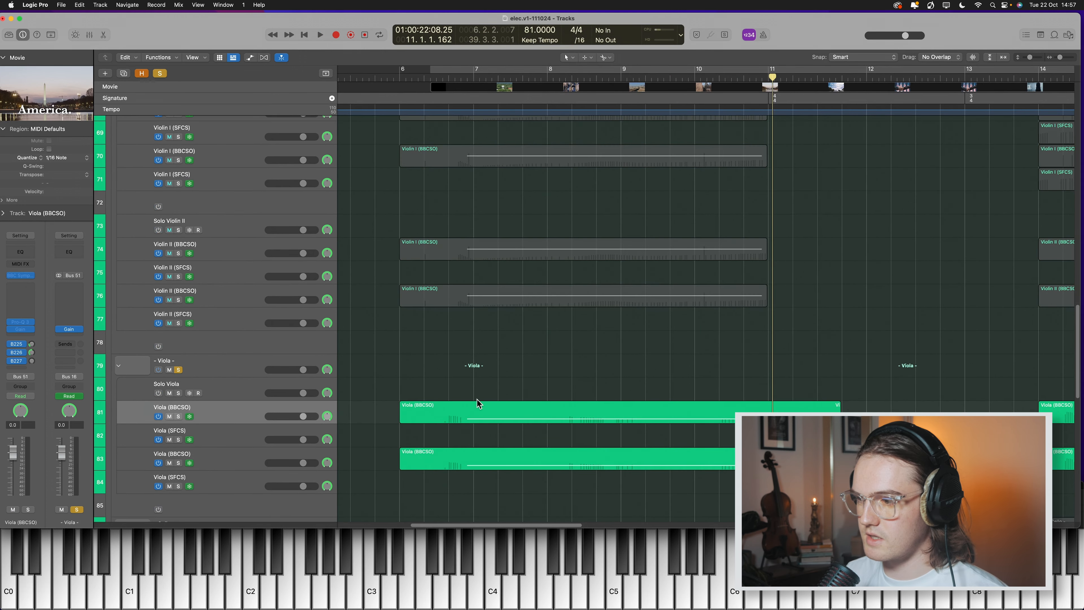
Open the two opening Viola (BBCSO) regions in the Piano Roll and audition the soloed violas from bar 6 into bar 8
click(476, 404)
shift+click(484, 460)
click(462, 78)
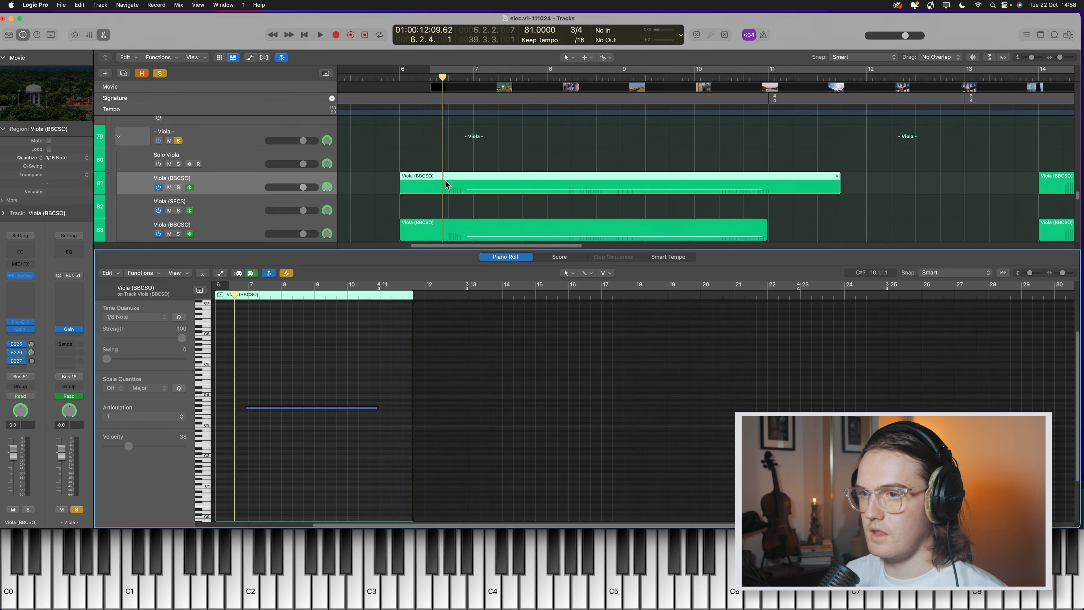
key(space)
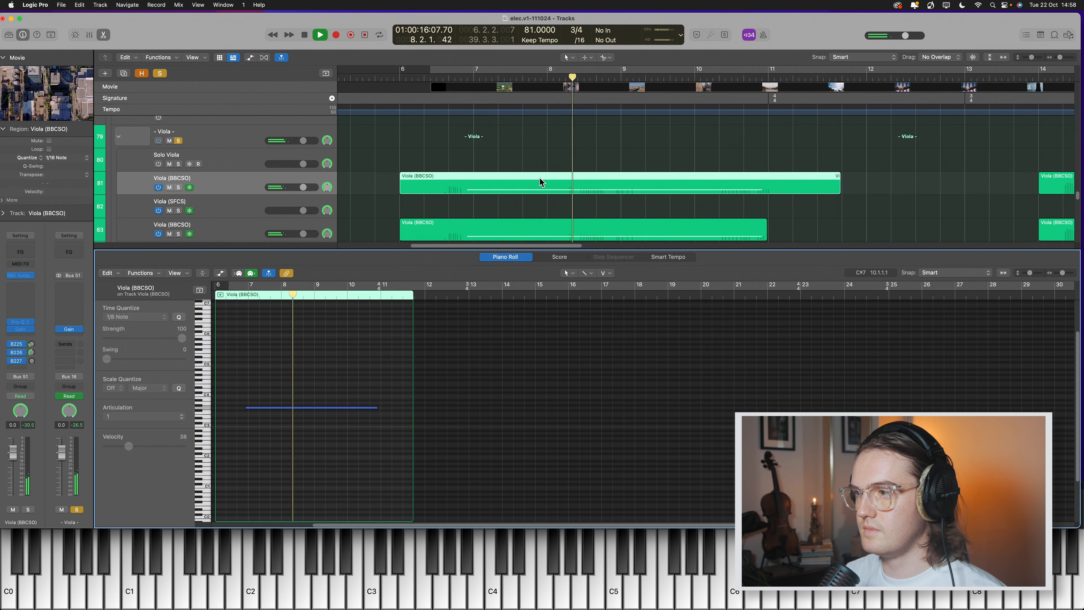
key(space)
key(e)
click(403, 343)
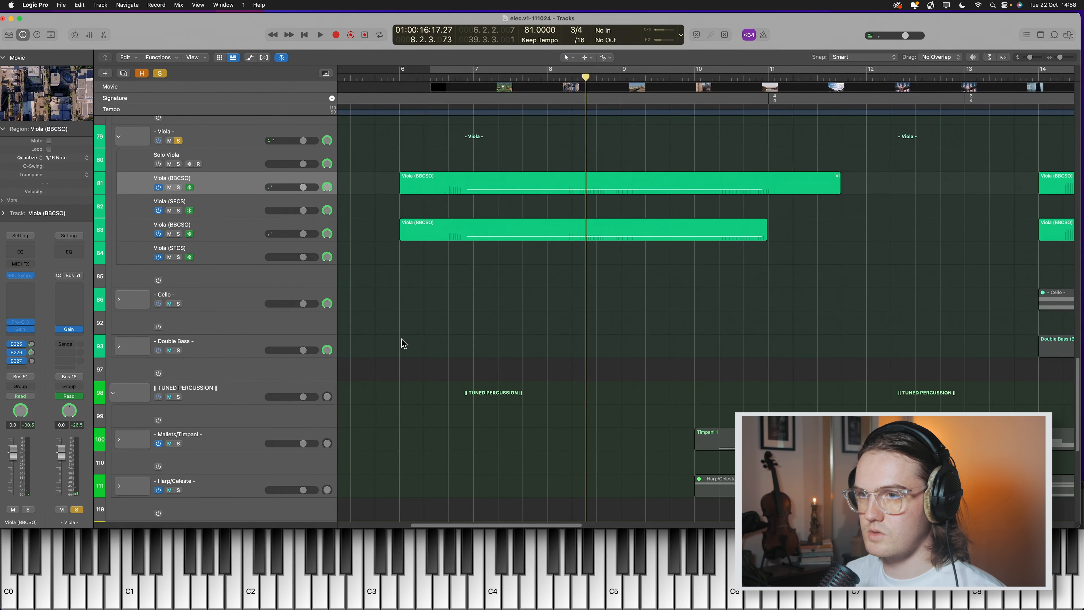
Clear the Viola solo and audition the opening violin and viola regions together from bar 6 in the Piano Roll
scroll(261, 213, up, 2)
click(178, 168)
scroll(188, 173, up, 10)
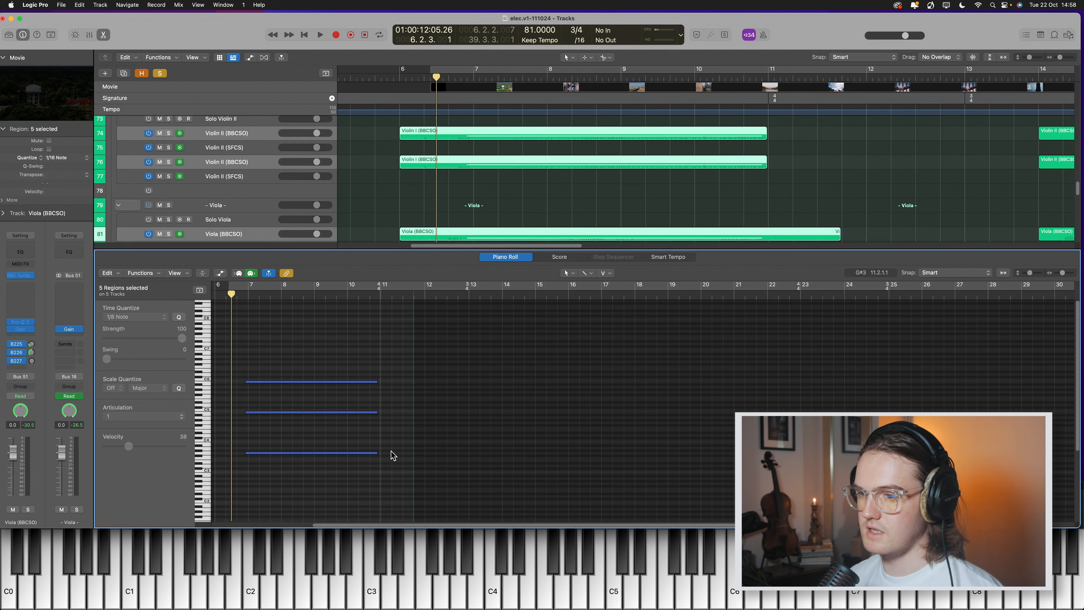
key(space)
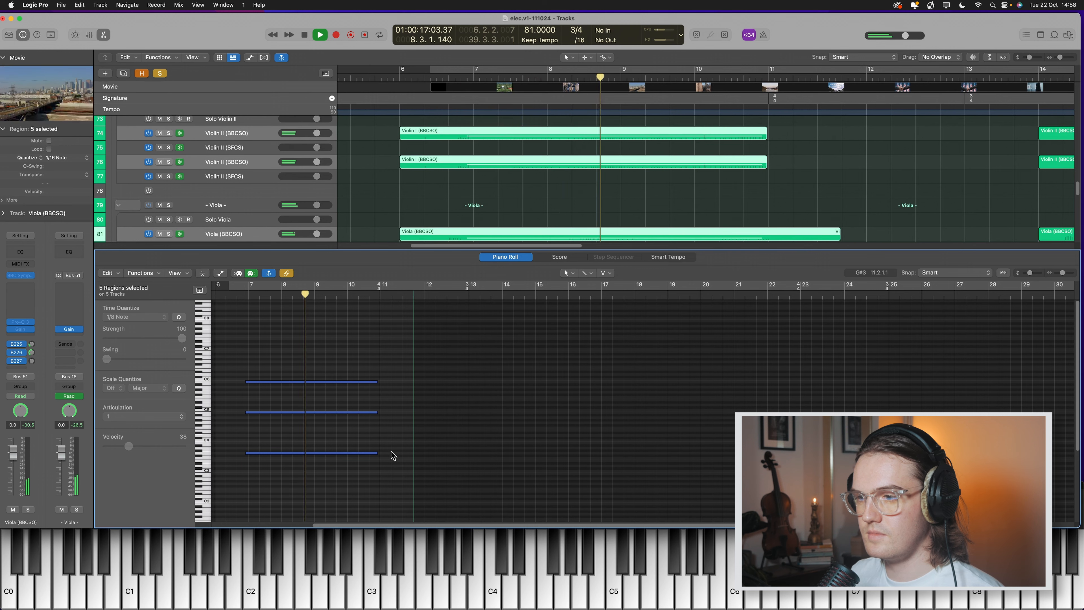
key(space)
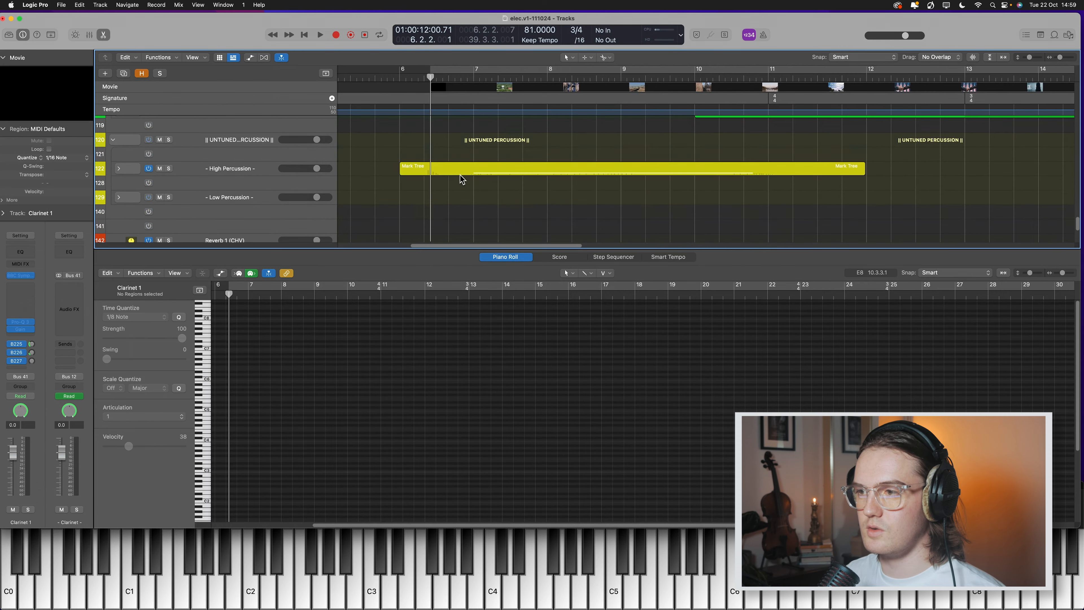
Expand the High Percussion stack, solo the Mark Tree track, and audition its opening region from bar 6 into bar 9
click(119, 169)
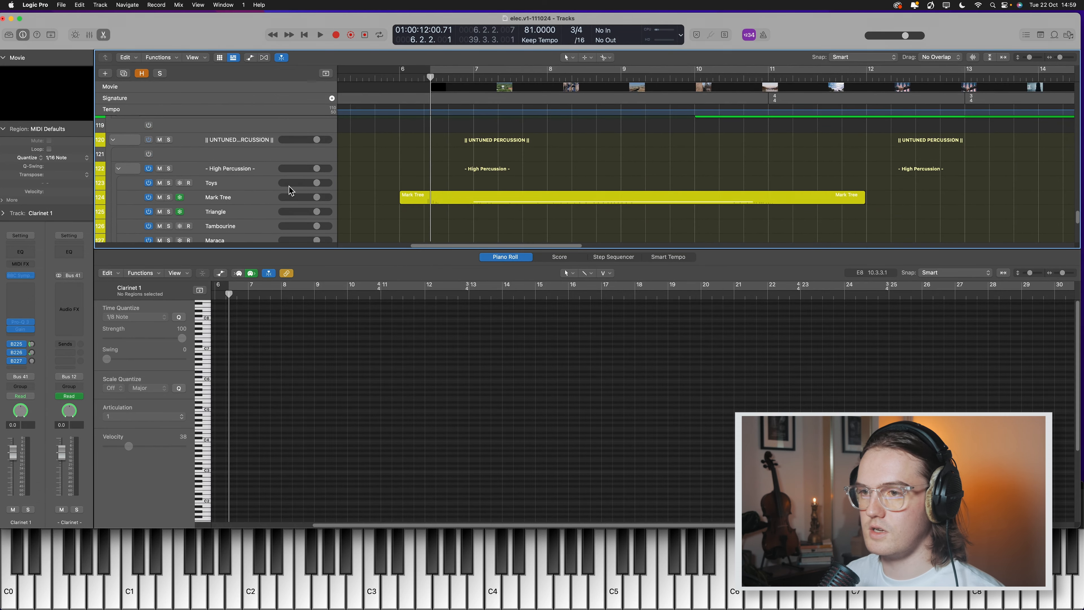
click(238, 201)
key(s)
drag(446, 82, 441, 82)
key(space)
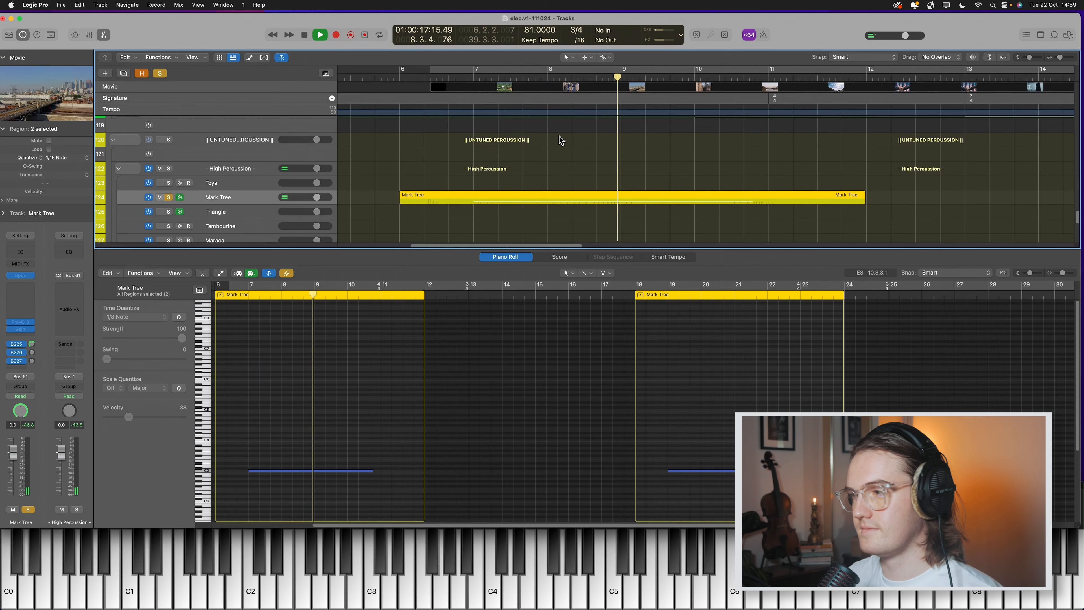
key(space)
Clear the Mark Tree solo and collapse the High Percussion stack with the editor closed
click(548, 149)
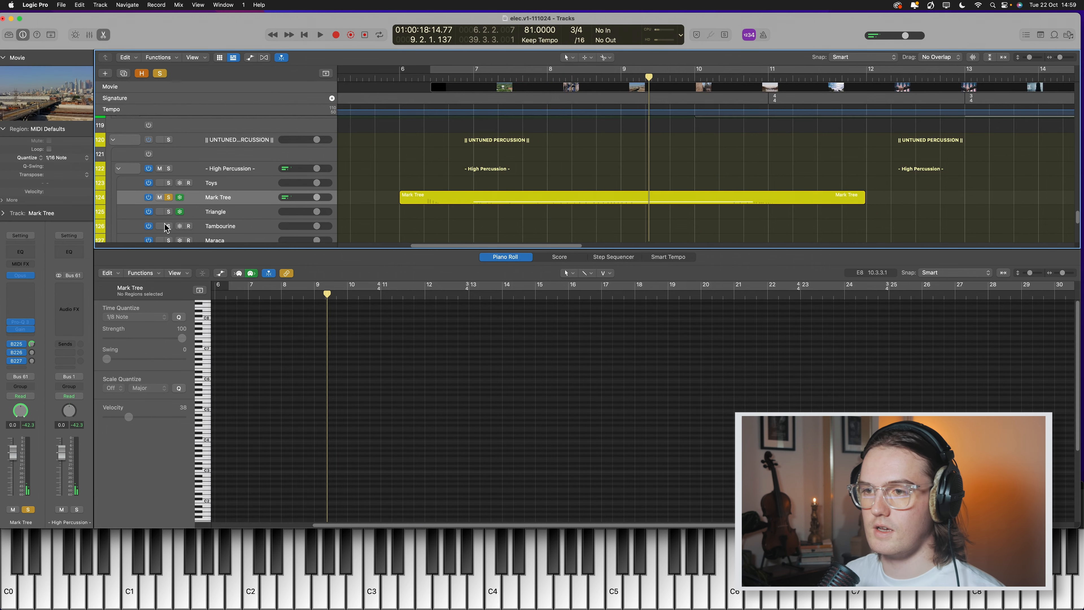
click(169, 197)
scroll(533, 199, down, 6)
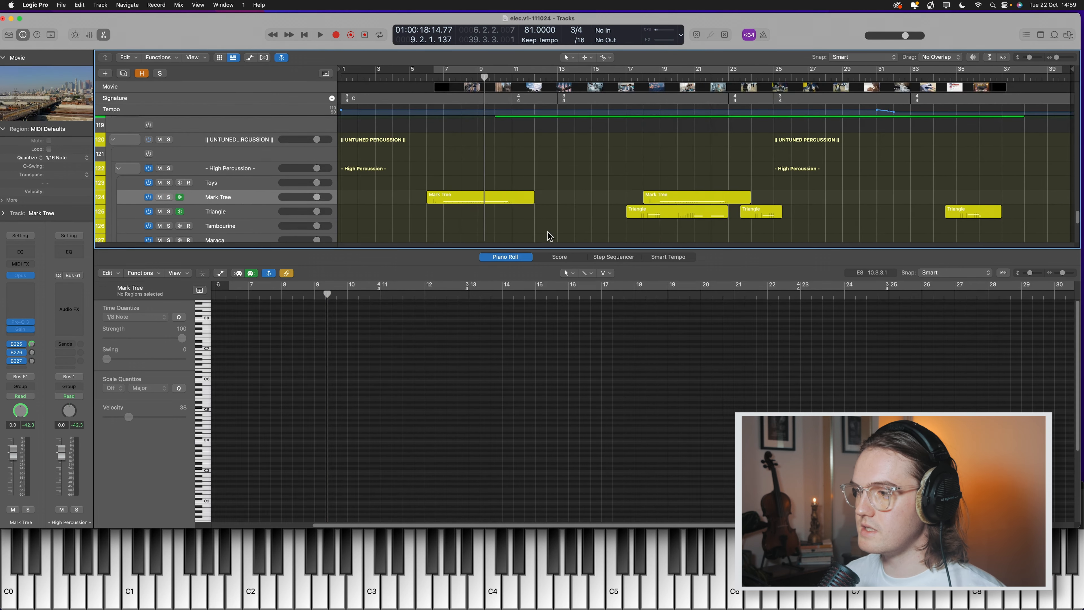
key(e)
scroll(527, 513, up, 10)
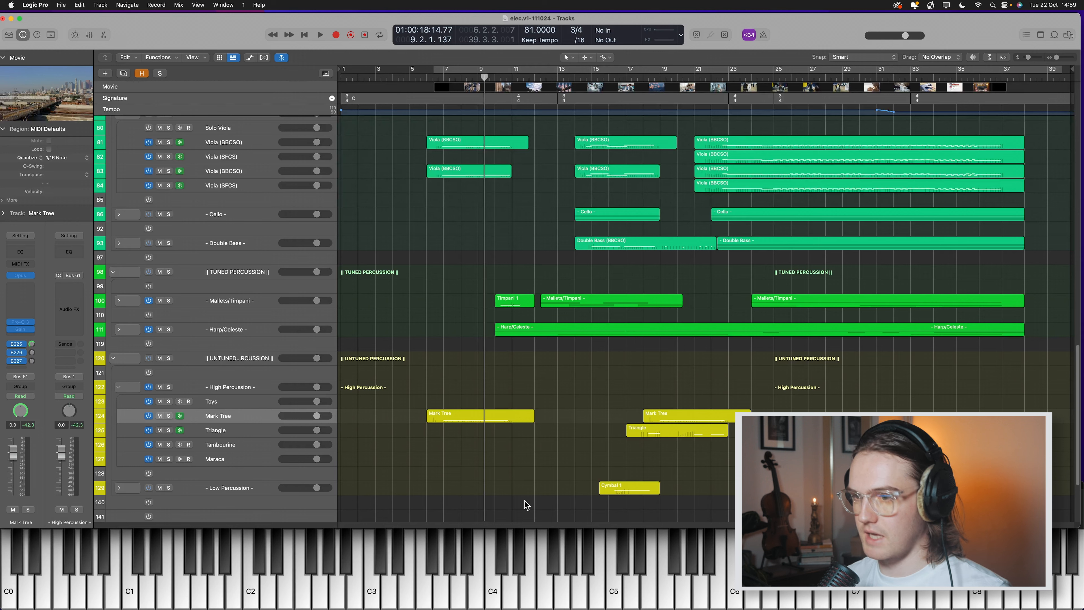
click(119, 386)
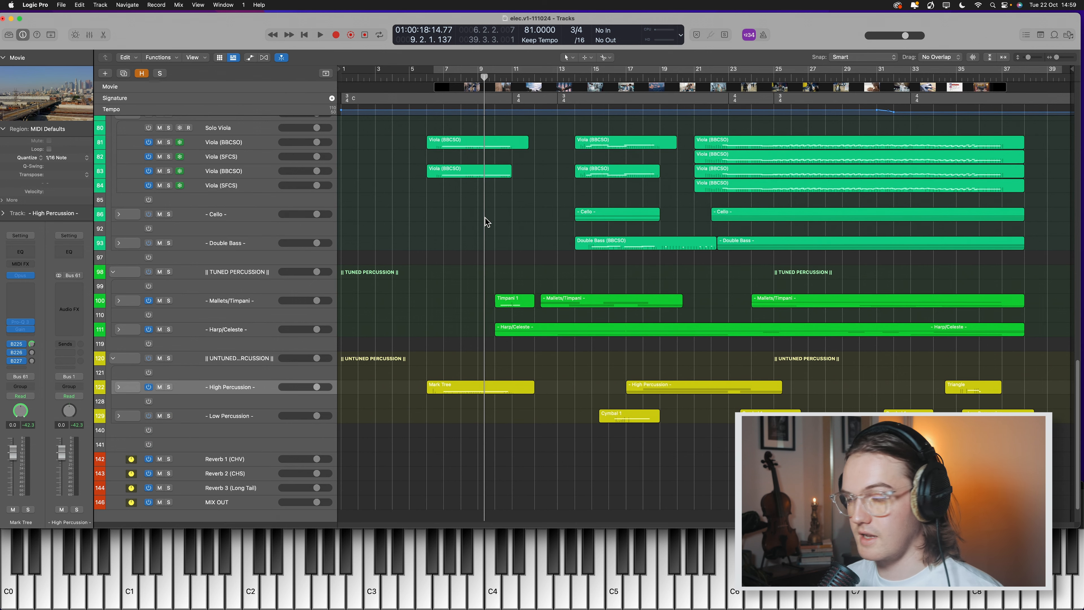
Expand the Low Brass stack, solo the whole Brass section, and audition its first passage into bar 14
scroll(487, 222, up, 15)
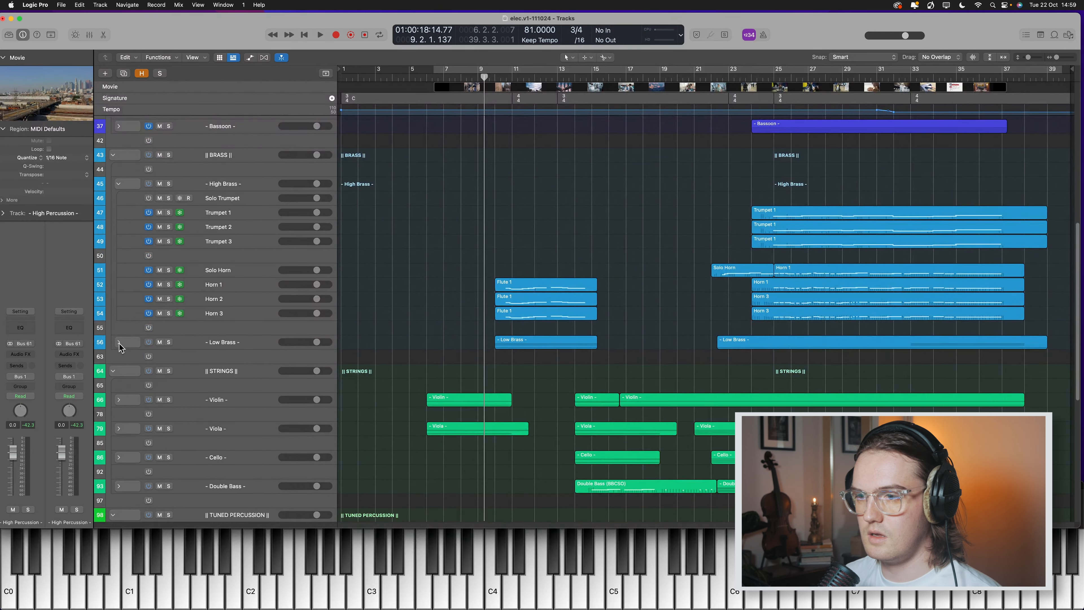
click(119, 341)
scroll(488, 282, down, 2)
scroll(384, 244, up, 2)
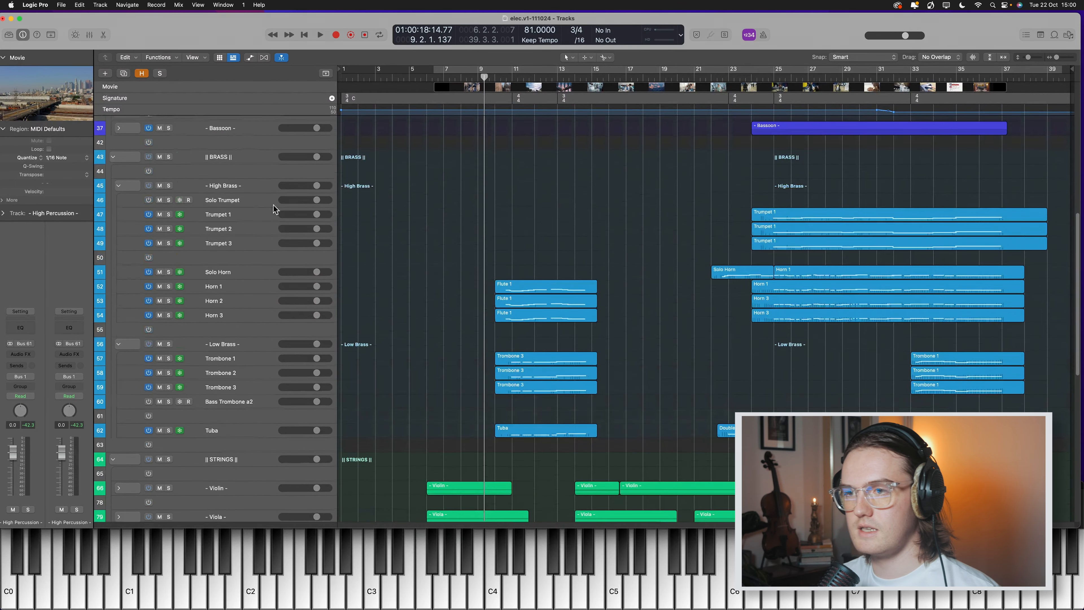
click(169, 156)
key(space)
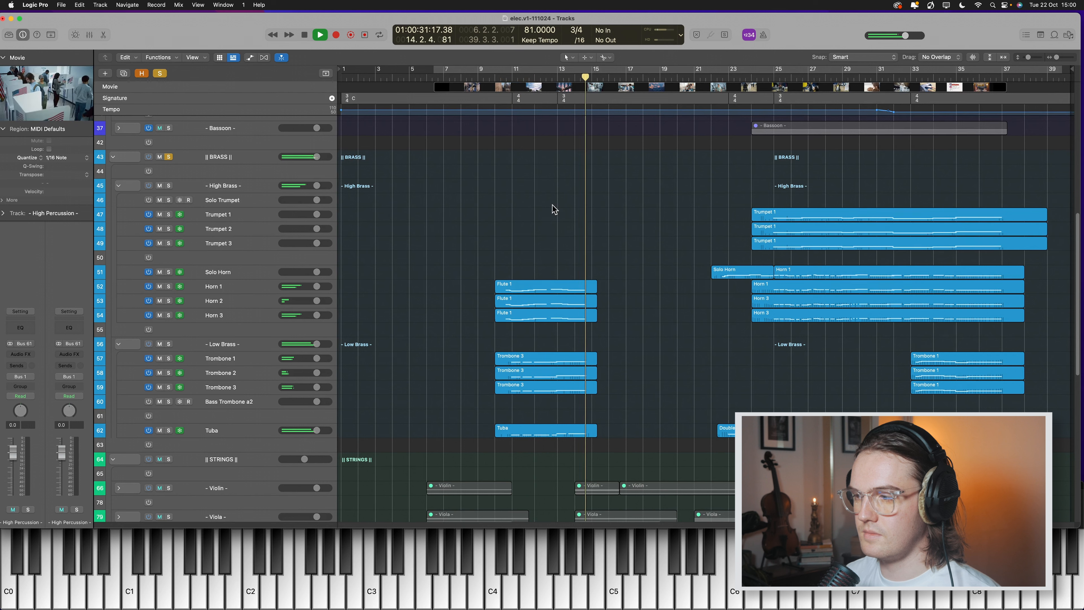
key(space)
Solo only Horn 1, Horn 2 and Horn 3 instead of the whole Brass section and play their passage from bar 10
drag(600, 207, 521, 447)
click(342, 279)
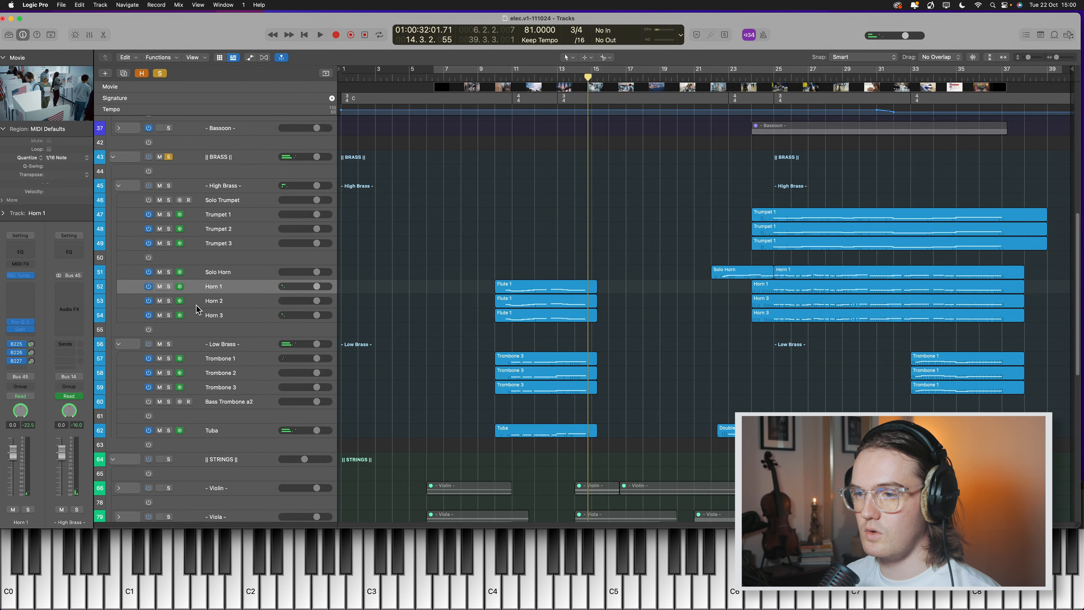
shift+click(225, 316)
key(s)
key(shift+space)
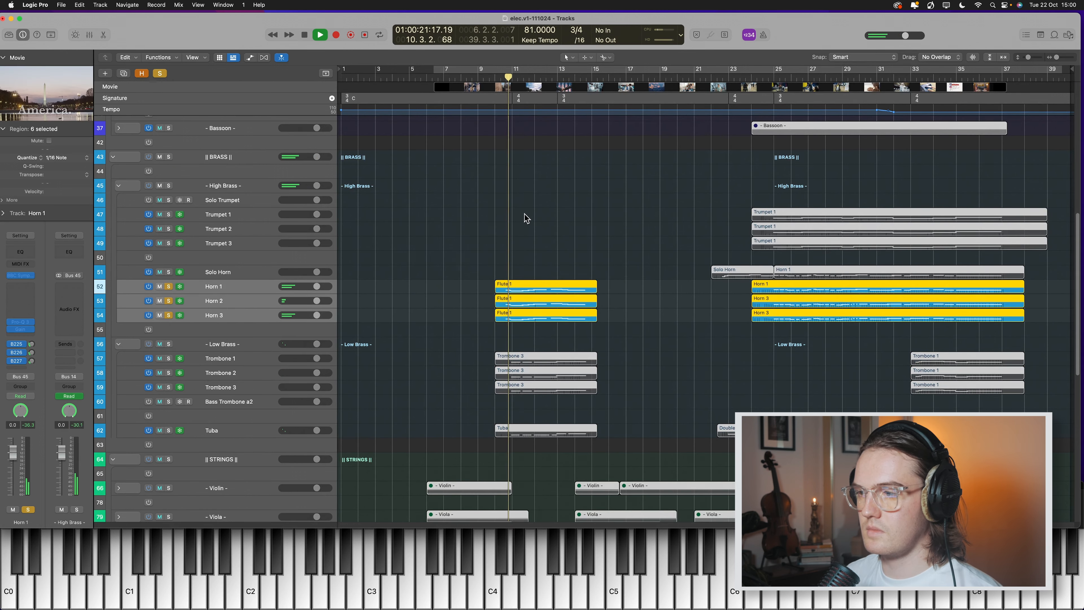
Open the three first horn regions in the Piano Roll and follow their notes into bar 12 before stopping playback
drag(533, 235, 537, 327)
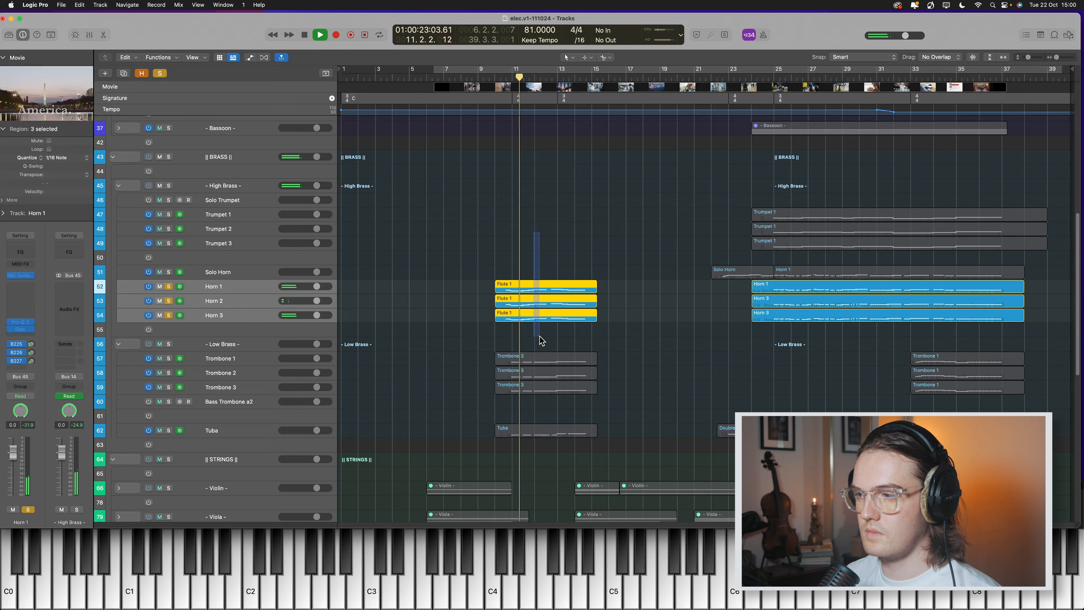
double_click(539, 319)
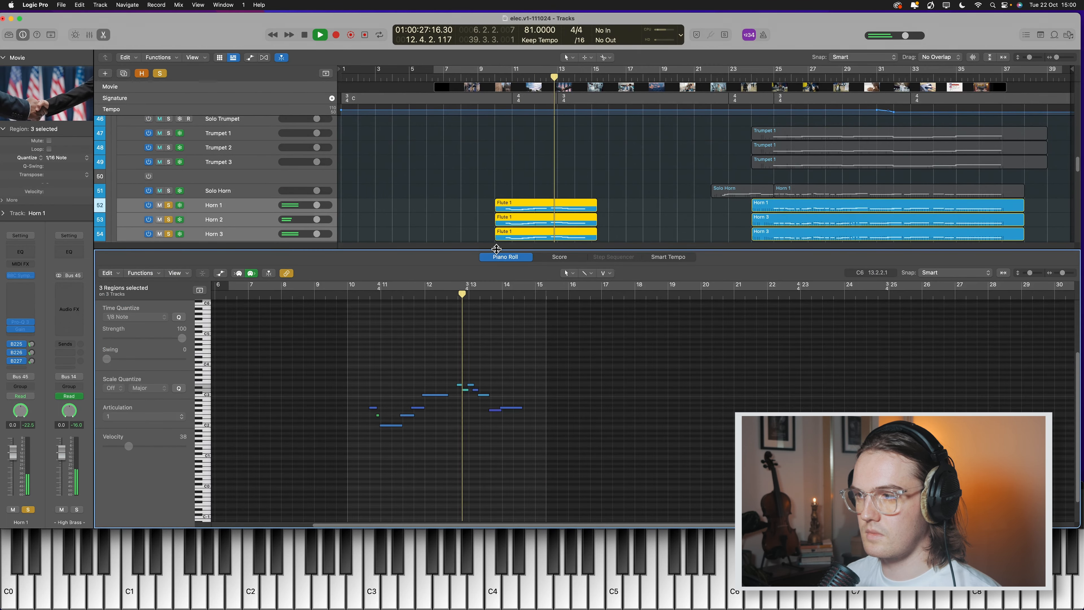
key(e)
key(space)
Expand the Clarinet and Flute/Piccolo stacks and audition soloed Clarinets 3 and 4 with the horns from bar 10 into bar 14
scroll(452, 304, up, 3)
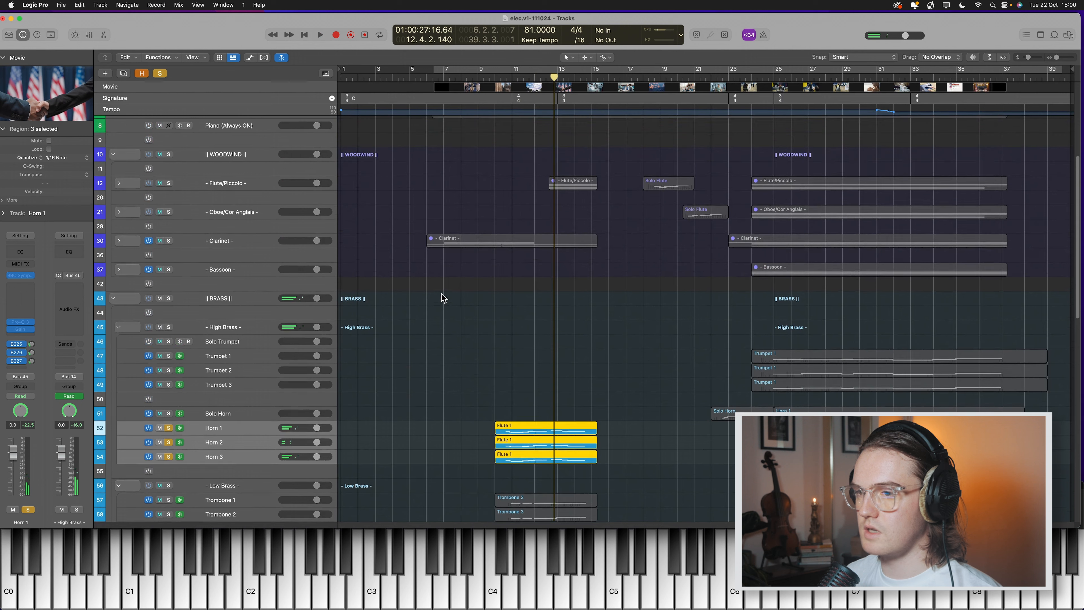
click(117, 241)
drag(556, 79, 500, 79)
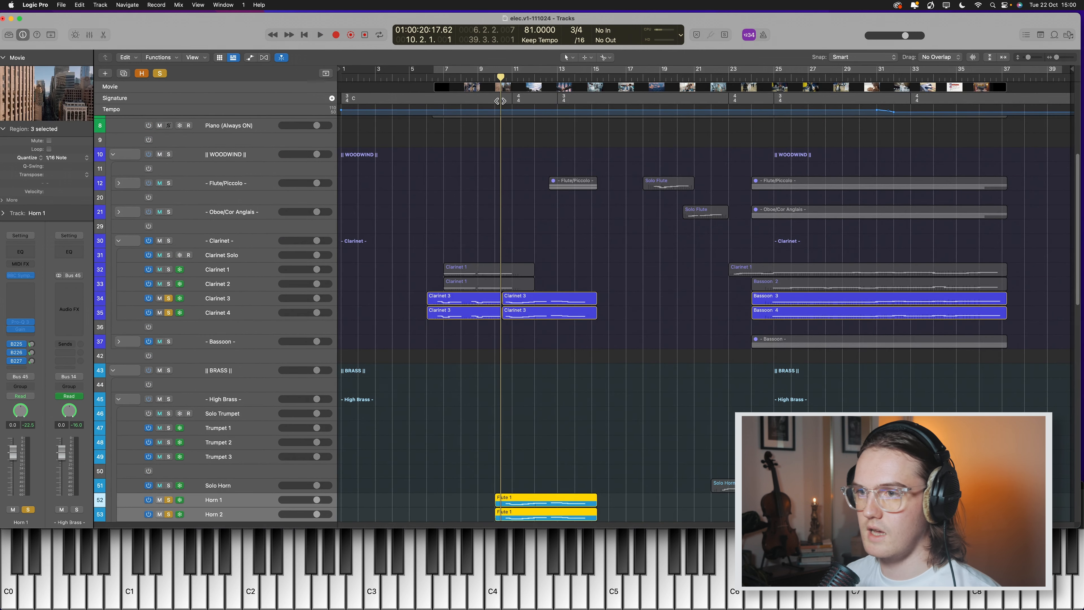
click(119, 182)
drag(169, 241, 169, 255)
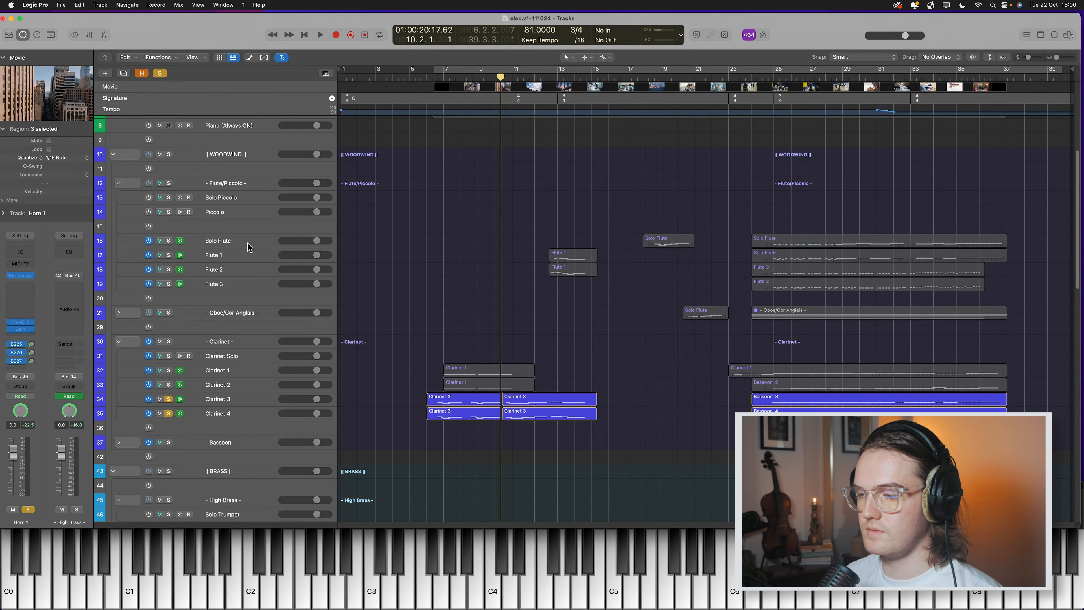
key(space)
scroll(548, 259, down, 10)
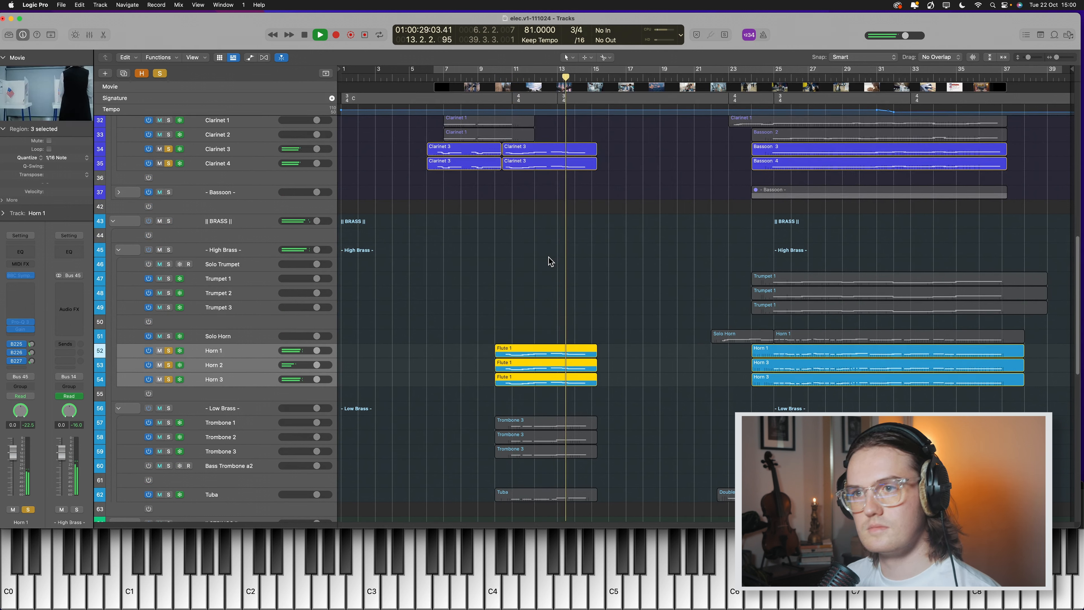
key(space)
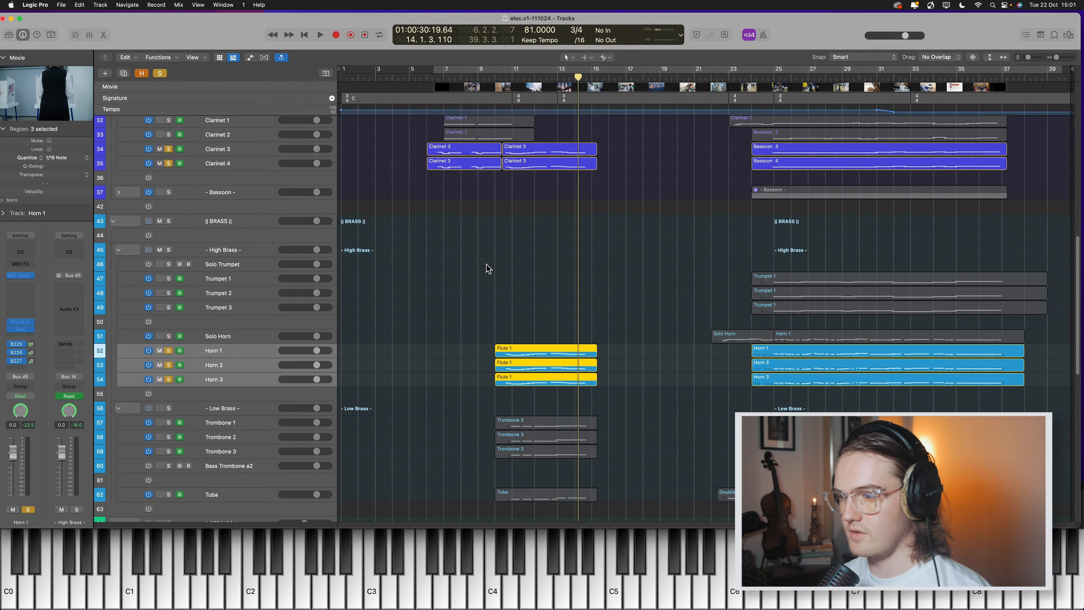
Solo the Low Brass stack and show the first trombone and tuba regions together in the Piano Roll
scroll(392, 307, down, 4)
click(169, 324)
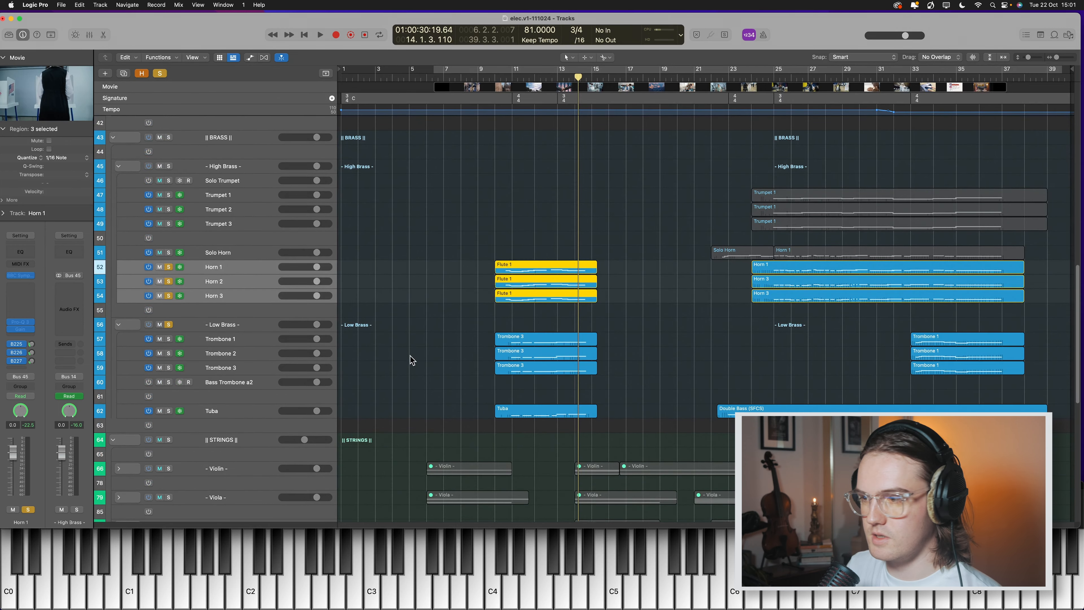
drag(626, 426, 624, 425)
drag(624, 425, 496, 341)
key(p)
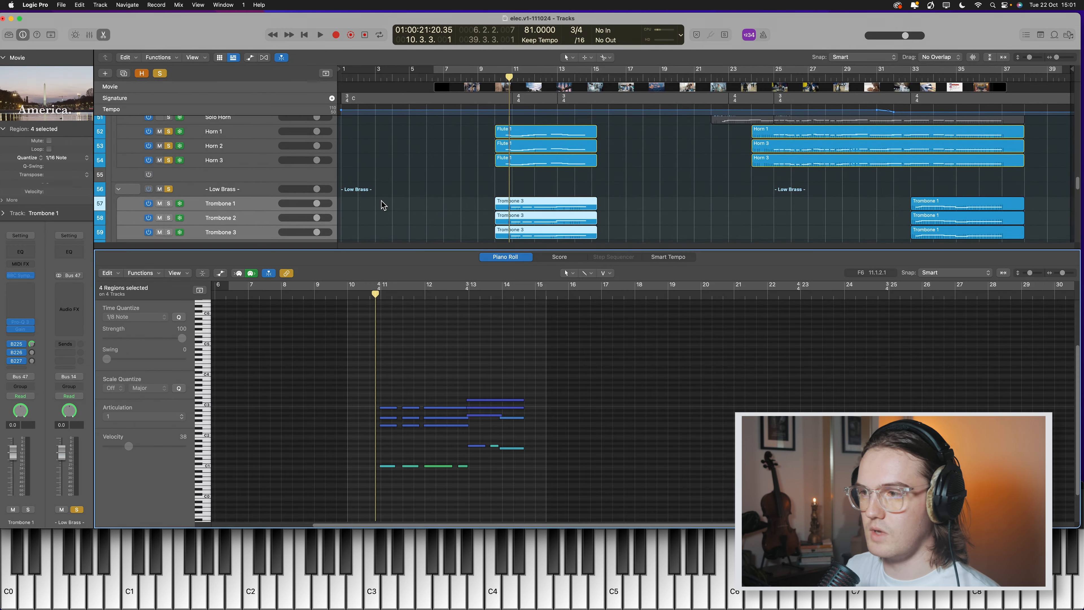
scroll(409, 192, down, 2)
scroll(422, 191, down, 2)
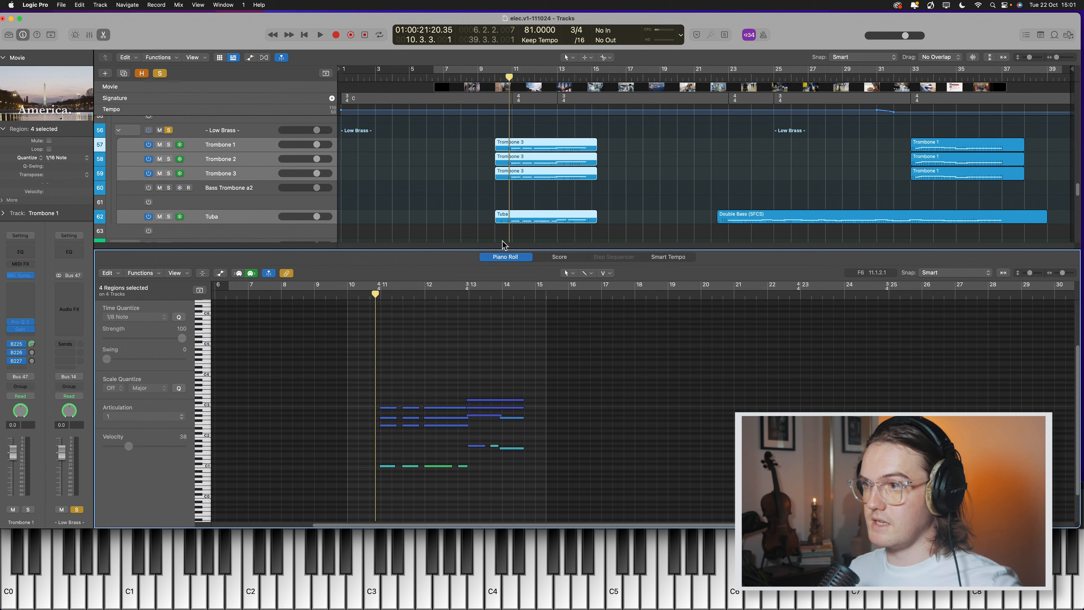
Audition the low brass passage from bar 10 into bar 14 alongside its notes, and close the Piano Roll
key(space)
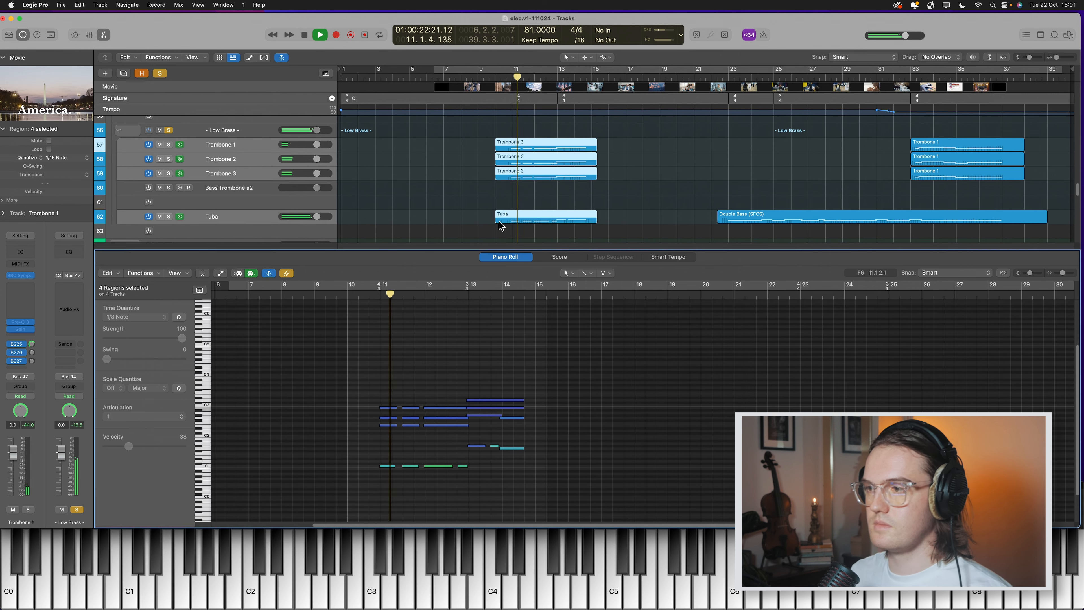
scroll(643, 218, down, 6)
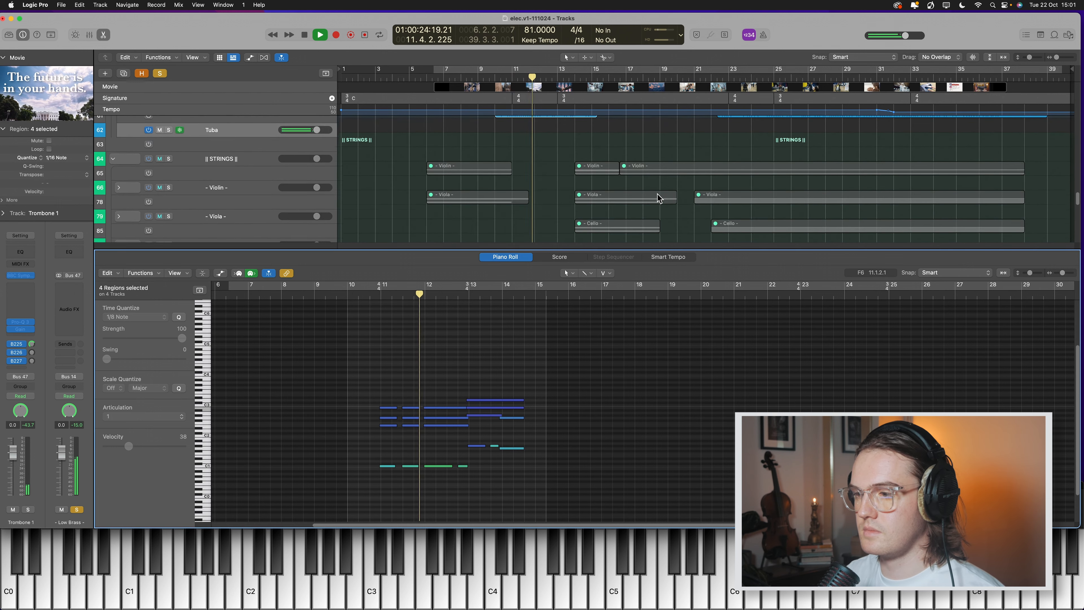
scroll(606, 195, down, 10)
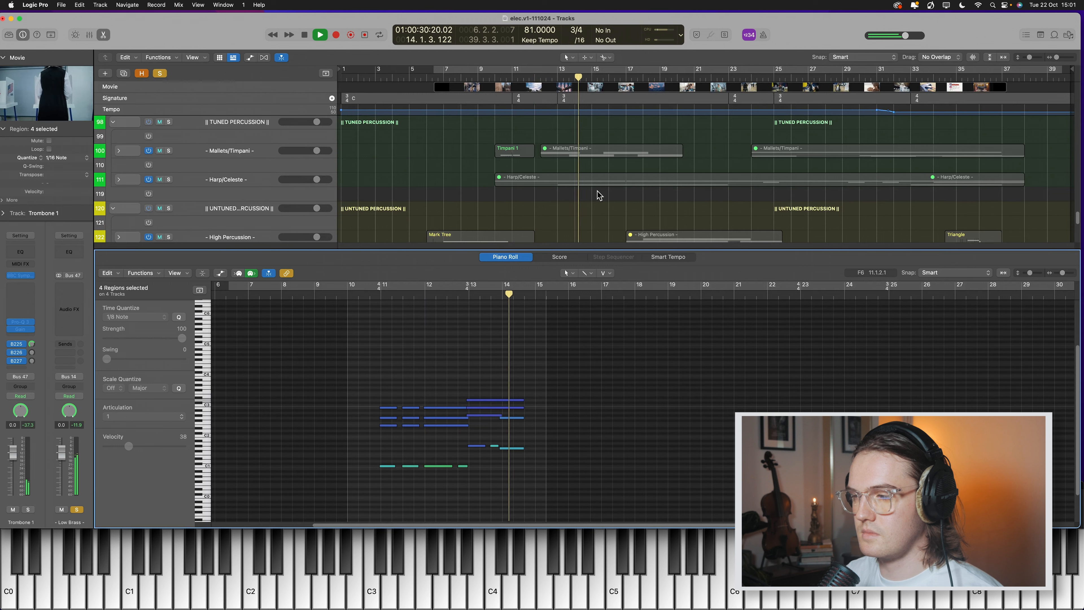
key(space)
scroll(599, 196, up, 10)
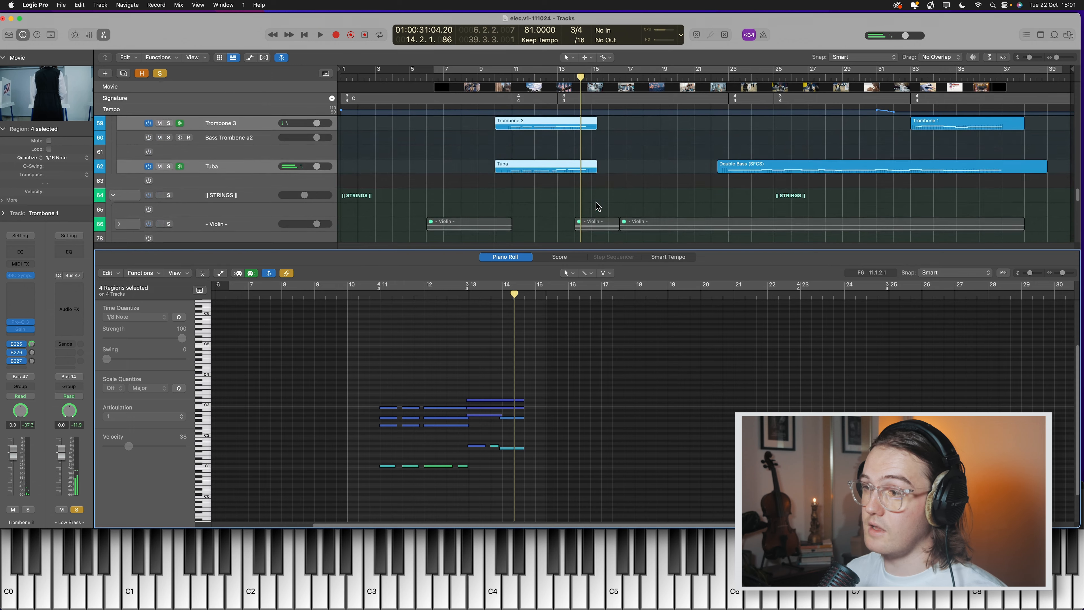
scroll(597, 207, up, 4)
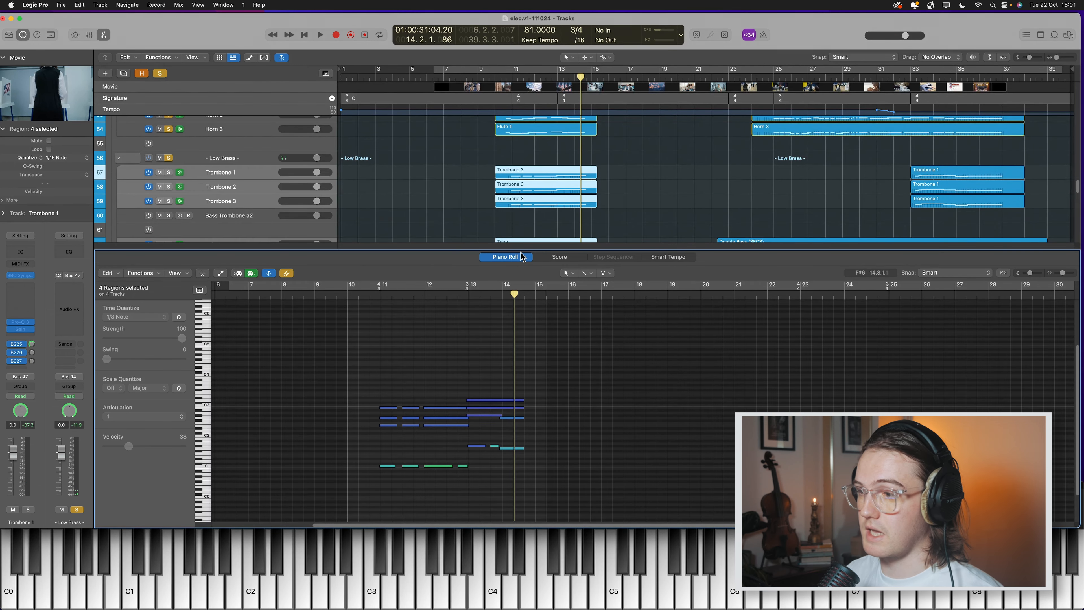
key(p)
Turn off the Low Brass solo and clear all remaining track solos
scroll(591, 284, up, 4)
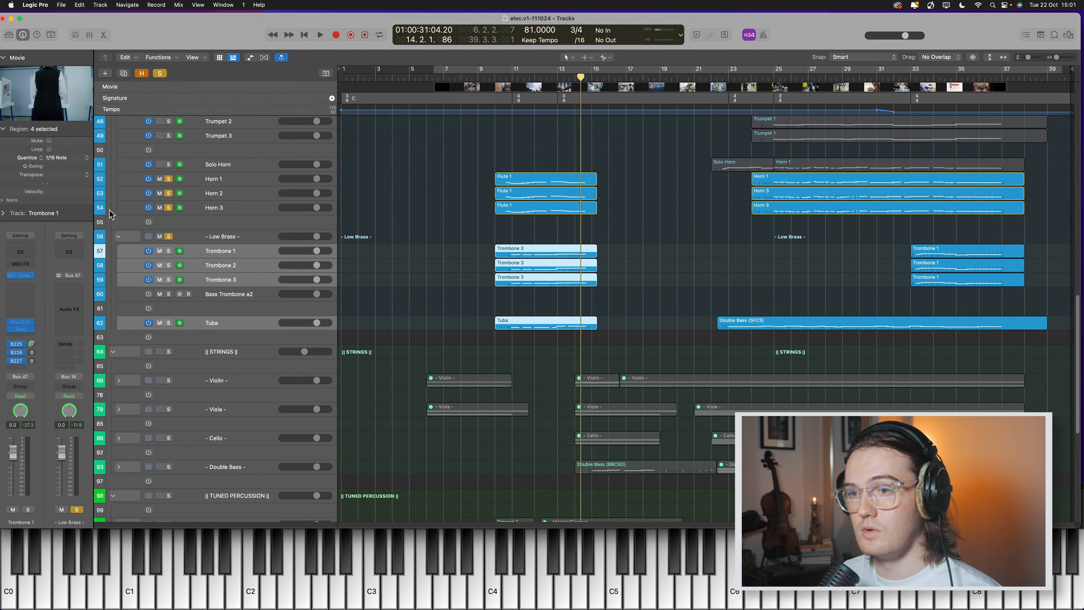
click(169, 236)
scroll(225, 240, up, 8)
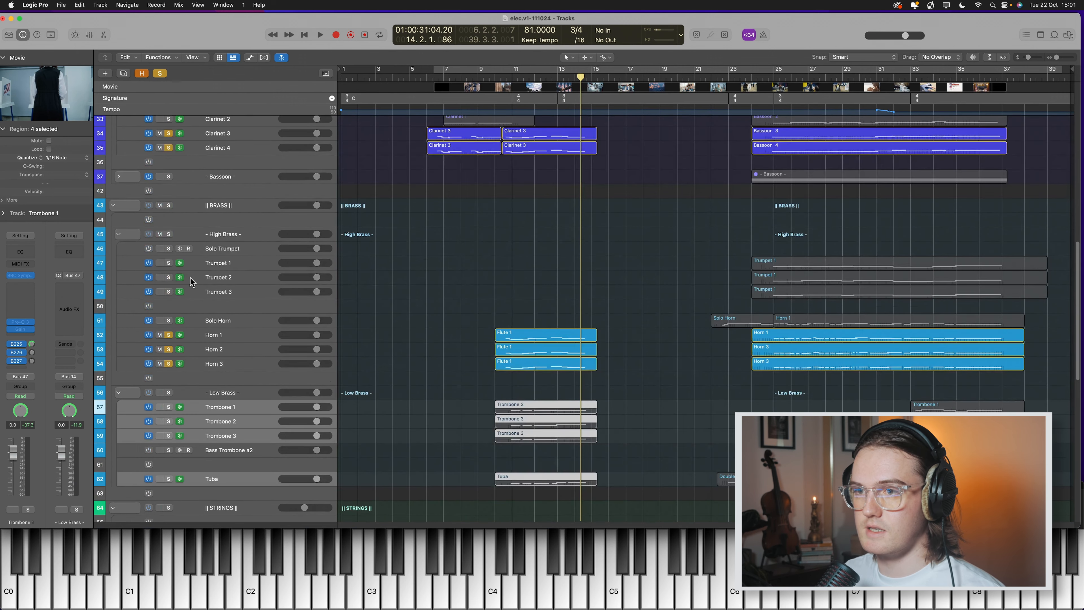
click(160, 73)
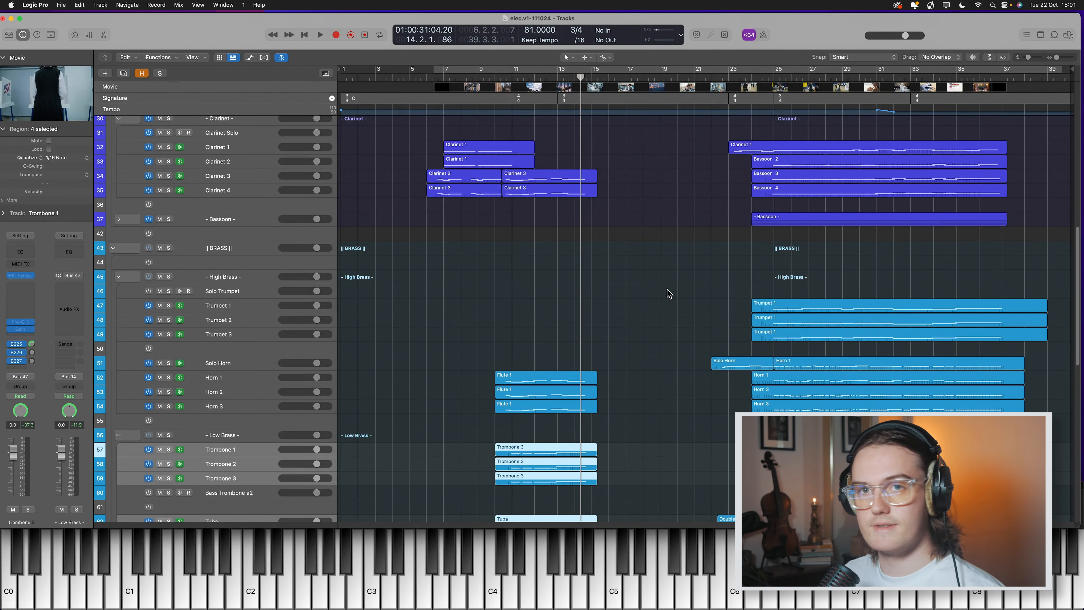
Solo Harp 1 in the Harp/Celeste stack and audition it from bar 10 into bar 11
ctrl+alt+click(656, 279)
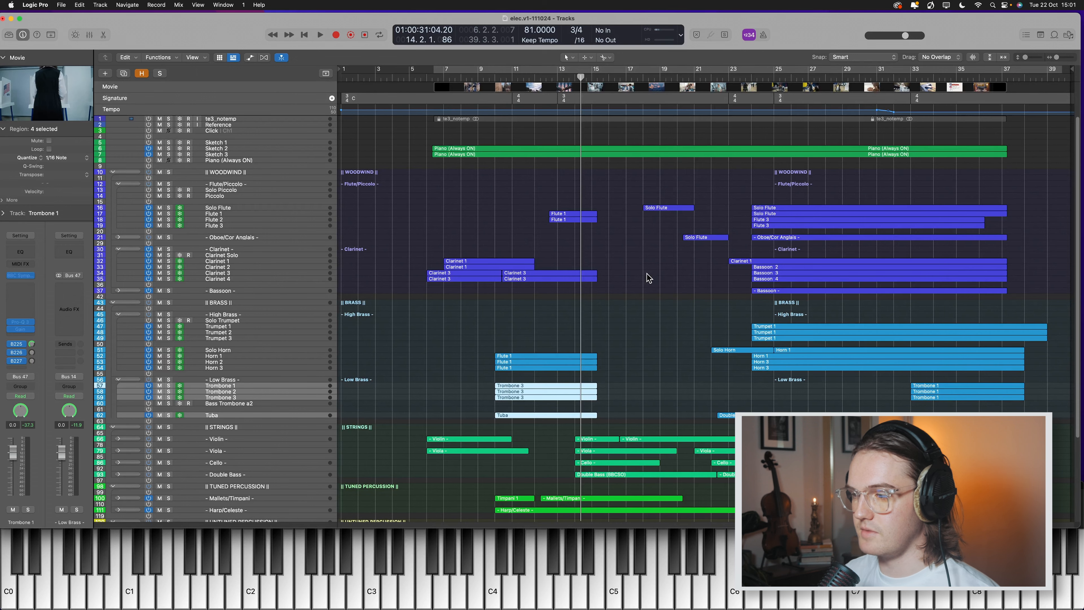
scroll(641, 280, up, 2)
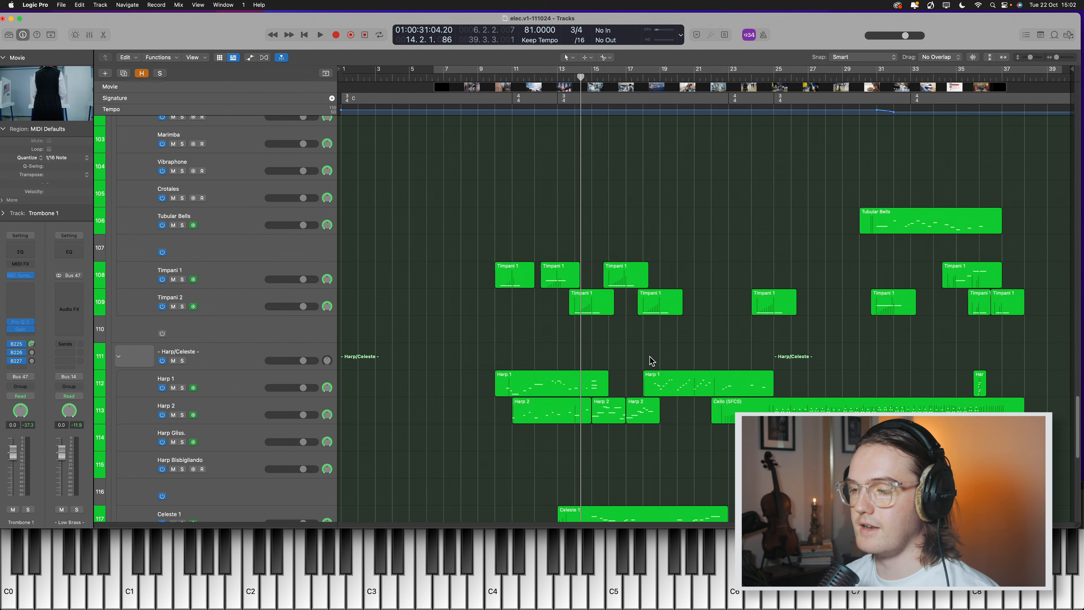
scroll(641, 363, down, 4)
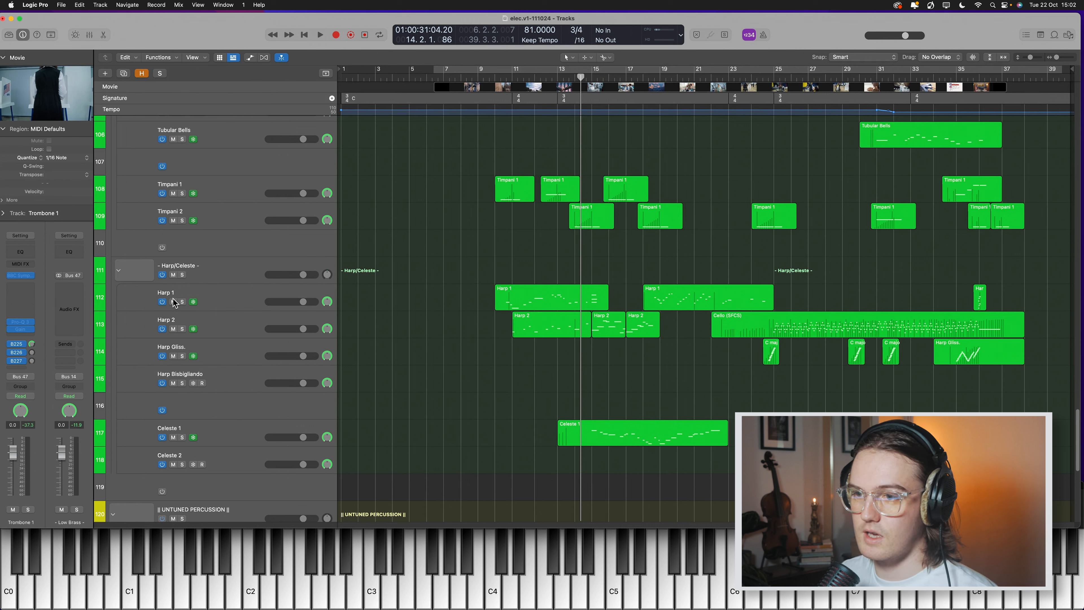
click(182, 302)
click(499, 77)
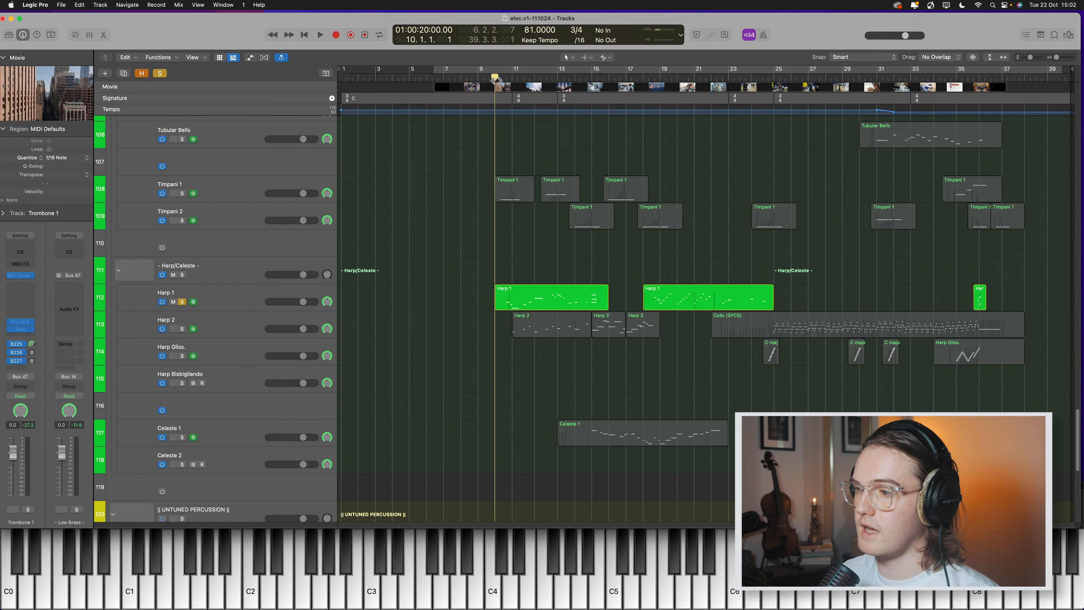
key(space)
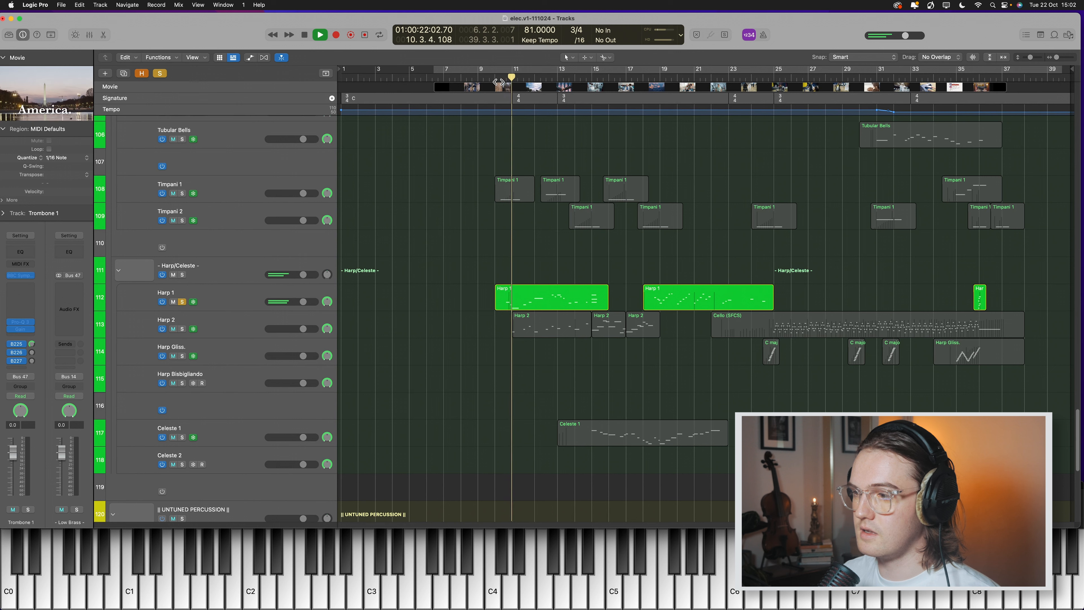
key(space)
Solo Harp 2 as well, audition both harps' opening regions alongside their notes in the Piano Roll, and close the editor
click(182, 330)
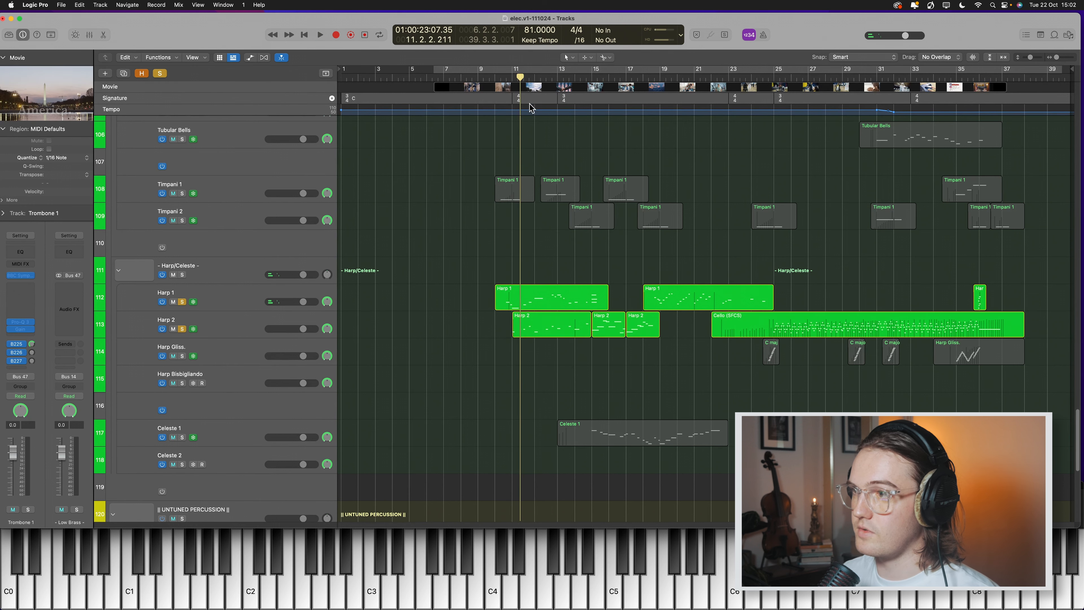
click(512, 79)
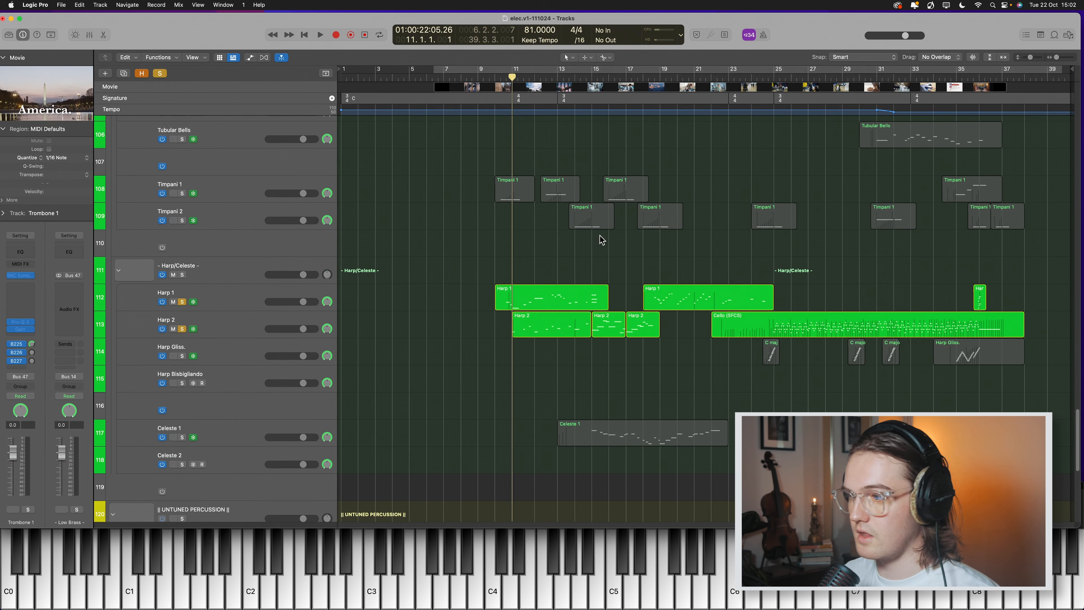
drag(559, 378, 549, 303)
key(p)
click(366, 295)
key(space)
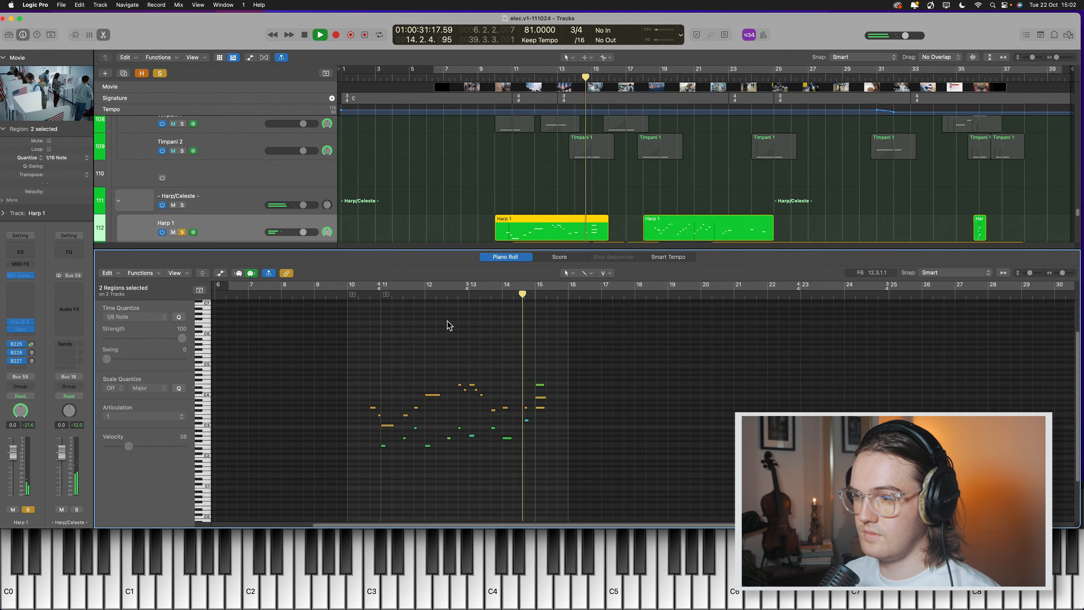
key(e)
click(576, 307)
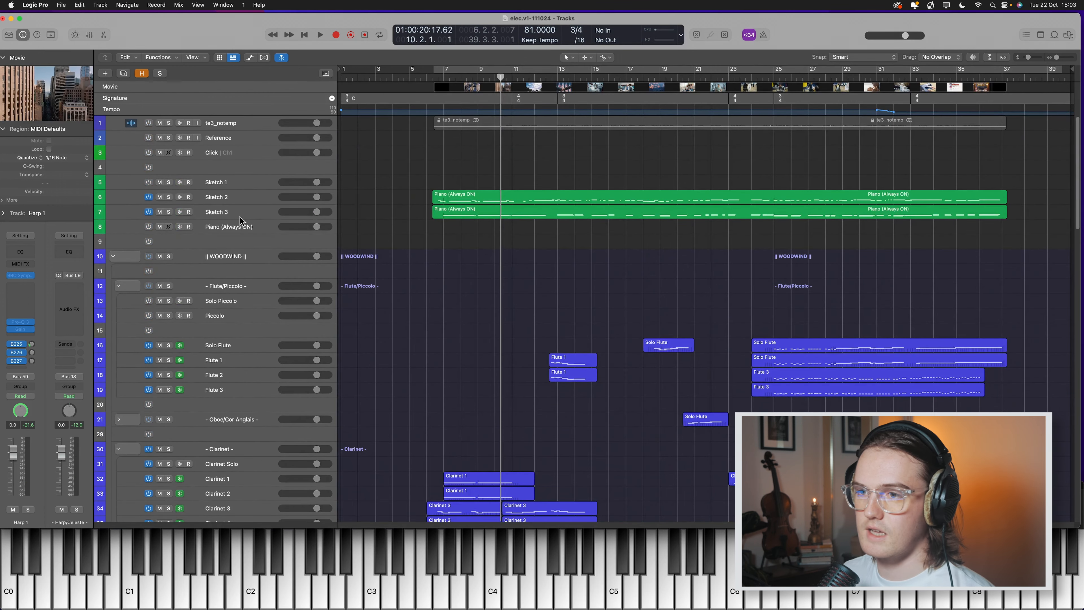
Switch off the Sketch 2 and Sketch 3 tracks and audition the full orchestration from bar 10 with all regions in the Piano Roll
drag(149, 198, 149, 211)
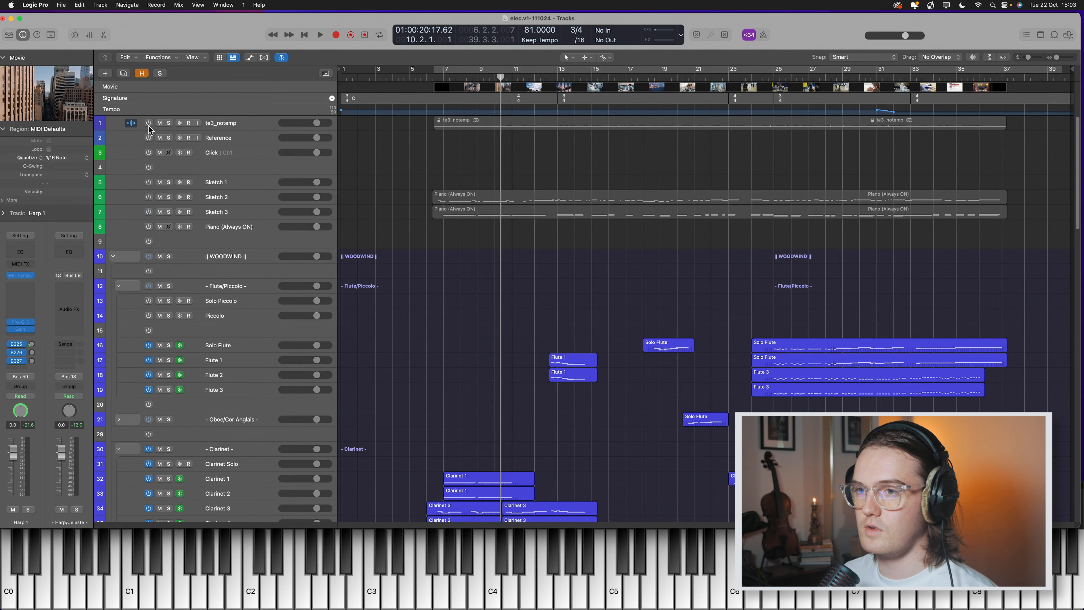
scroll(559, 280, down, 8)
key(super+a)
key(e)
key(space)
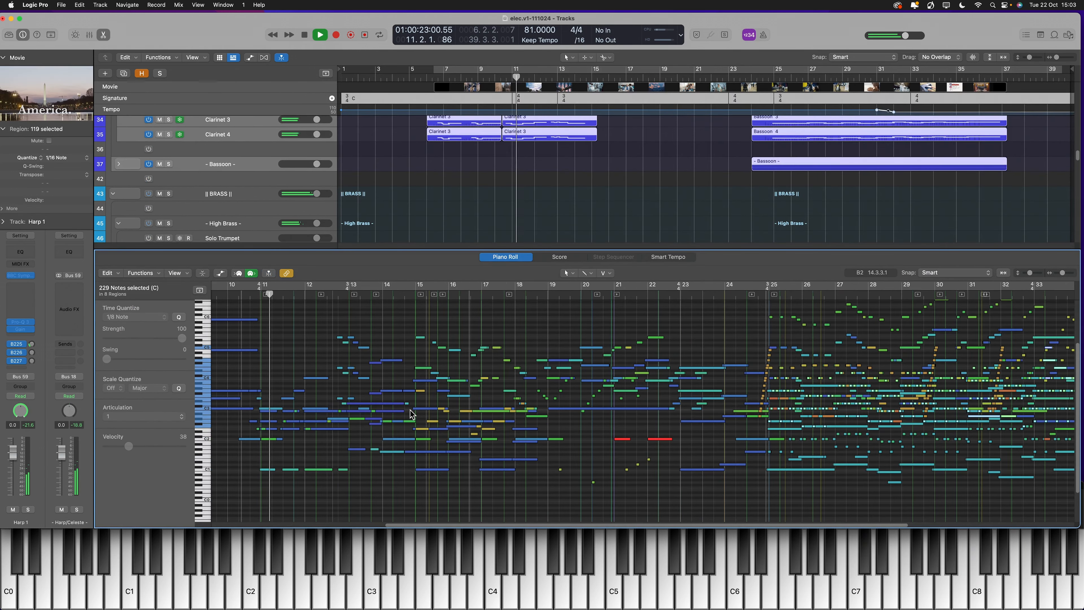
scroll(412, 415, left, 3)
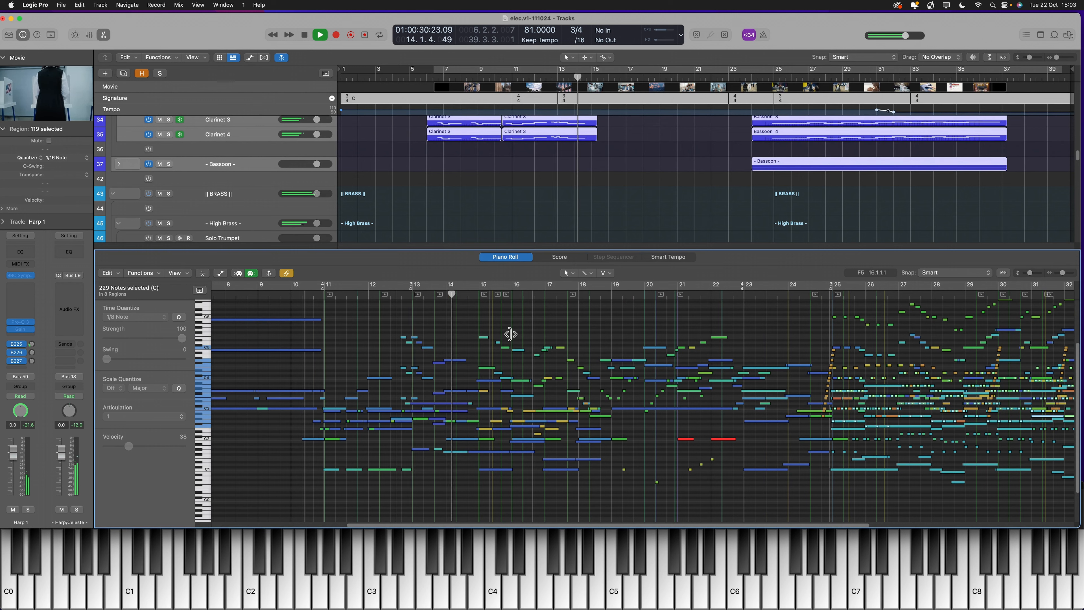
key(space)
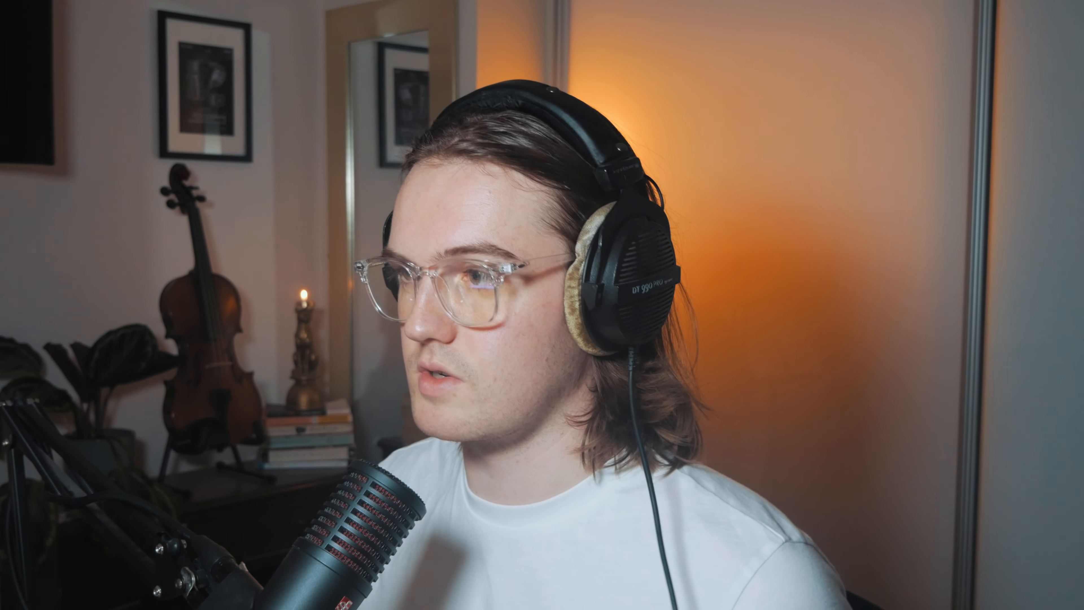
Place the playhead at bar 13 and show the string regions starting around bar 14 in the Piano Roll
drag(568, 165, 693, 335)
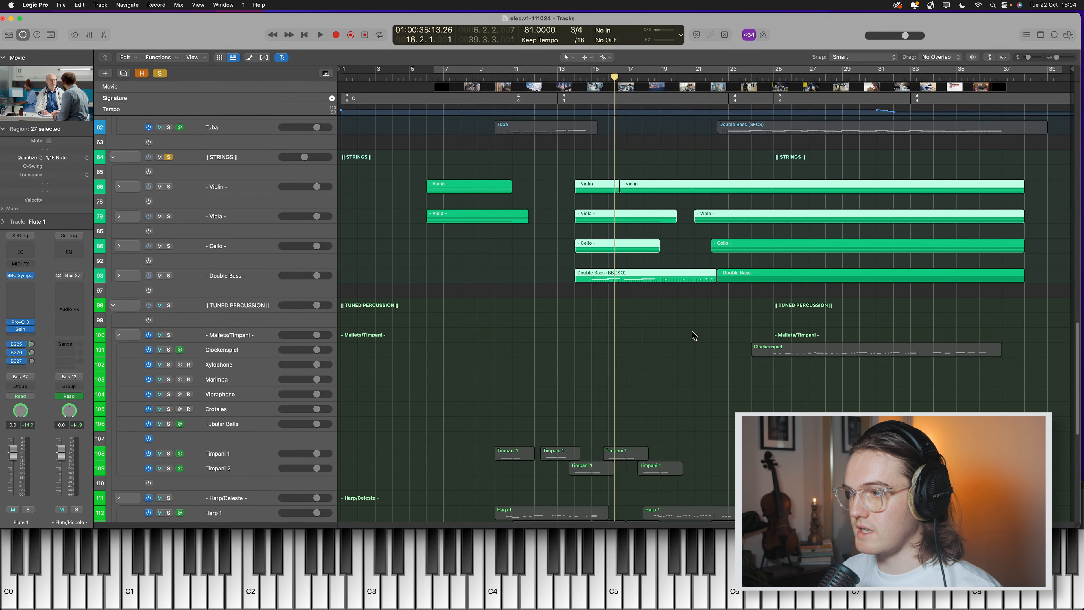
key(z)
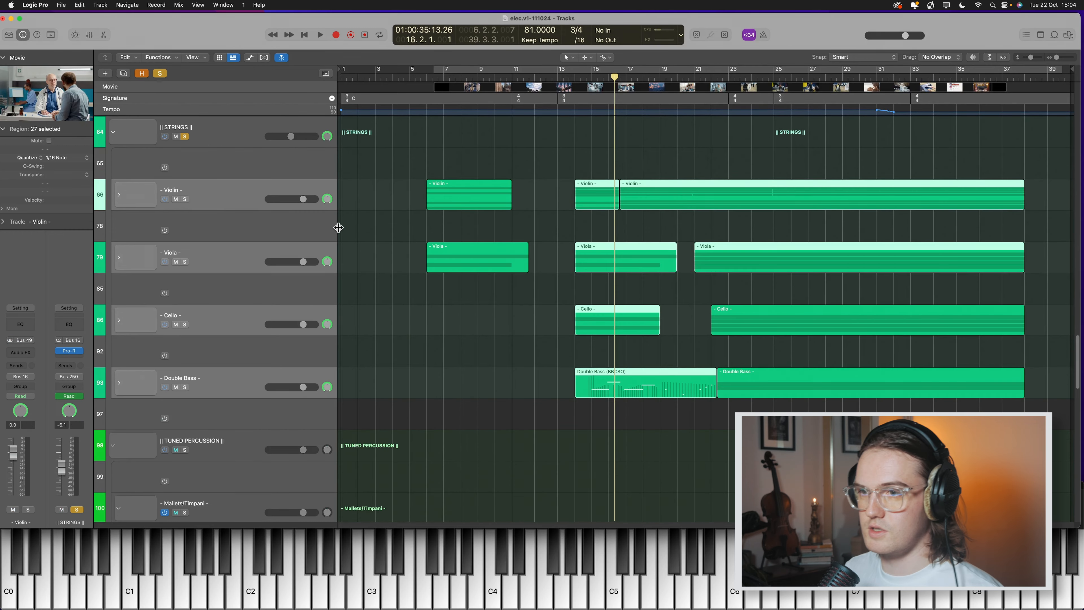
click(565, 77)
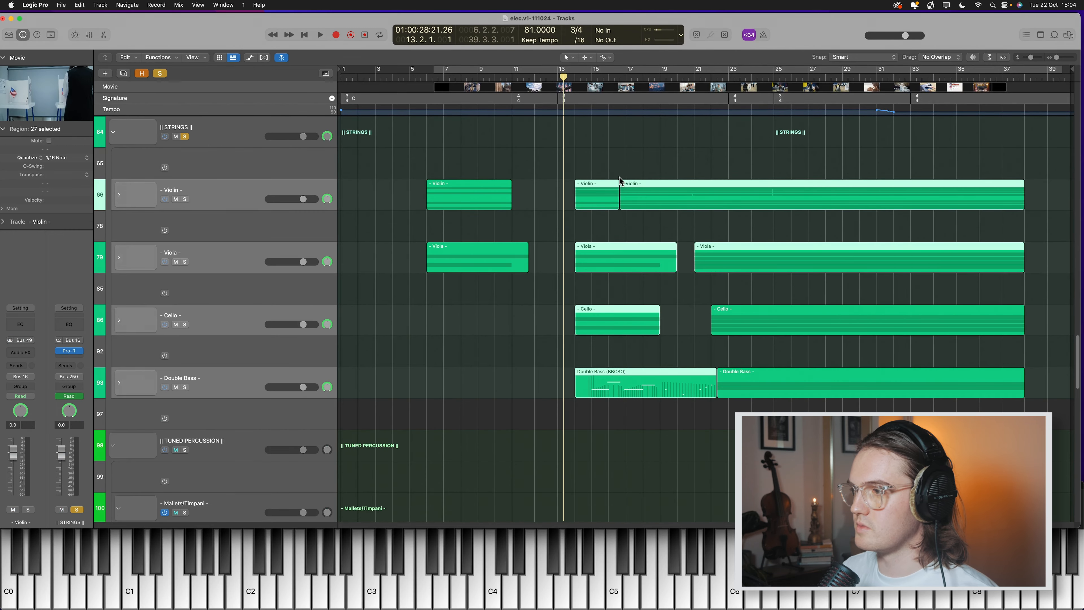
drag(598, 170, 668, 426)
key(p)
Replace the Strings solo with solos on the Violin, Viola, Cello and Double Bass stacks and audition their passage into bar 18
click(159, 73)
scroll(239, 147, up, 4)
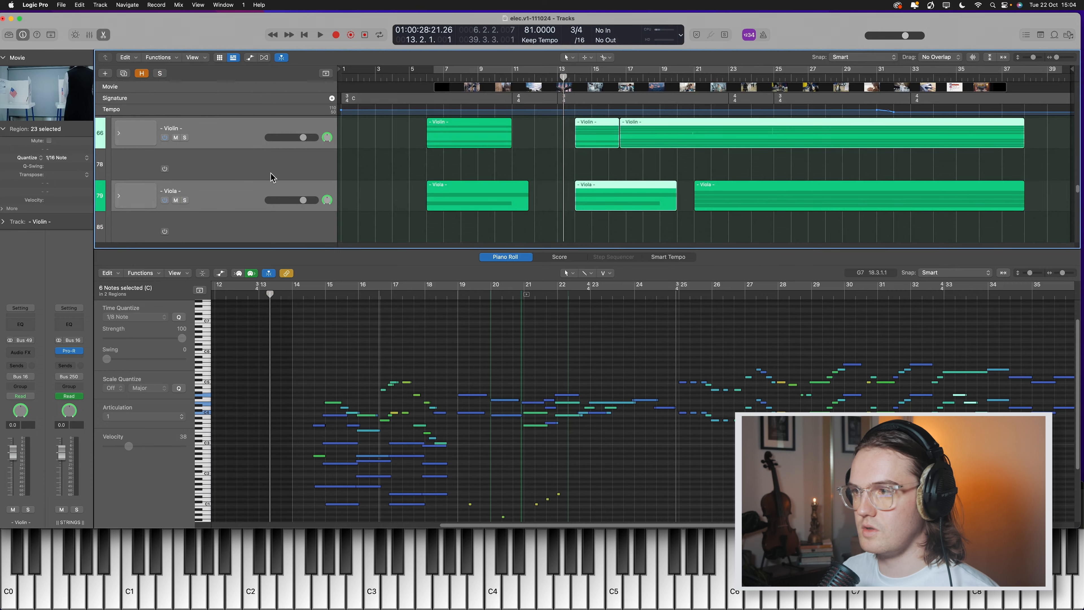
key(s)
scroll(531, 211, down, 5)
scroll(499, 326, down, 2)
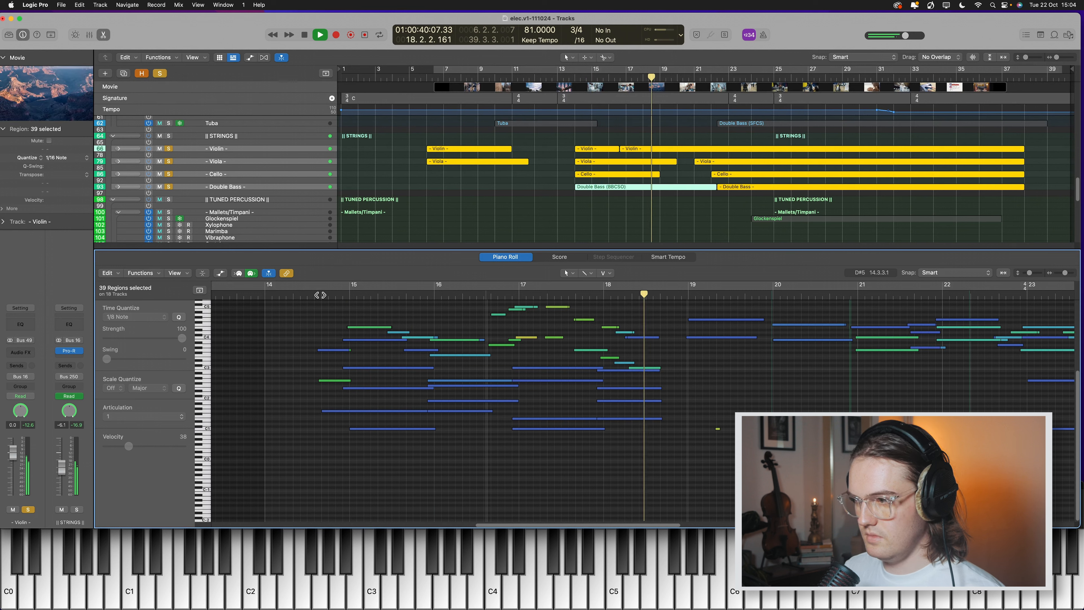
key(space)
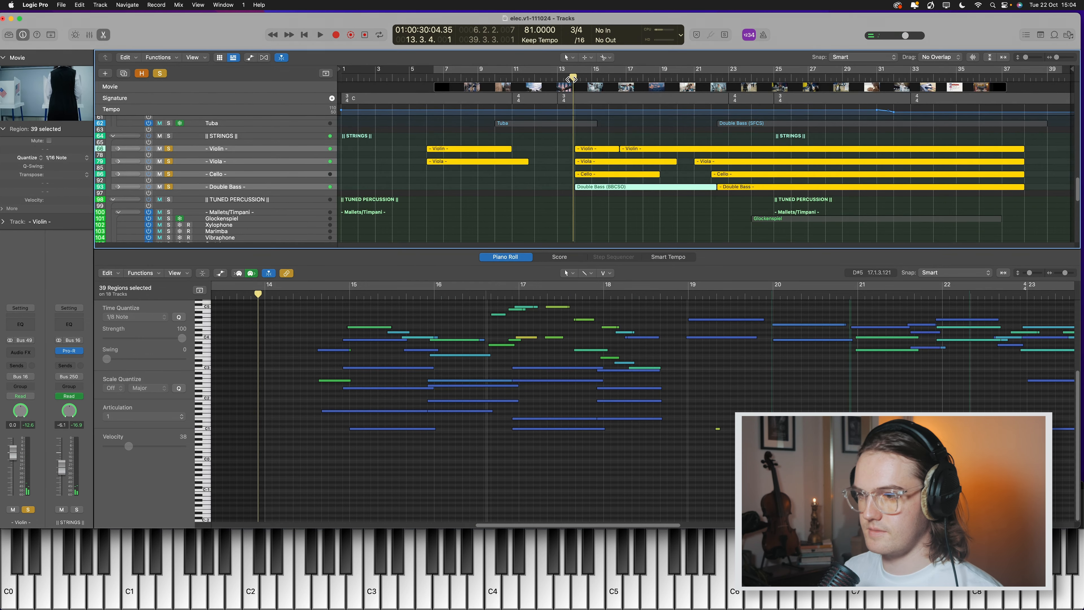
Replay the string passage from just before bar 14 into bar 18 with enlarged notes, then deselect the regions and close the Piano Roll
scroll(528, 396, up, 2)
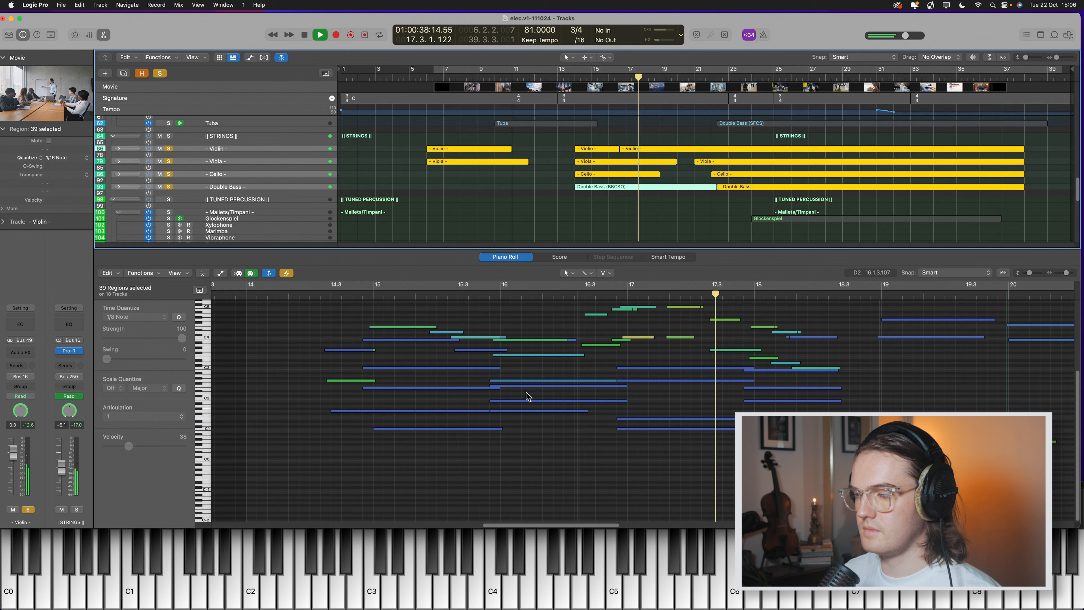
scroll(554, 414, up, 1)
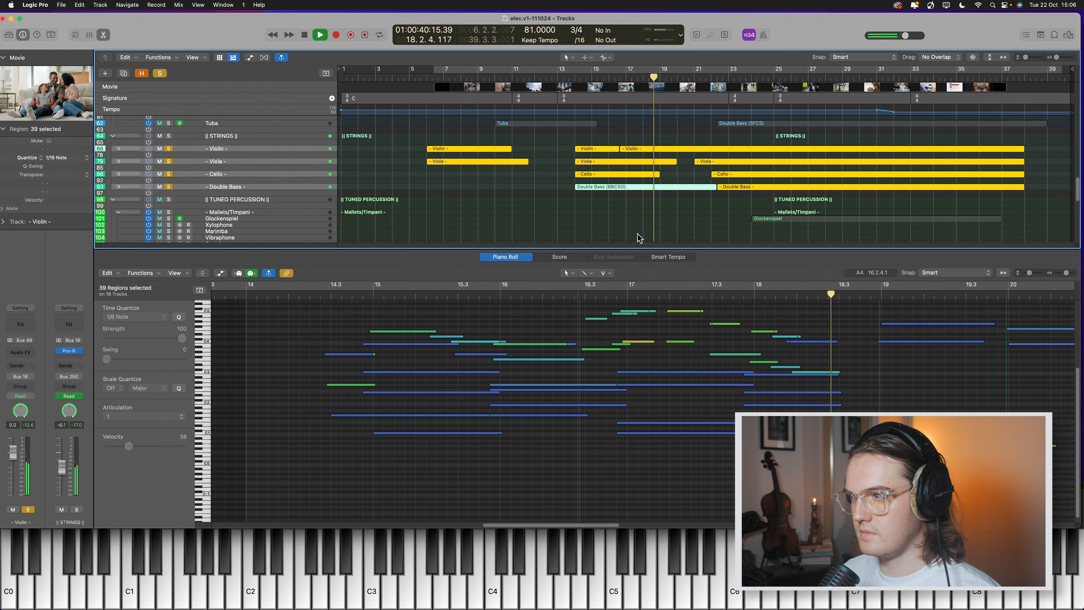
click(661, 212)
key(space)
scroll(661, 208, up, 5)
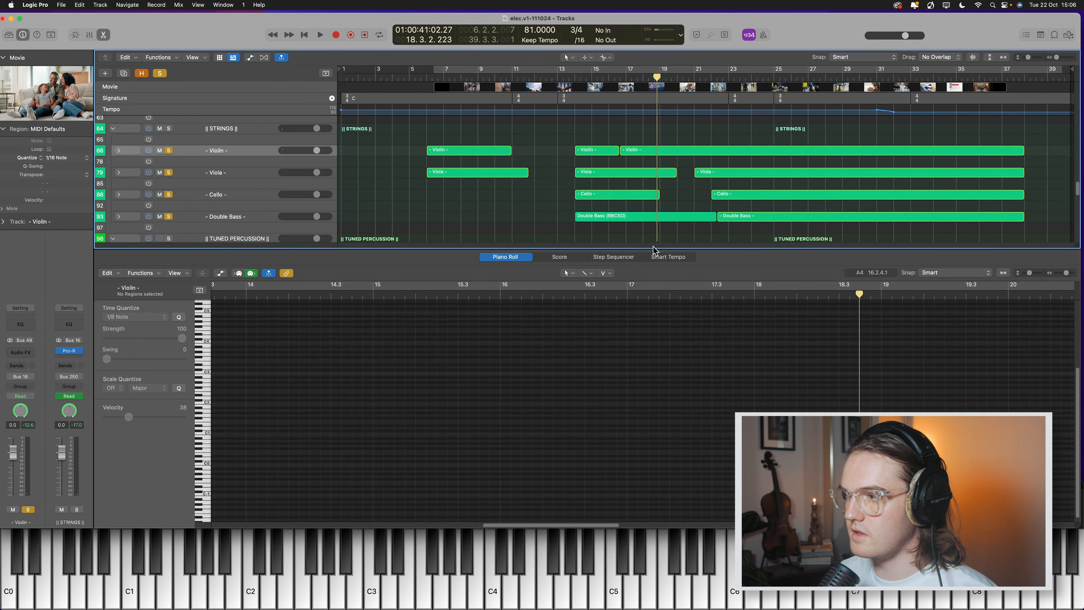
key(e)
Show the first Double Bass (BBCSO) region in the Piano Roll, place the playhead near the end of bar 14, and solo only Double Bass
scroll(583, 281, up, 5)
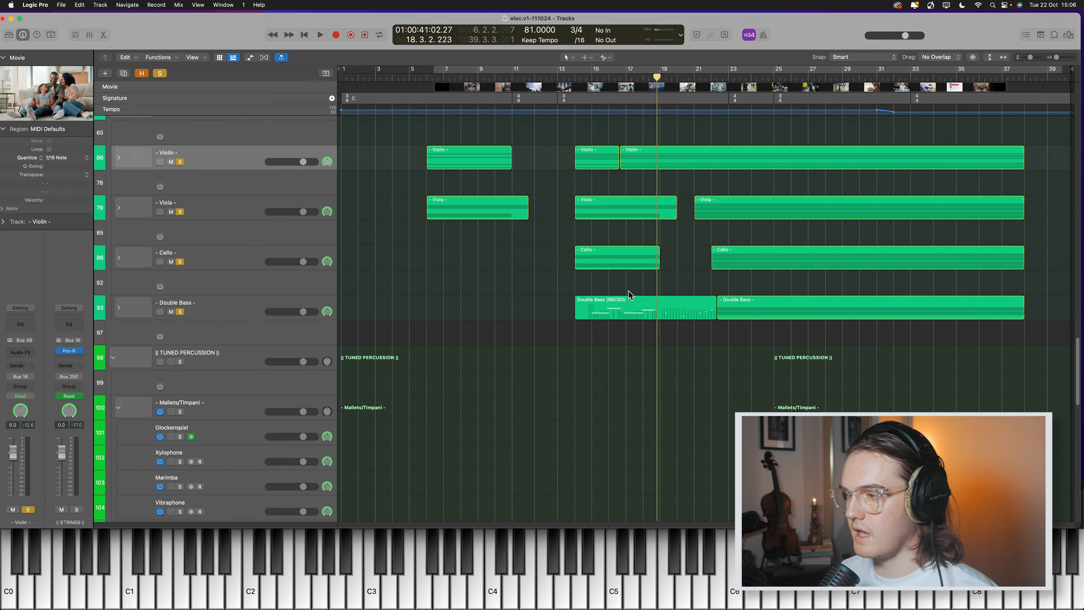
click(631, 311)
key(e)
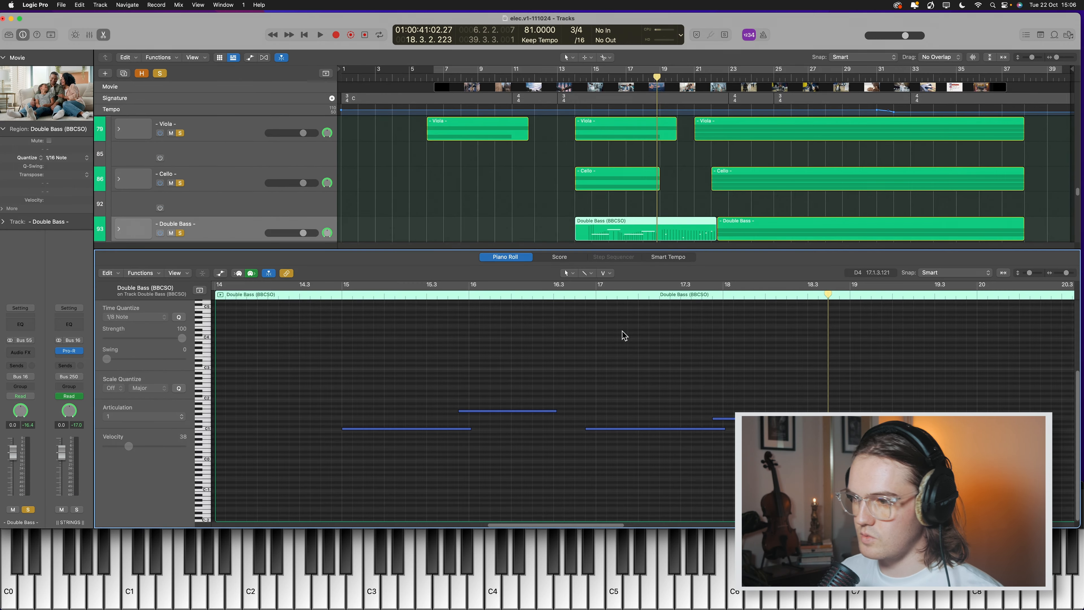
click(331, 295)
click(160, 74)
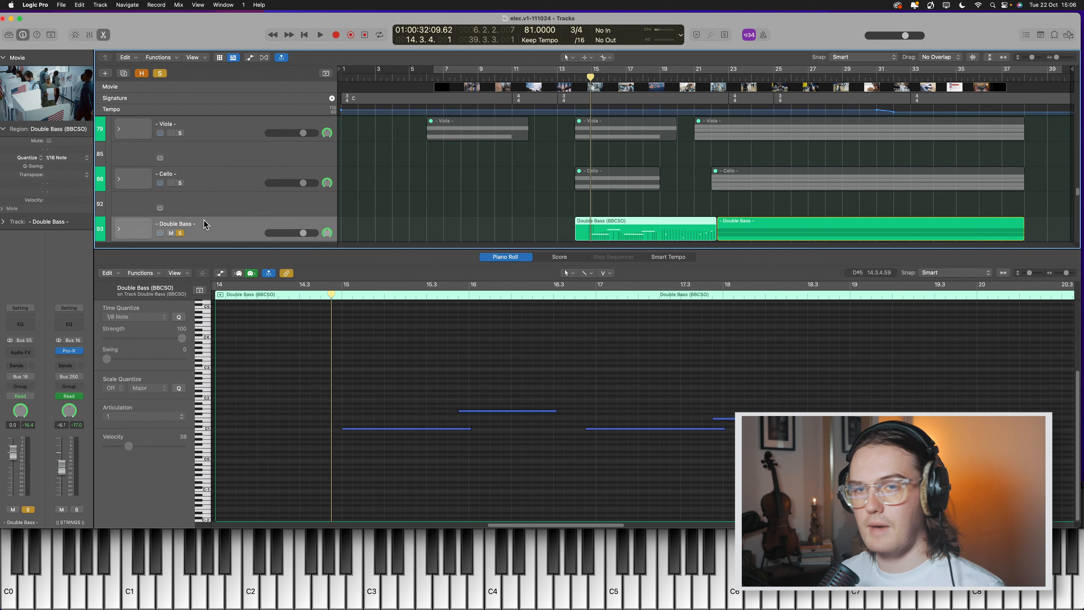
Audition the double bass line, and play it together with the first two Cello (BBCSO) regions from bar 14 into bar 18
key(space)
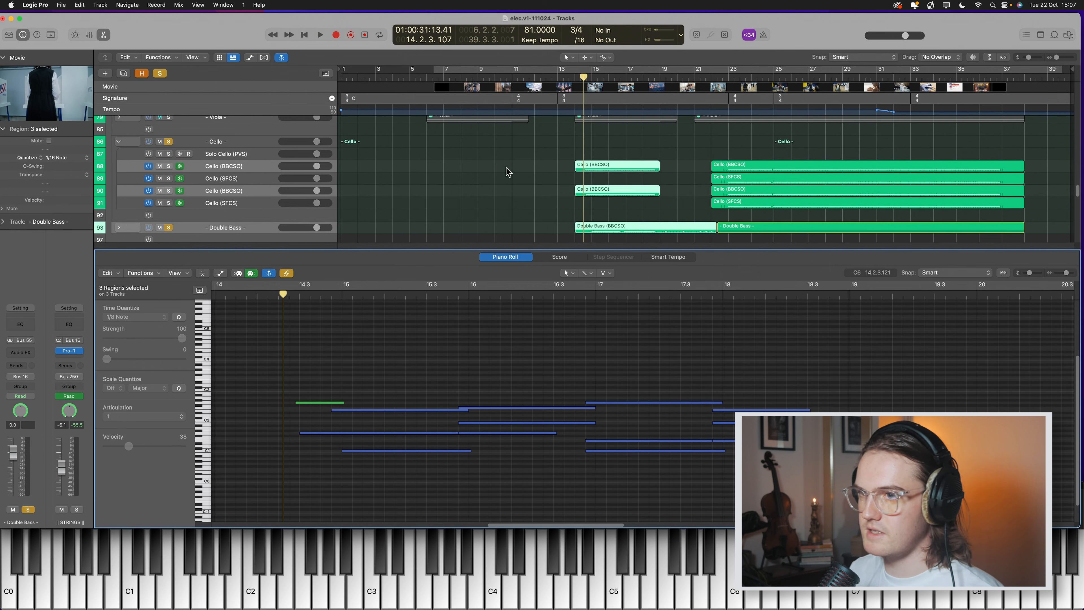
key(space)
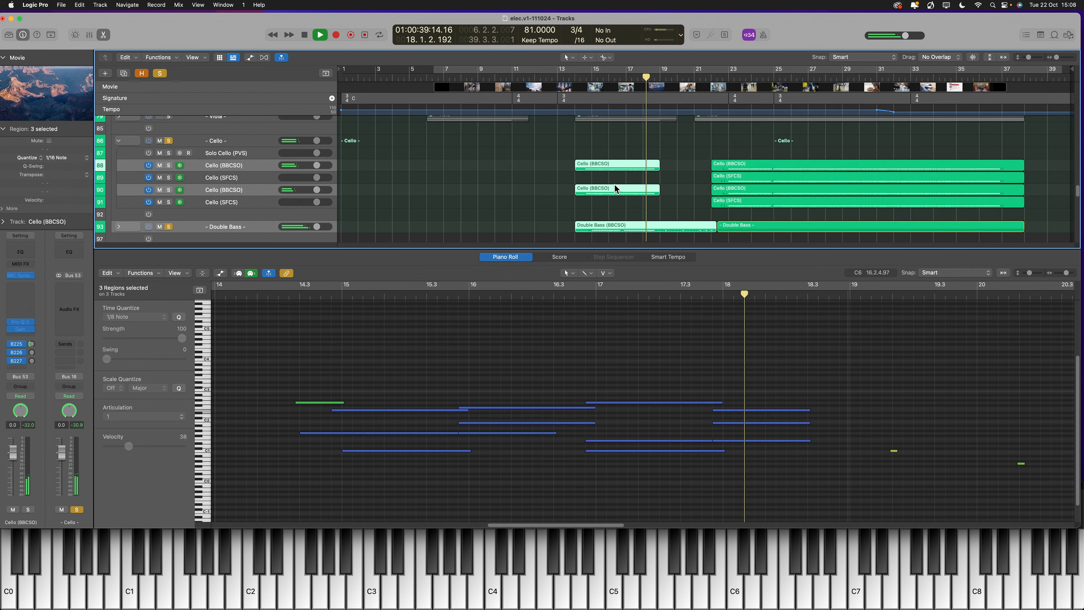
key(space)
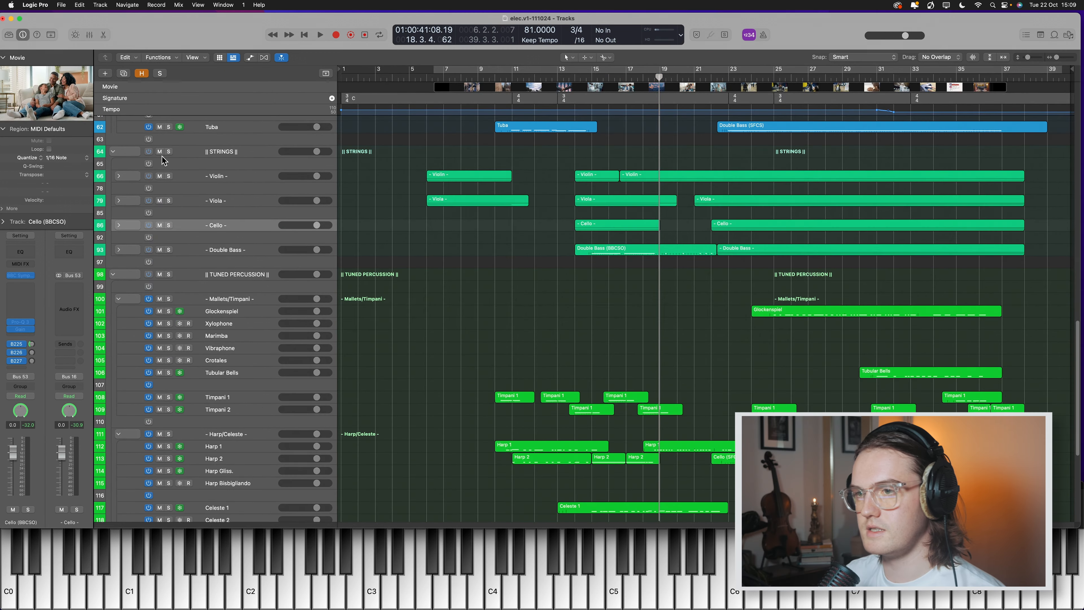
Expand the Violin stack, remove the Violin I regions from the Piano Roll selection, and place the playhead in bar 14
click(119, 176)
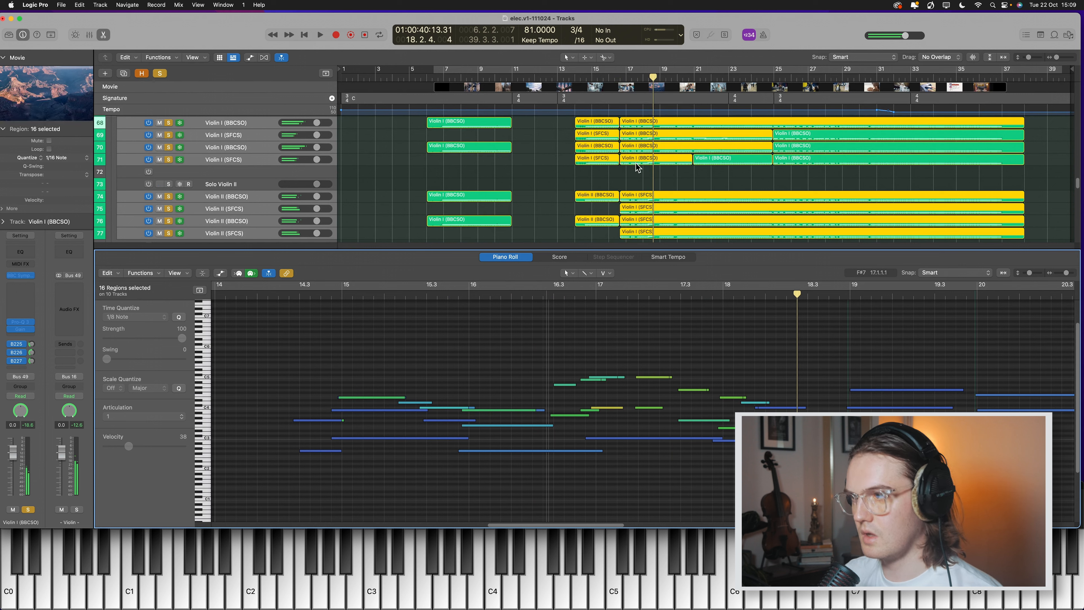
drag(576, 166, 652, 140)
shift+click(633, 123)
shift+click(602, 123)
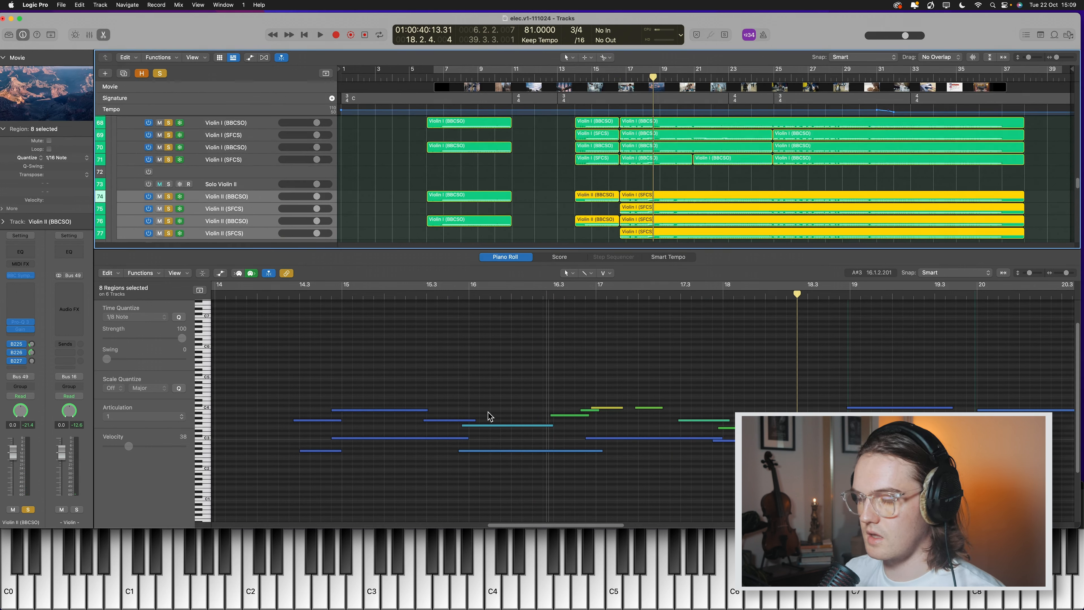
click(278, 295)
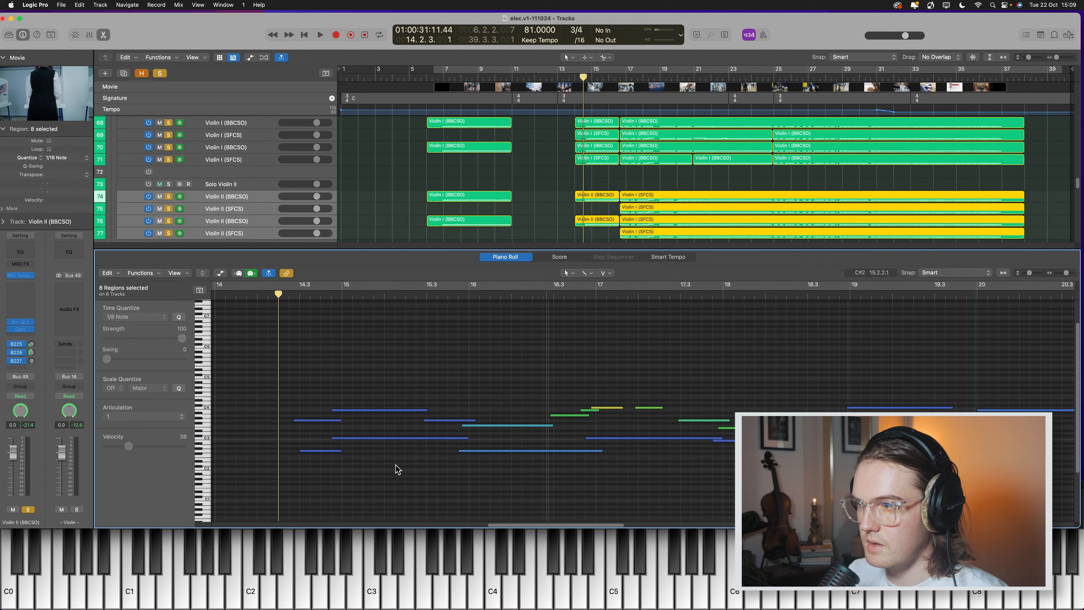
scroll(624, 179, down, 3)
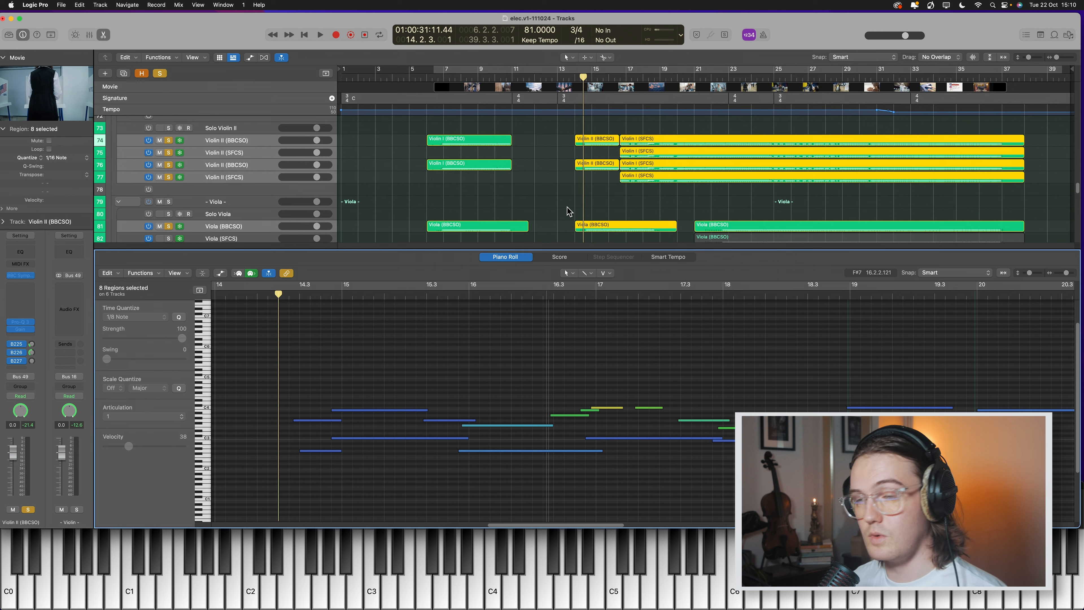
Move the playhead to beat 3 of bar 16 and add the Violin I regions back to the Piano Roll selection
click(553, 295)
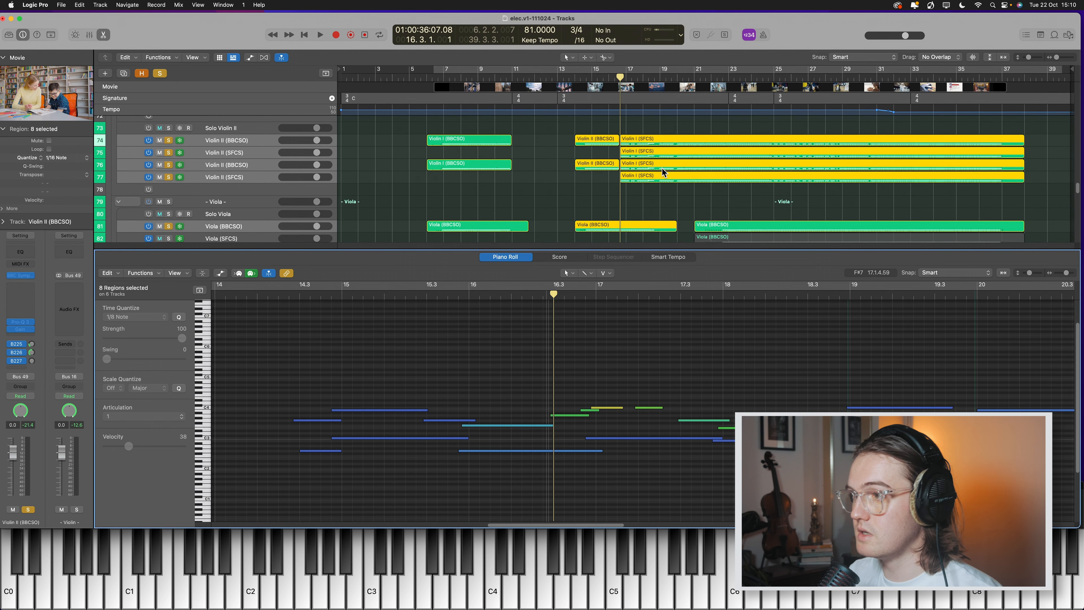
scroll(662, 172, up, 3)
drag(660, 173, 571, 119)
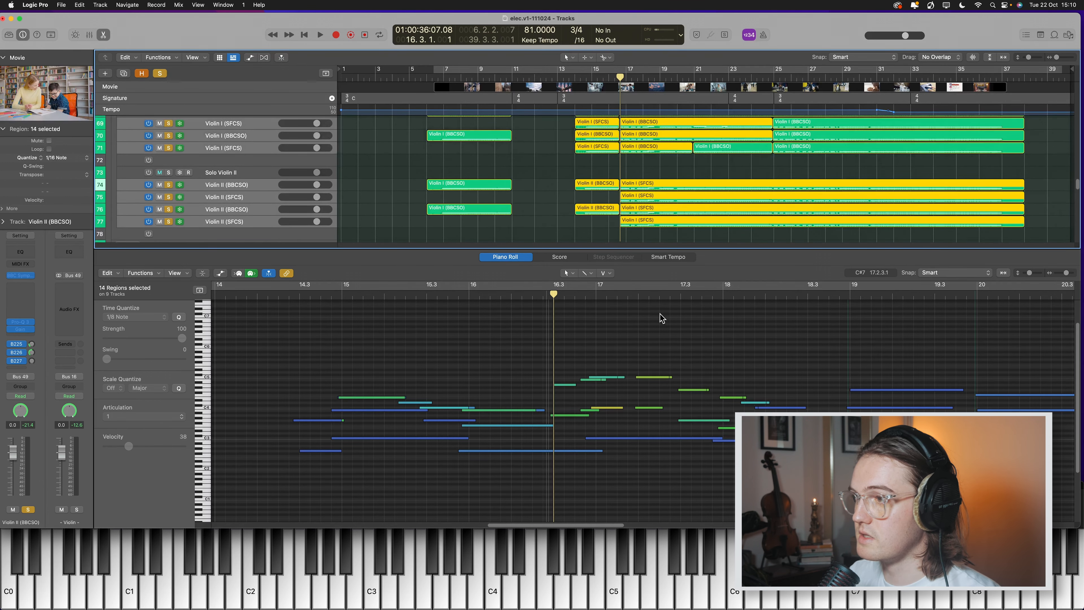
scroll(652, 193, up, 2)
drag(626, 147, 629, 149)
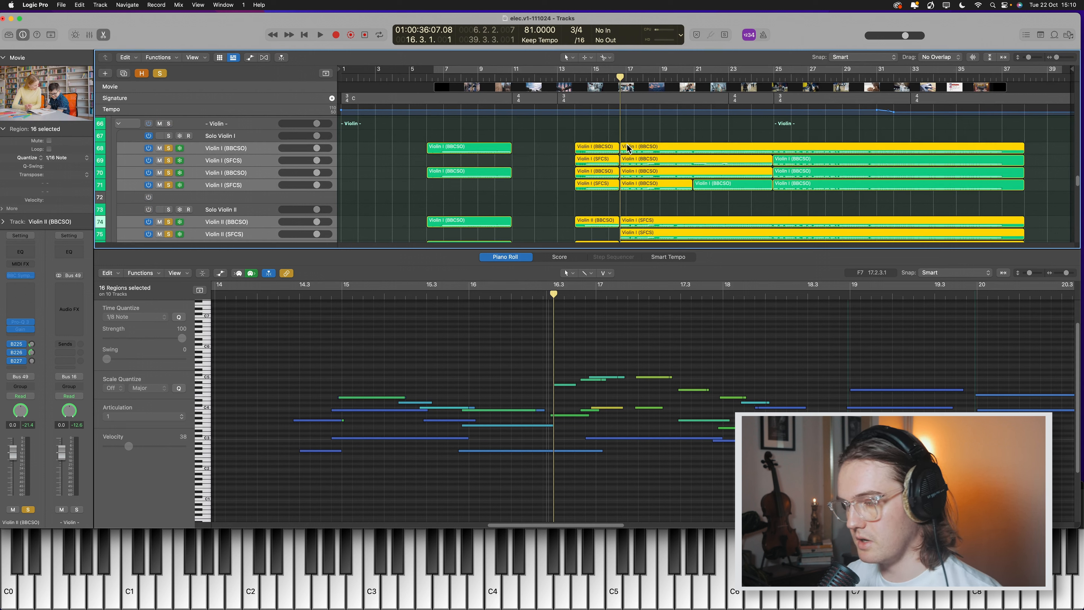
Move the playhead back several bars and audition the soloed violin and viola regions into bar 18
key(comma)
key(comma)
key(comma)
key(period)
key(space)
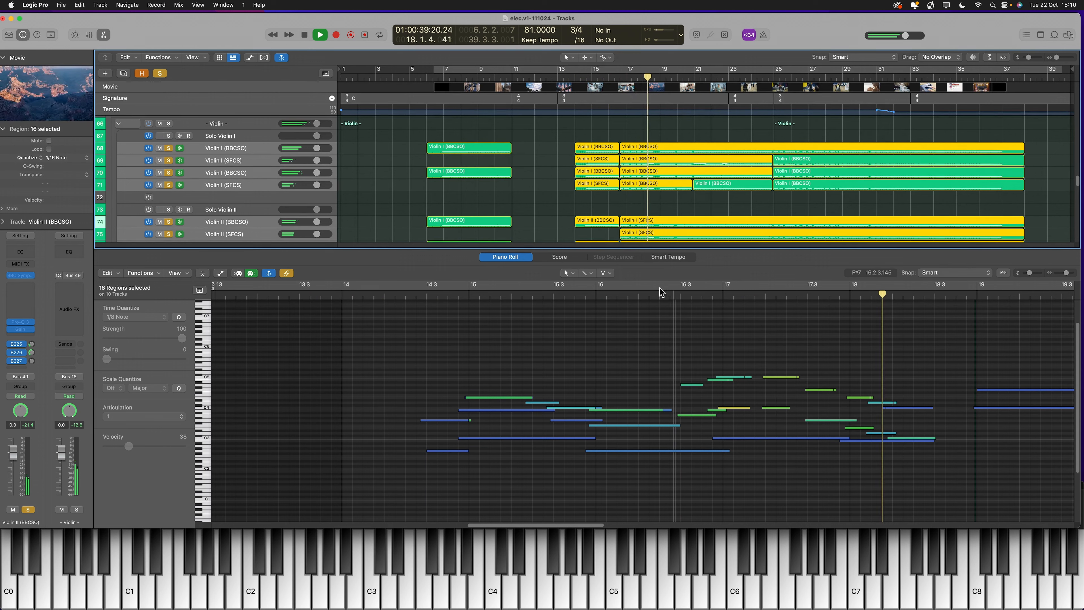
key(space)
Add the first Cello and Double Bass regions to the Piano Roll selection, solo both stacks, and play the strings from bar 14
scroll(677, 204, down, 5)
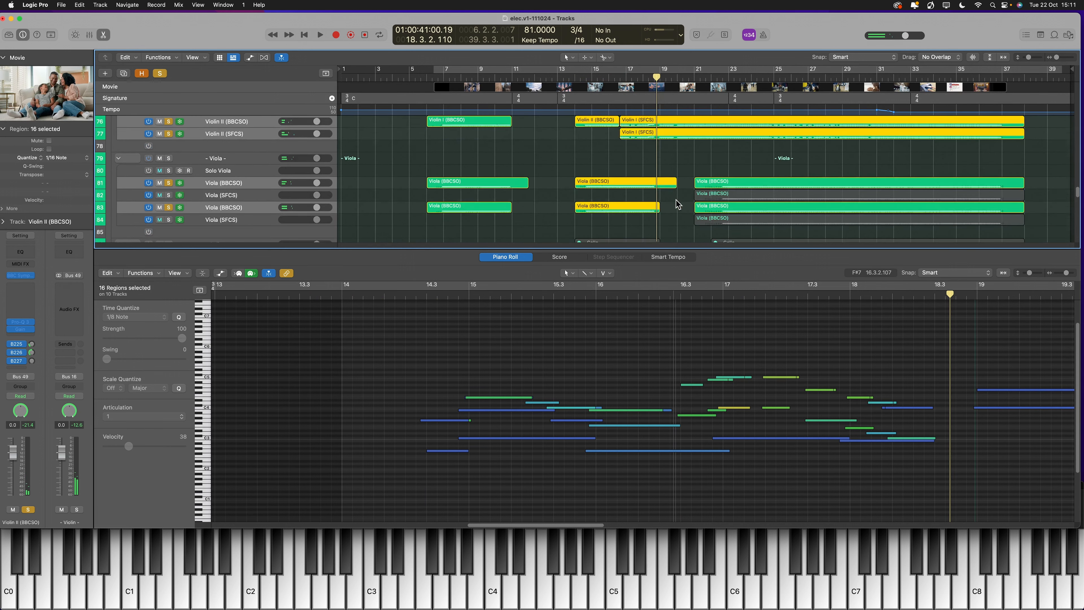
scroll(583, 189, down, 3)
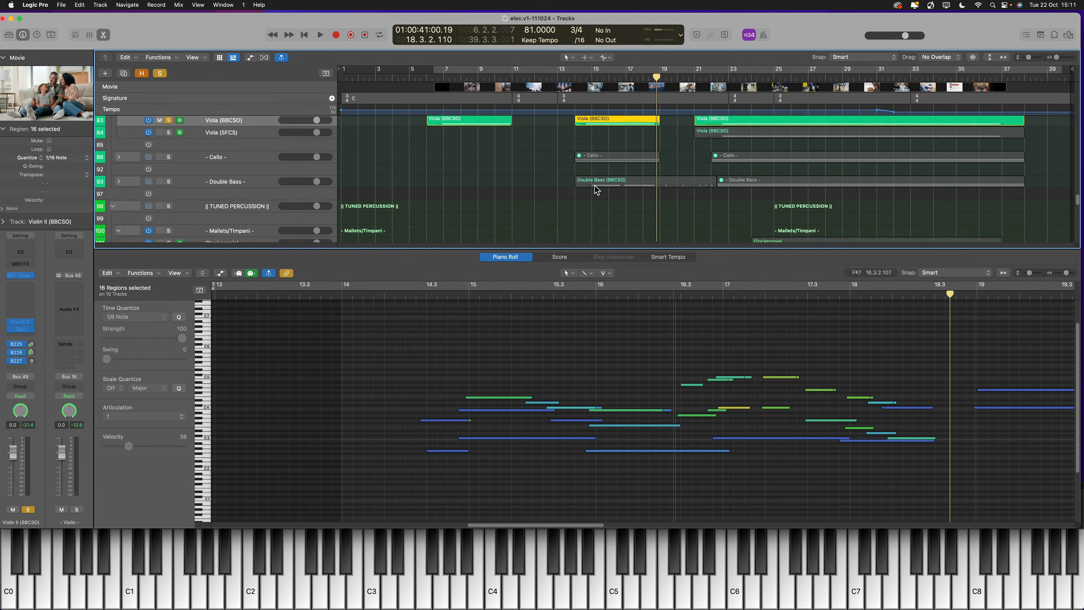
drag(608, 196, 595, 159)
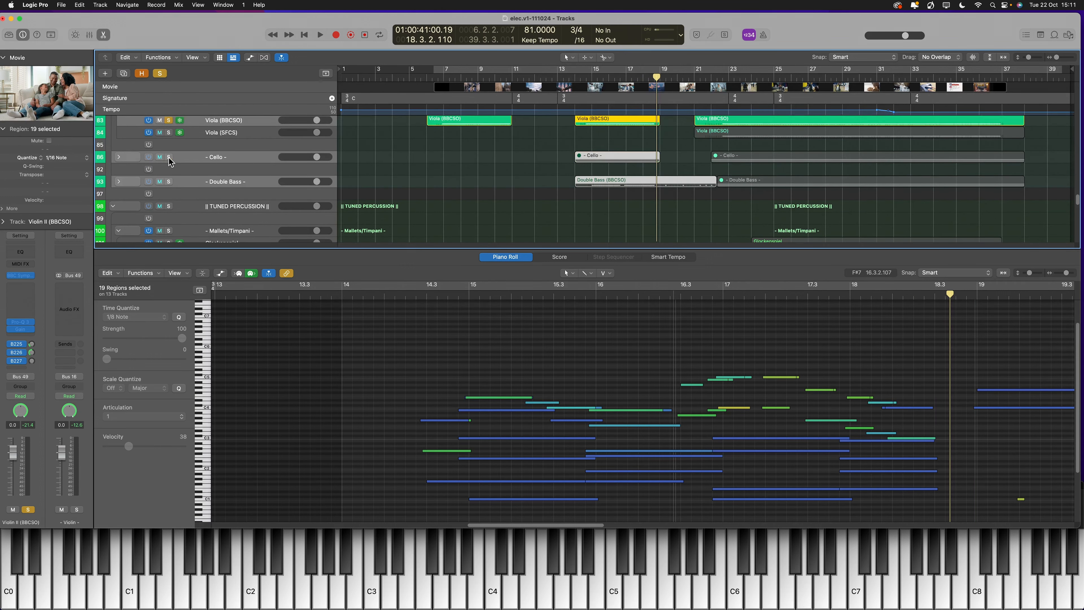
drag(169, 157, 169, 182)
double_click(581, 78)
Play the full orchestration without solos from about bar 13 into bar 18, following all its notes in the Piano Roll
scroll(607, 363, down, 3)
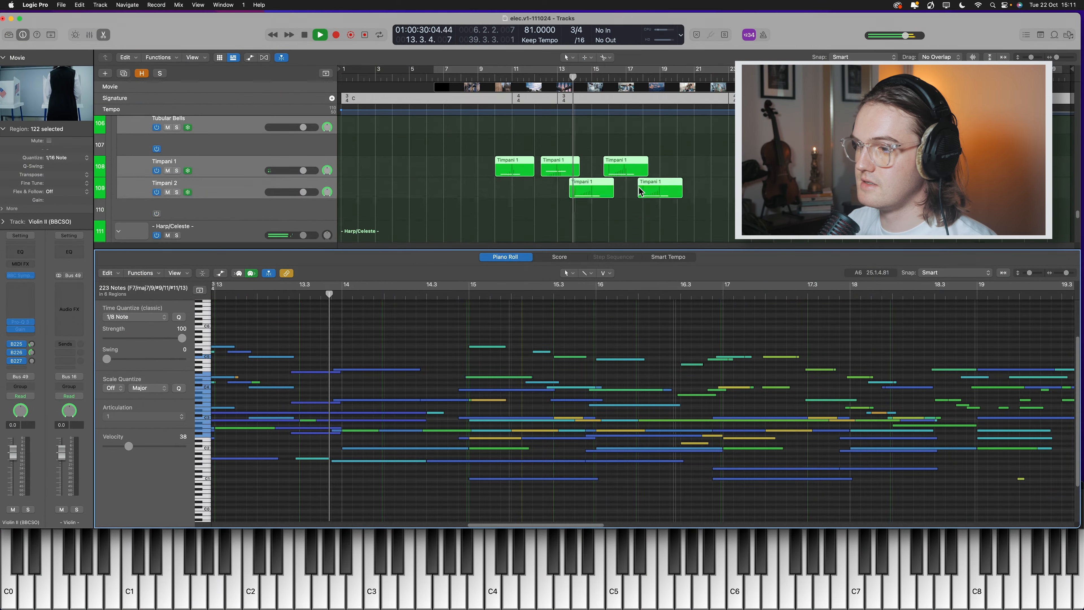
scroll(638, 187, down, 2)
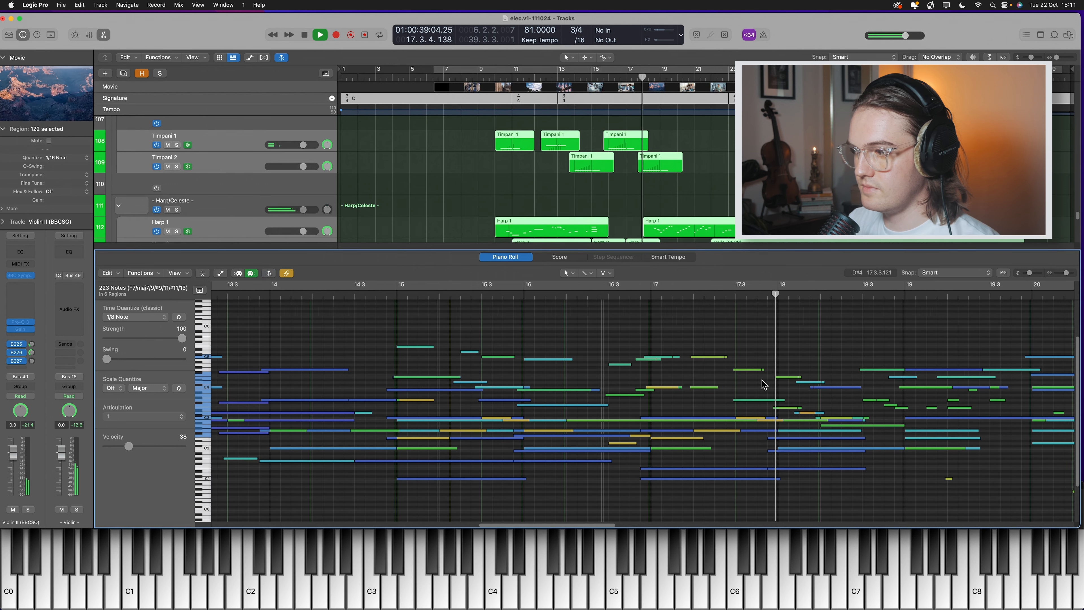
key(space)
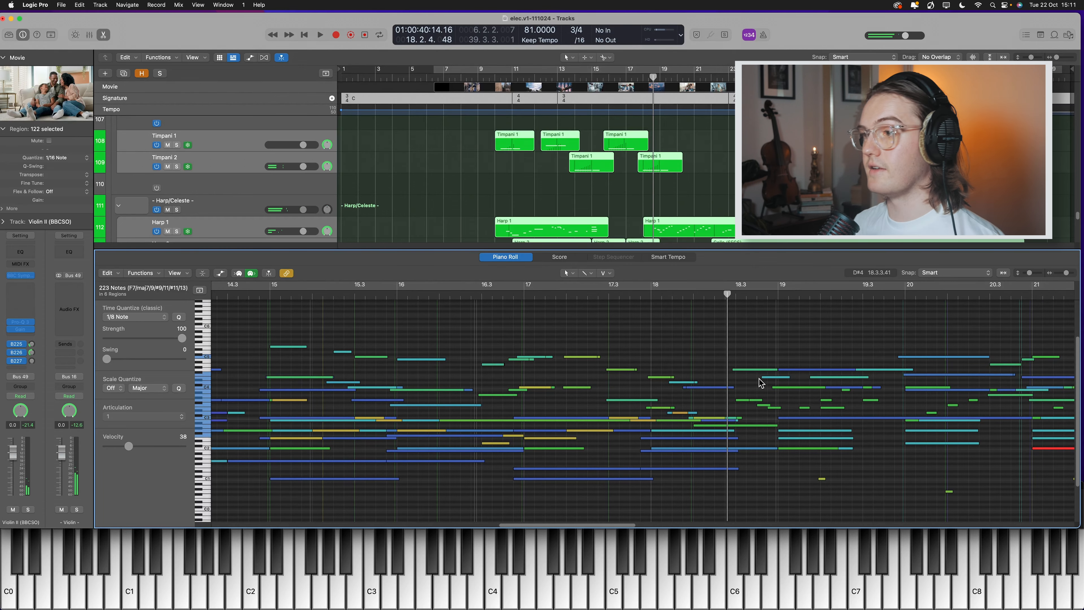
Close the Piano Roll, scrub the movie in a separate window to the VoterRegistration.com shot at 00:36, and close that window
scroll(701, 202, down, 5)
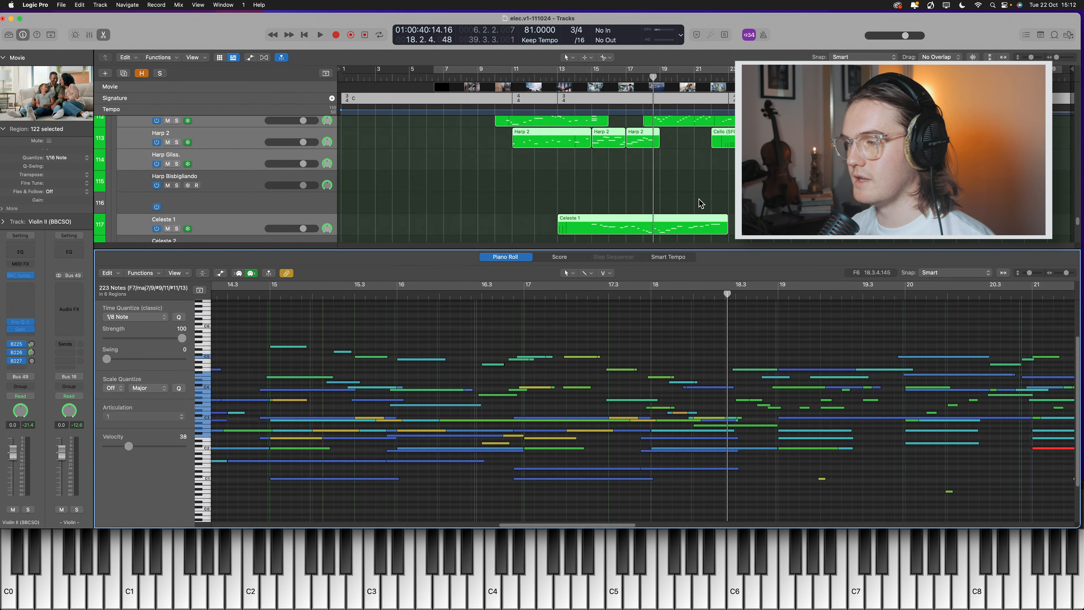
key(e)
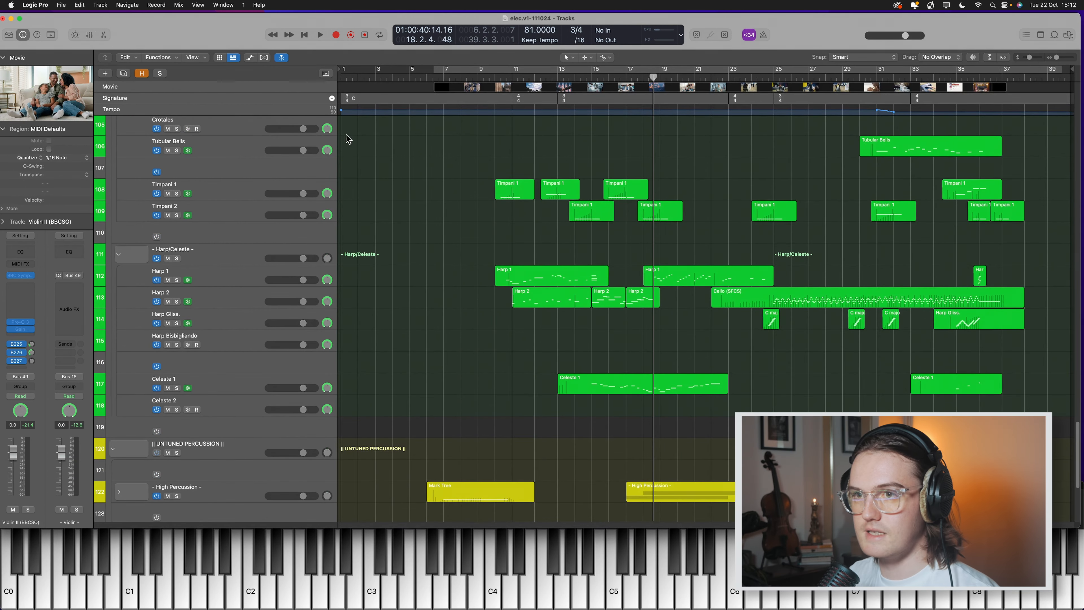
double_click(75, 97)
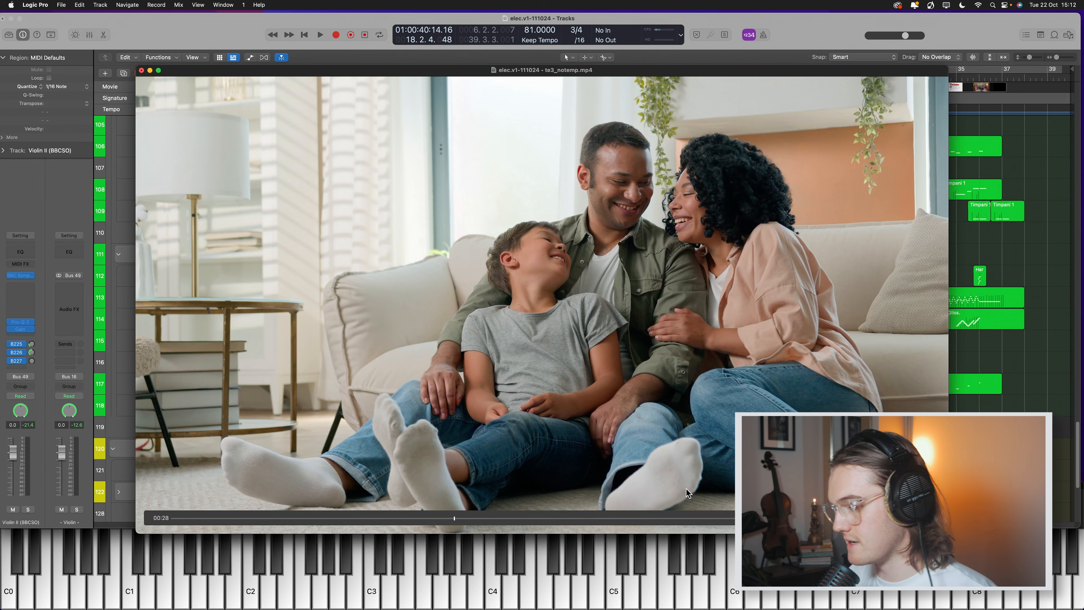
drag(630, 533, 627, 489)
drag(423, 470, 497, 493)
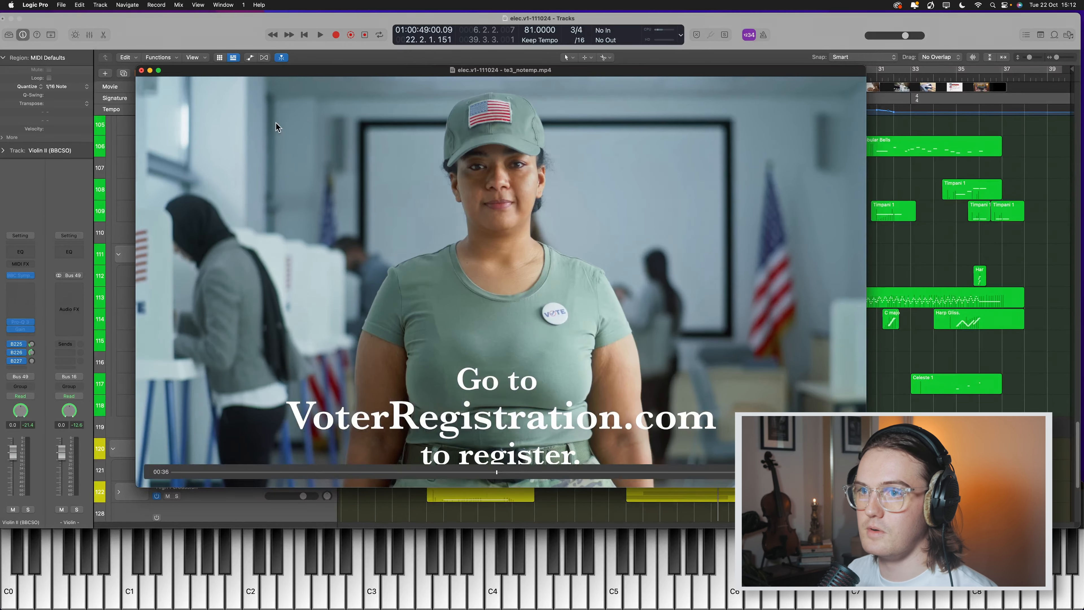
click(159, 71)
click(141, 70)
Show all regions in the Piano Roll and play the full orchestration from bar 17 into bar 24
scroll(678, 282, down, 2)
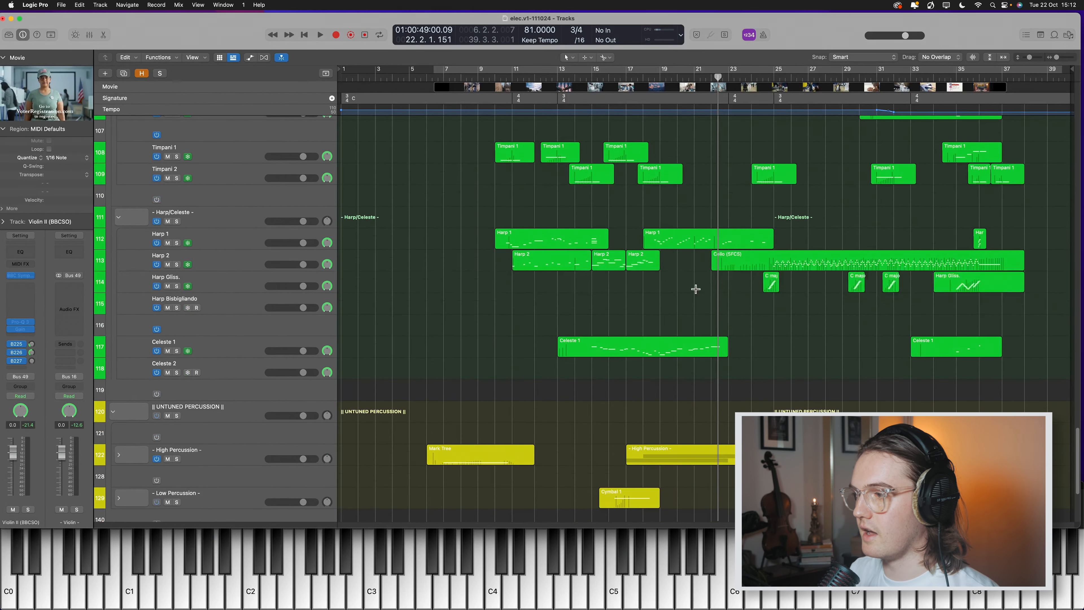
key(super+a)
key(p)
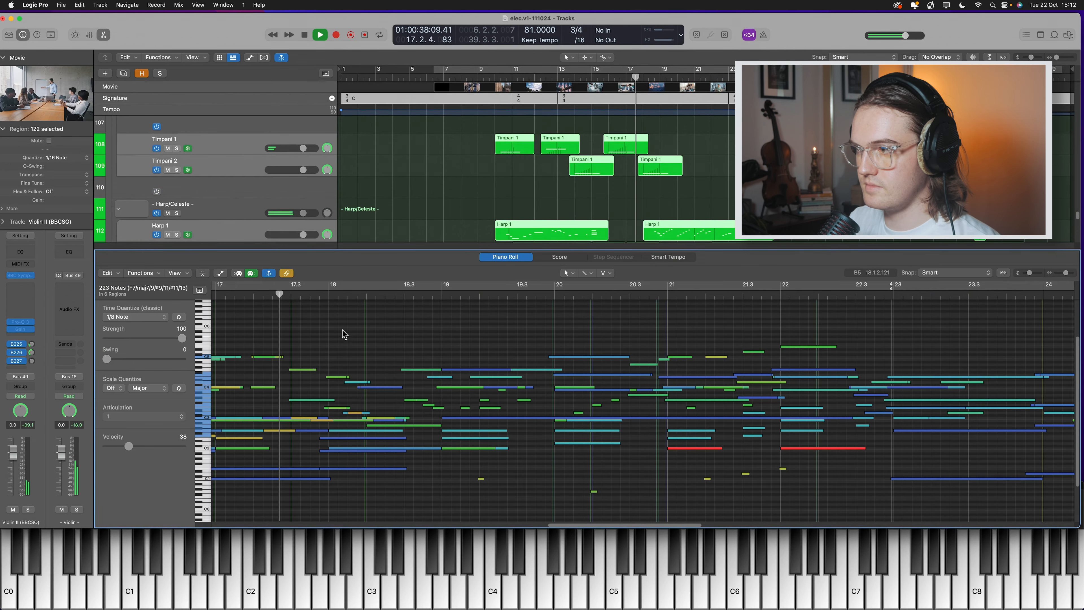
scroll(514, 360, down, 1)
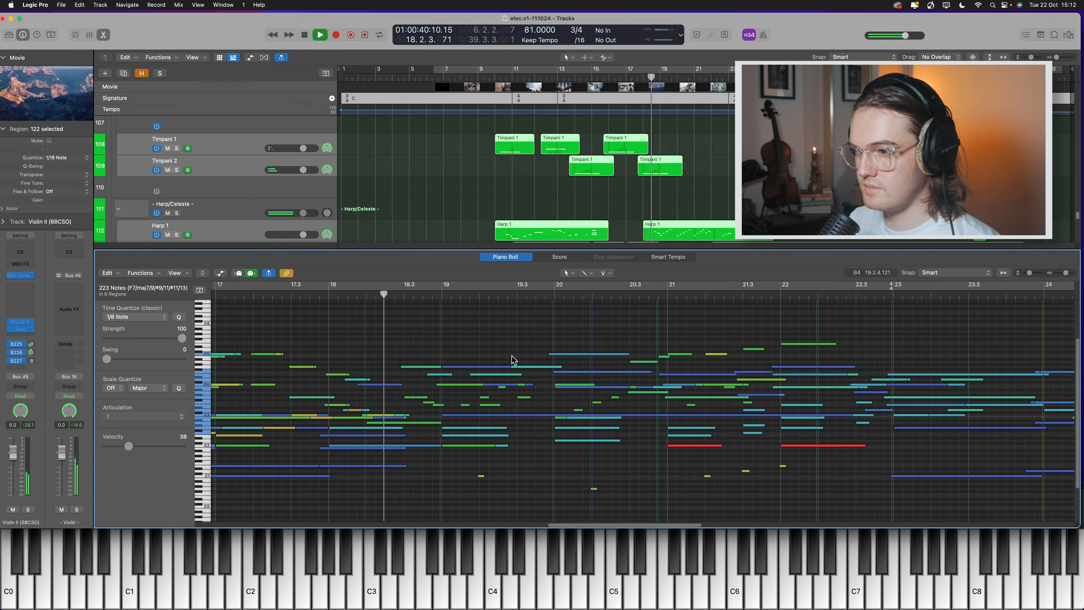
scroll(514, 360, down, 1)
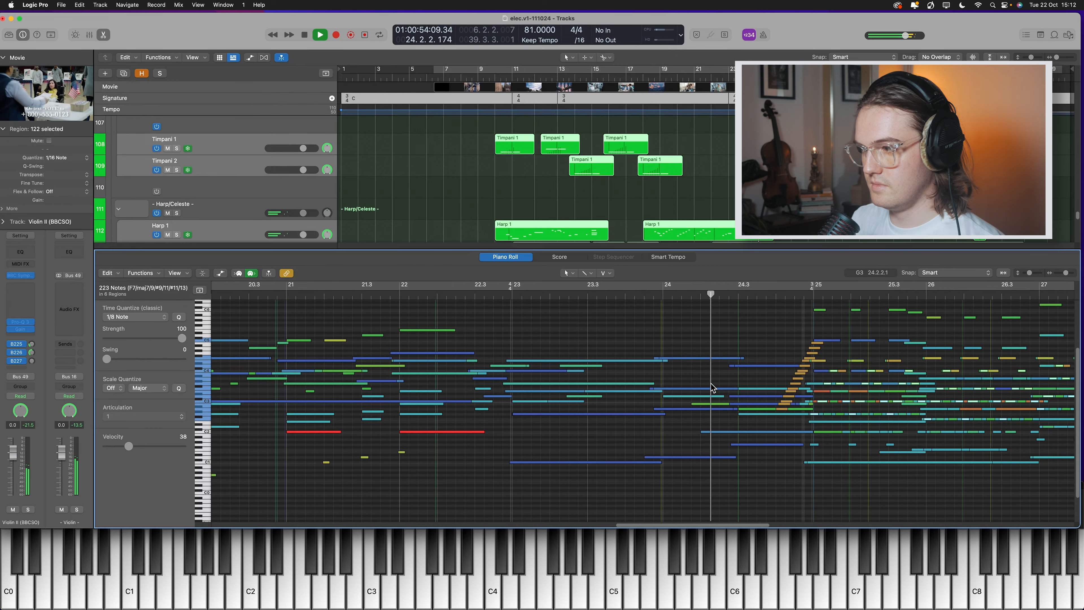
key(space)
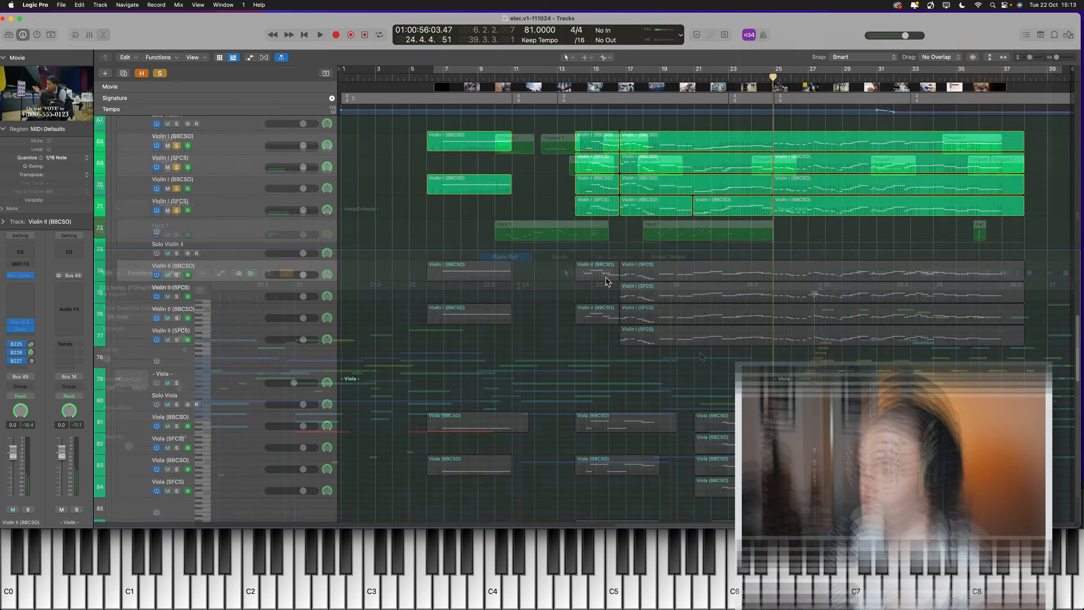
Examine which woodwind, brass and violin regions are soloed as the melody parts across the arrangement
scroll(607, 286, up, 15)
scroll(649, 273, up, 10)
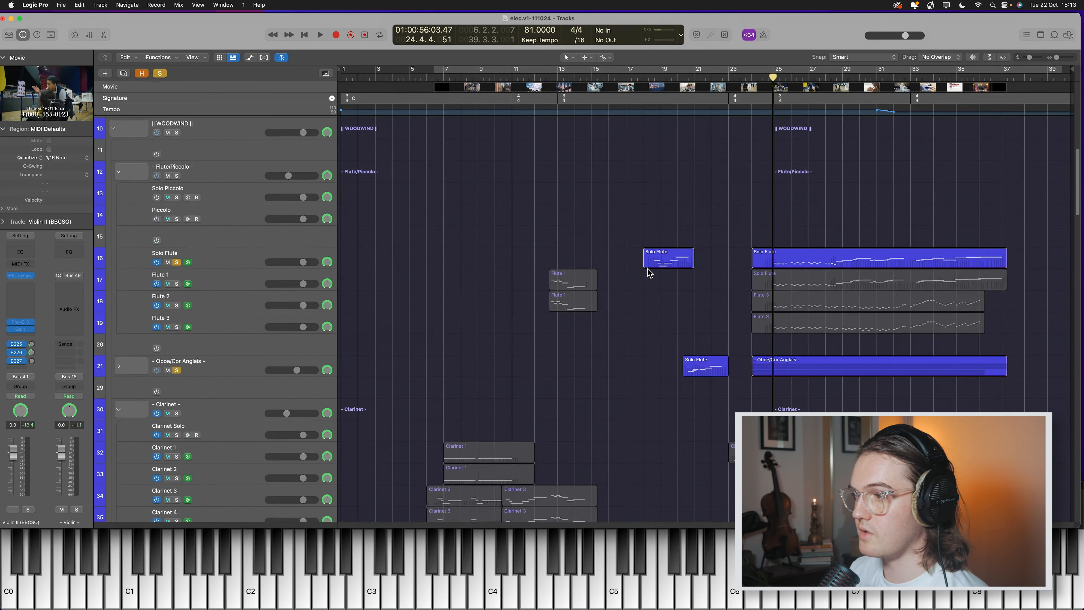
scroll(646, 316, down, 20)
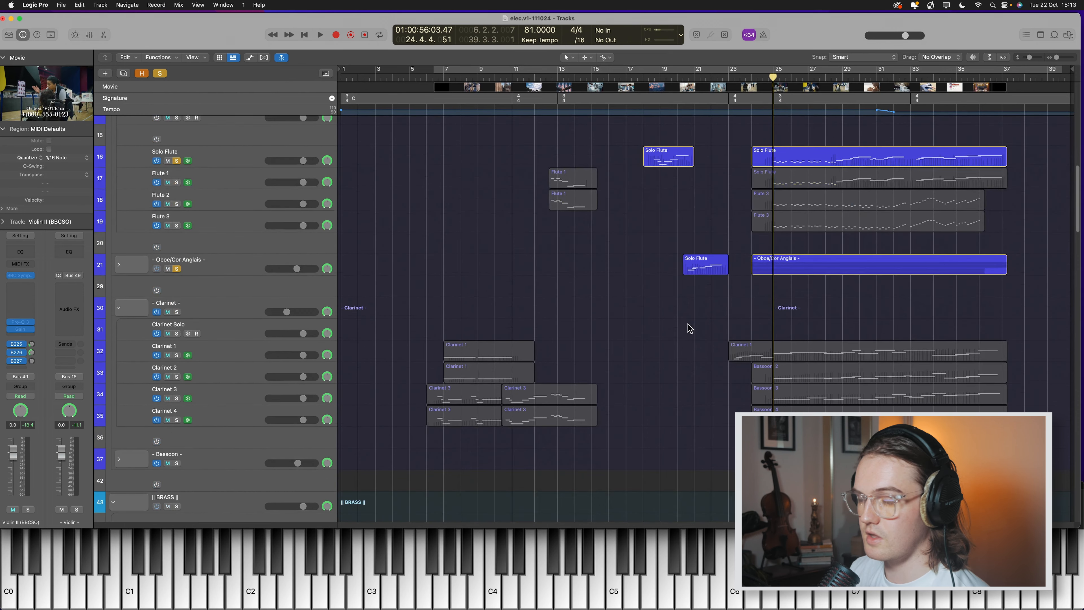
scroll(631, 324, down, 4)
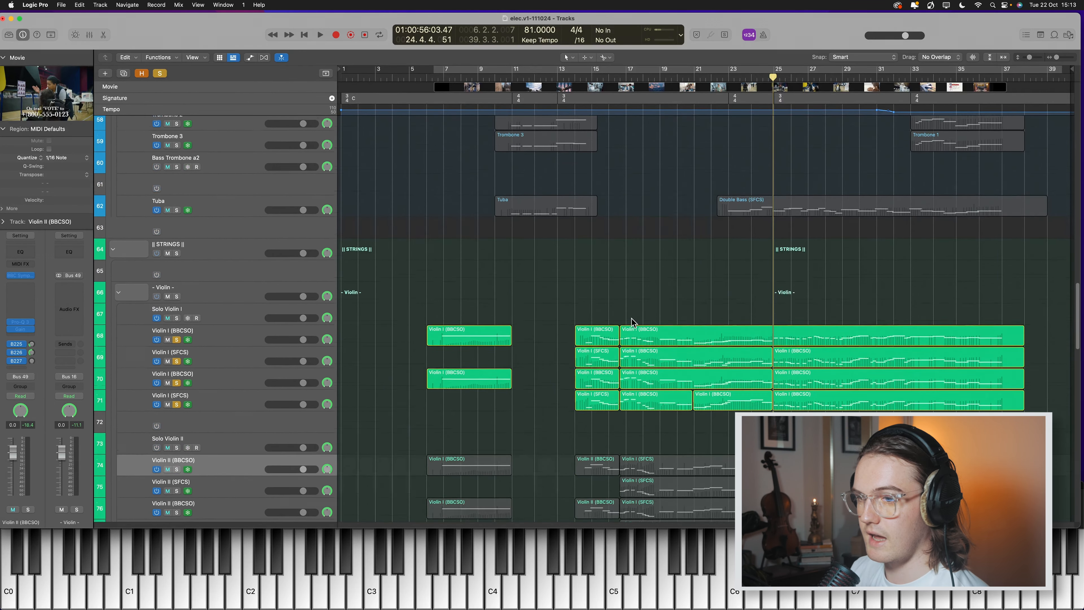
scroll(700, 248, down, 11)
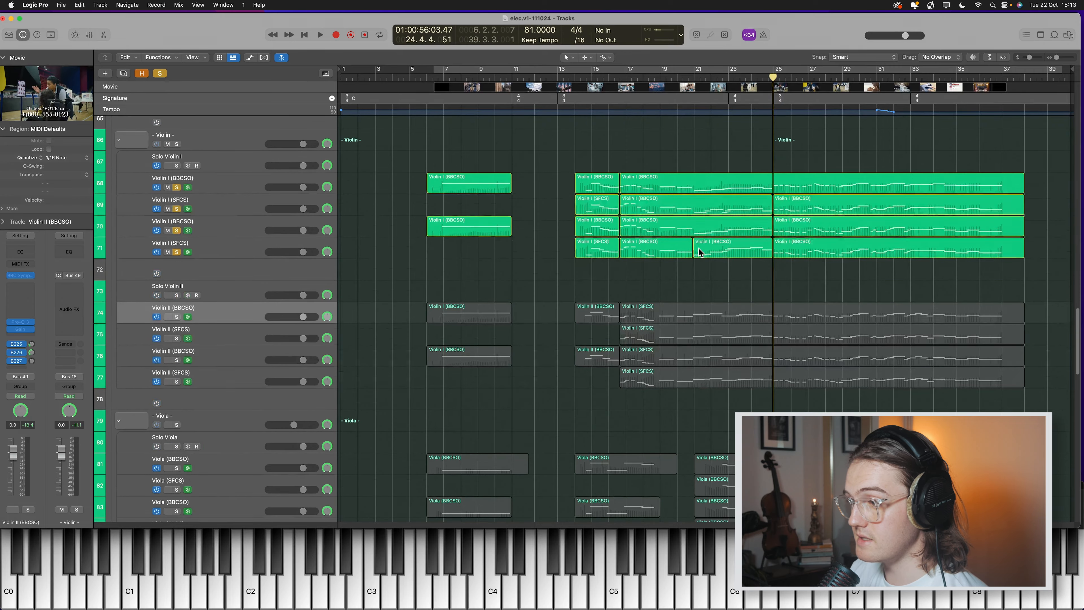
scroll(698, 256, up, 10)
scroll(706, 251, up, 20)
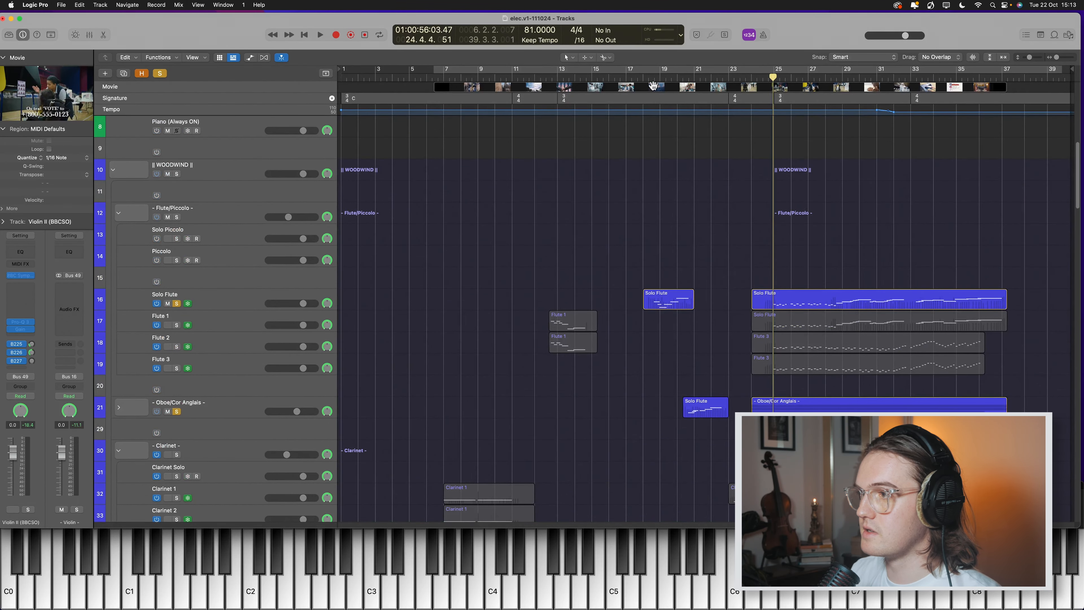
Play the soloed melody parts from bar 17 into bar 24, following the line from Solo Flute through the oboe to Solo Horn
click(637, 78)
key(space)
scroll(682, 262, down, 3)
scroll(685, 265, down, 2)
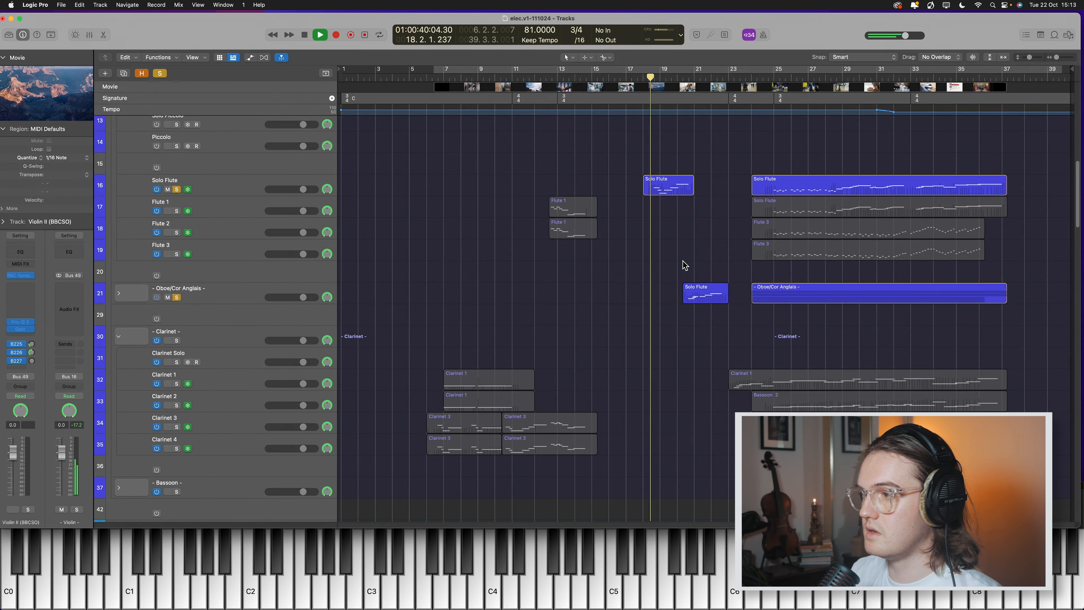
scroll(684, 265, down, 2)
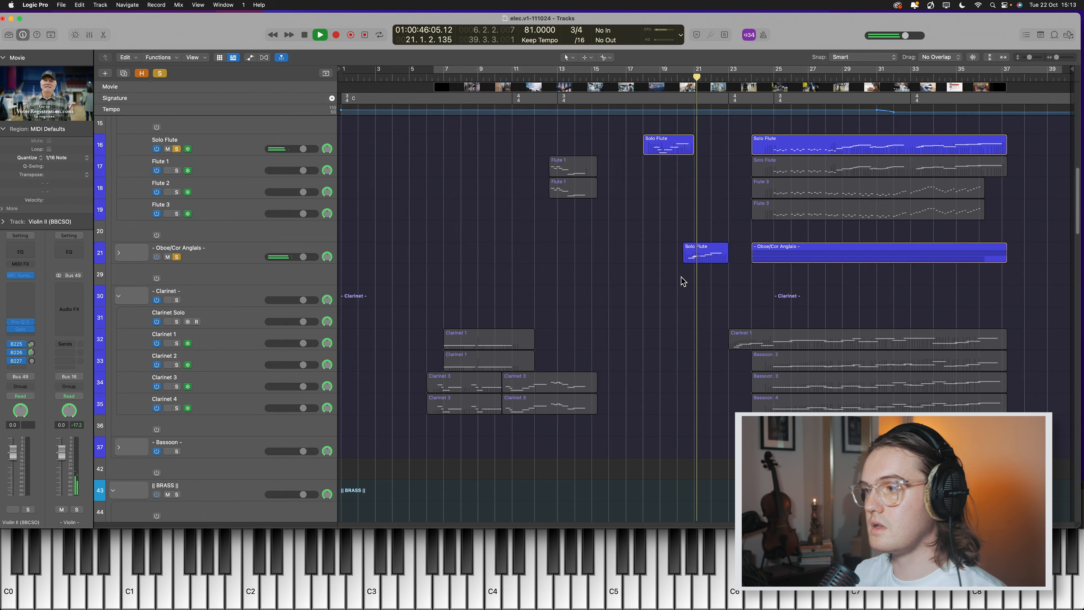
scroll(679, 329, down, 2)
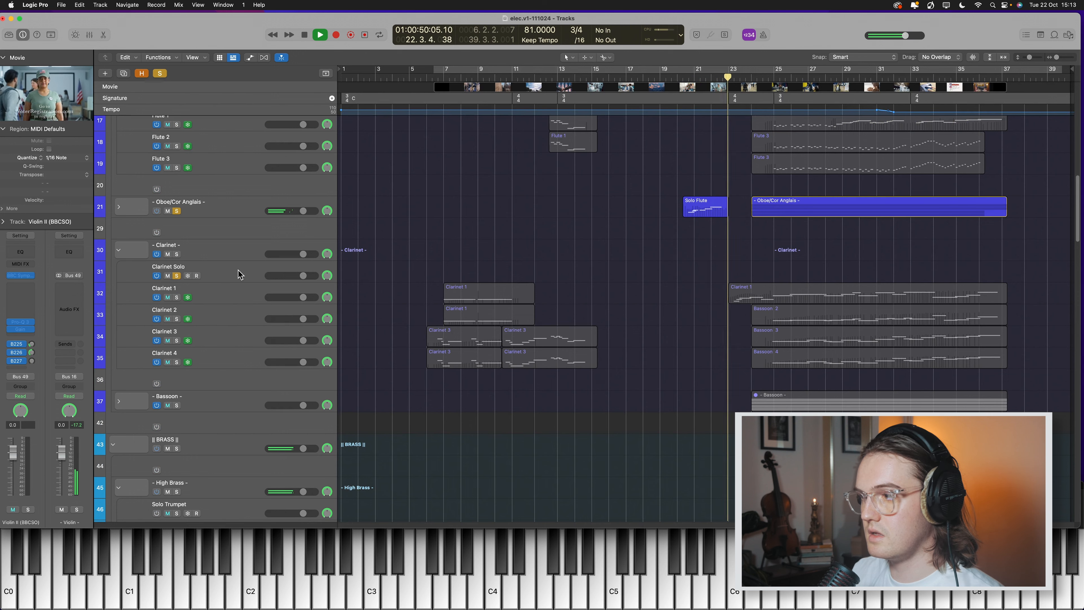
scroll(591, 305, down, 7)
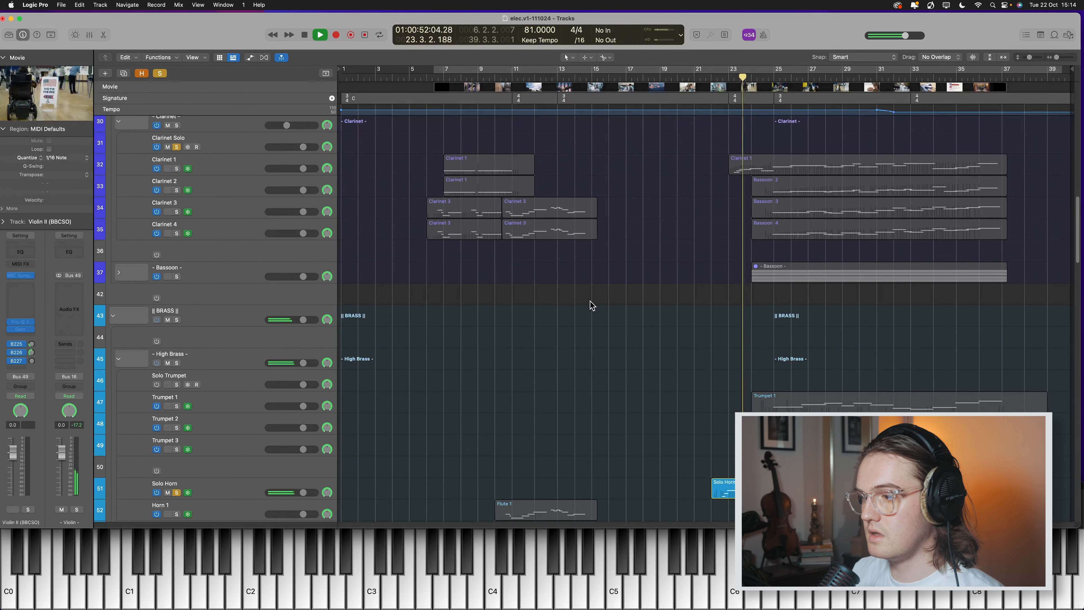
scroll(591, 305, down, 2)
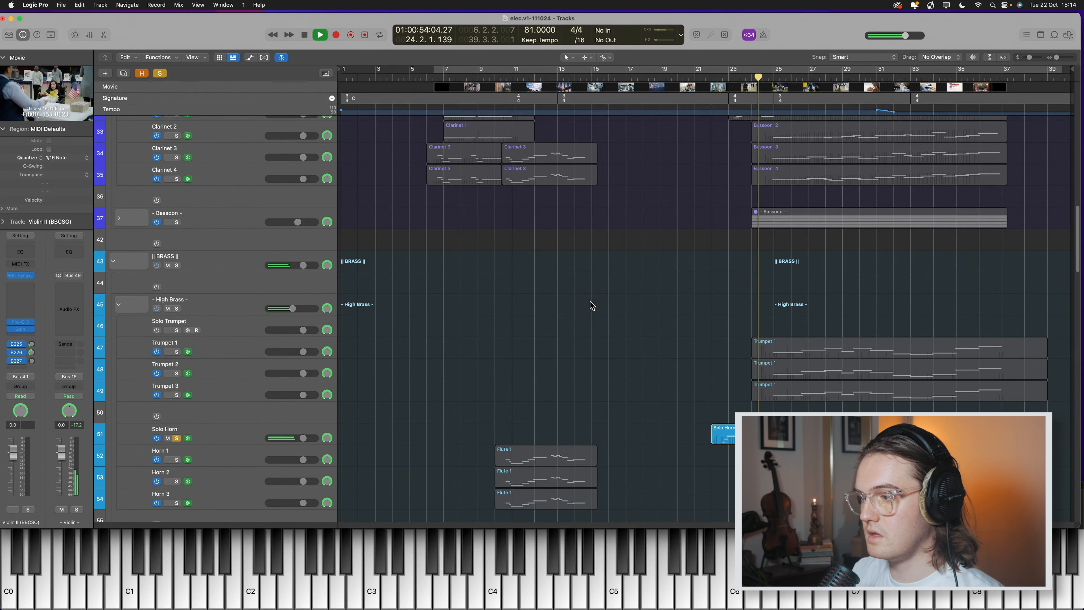
key(space)
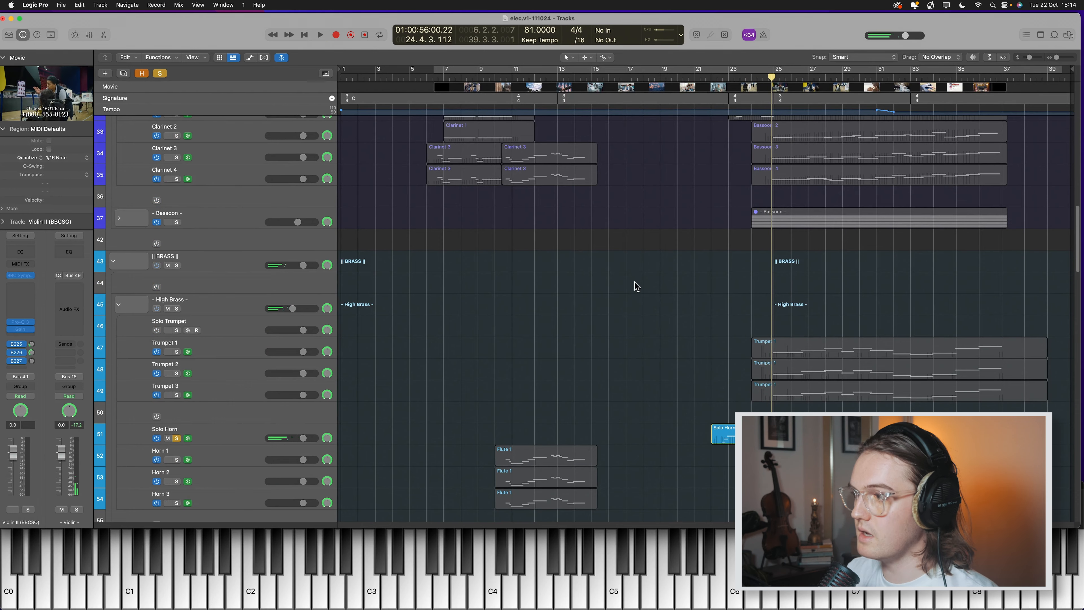
Review the woodwind and brass tracks again and move the playhead back to beat 3 of bar 21
scroll(642, 284, up, 9)
scroll(691, 285, down, 6)
scroll(744, 299, down, 3)
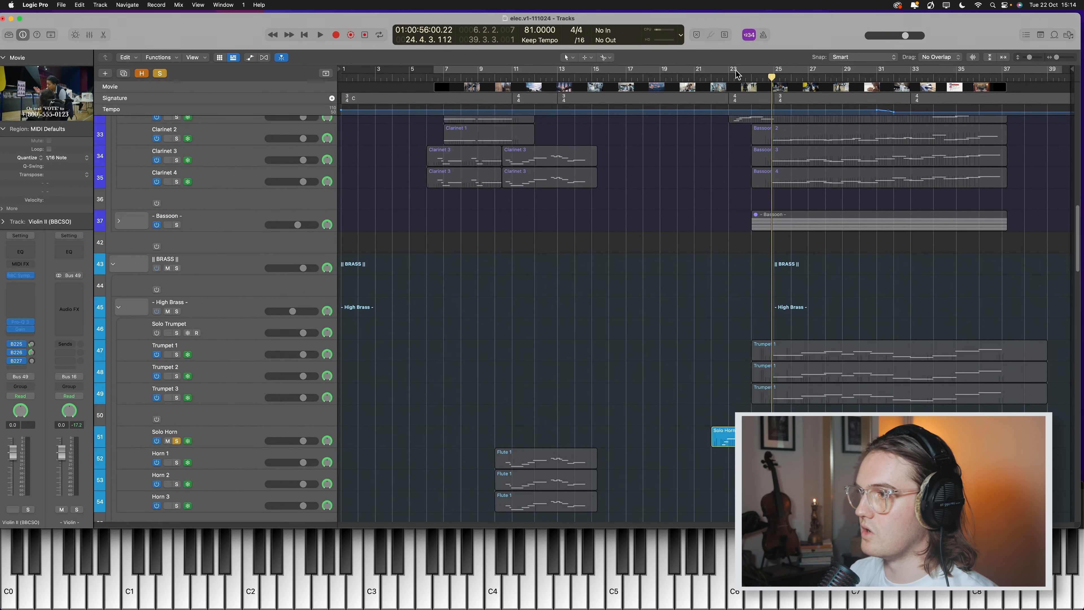
drag(725, 78, 723, 78)
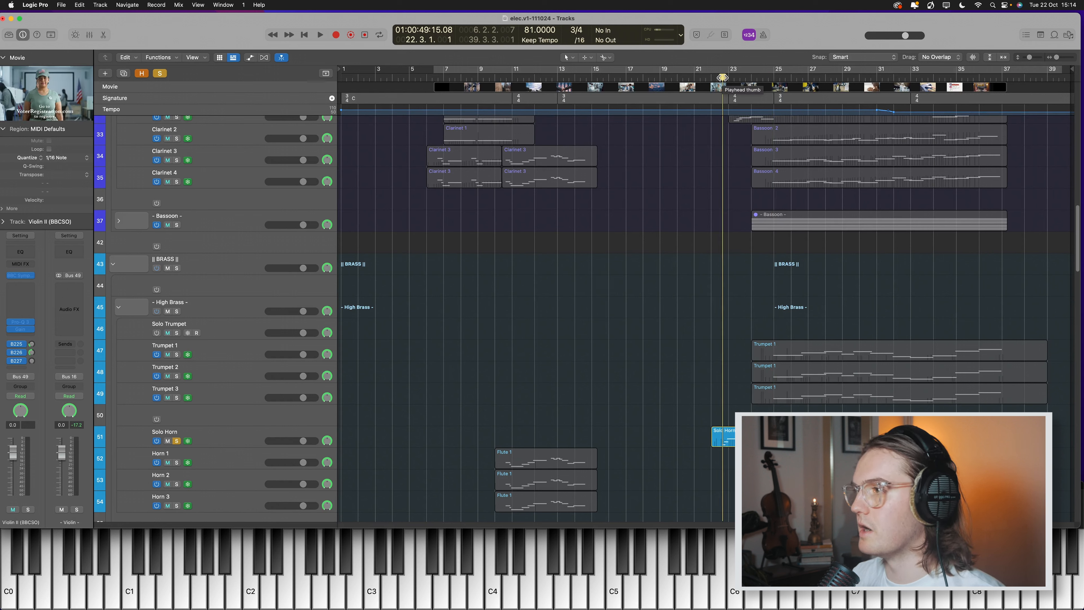
mouse_move(723, 77)
mouse_down()
mouse_move(769, 78)
mouse_move(709, 77)
mouse_up()
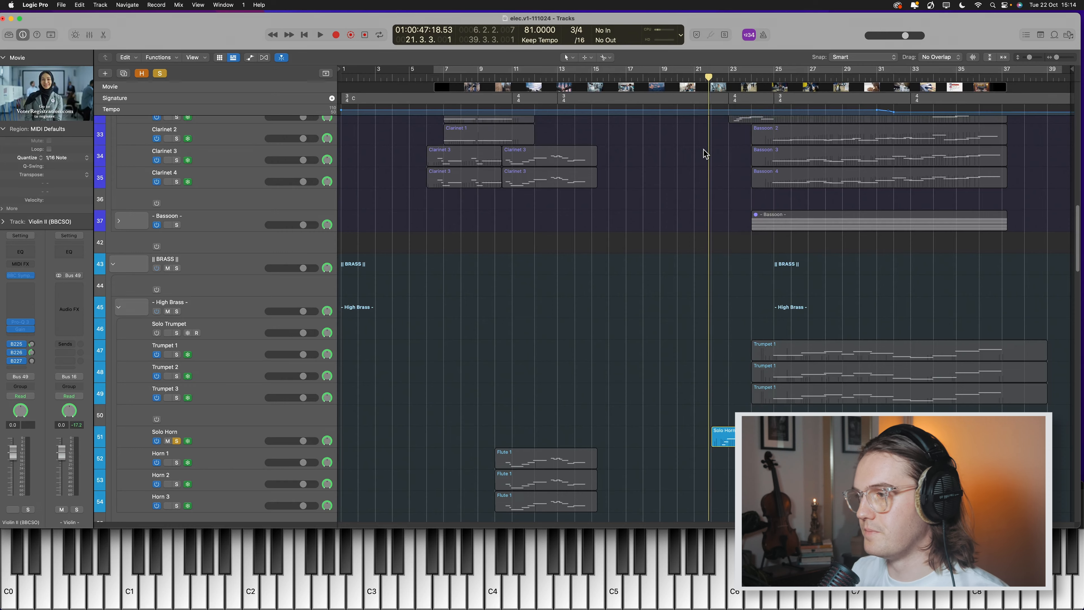
Solo only Solo Flute and the Oboe/Cor Anglais stack, expand that stack, and place the playhead at beat 3 of bar 18
scroll(729, 351, down, 1)
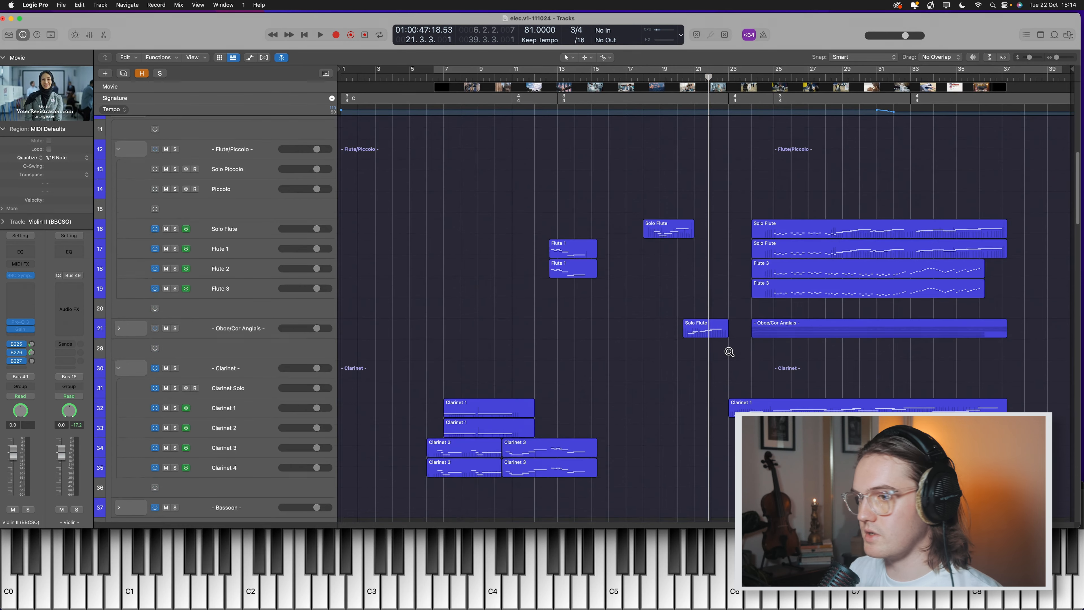
scroll(729, 351, down, 3)
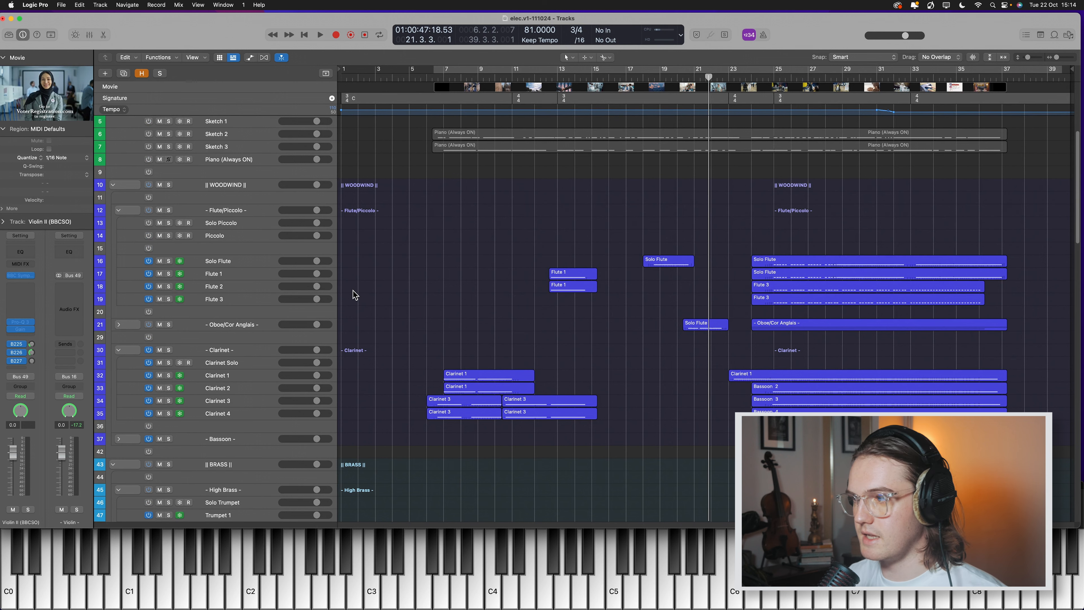
click(169, 260)
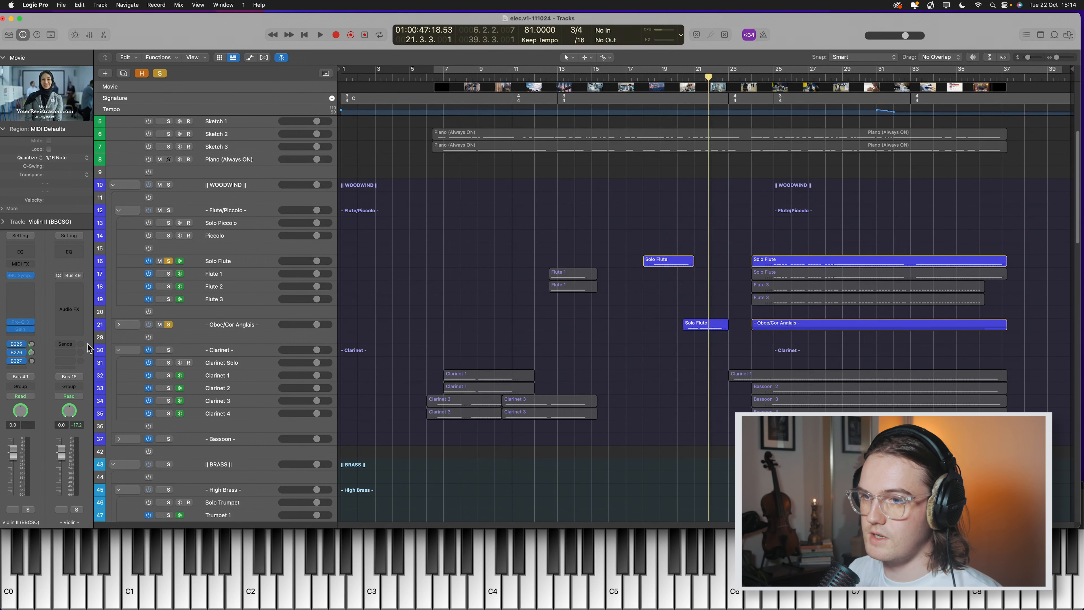
click(119, 325)
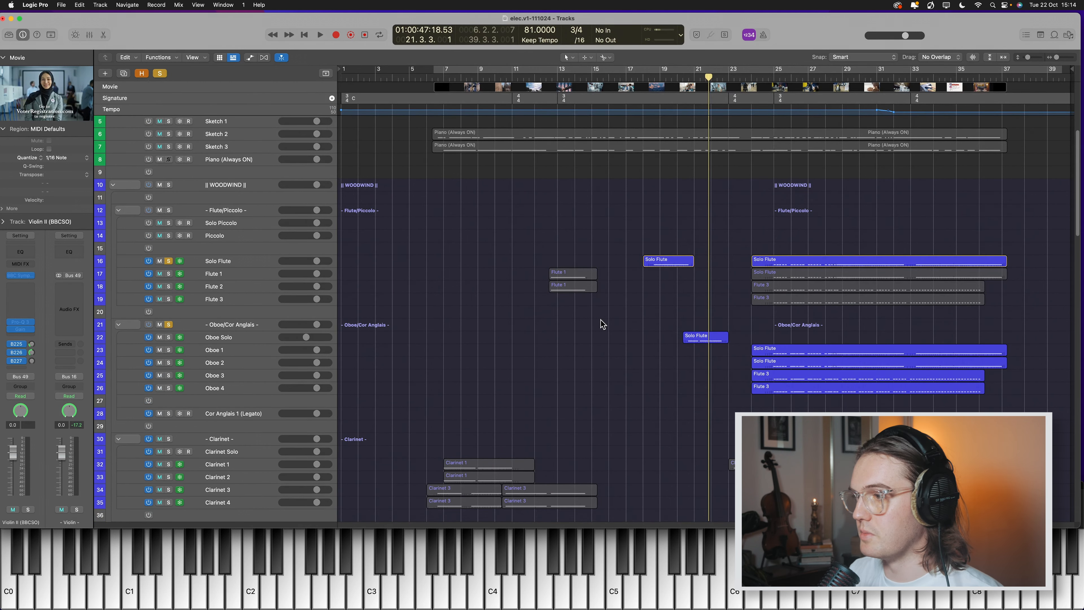
click(653, 81)
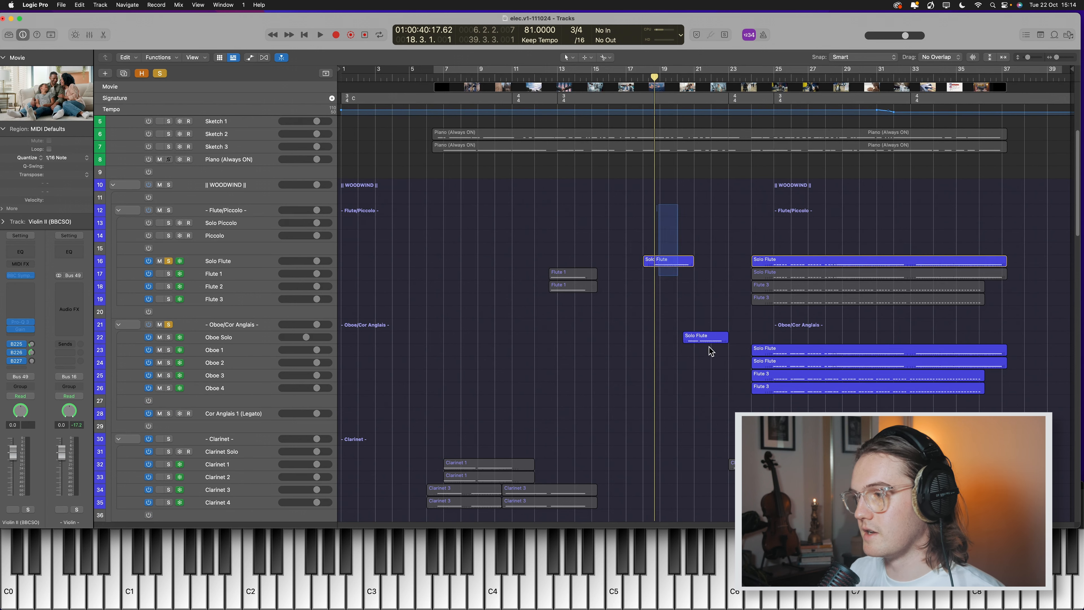
Show the Solo Flute and Oboe Solo regions around bars 18–22 together in the Piano Roll and play the melody handover into bar 22
drag(709, 346, 707, 343)
key(p)
key(space)
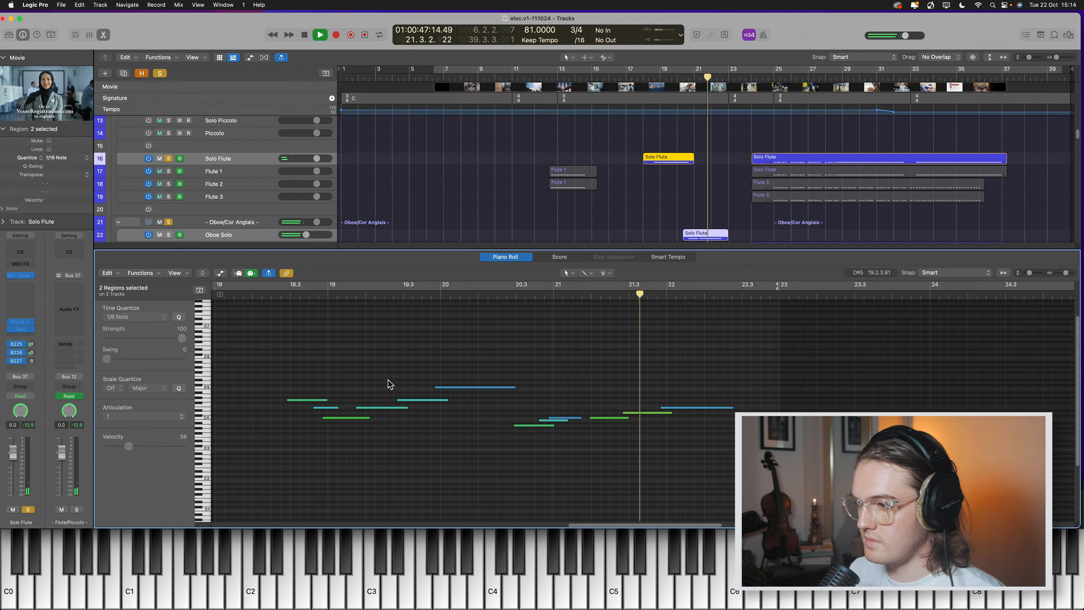
key(space)
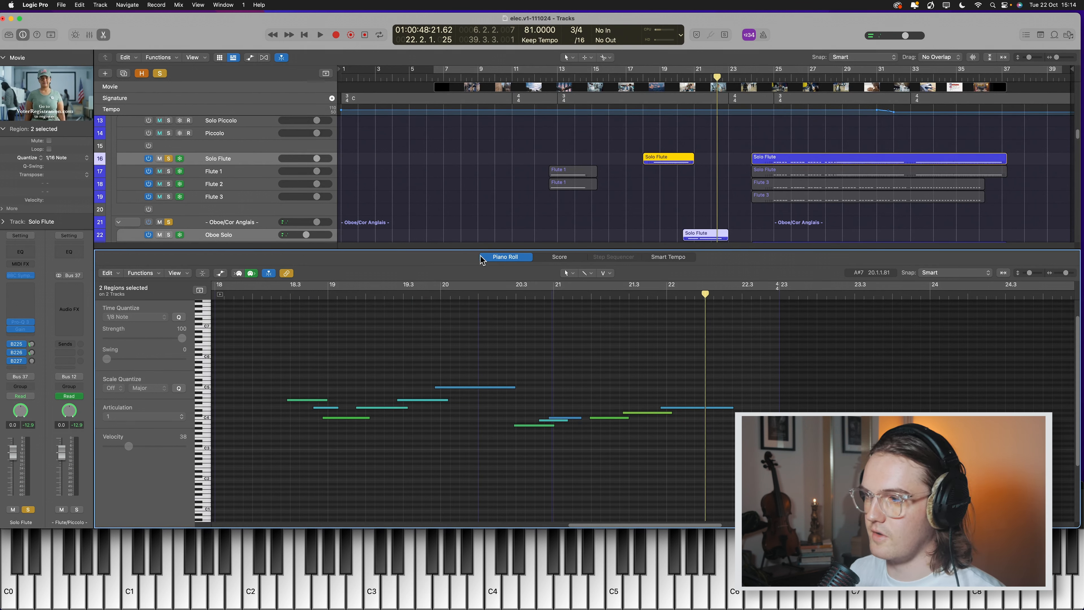
Close the Piano Roll, clear all solos, and place the playhead at beat 3 of bar 18 with the string tracks in view
key(p)
click(644, 315)
key(ctrl+alt+super+s)
scroll(644, 315, down, 20)
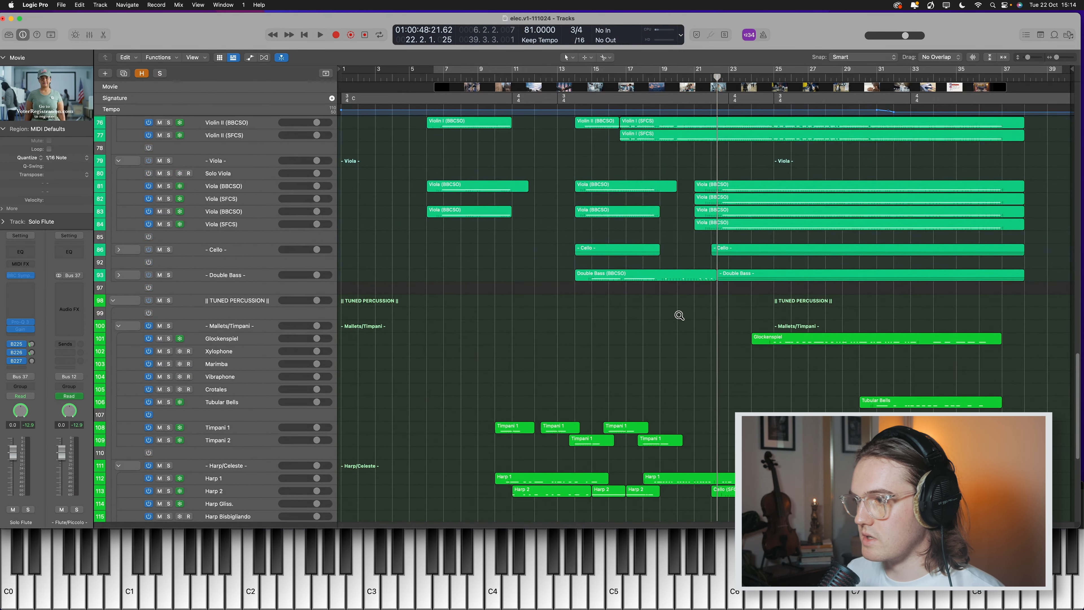
scroll(679, 315, up, 6)
scroll(680, 319, right, 3)
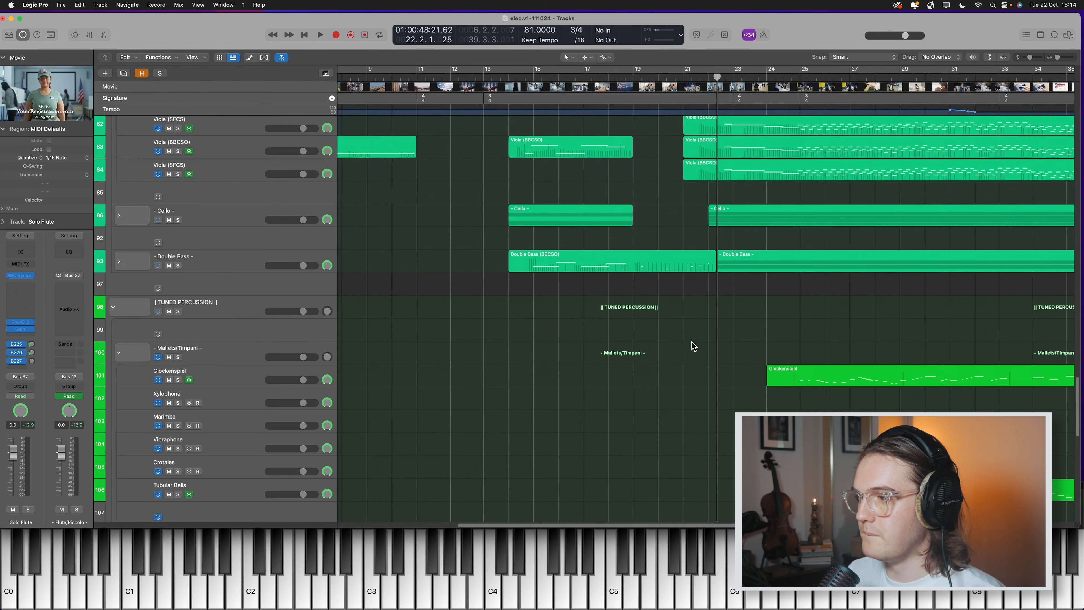
key(super+Right)
key(super+Right)
key(super+Right)
mouse_move(568, 82)
mouse_down()
mouse_move(556, 82)
mouse_move(579, 89)
mouse_up()
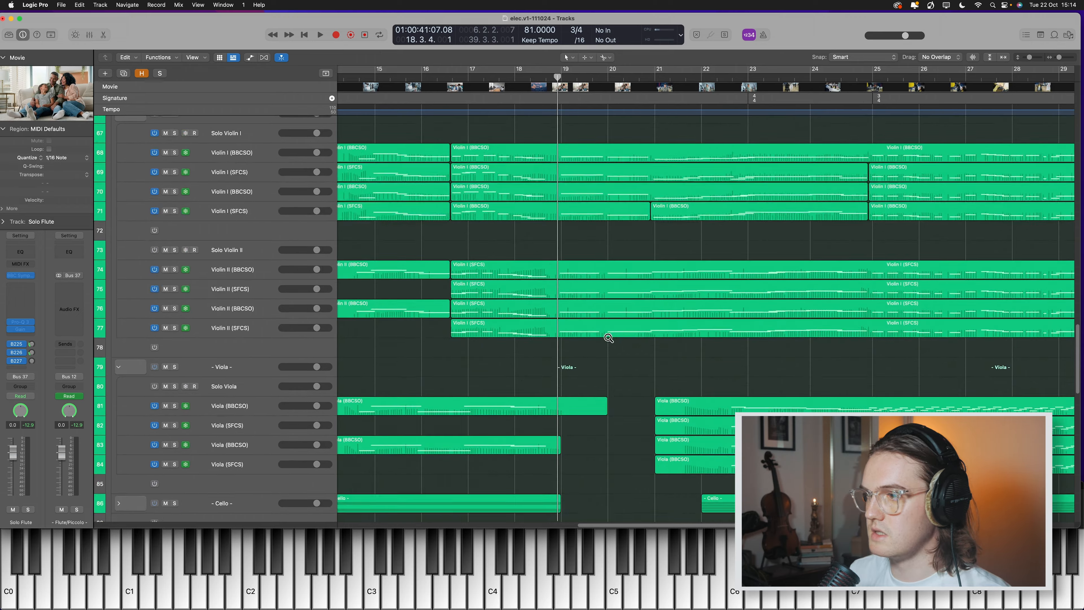
Solo the string section and play it from beat 3 of bar 18 into bar 22
key(super+Up)
key(super+Up)
key(super+Up)
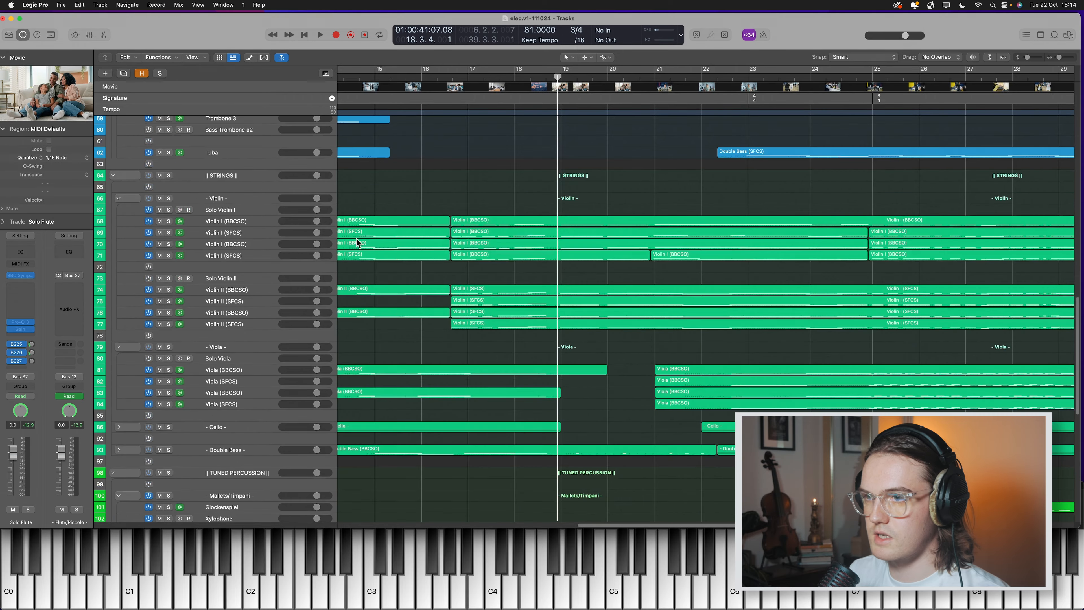
key(super+Down)
key(super+Down)
key(super+Down)
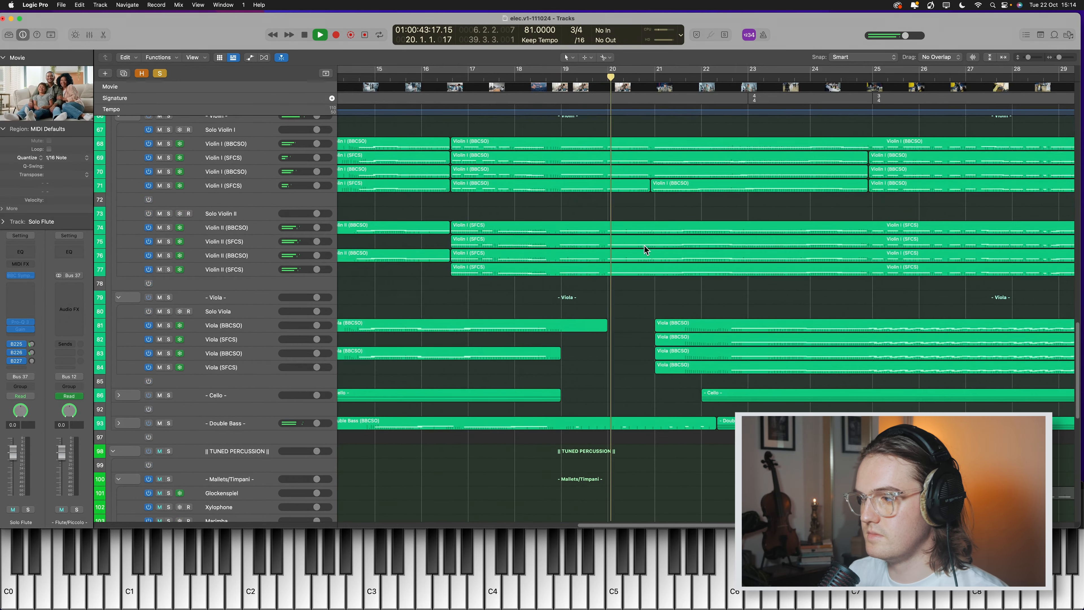
key(super+Down)
key(super+Down)
key(super+Down)
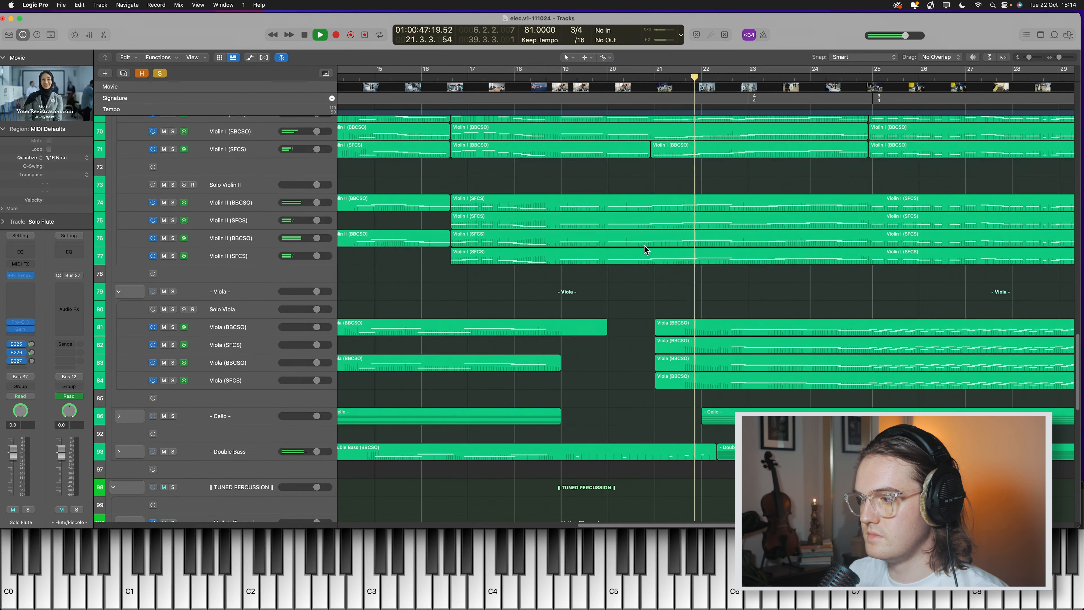
key(space)
Add the Harp/Celeste stack to the soloed strings and move the playhead to beat 2 of bar 17
scroll(696, 243, down, 1)
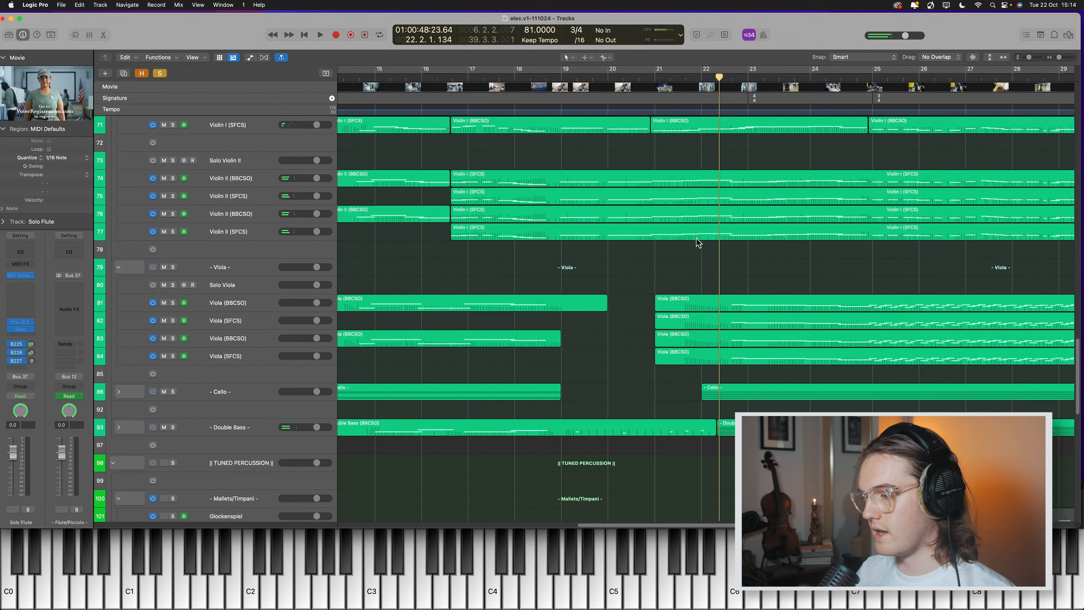
scroll(697, 243, down, 7)
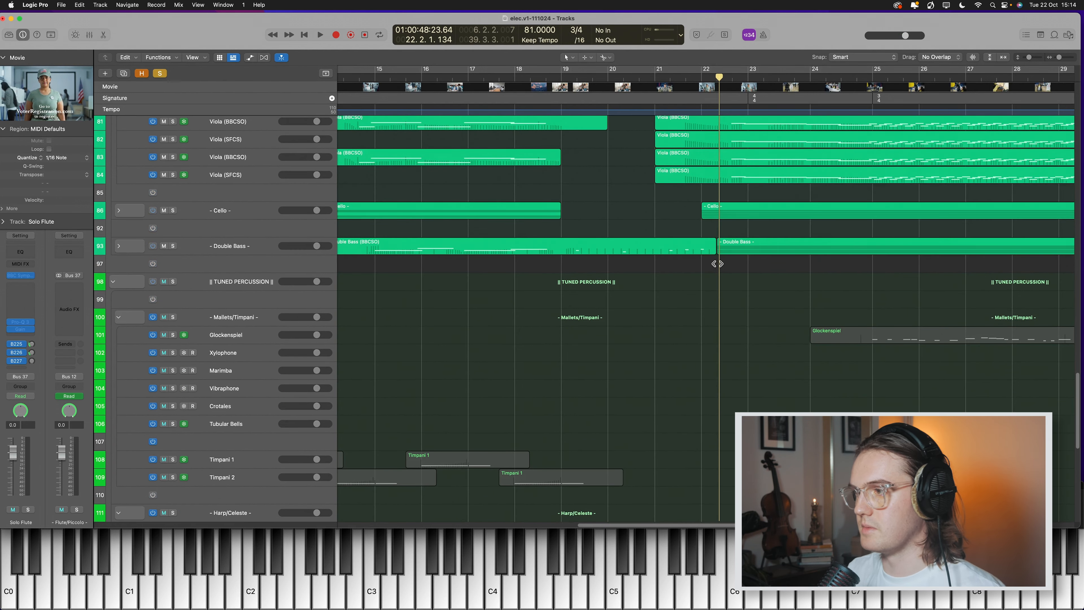
scroll(680, 298, down, 13)
click(483, 88)
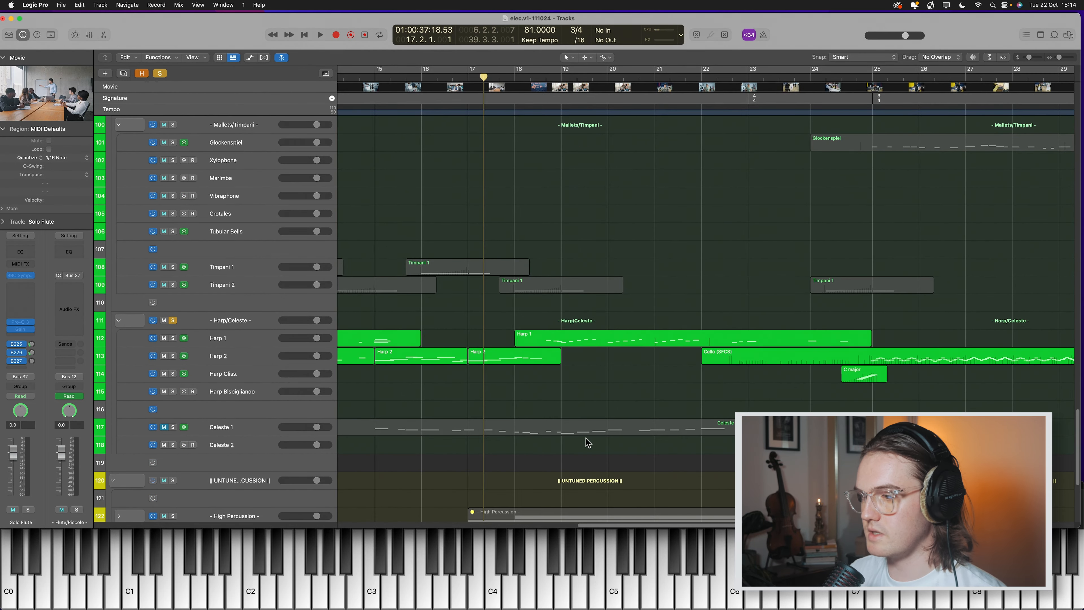
scroll(622, 316, down, 5)
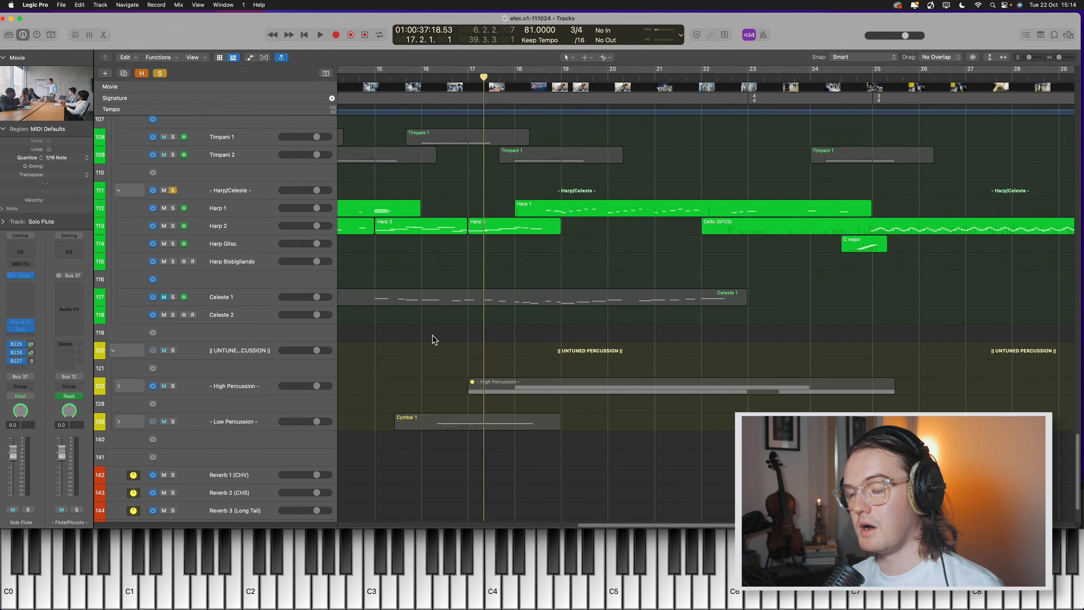
Play the soloed strings and harps together through bar 19 to beat 3 of bar 21
scroll(590, 337, up, 6)
scroll(598, 342, up, 10)
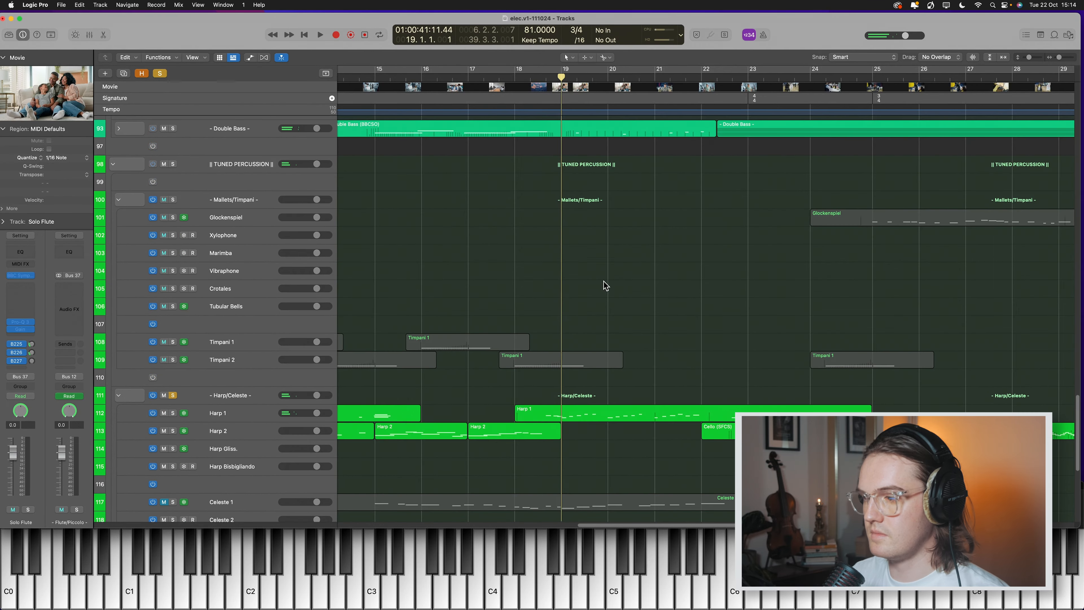
key(space)
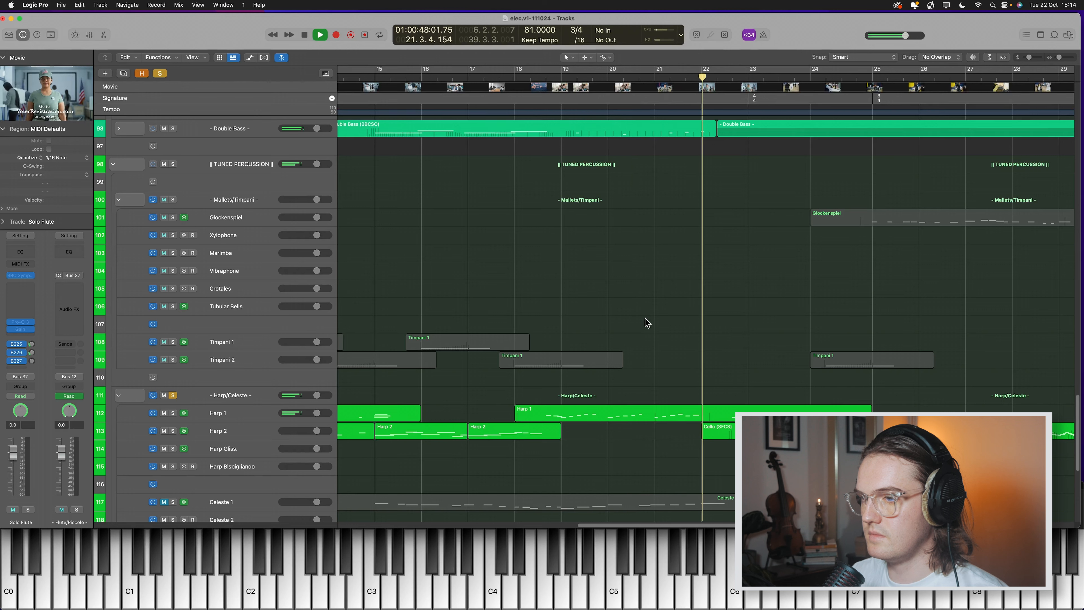
key(space)
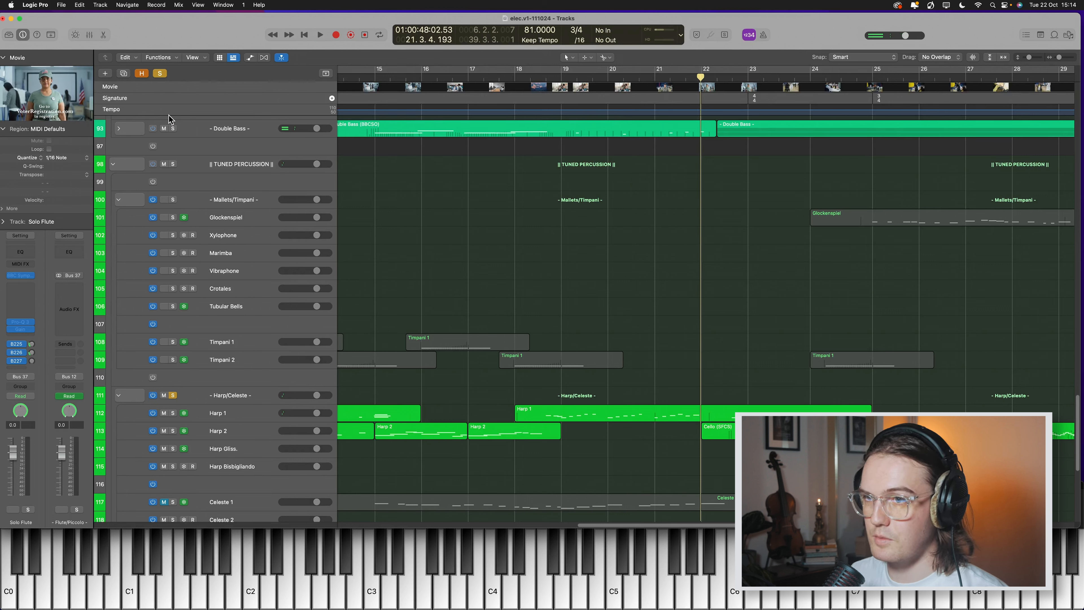
Clear the solos, solo only Harp 1, and play it from beat 3 of bar 18 into bar 21
click(160, 74)
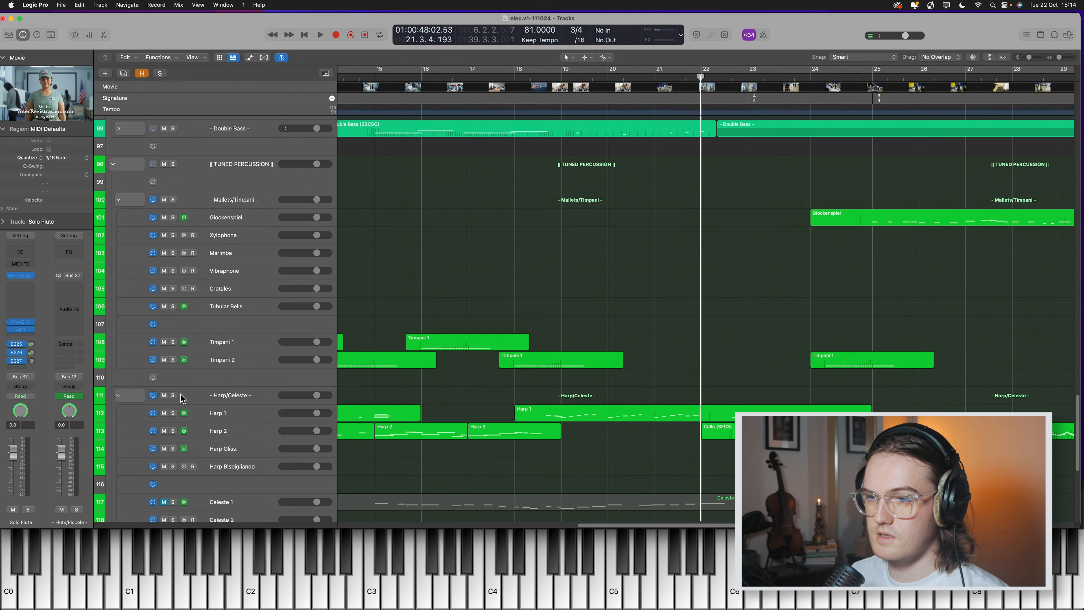
click(173, 414)
click(557, 77)
key(space)
scroll(568, 164, down, 2)
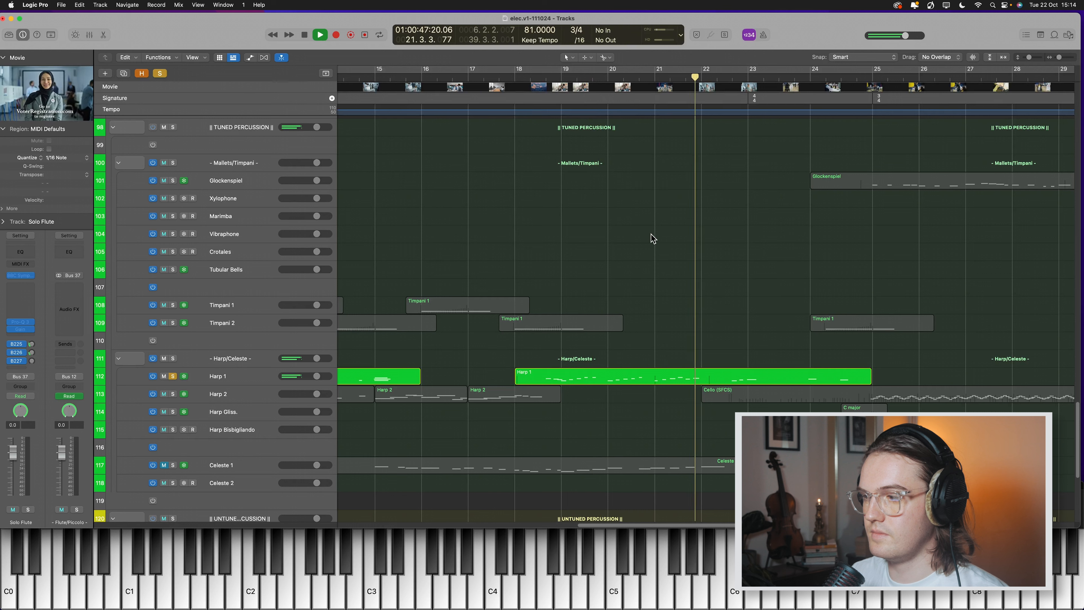
Show the eight Violin I and Violin II regions in the Piano Roll and place the playhead at beat 3 of bar 18
scroll(709, 278, up, 15)
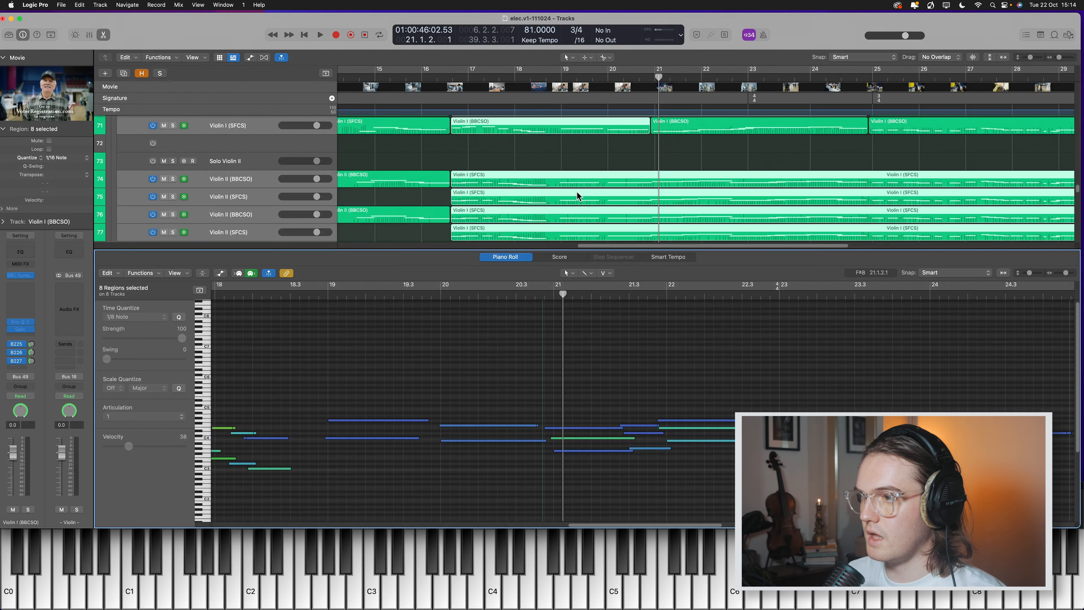
scroll(593, 379, down, 3)
key(super+Left)
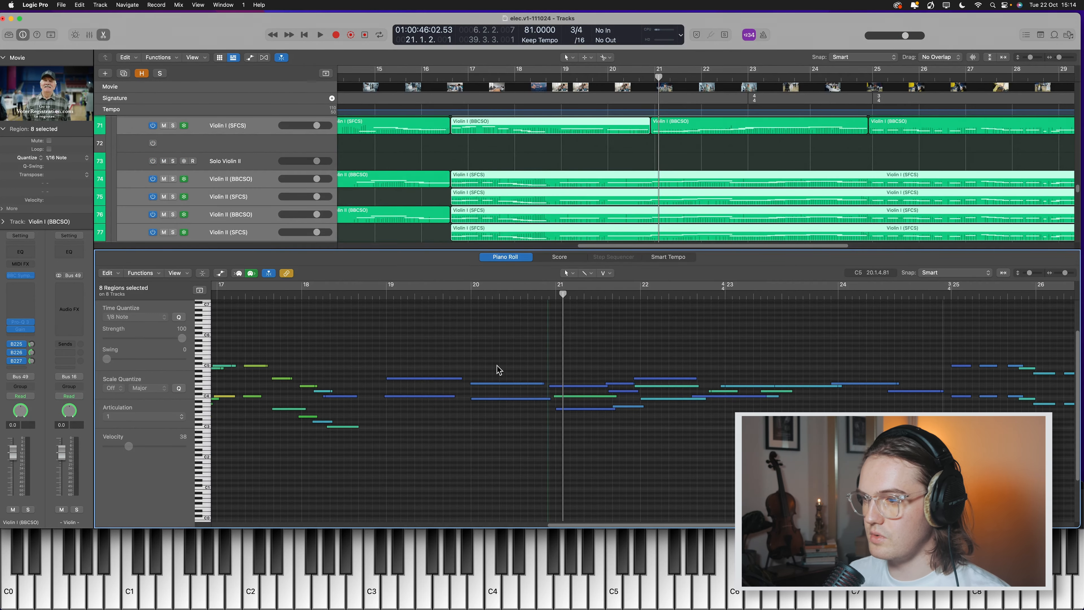
click(393, 290)
scroll(644, 174, down, 5)
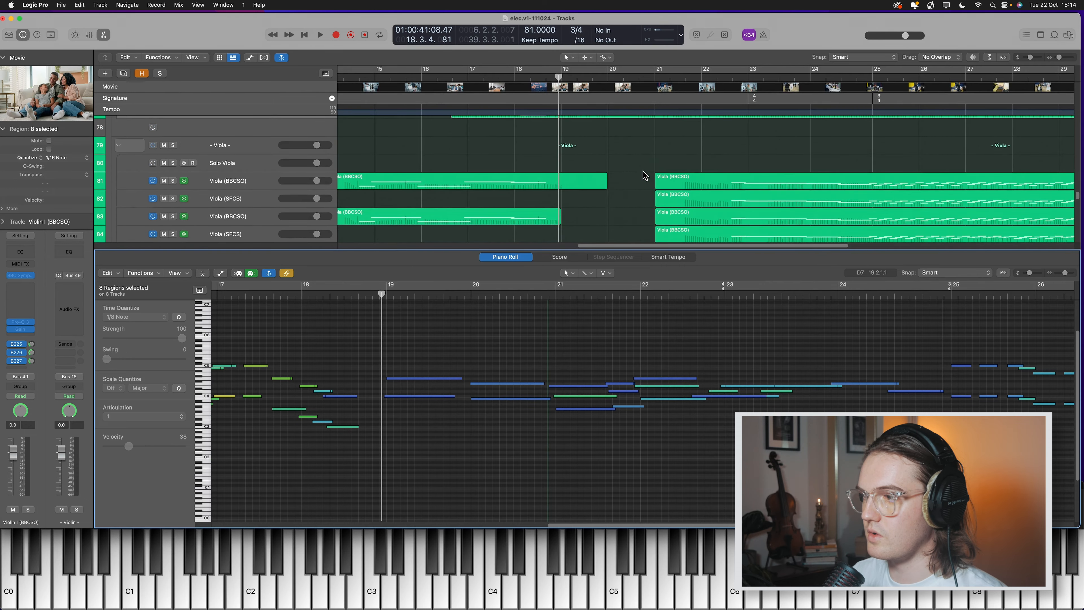
scroll(644, 175, up, 5)
scroll(429, 348, up, 1)
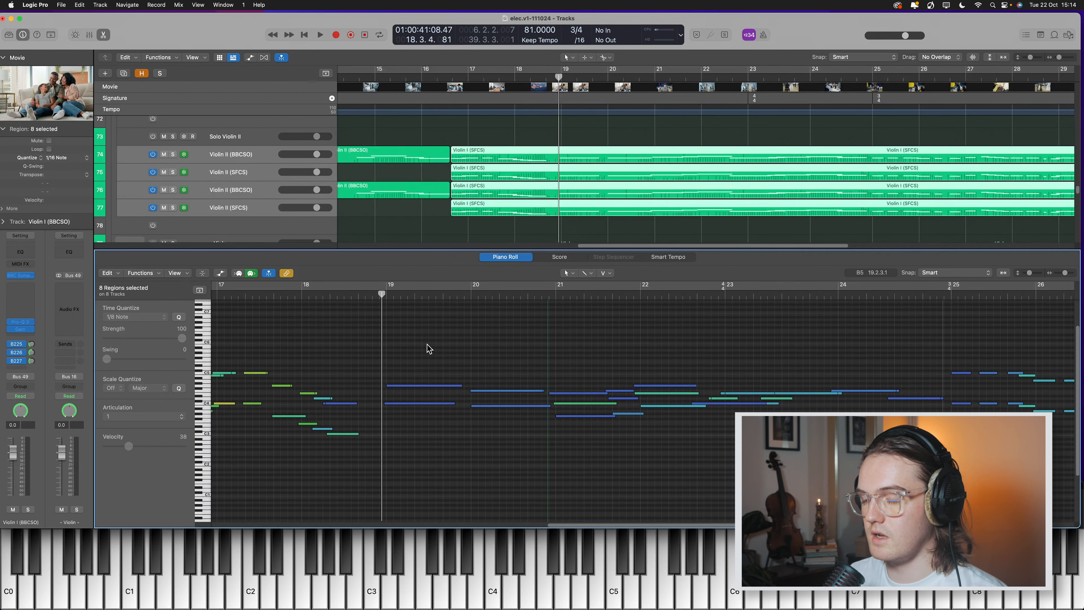
Solo the selected violin tracks, play them from beat 3 of bar 18 into bar 22, and clear the solo
key(space)
key(s)
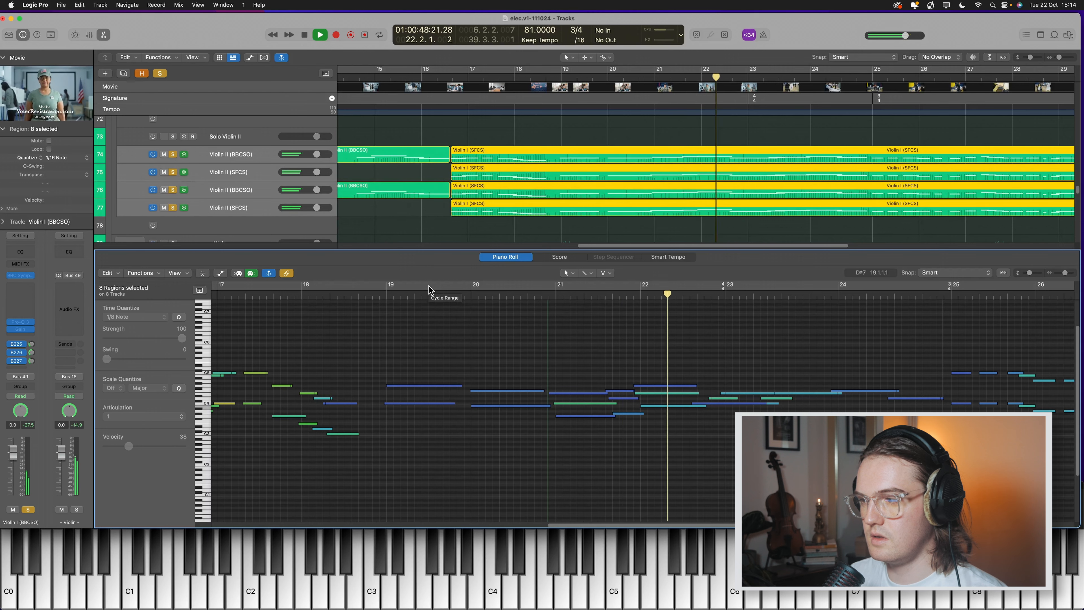
key(space)
key(ctrl+s)
Compare the Violin II and Violin I regions separately in the Piano Roll, and play from bar 21 with the Violin I notes shown
drag(585, 230, 653, 158)
scroll(640, 199, up, 3)
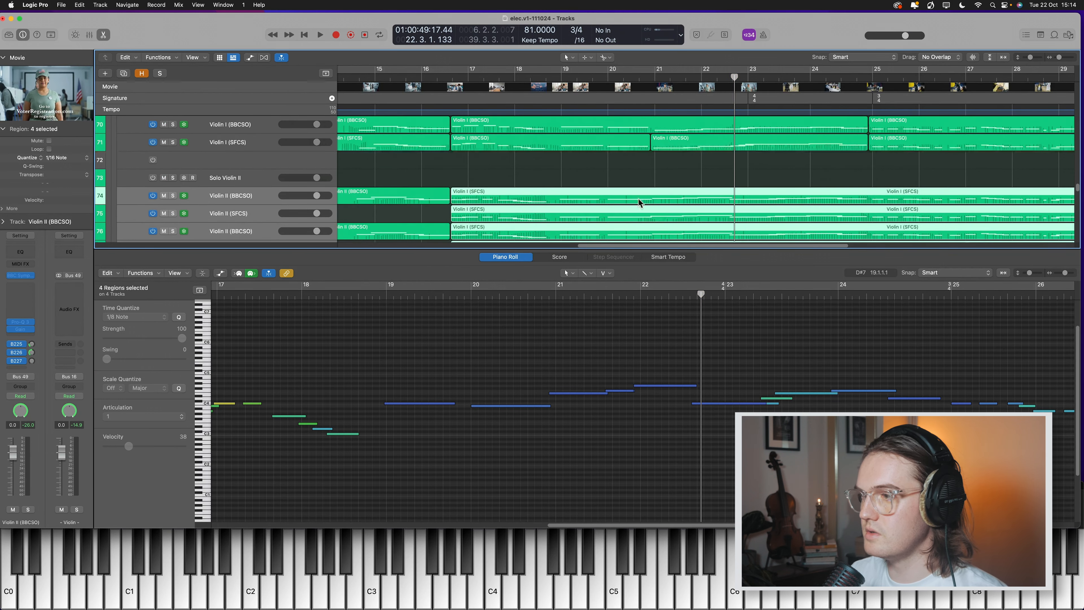
scroll(639, 202, up, 3)
drag(628, 215, 617, 144)
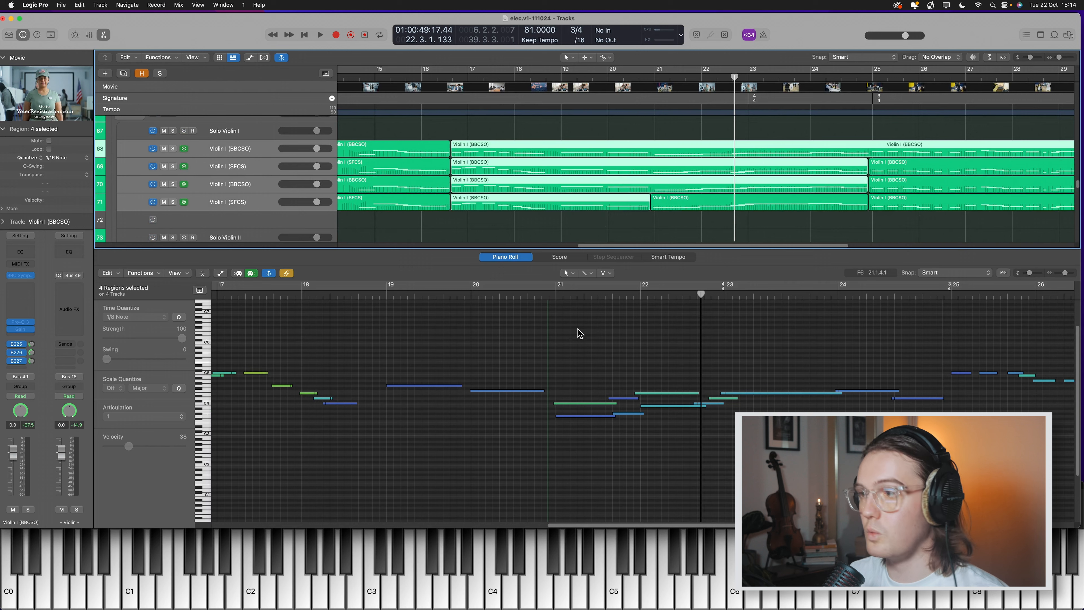
click(560, 293)
key(space)
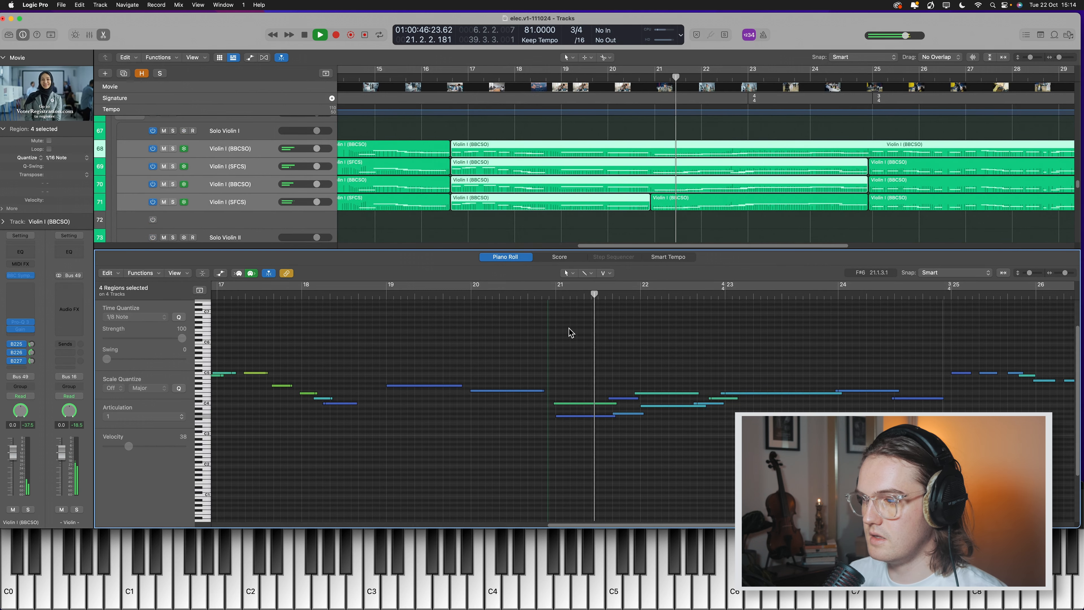
key(space)
Unmute the Celeste 1 track and expand the High Percussion stack
scroll(599, 198, up, 3)
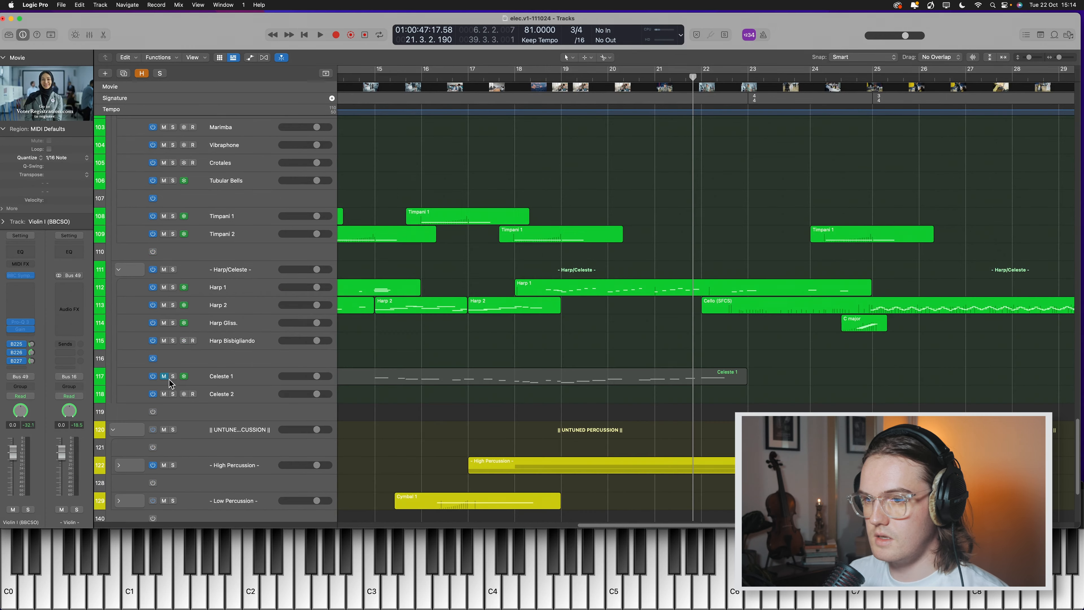
scroll(610, 314, down, 5)
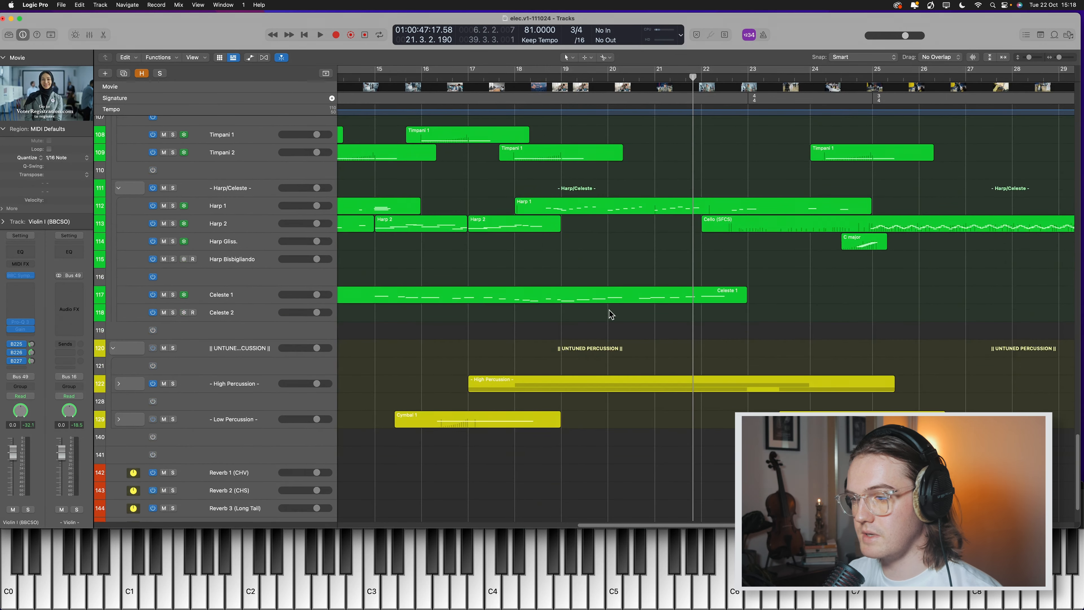
click(119, 384)
scroll(572, 280, down, 4)
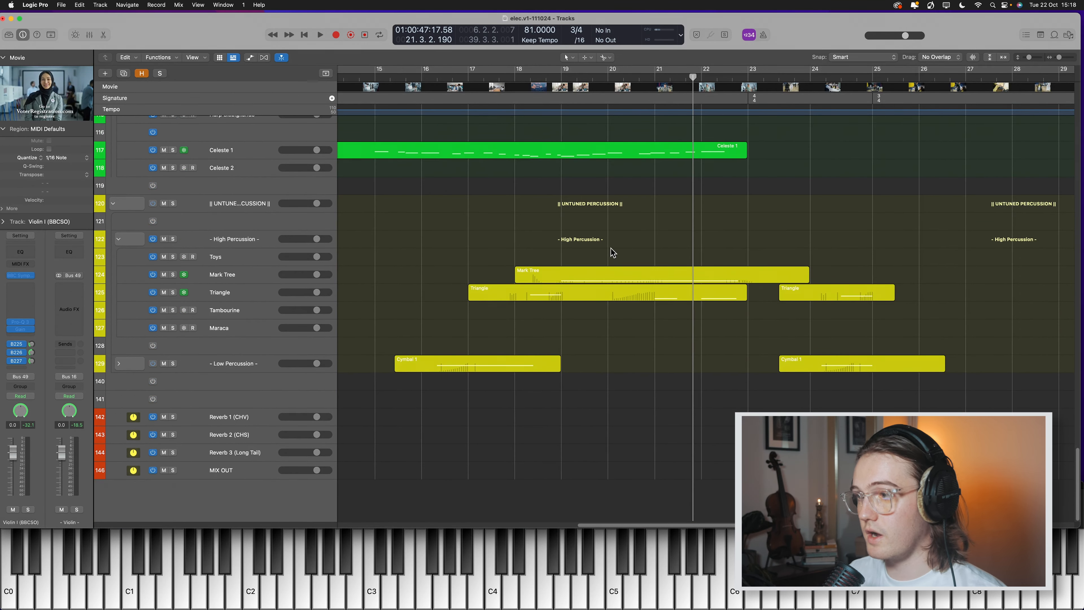
Solo the High Percussion stack and play the mark tree and triangle from beat 3 of bar 17 into bar 21
drag(529, 78, 499, 79)
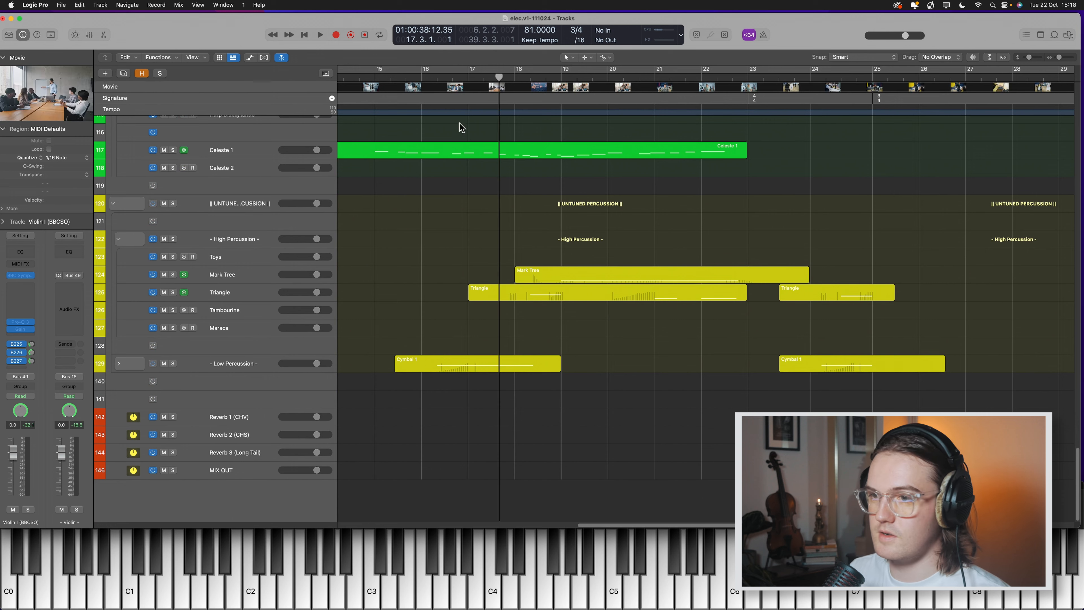
click(173, 239)
key(space)
scroll(624, 318, up, 5)
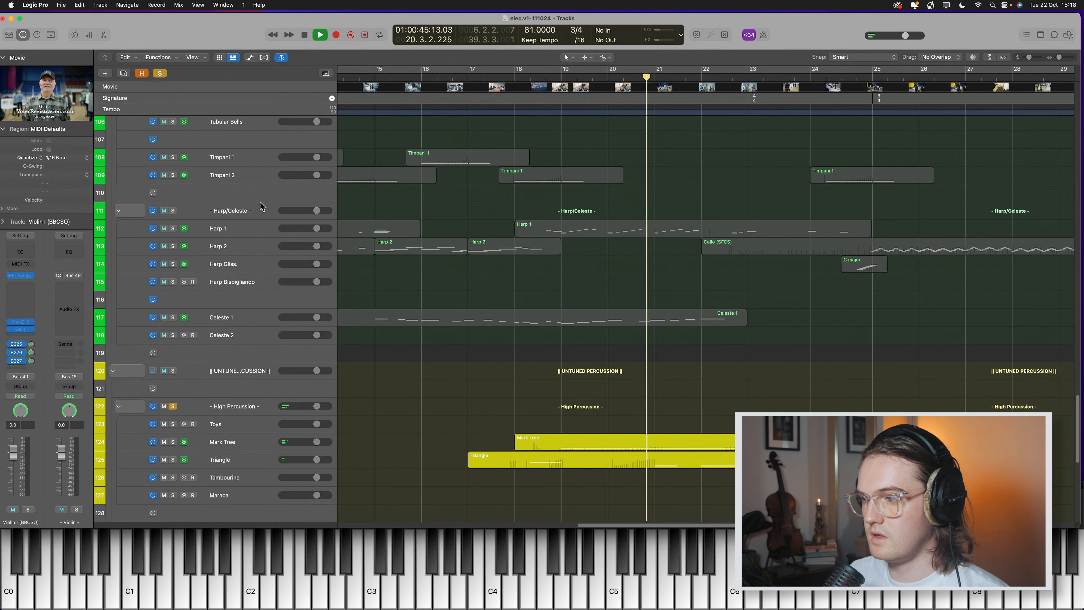
key(space)
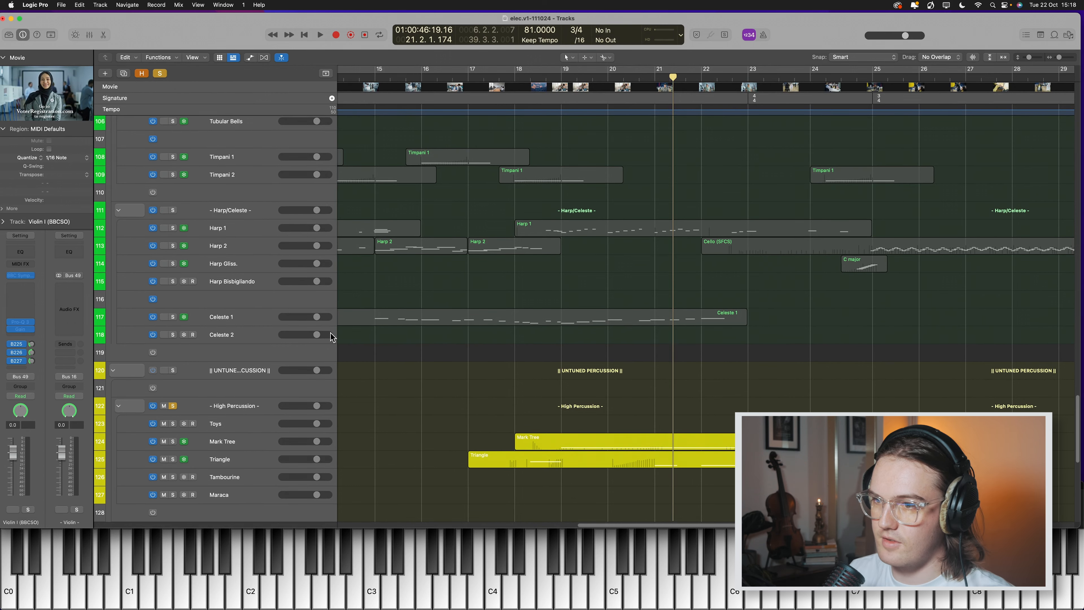
Clear the percussion solo, play the full arrangement into bar 23, and move the playhead back to bar 19
scroll(427, 327, up, 3)
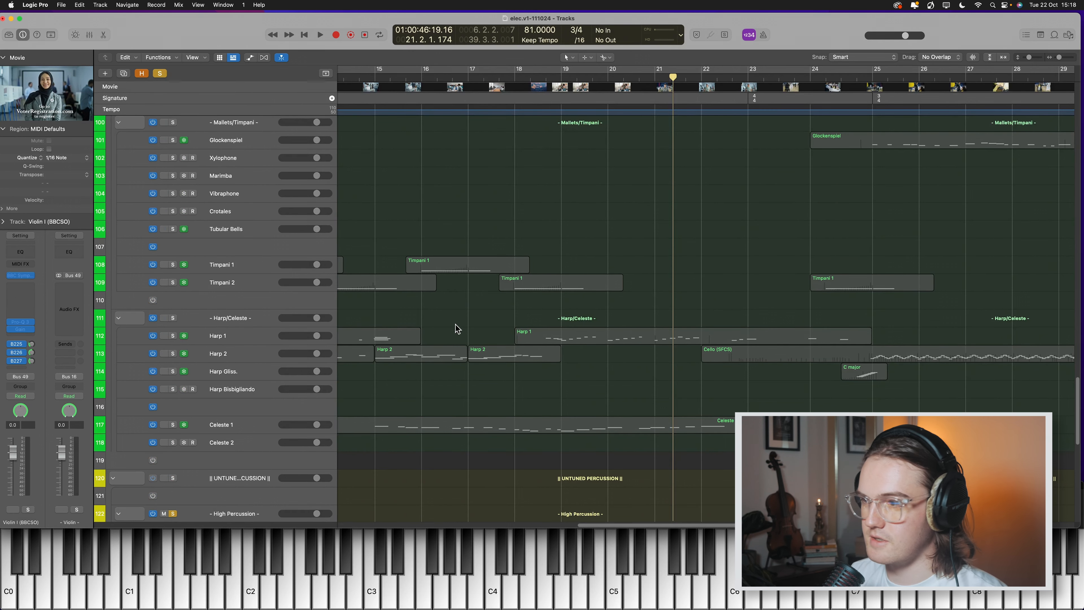
scroll(589, 353, up, 1)
key(space)
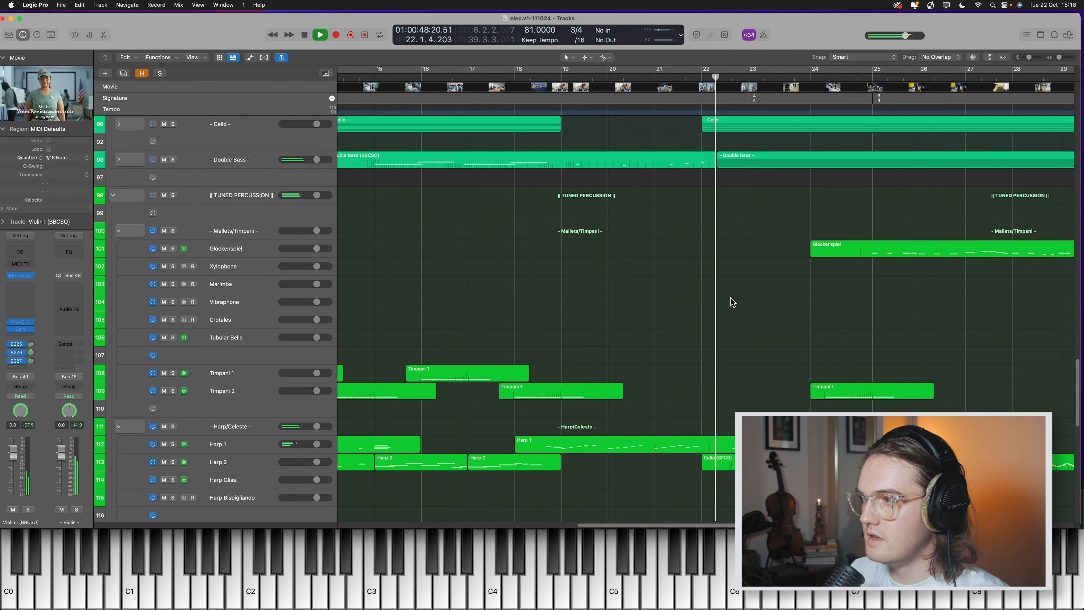
scroll(750, 308, up, 15)
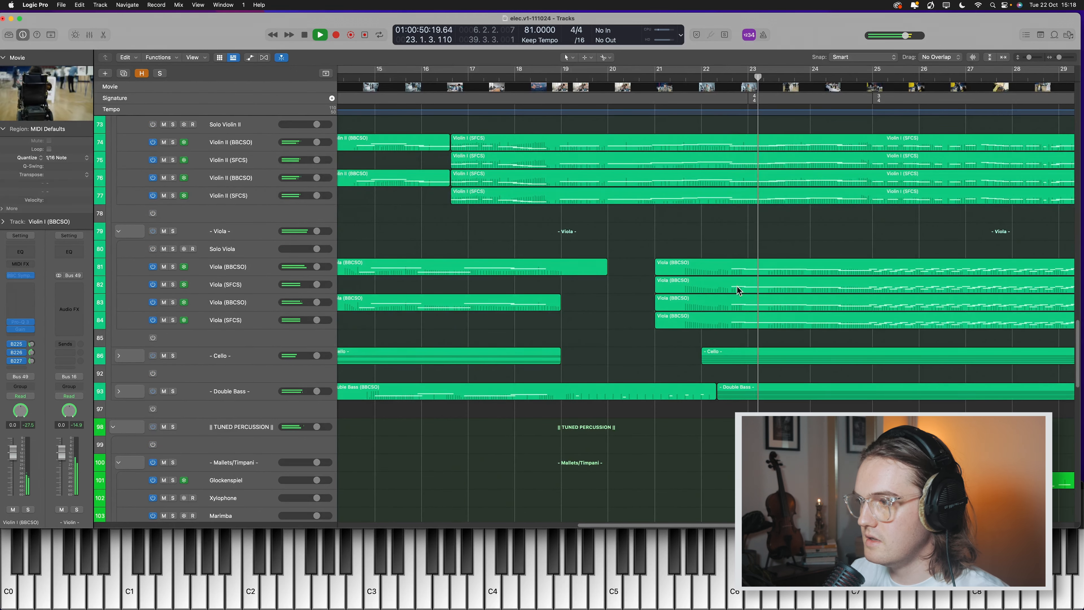
key(space)
drag(713, 78, 573, 77)
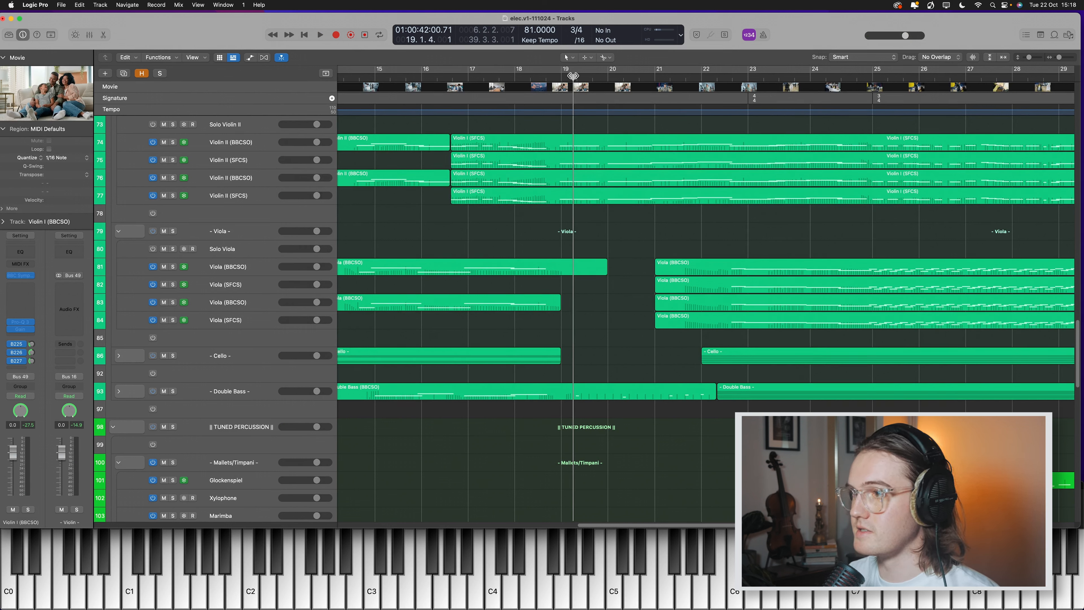
Expand the Cello stack and scrub the playhead past bar 21 to bar 24 to follow the string entries
drag(573, 75, 689, 129)
click(120, 357)
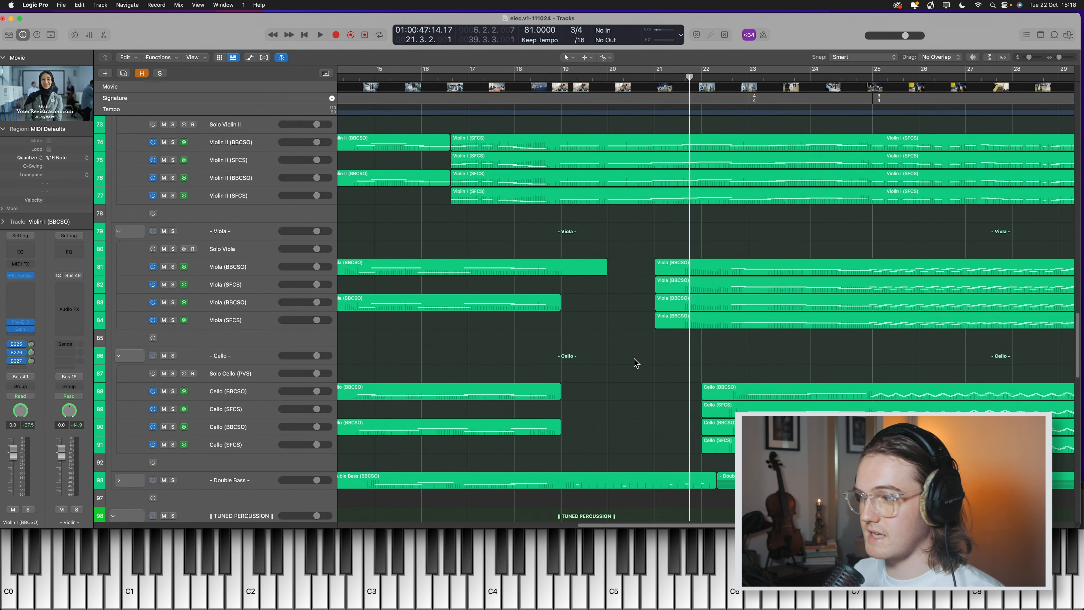
scroll(637, 363, down, 1)
drag(679, 76, 857, 83)
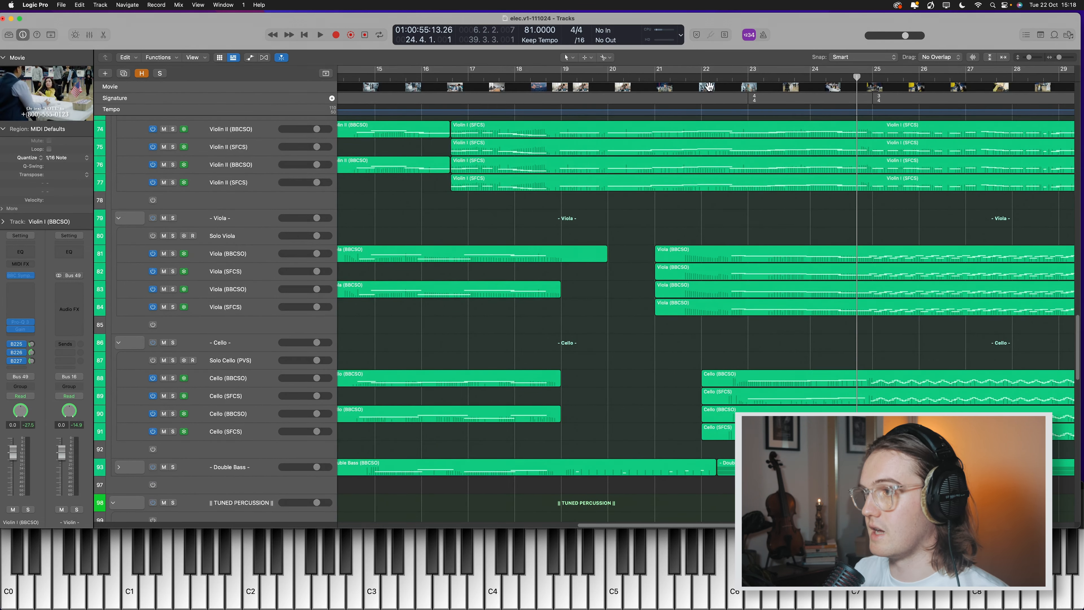
Play the full arrangement from the end of bar 21 to bar 24 with the viola and cello tracks in view
drag(701, 79, 684, 86)
key(space)
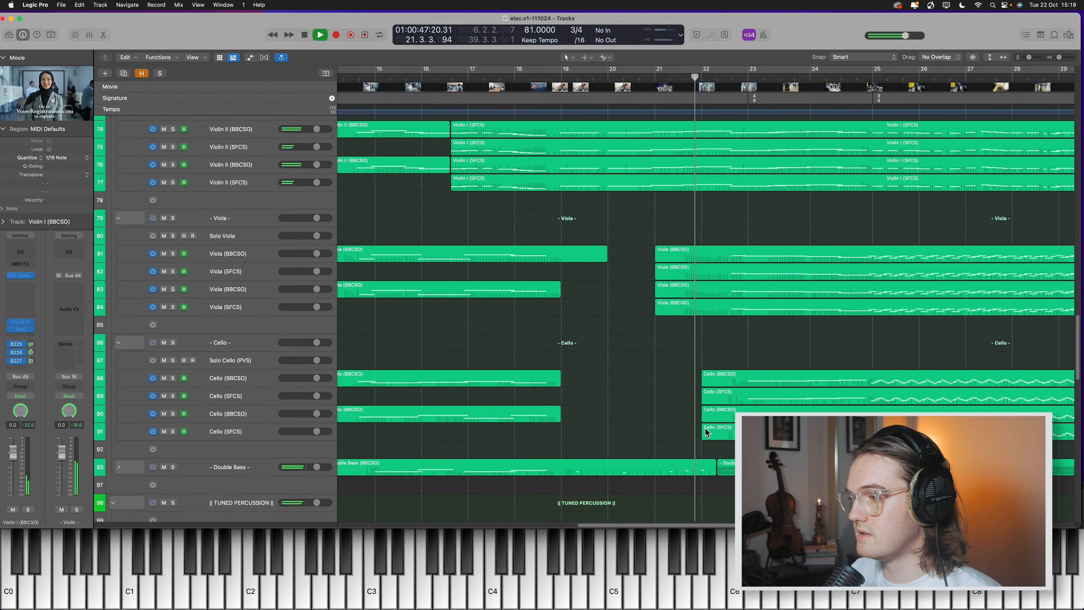
scroll(706, 426, down, 2)
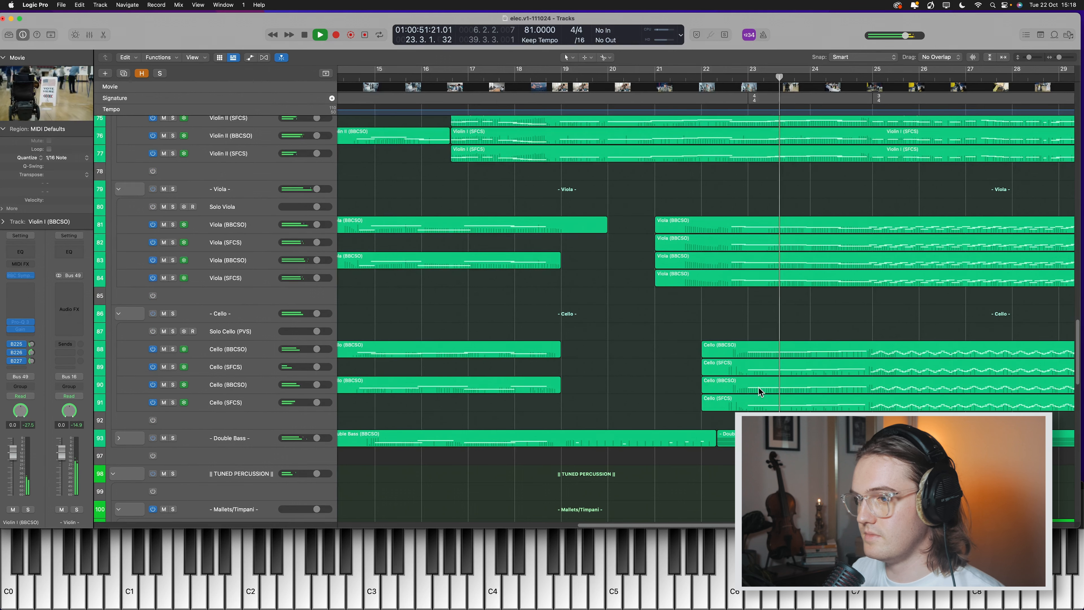
key(space)
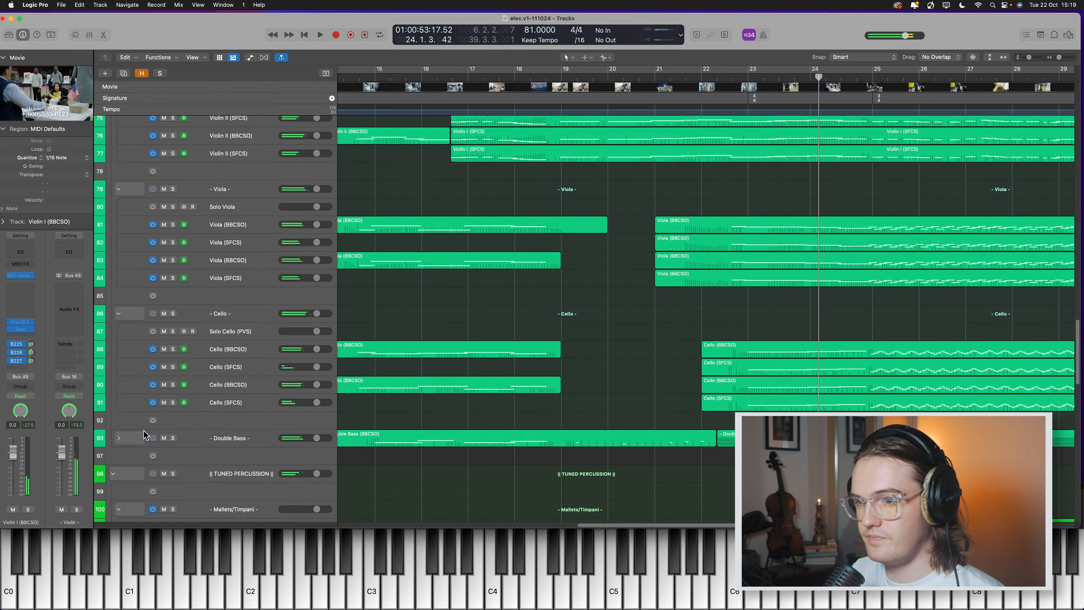
Expand the Double Bass stack and compare its regions with the viola and cello entries
click(119, 438)
scroll(754, 343, down, 7)
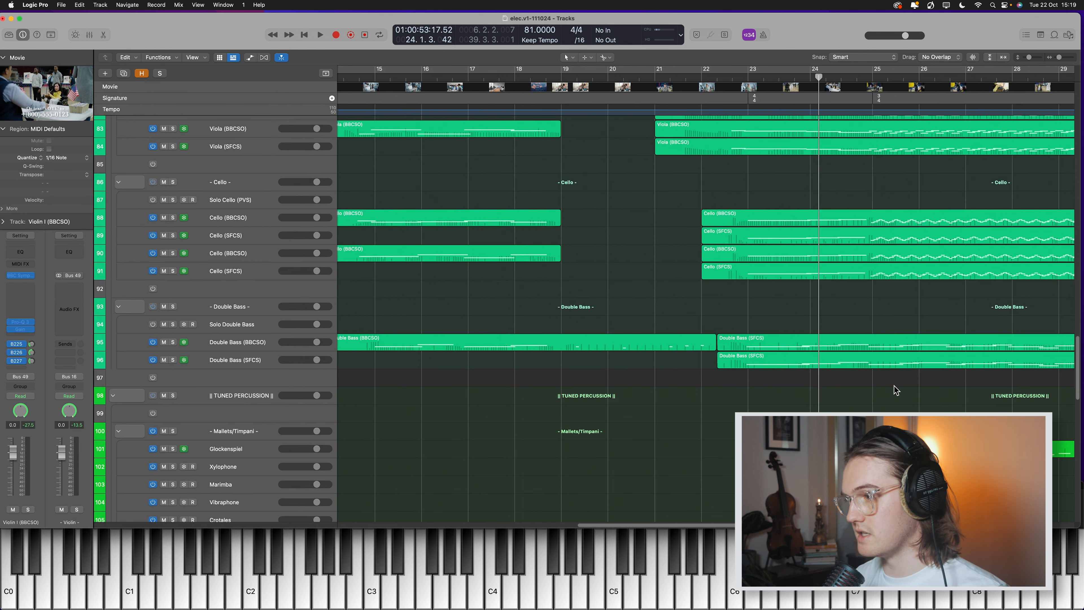
scroll(896, 390, up, 7)
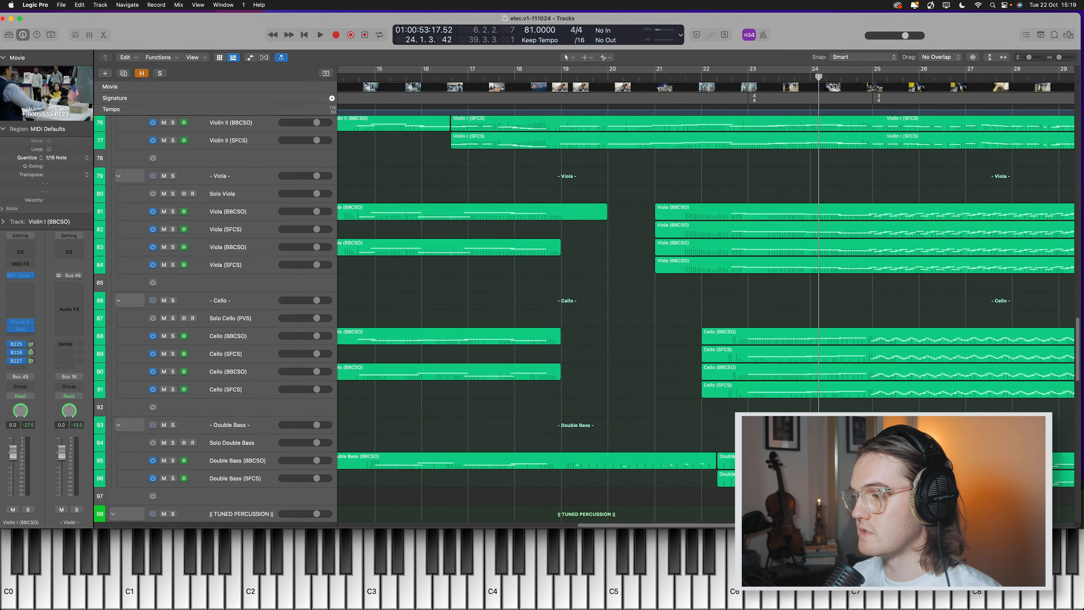
scroll(775, 236, down, 5)
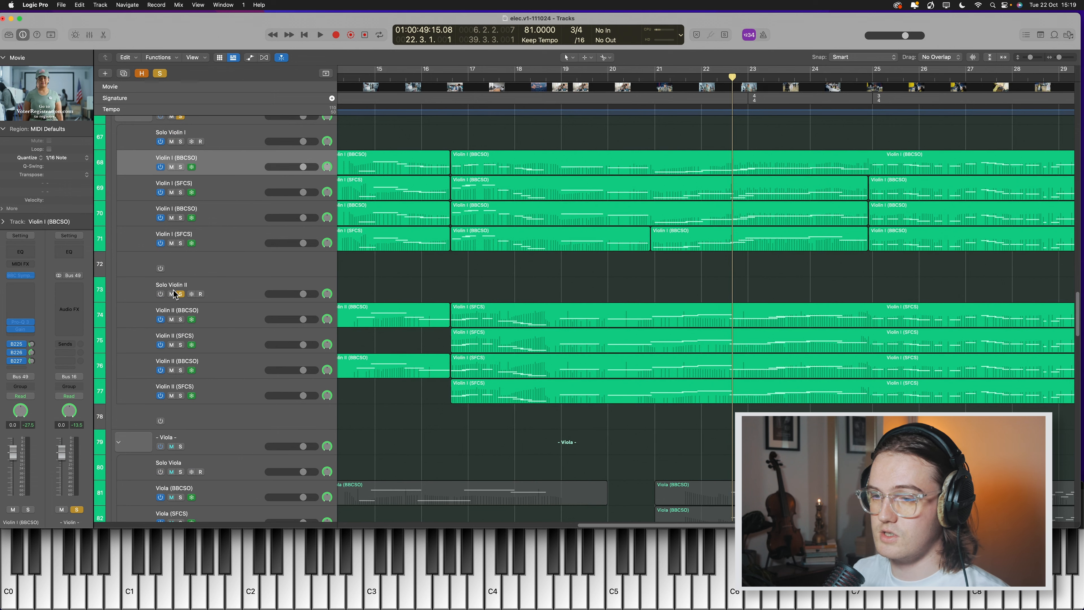
Play the soloed violin tracks from the end of bar 20 into bar 24
drag(711, 80, 650, 80)
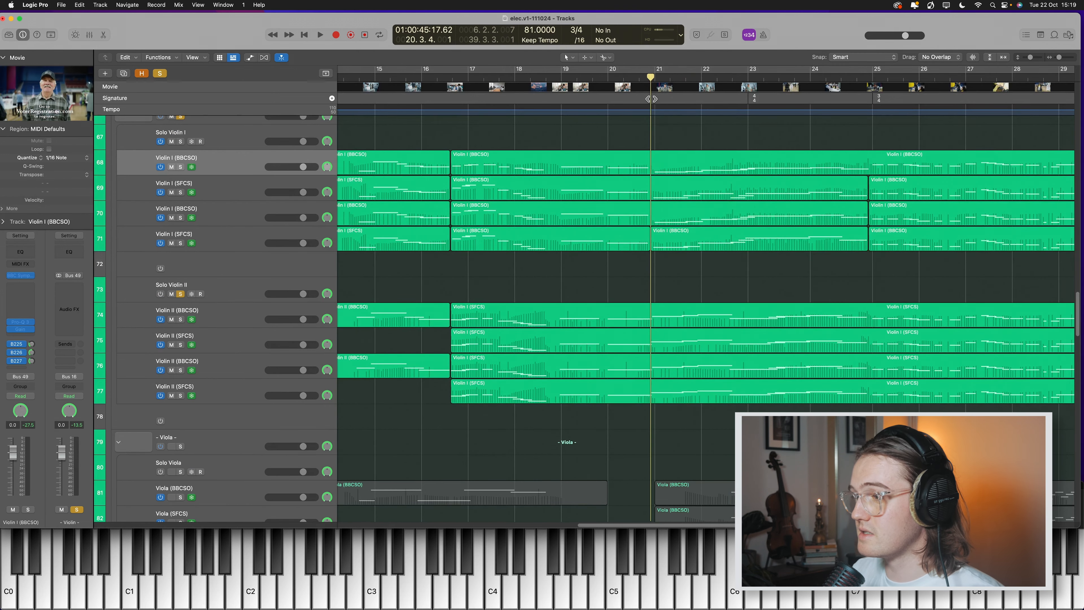
scroll(721, 291, down, 2)
key(space)
scroll(717, 288, up, 1)
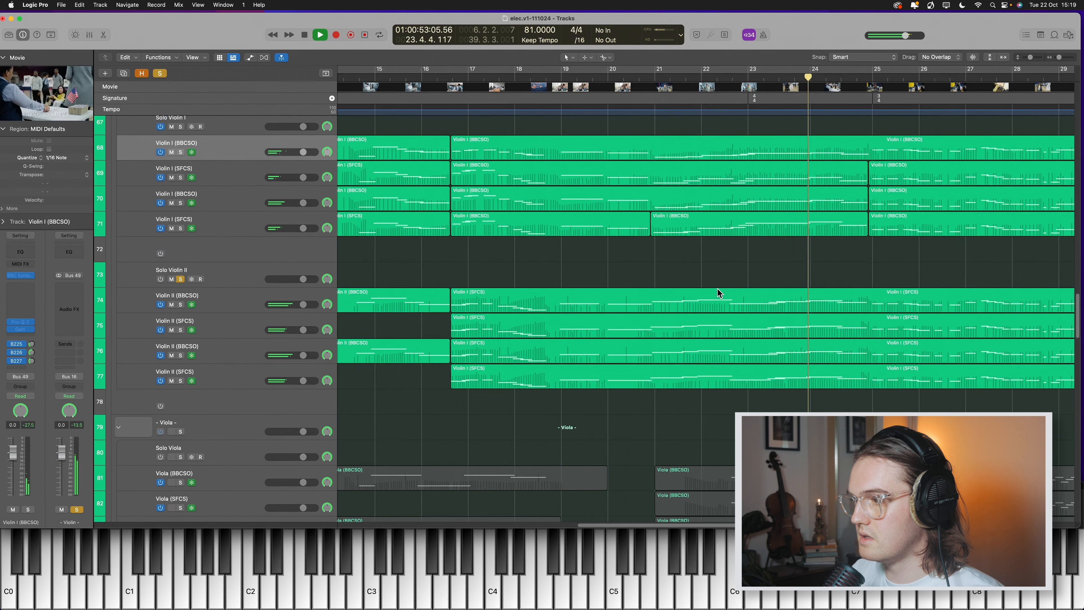
key(space)
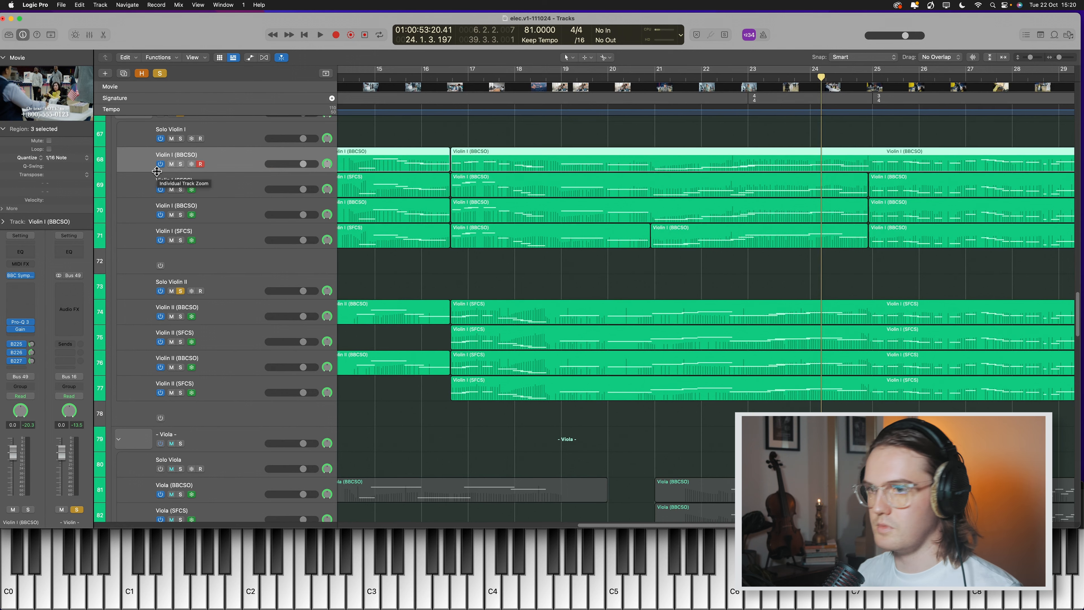
Clear the violin solo, solo the whole Strings stack and start playback near bar 21
click(159, 76)
scroll(192, 192, up, 4)
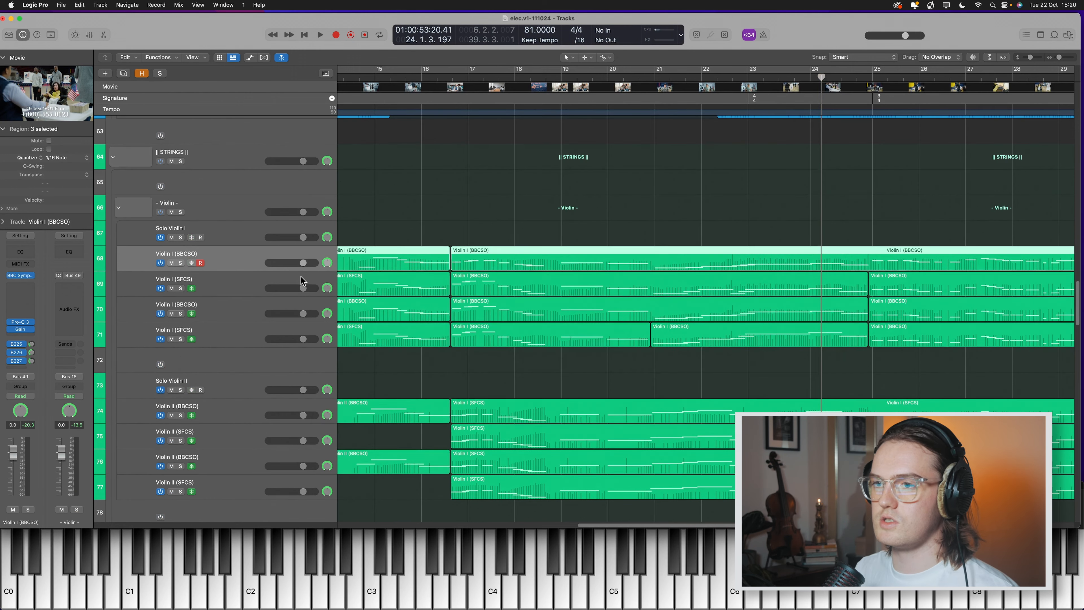
click(180, 162)
key(space)
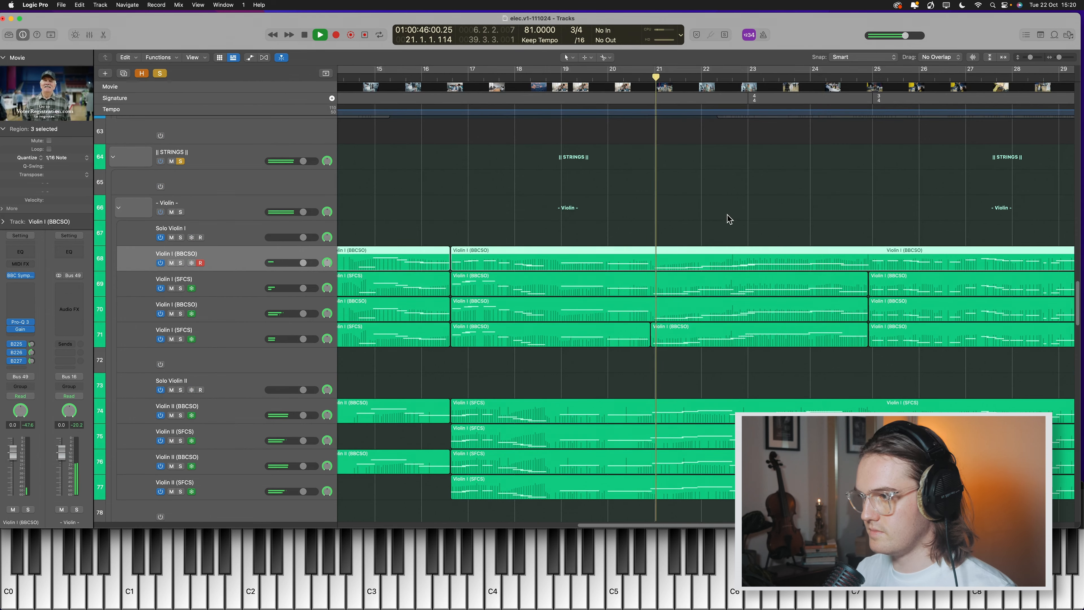
Select all the string regions and show their notes in the Piano Roll while playing to the end of bar 24
scroll(745, 259, down, 4)
key(super+a)
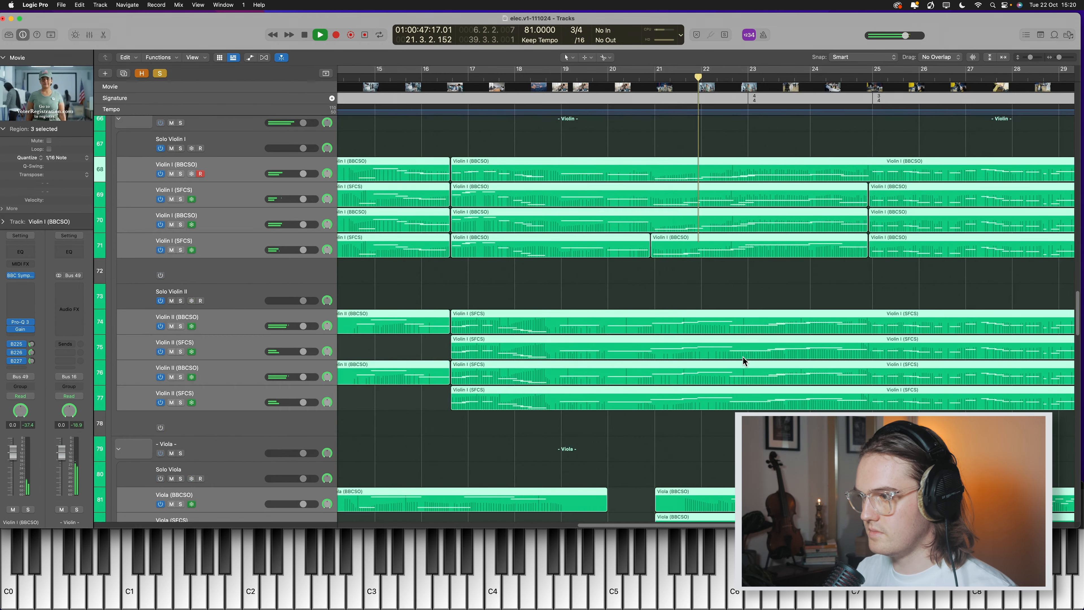
key(p)
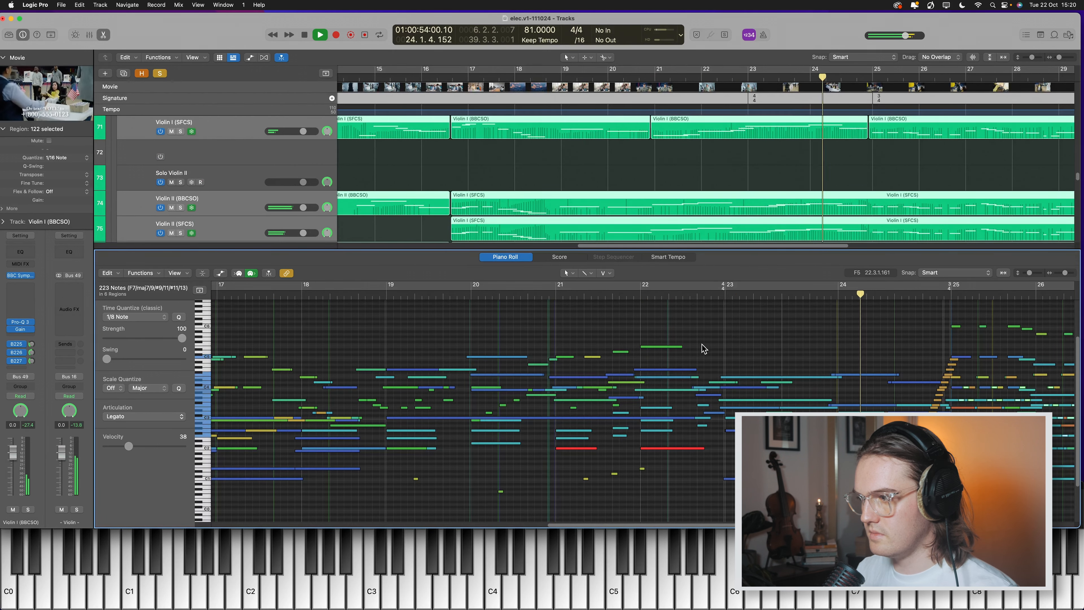
key(space)
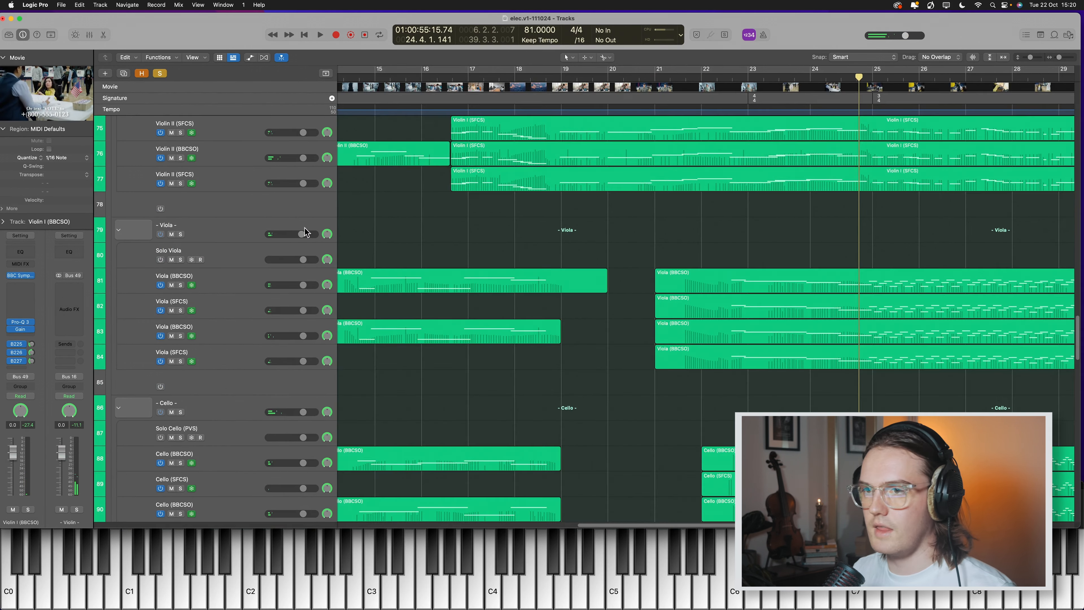
Solo the Viola stack and play it from bar 22 into bar 23
click(180, 234)
drag(859, 77, 704, 78)
key(space)
scroll(786, 327, down, 4)
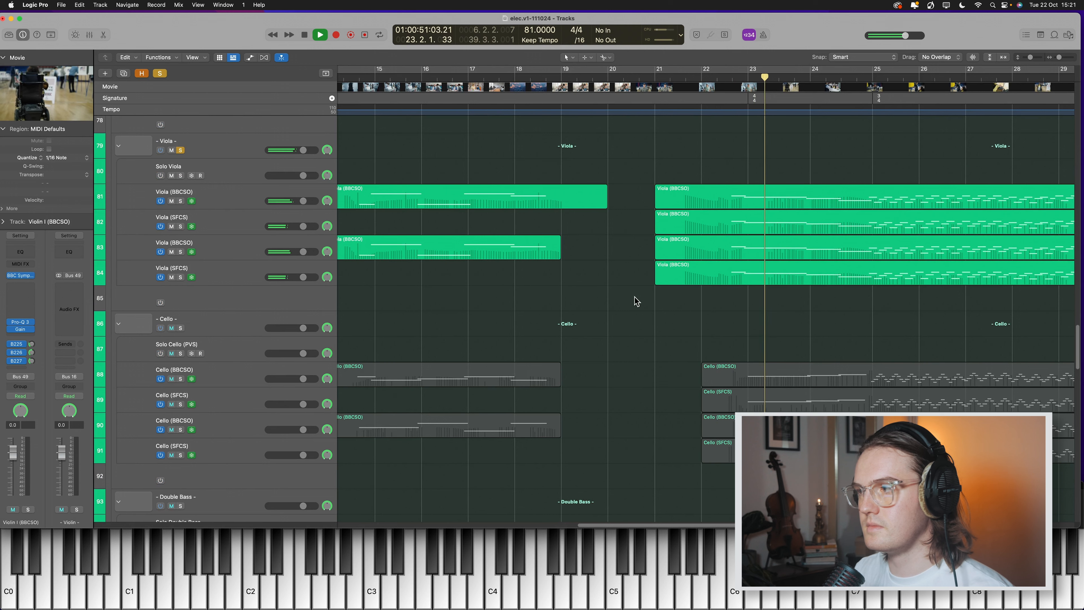
key(space)
Add the Violin stack to the solo alongside the violas
scroll(764, 329, up, 8)
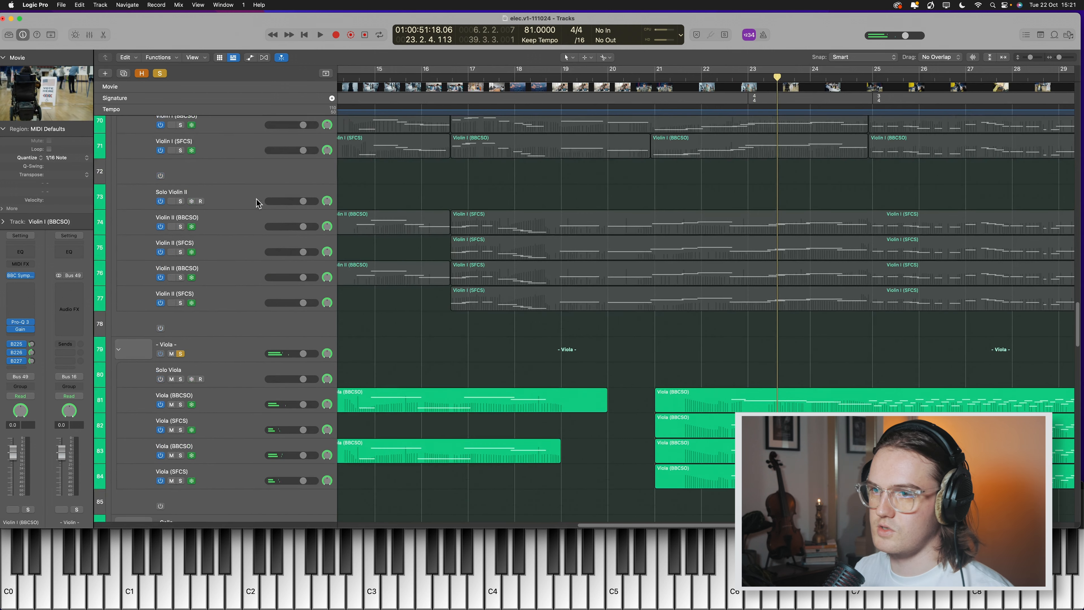
scroll(256, 203, up, 4)
click(211, 181)
click(180, 125)
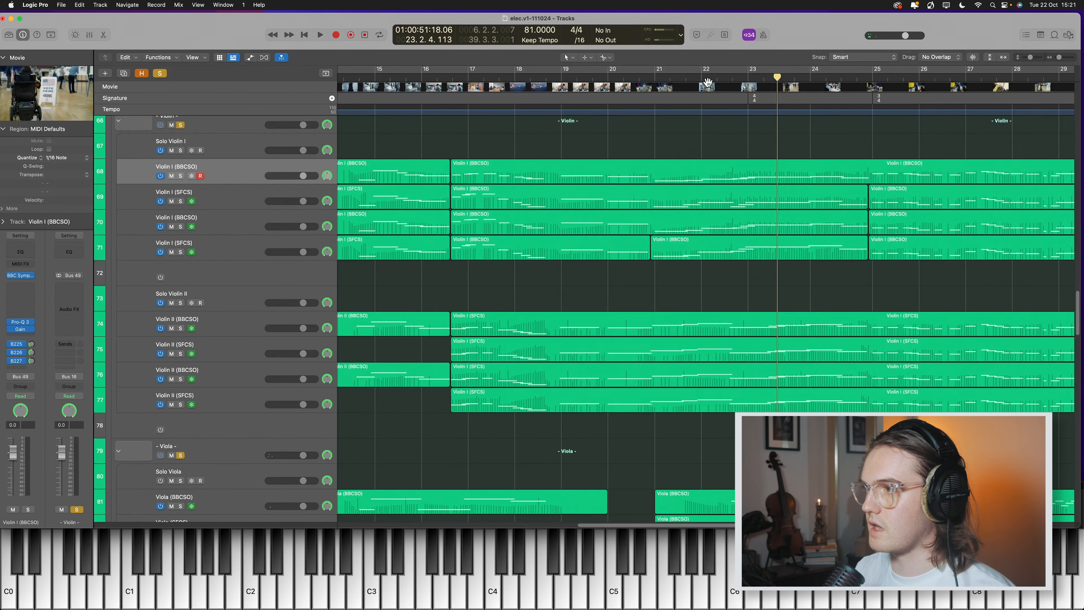
Play the soloed violins and violas from bar 21 into bar 24 with all their notes shown in the Piano Roll
click(681, 78)
key(super+a)
key(p)
key(space)
scroll(762, 304, down, 1)
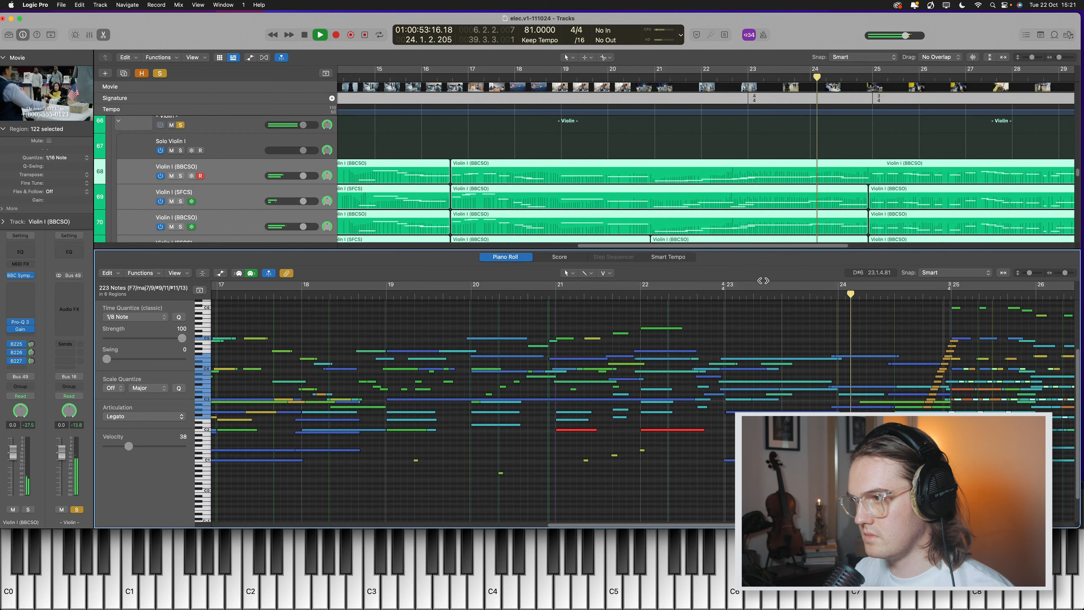
key(space)
Close the Piano Roll and bring the piano sketch tracks above the Woodwind stack into view with taller tracks
key(p)
click(755, 291)
click(314, 182)
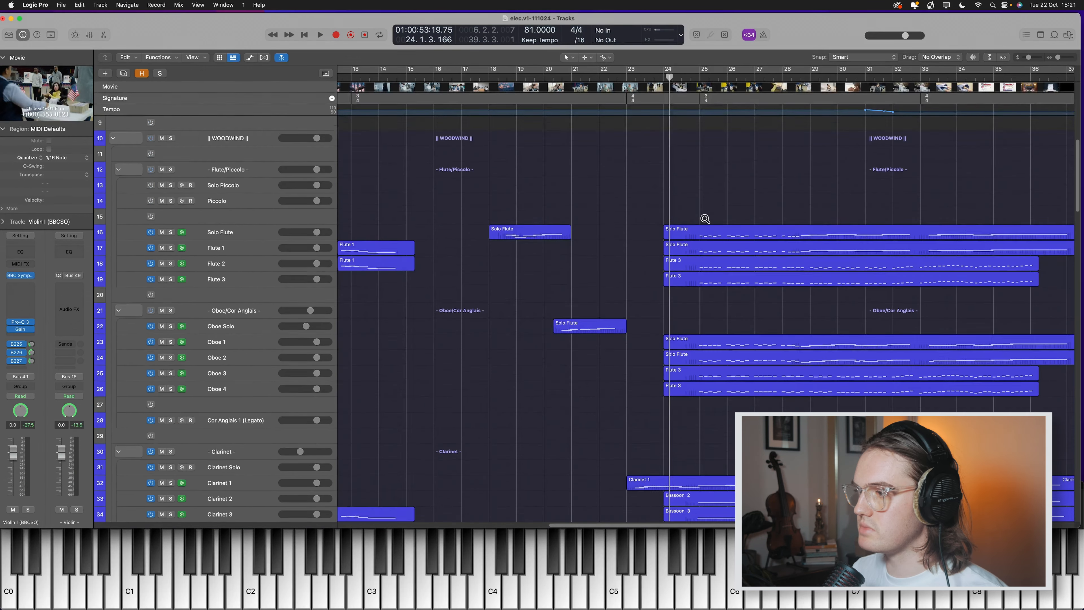
key(super+Down)
key(super+Down)
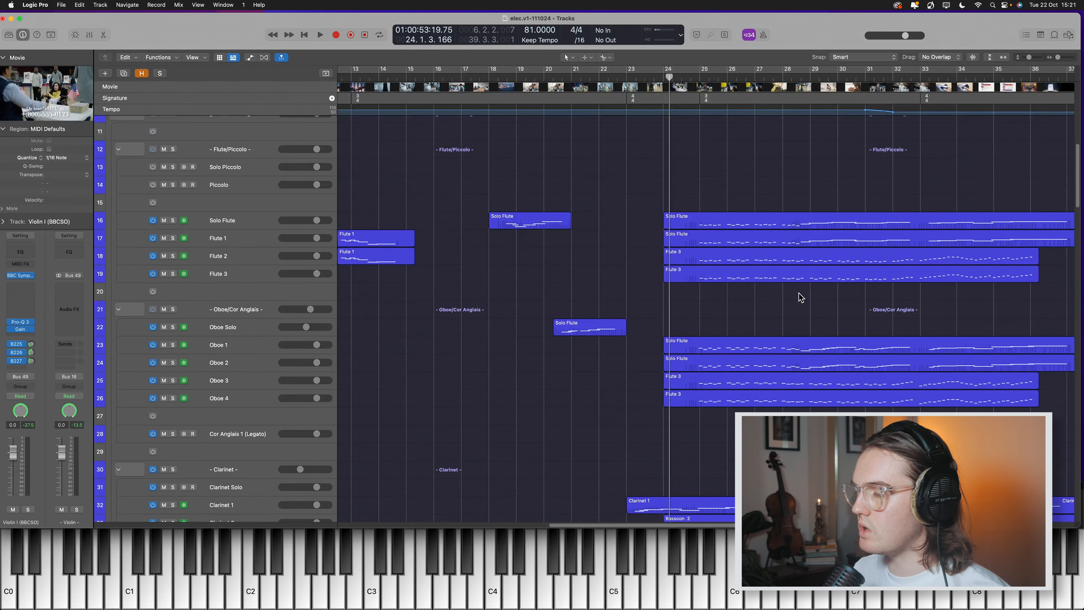
scroll(799, 293, up, 5)
scroll(786, 286, up, 1)
scroll(784, 288, up, 2)
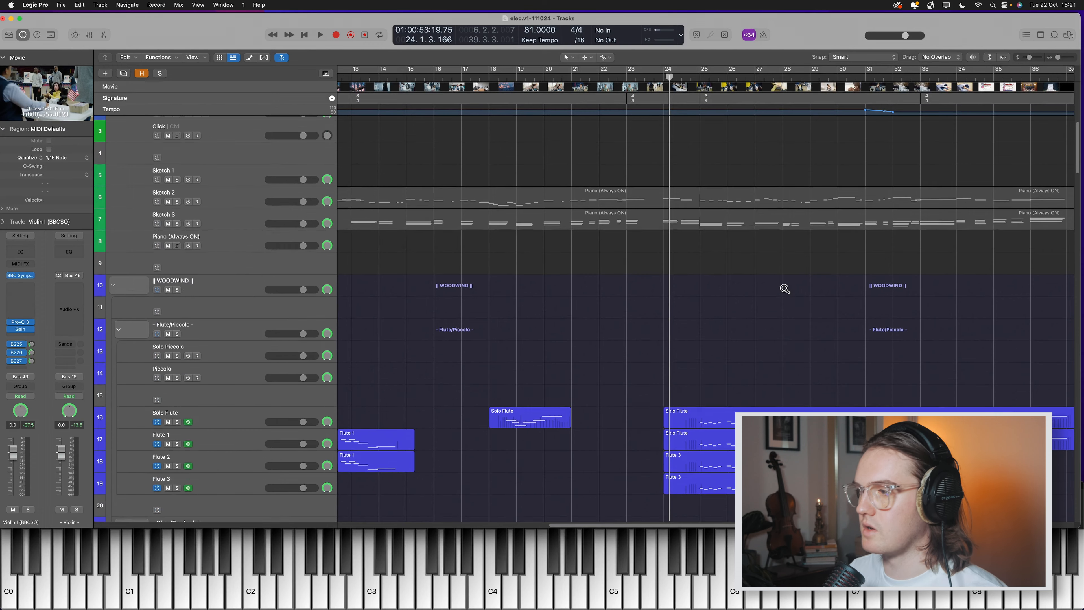
Play the soloed Sketch 2 and Sketch 3 piano parts into bar 36, following their notes in the Piano Roll
scroll(774, 291, right, 5)
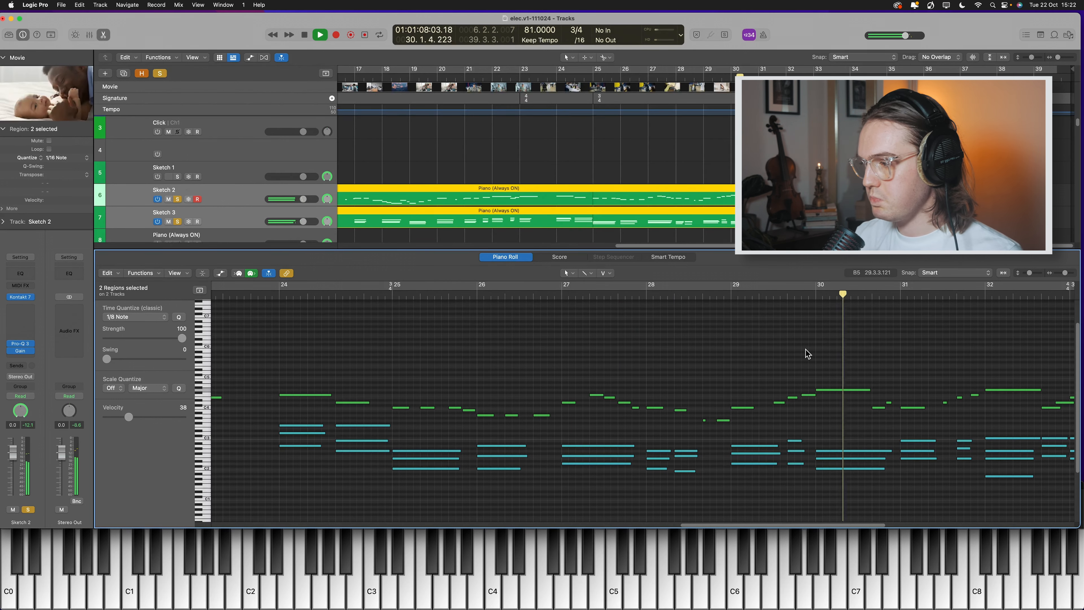
scroll(913, 414, right, 5)
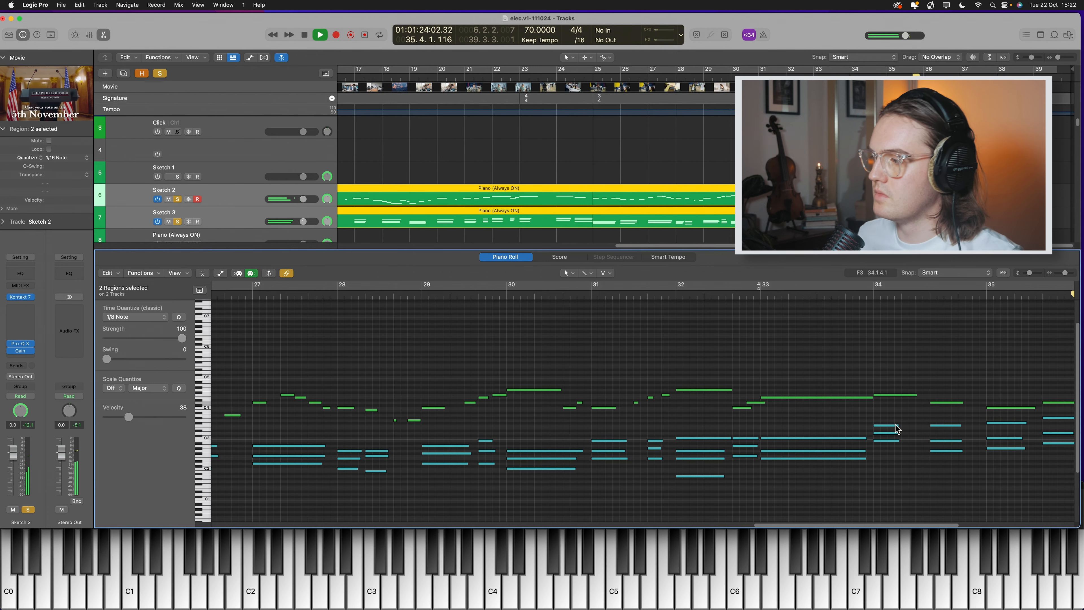
scroll(888, 416, right, 5)
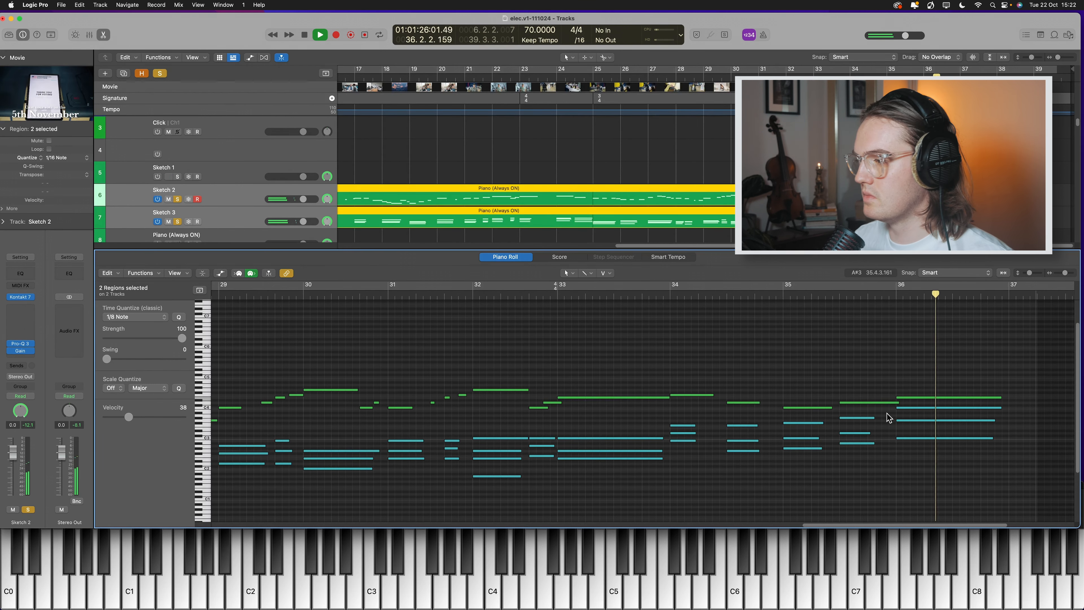
key(space)
Scrub the playhead back and forth through bars 31 and 32 to examine the sketch's chords and bass note
scroll(580, 432, right, 3)
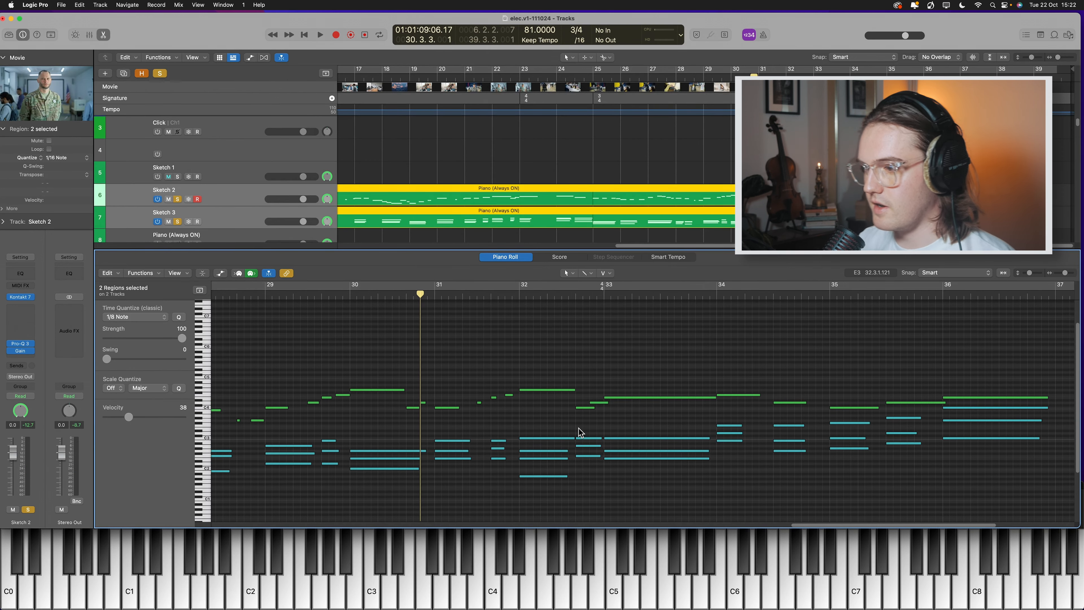
scroll(581, 433, left, 1)
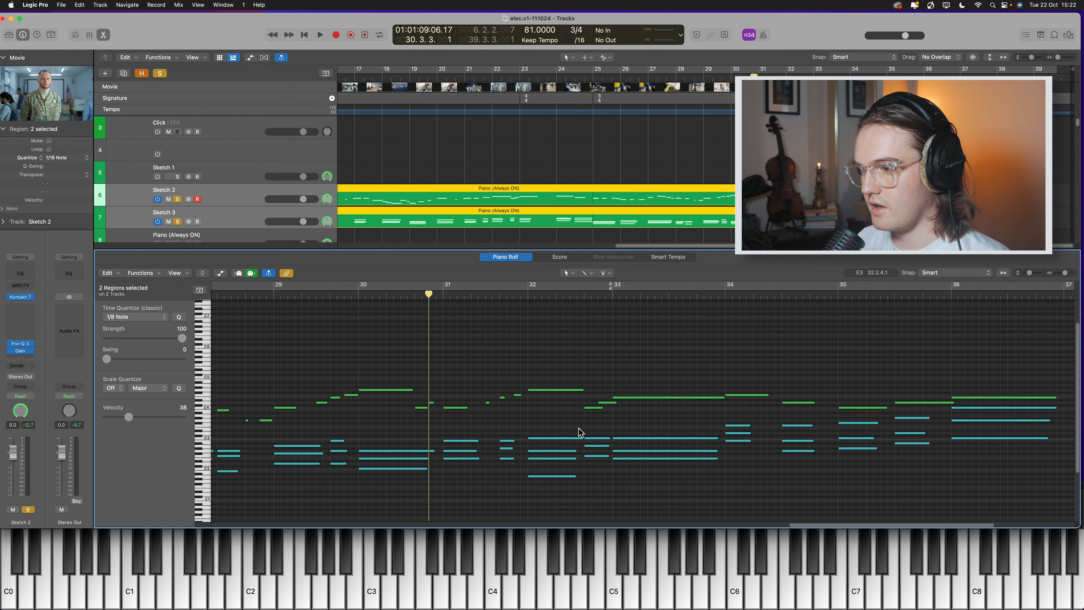
scroll(568, 436, left, 6)
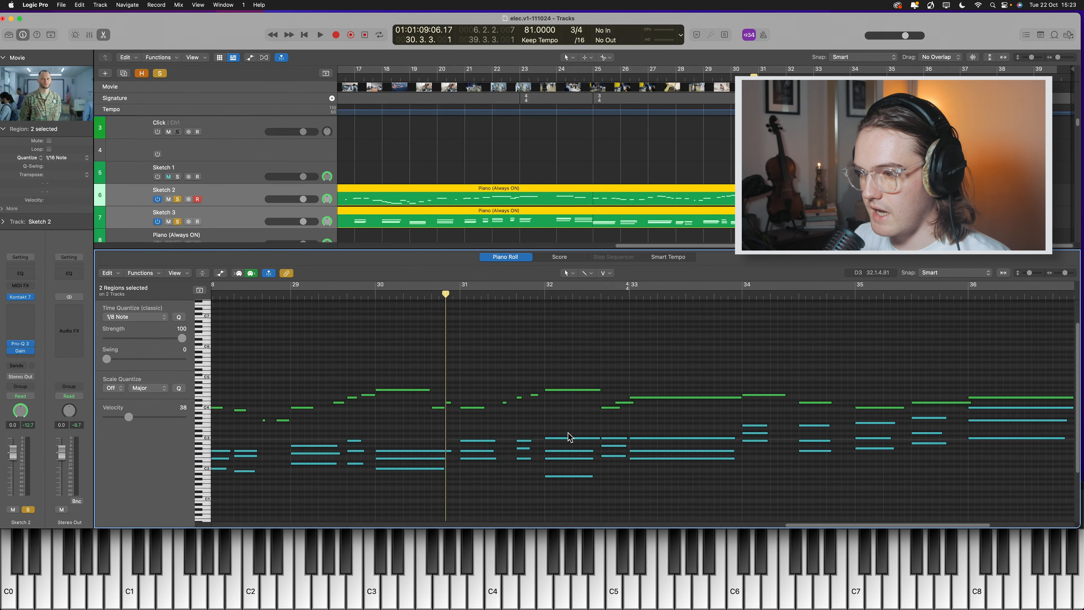
drag(501, 295, 591, 476)
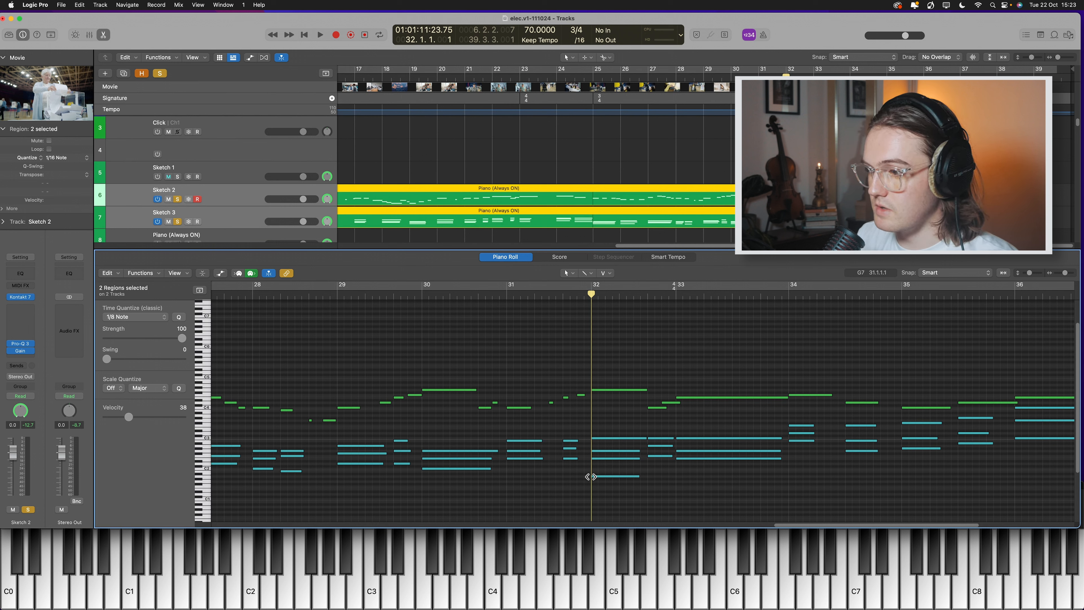
drag(579, 476, 543, 490)
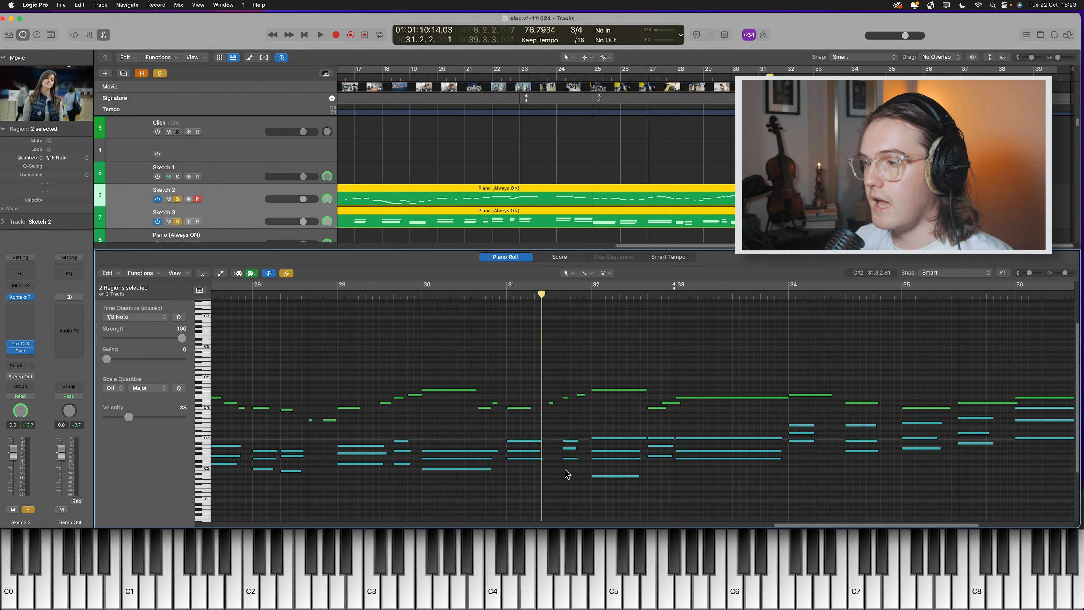
drag(523, 297, 583, 303)
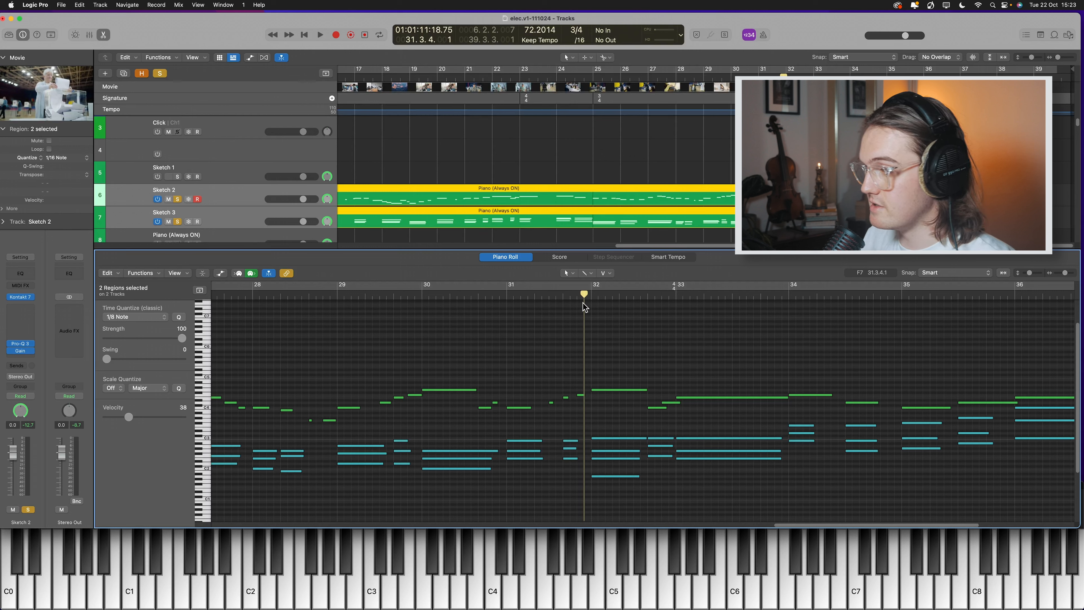
Move the playhead back to the end of bar 29 and play the piano sketch into bar 33
drag(584, 306, 503, 332)
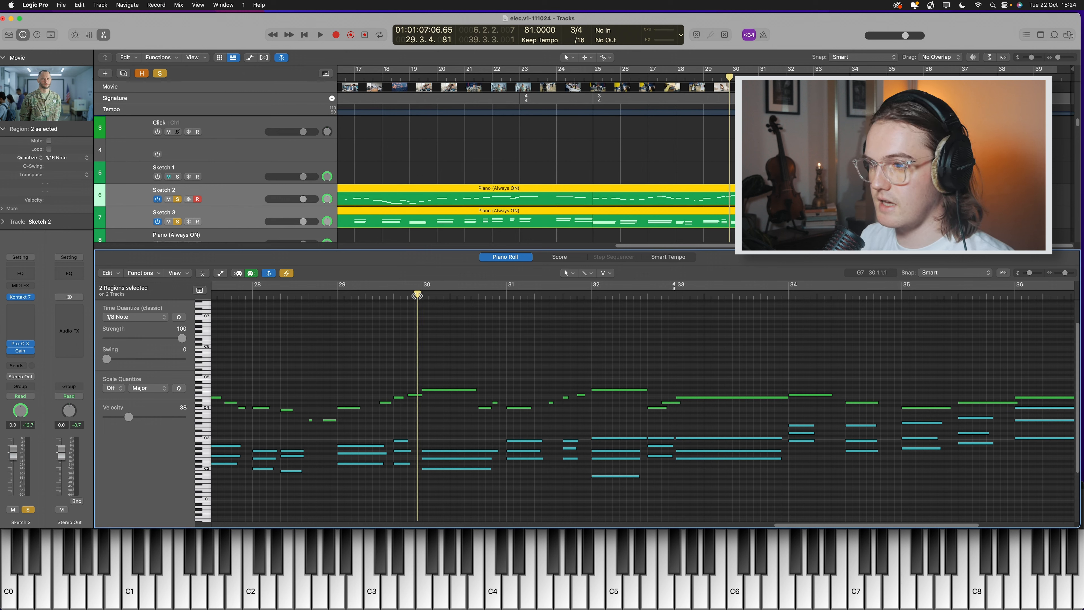
key(space)
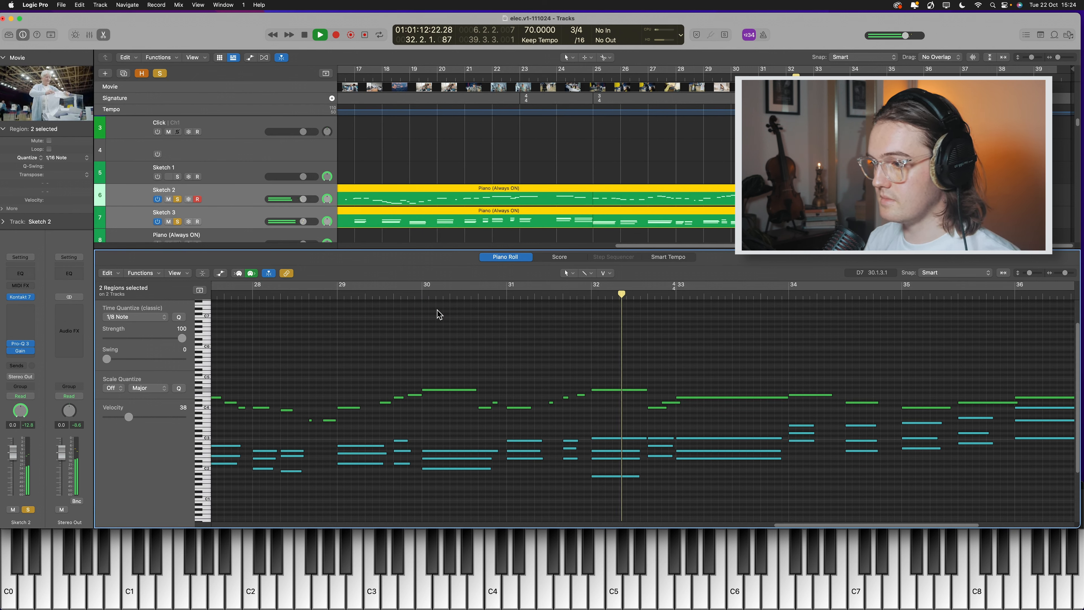
key(space)
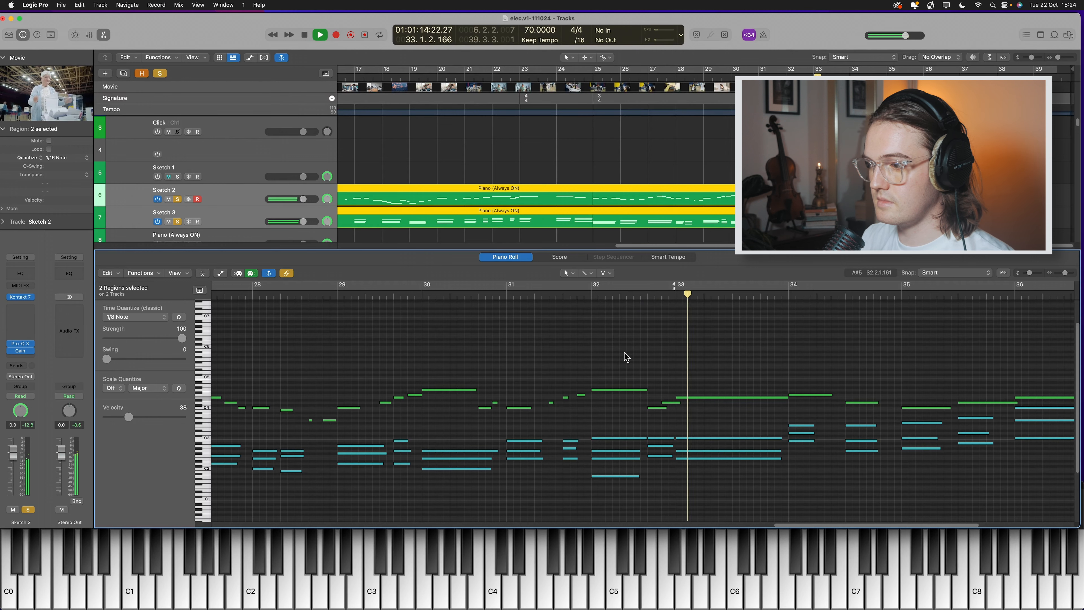
Play the piano sketch from bar 33 into bar 35, following its notes in the Piano Roll
scroll(641, 363, right, 3)
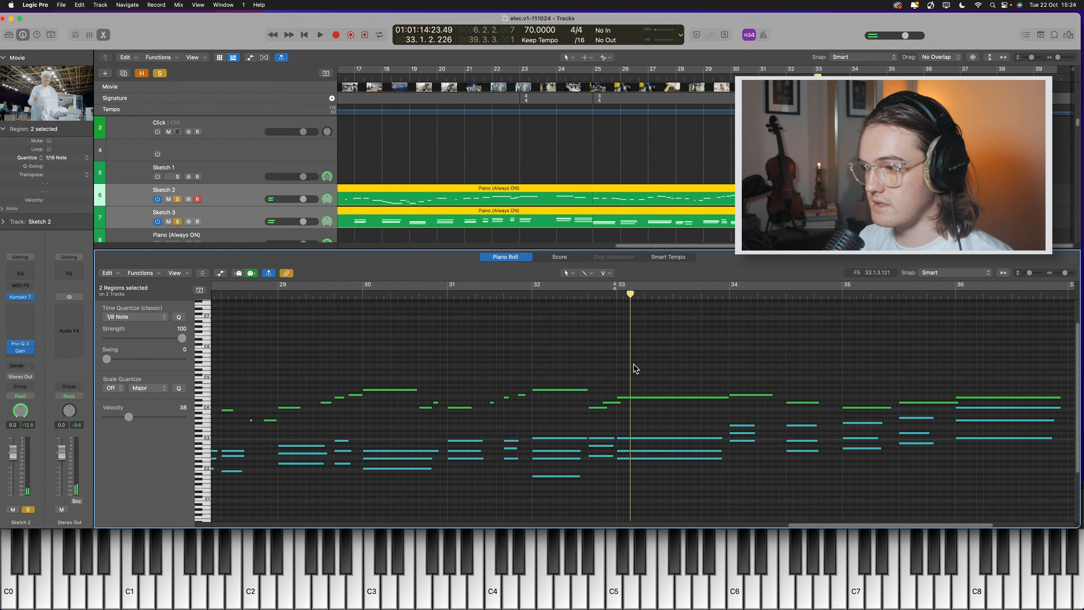
scroll(633, 368, right, 3)
key(space)
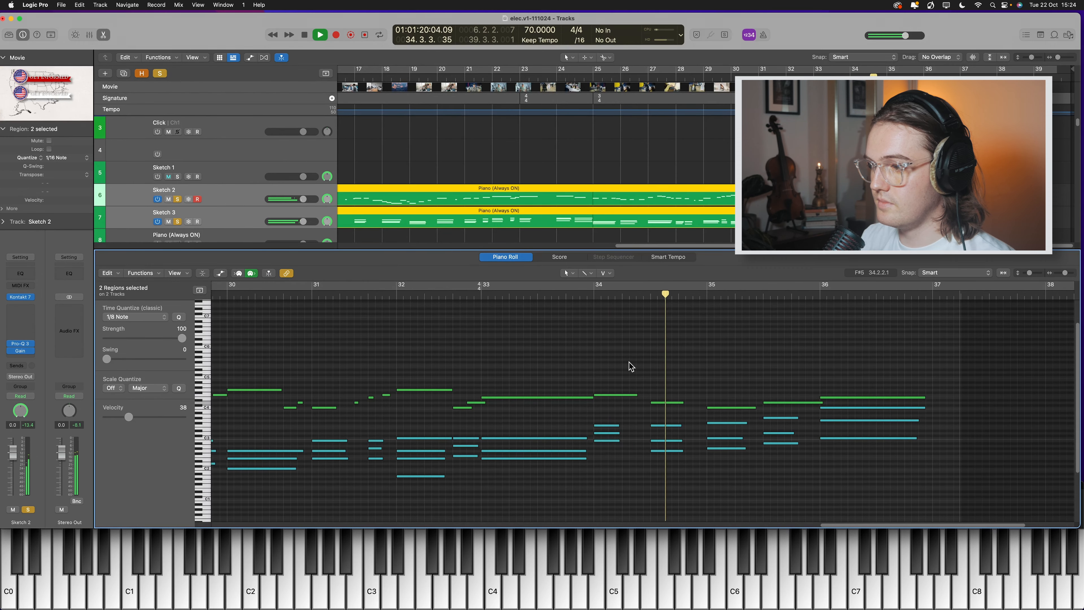
key(space)
scroll(628, 361, right, 5)
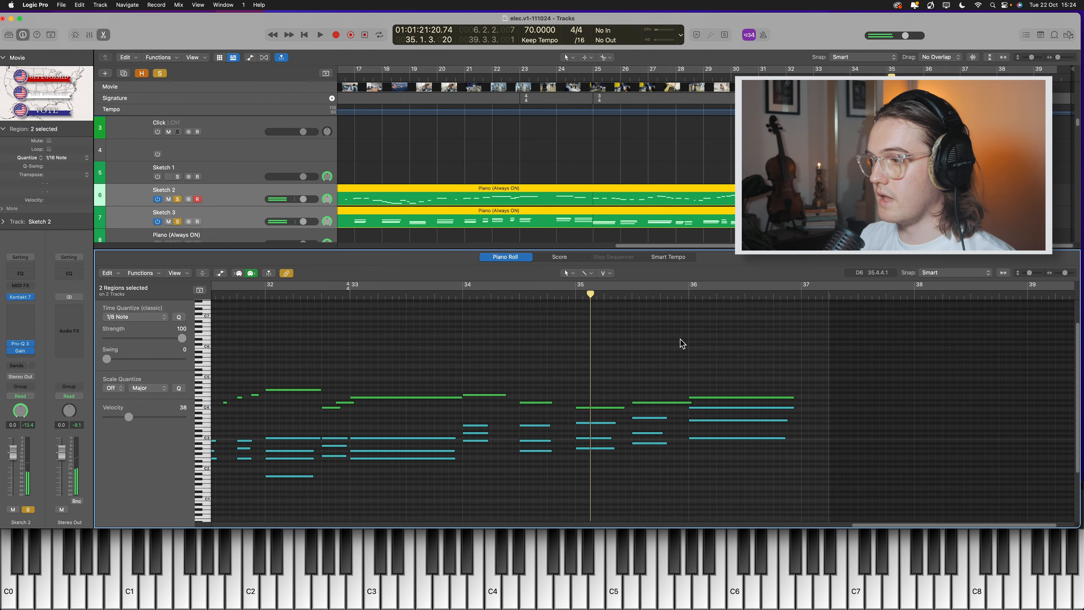
Move the playhead back to the end of bar 34 and play the sketch to the end of bar 35
drag(610, 295, 576, 311)
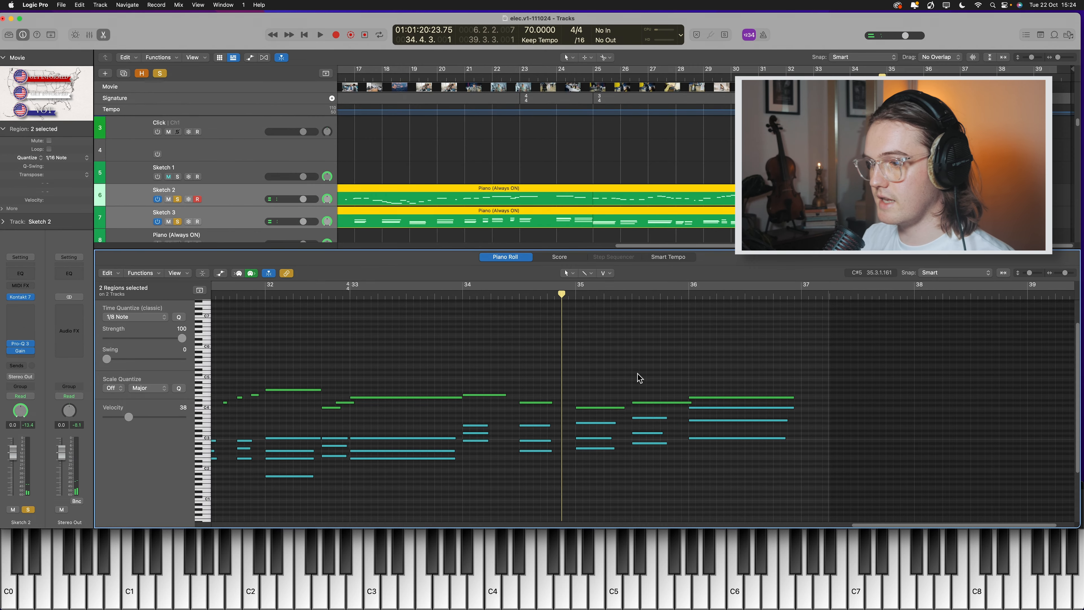
key(space)
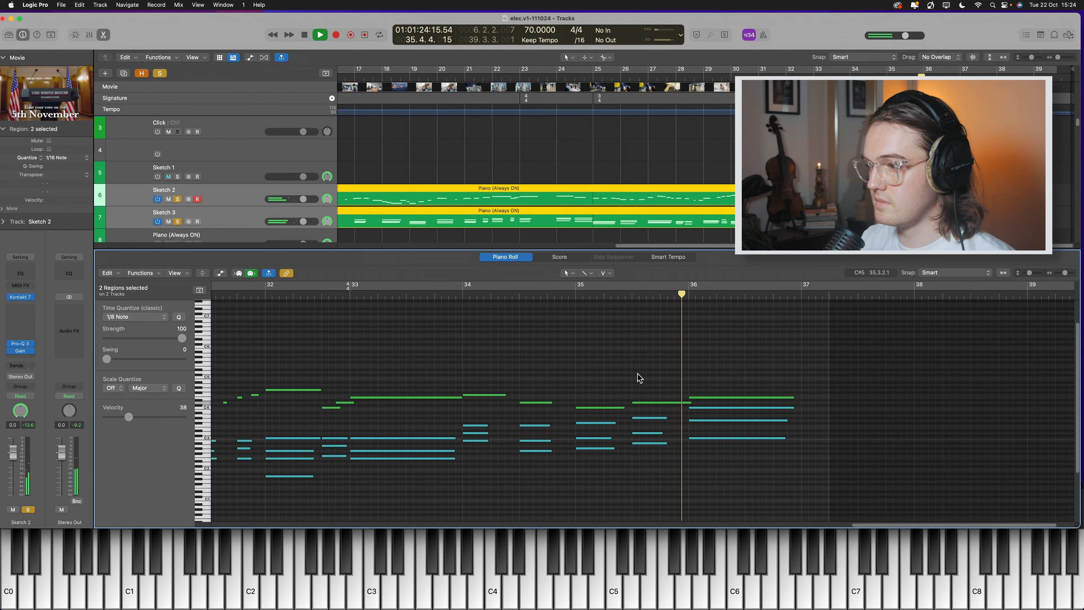
key(space)
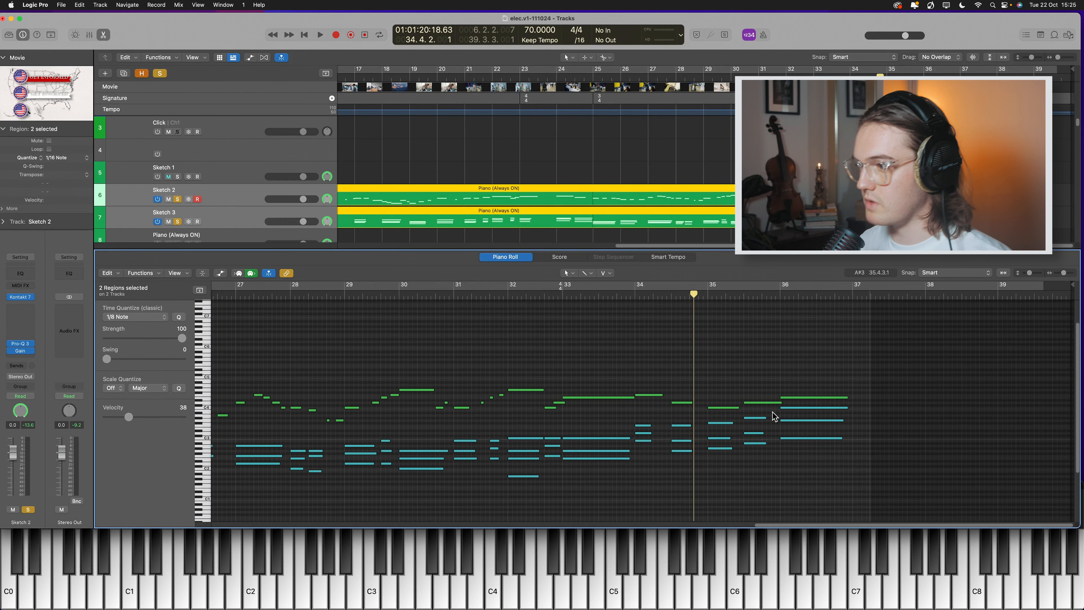
Step the playhead through bars 34 and 35 to examine the sketch's closing chords in the Piano Roll
drag(683, 296, 653, 295)
key(super+Right)
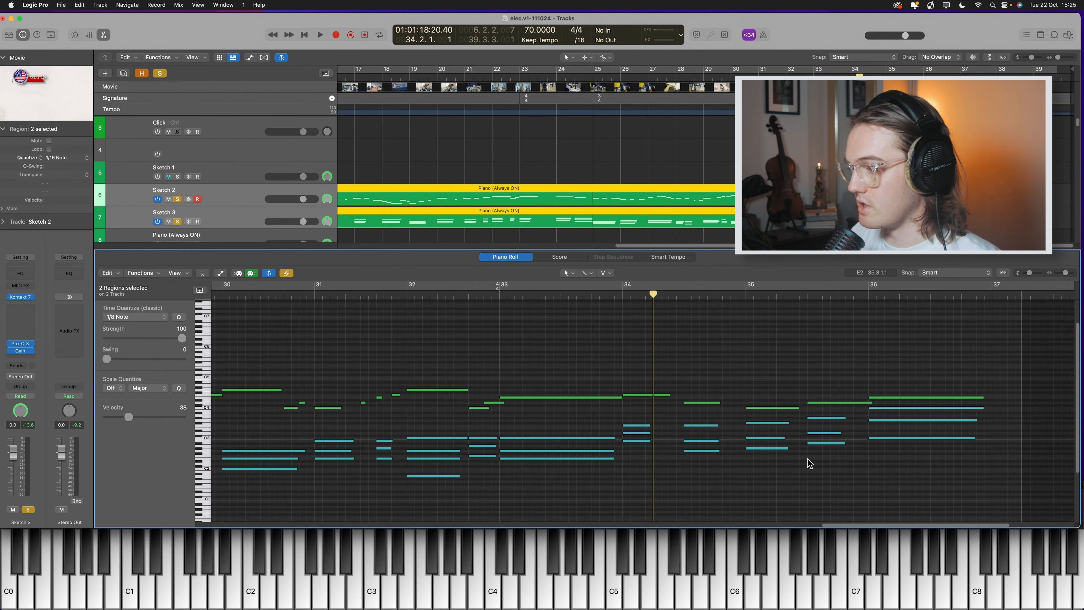
scroll(802, 459, right, 5)
scroll(792, 461, right, 2)
click(566, 298)
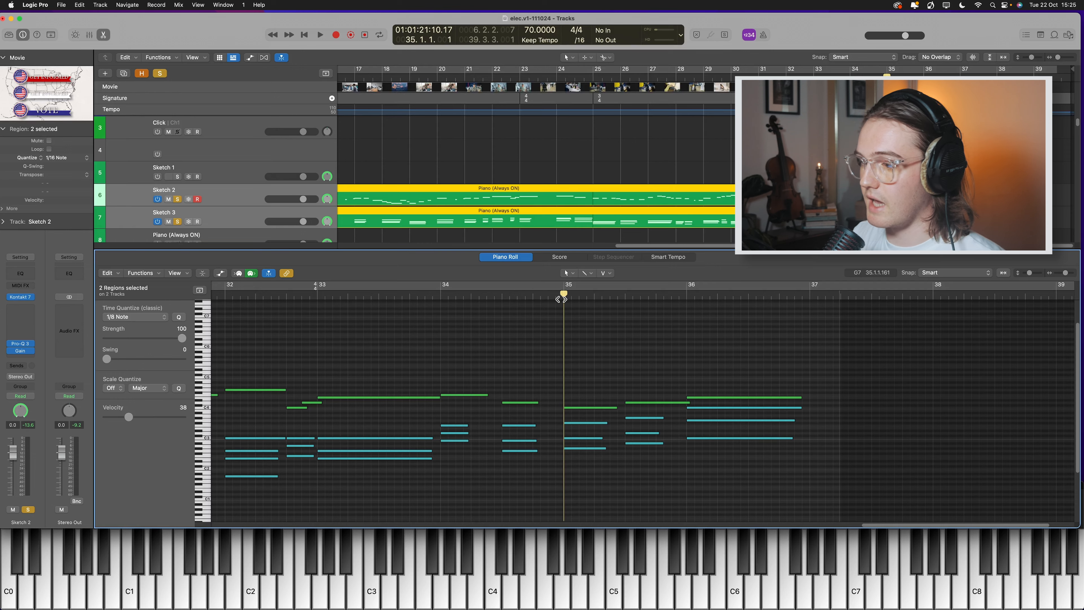
scroll(624, 450, right, 4)
click(540, 296)
scroll(610, 423, right, 2)
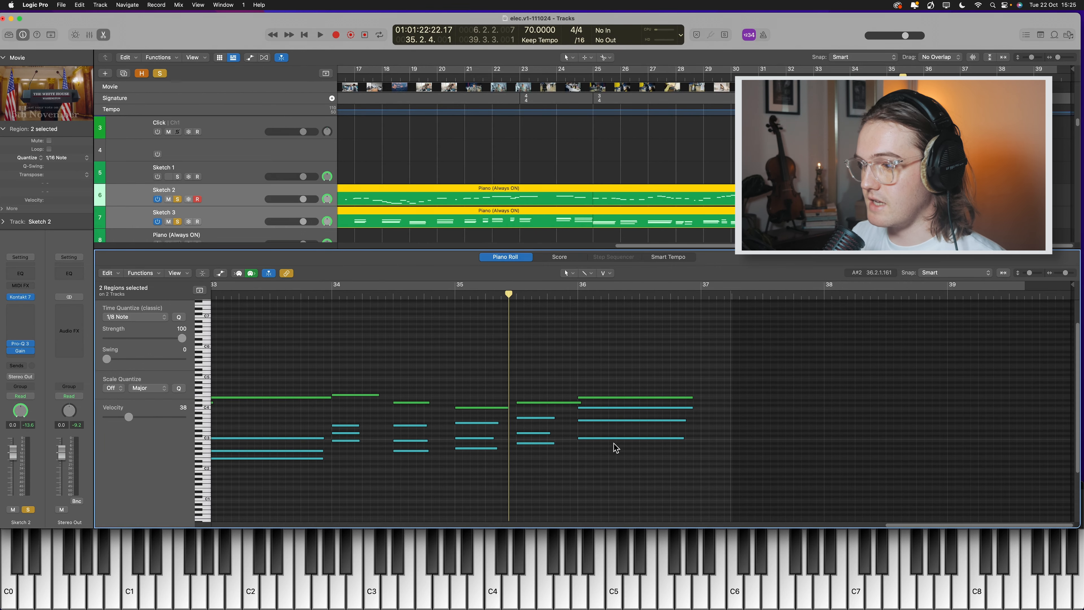
Place the playhead at the start of bar 35 and play the sketch's ending into bar 36
click(449, 298)
key(space)
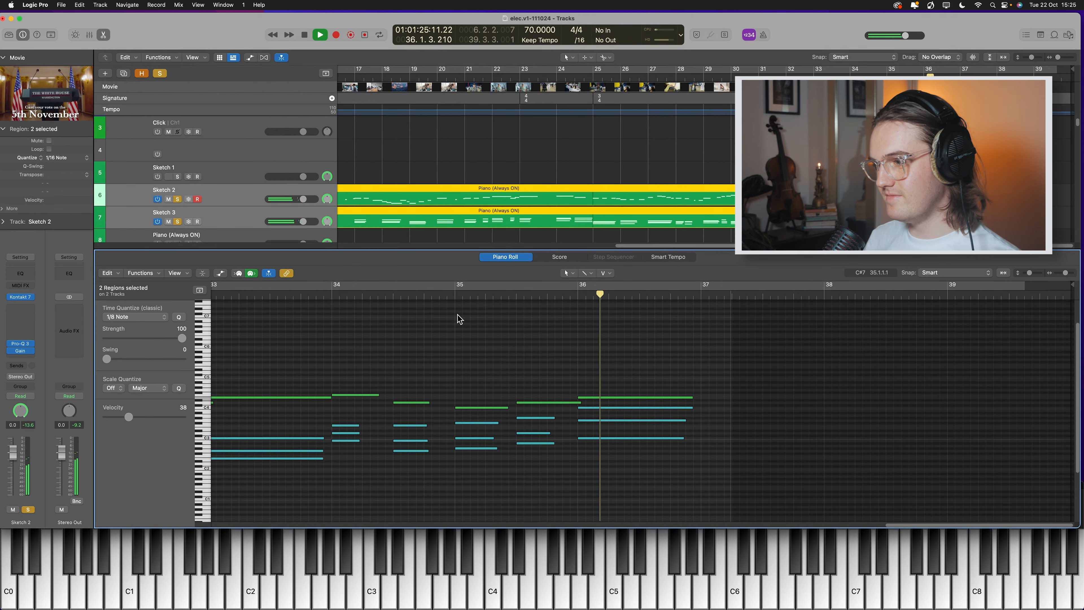
key(space)
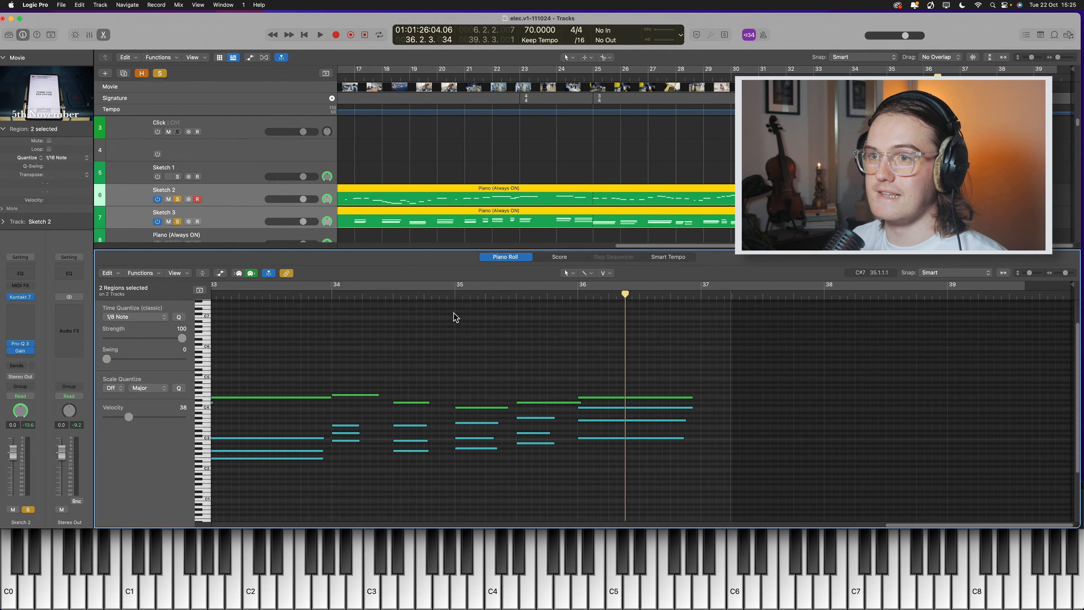
Unsolo the Sketch 2 and Sketch 3 tracks and mute them
key(s)
key(m)
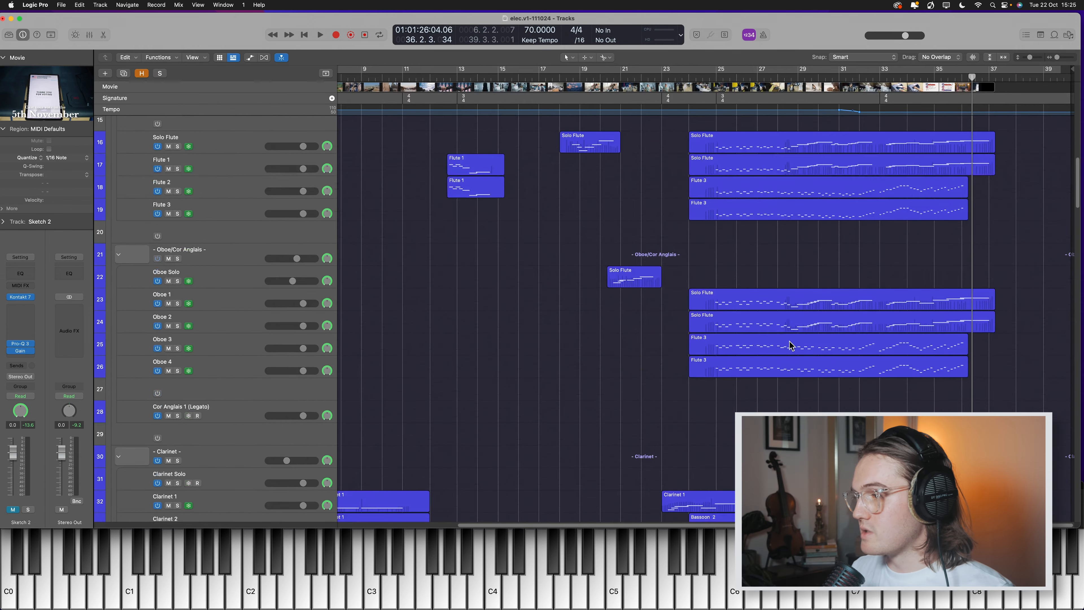
Play the full orchestration from bar 24 to the end with its regions shown in the Piano Roll and the view following the playhead
scroll(795, 340, down, 5)
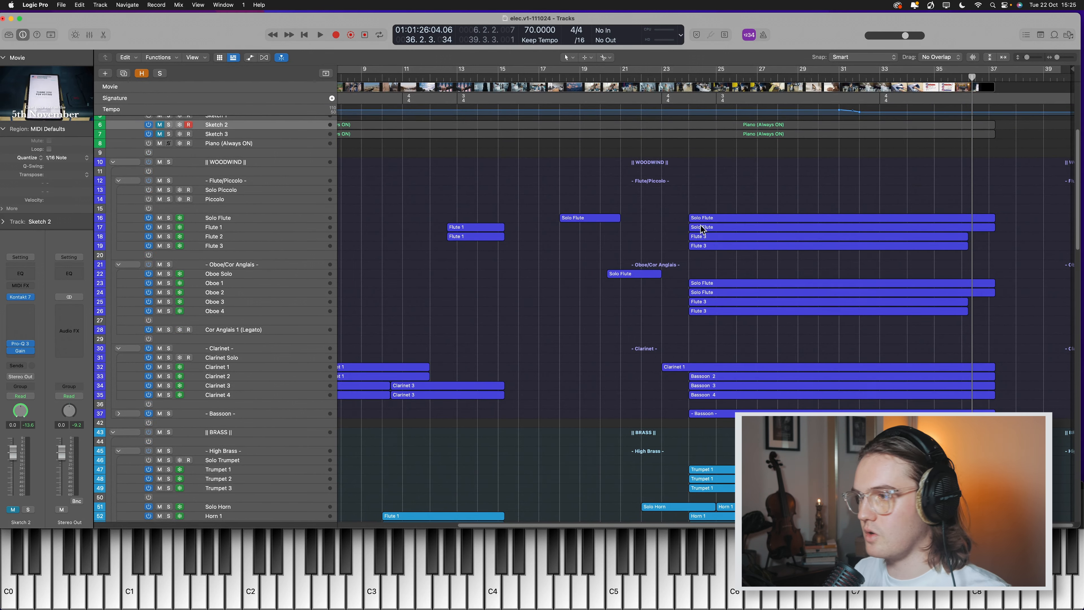
scroll(718, 193, down, 5)
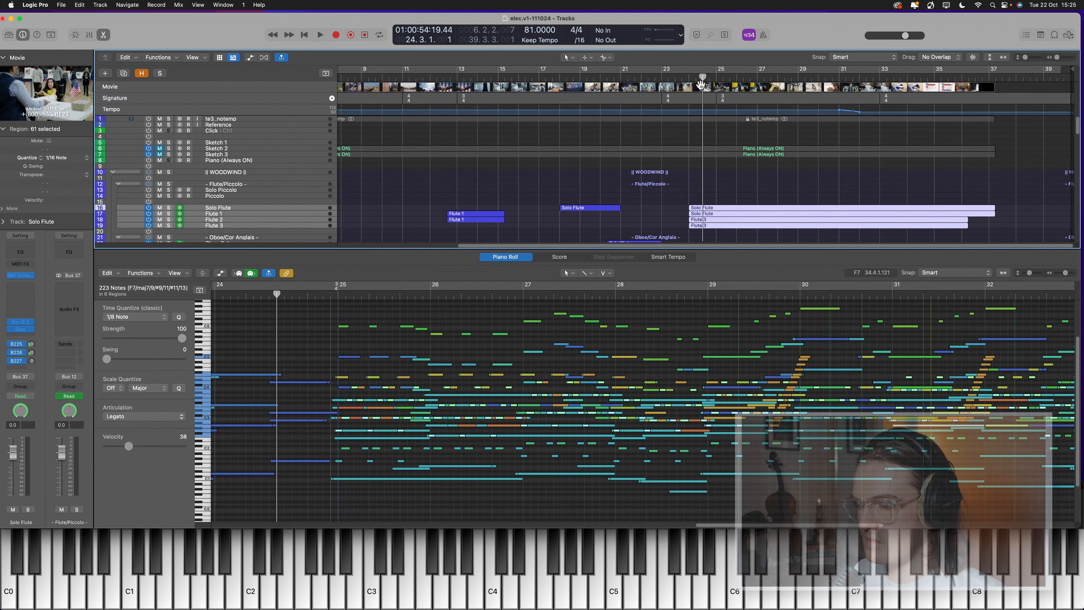
key(space)
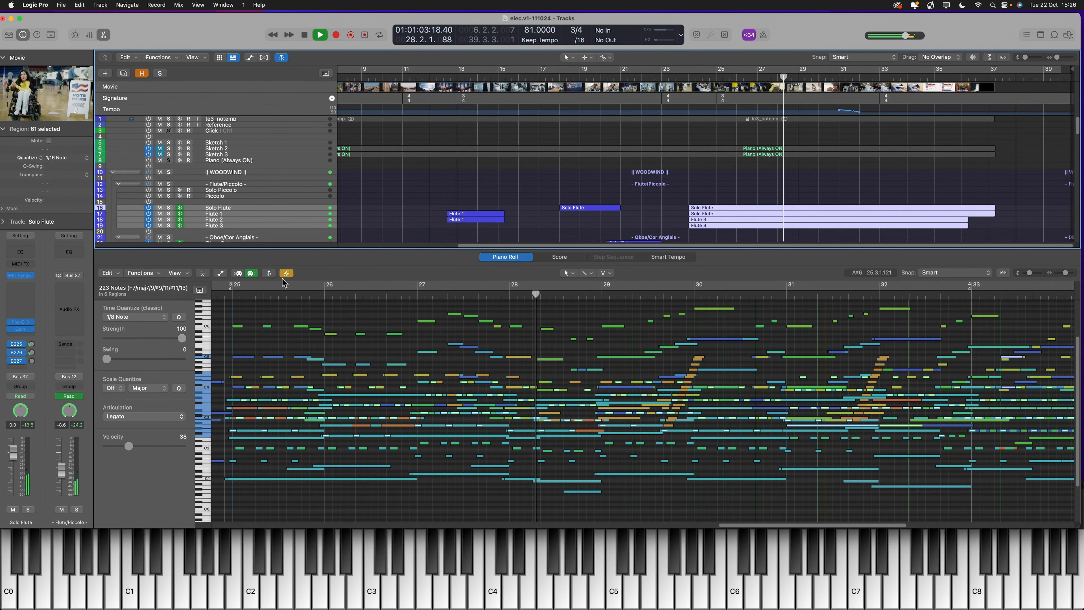
click(269, 273)
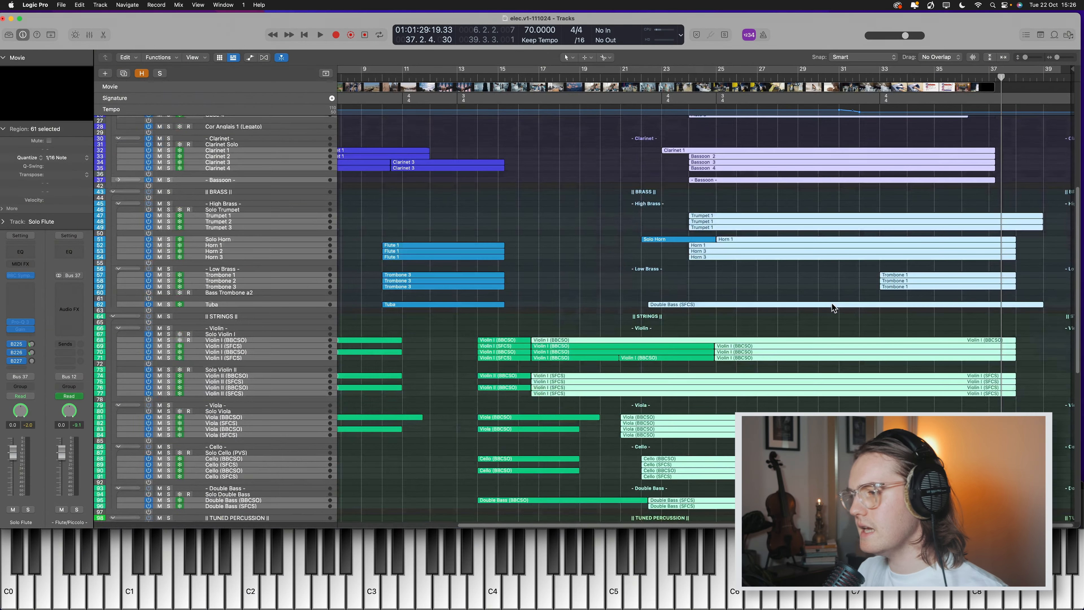
Deselect all regions and solo the Viola and Cello stacks
click(832, 302)
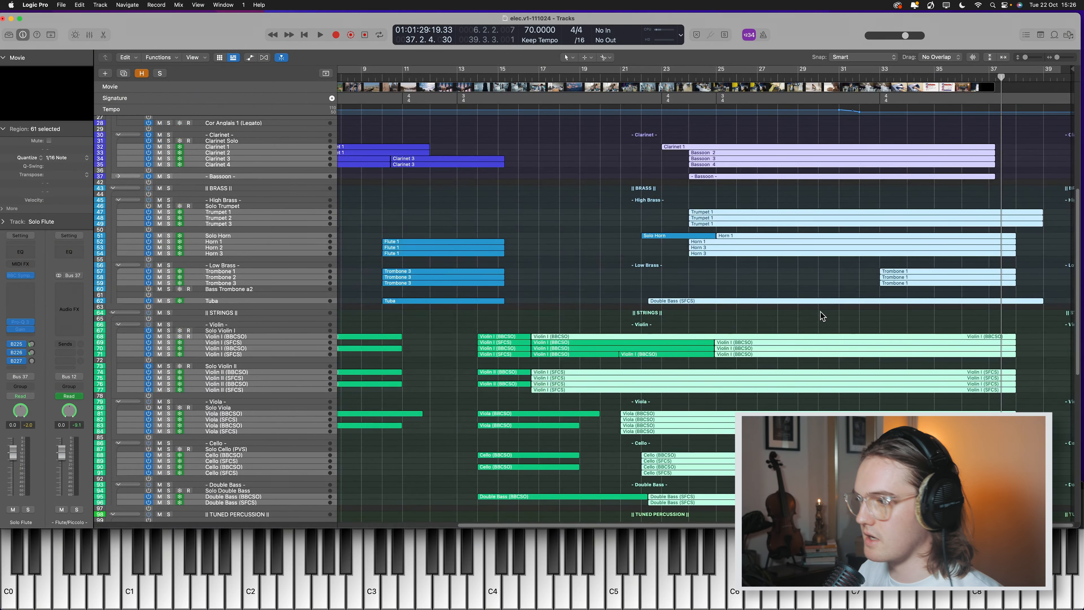
scroll(798, 304, down, 5)
scroll(783, 299, down, 3)
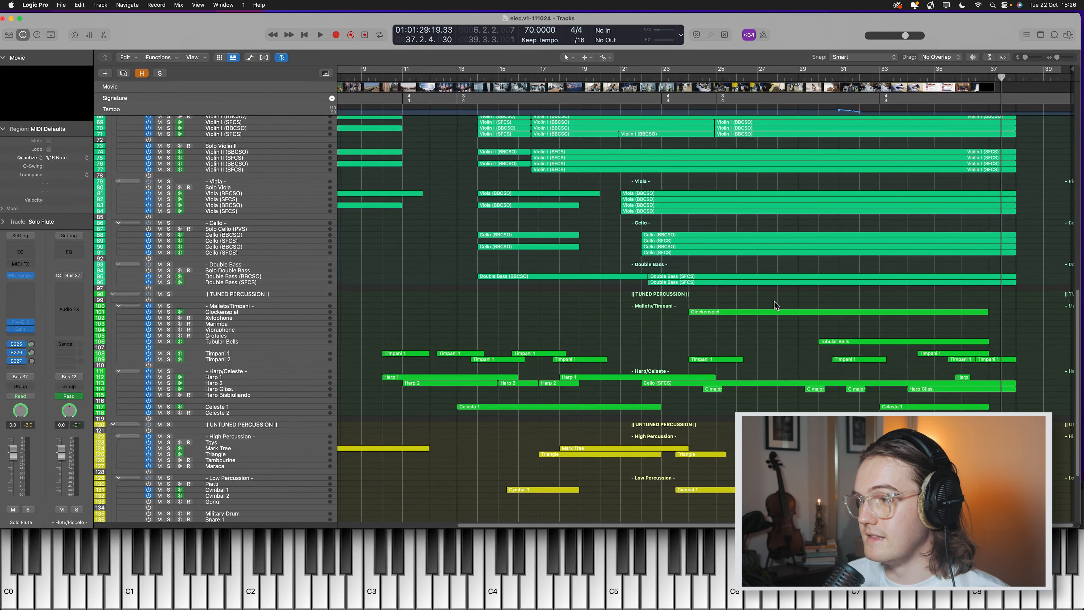
scroll(770, 307, up, 5)
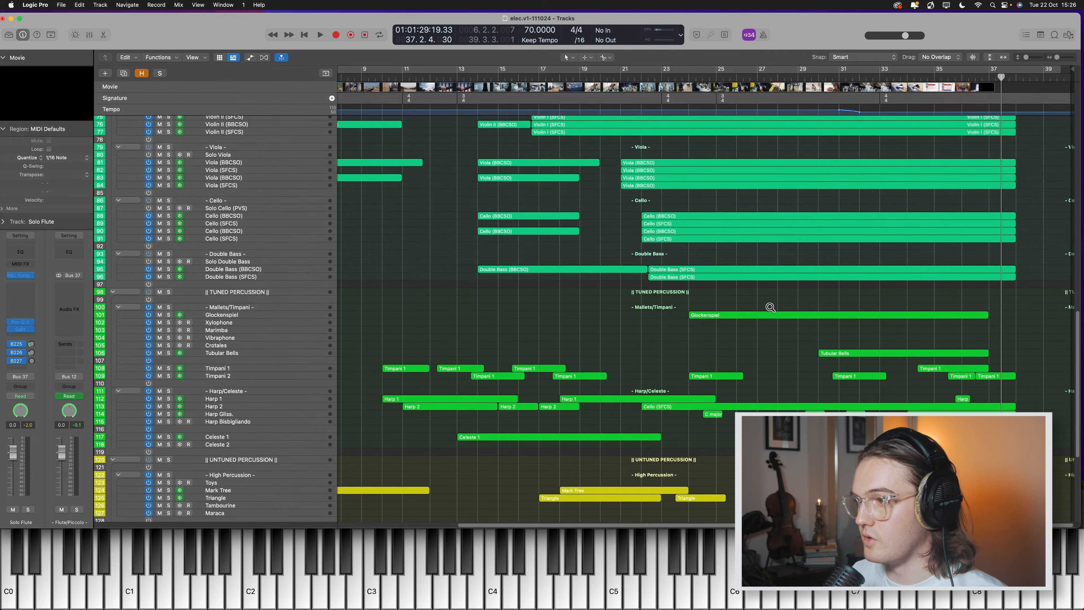
scroll(770, 307, up, 6)
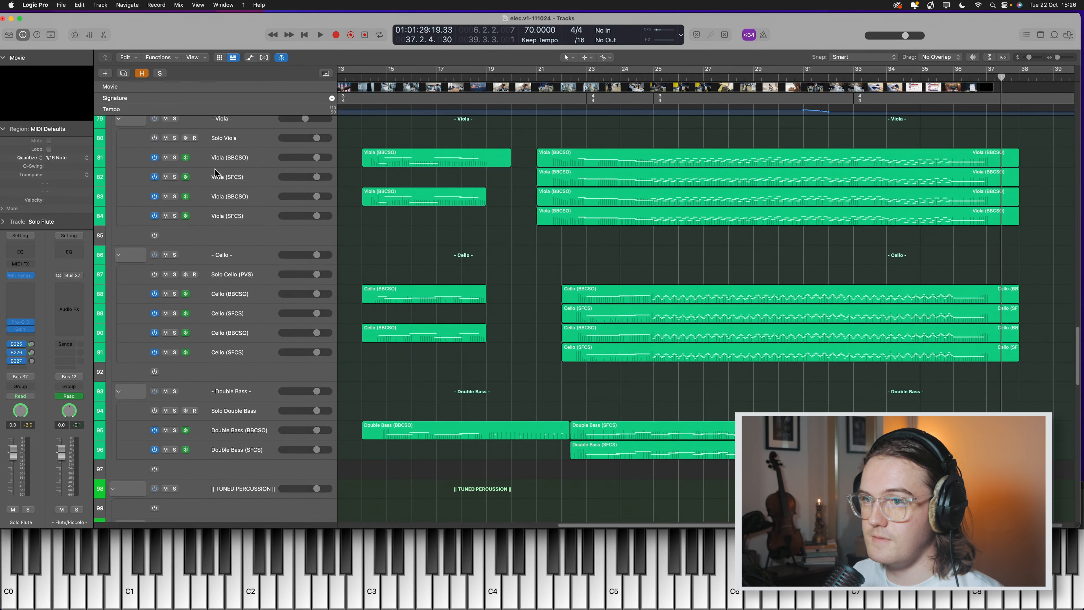
click(174, 118)
click(174, 255)
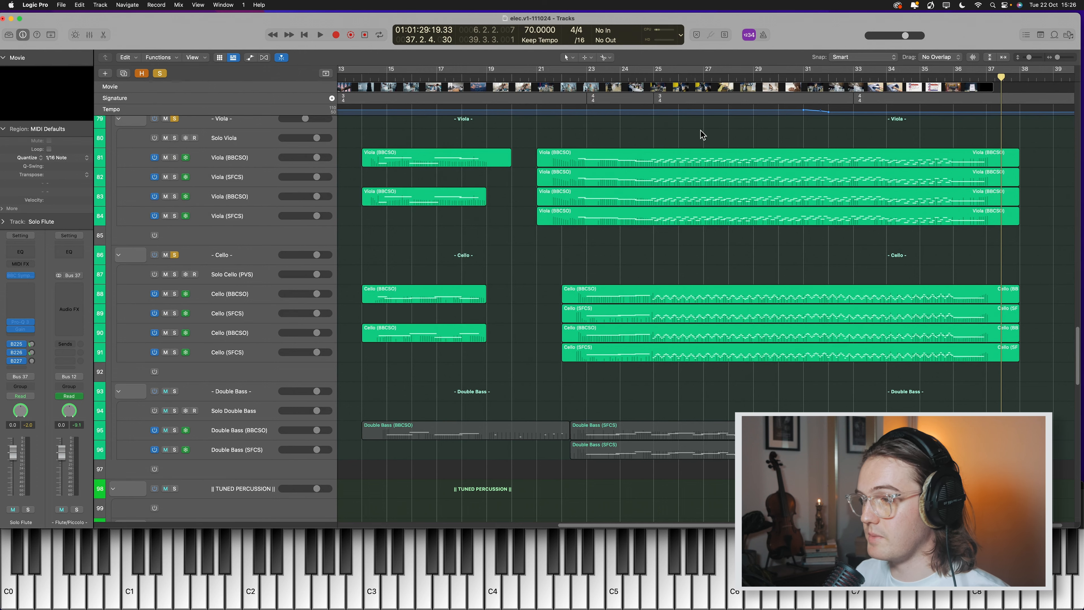
Open the eight long viola and cello regions in the Piano Roll and play them into bar 28
drag(702, 135, 719, 358)
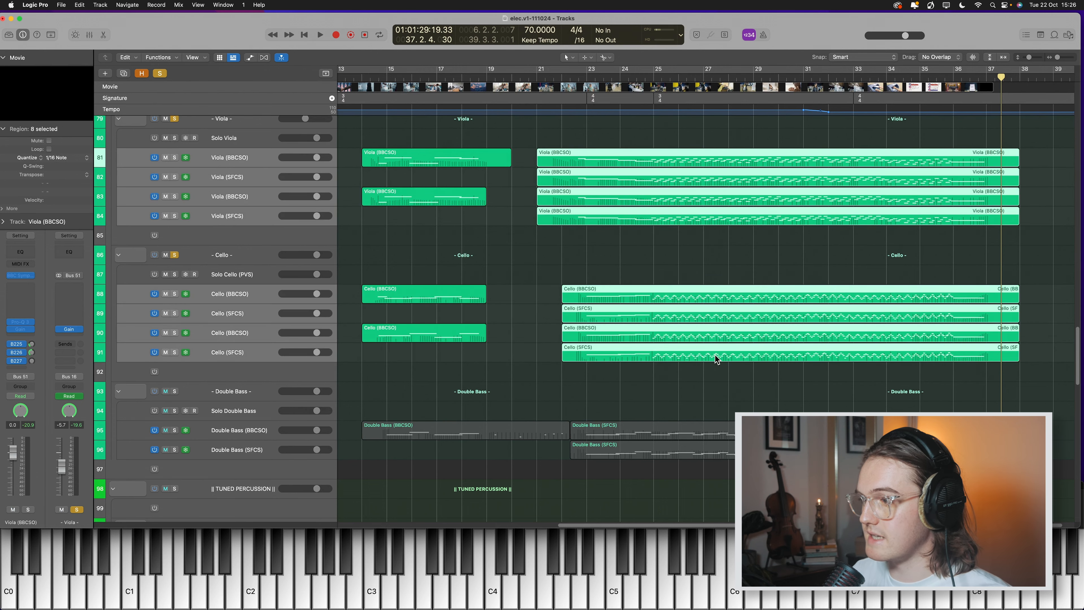
double_click(719, 358)
scroll(528, 423, left, 8)
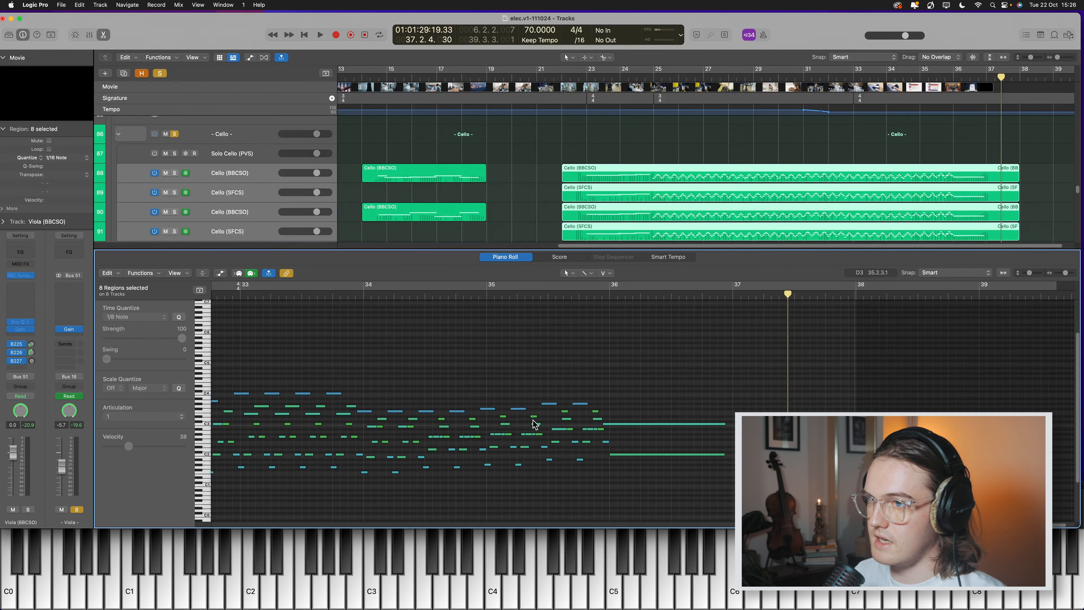
key(space)
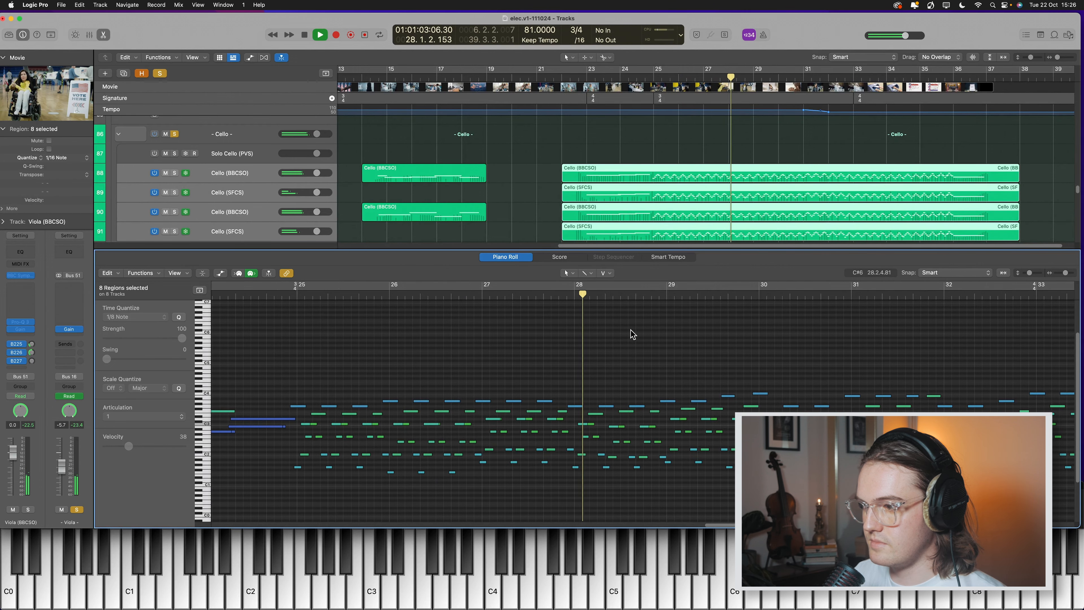
key(space)
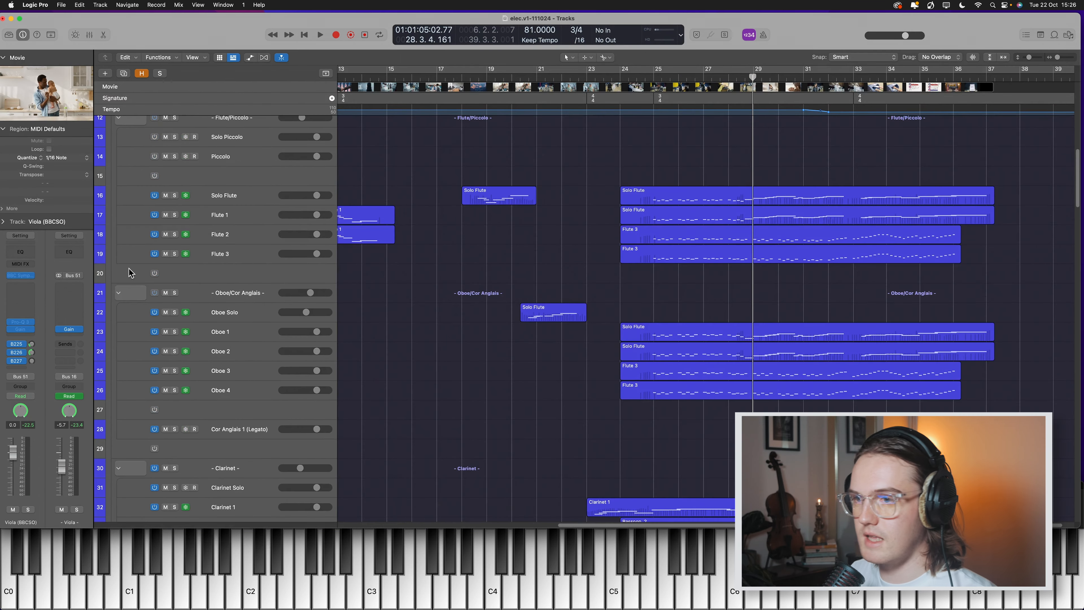
Solo the Flute/Piccolo and Oboe/Cor Anglais stacks and open their eight long regions starting at bar 24 in the Piano Roll
scroll(182, 204, up, 1)
click(174, 142)
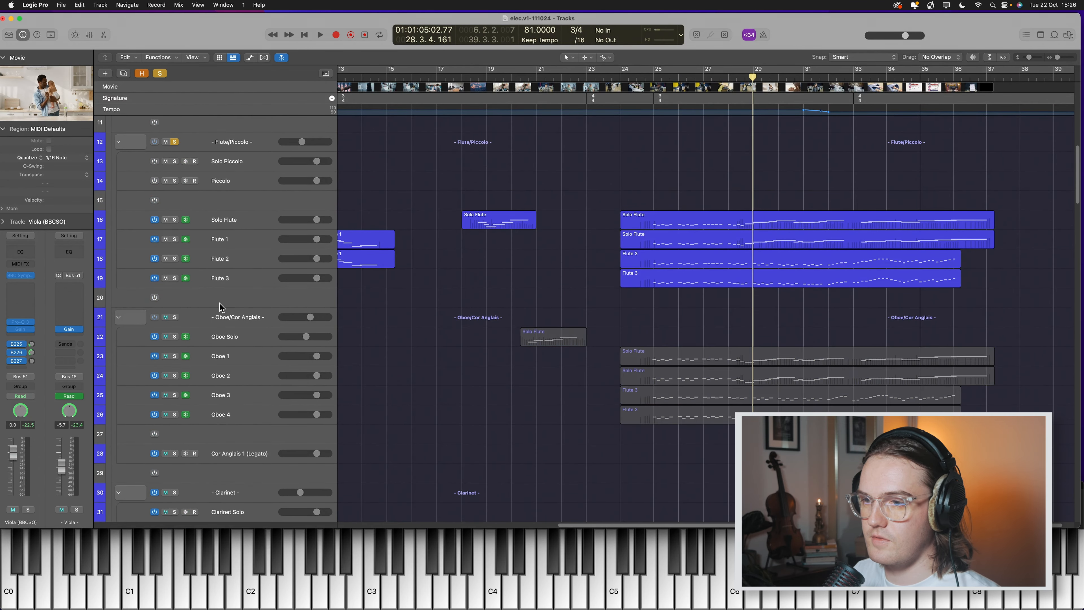
click(175, 317)
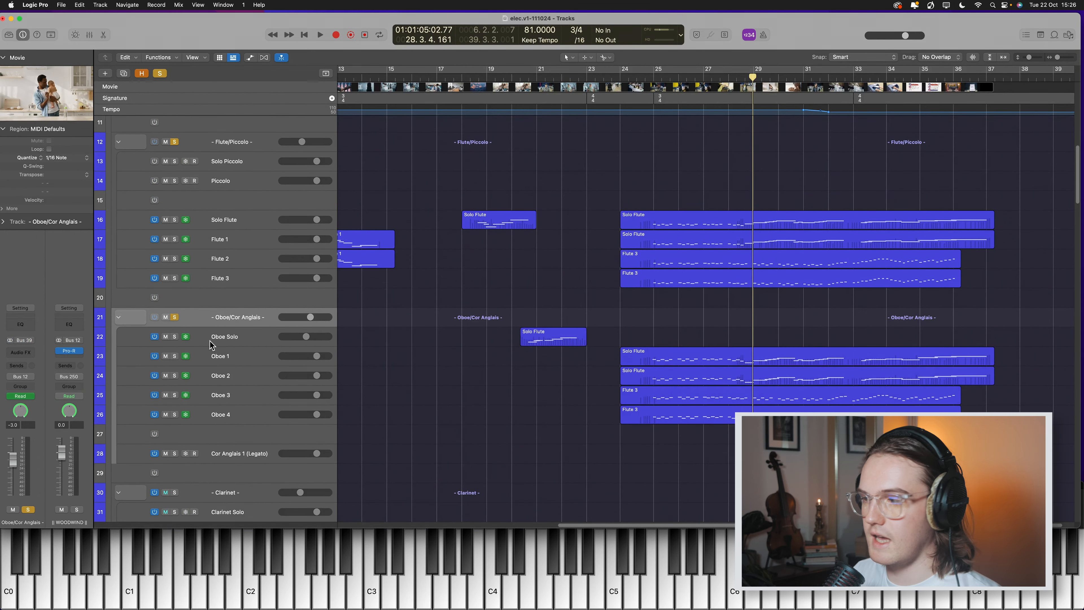
drag(734, 148, 731, 421)
key(p)
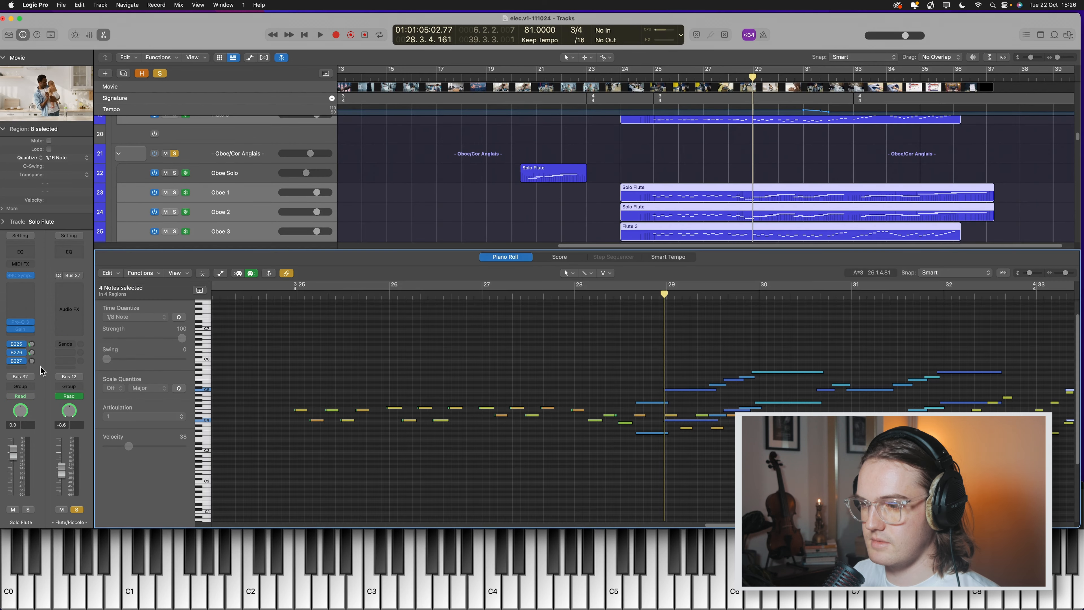
Play the flute and oboe parts from bar 25 into bar 27, and close the Piano Roll
click(291, 296)
key(space)
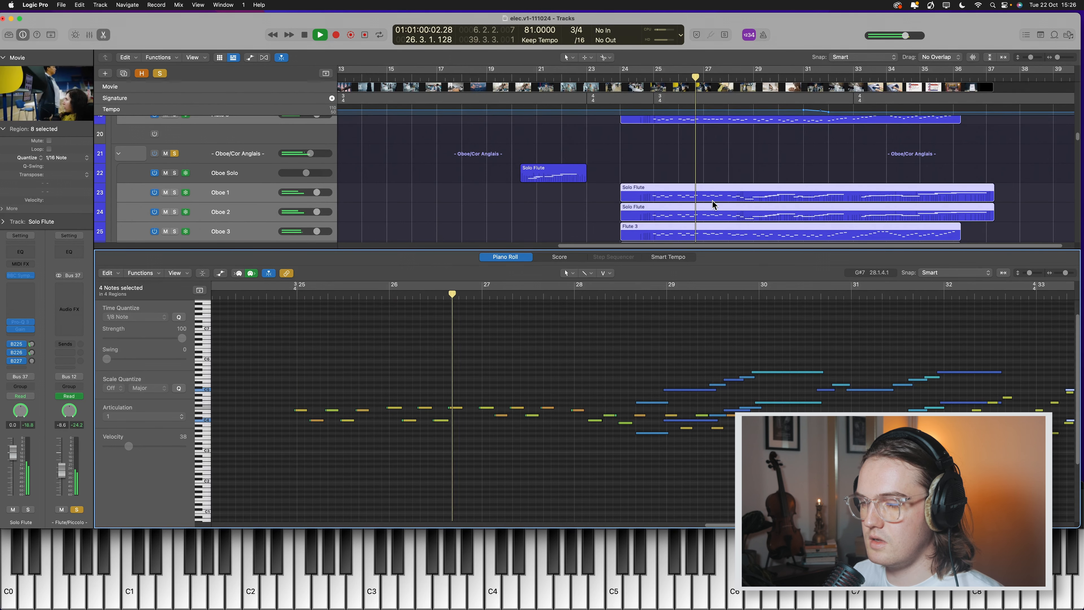
key(space)
key(e)
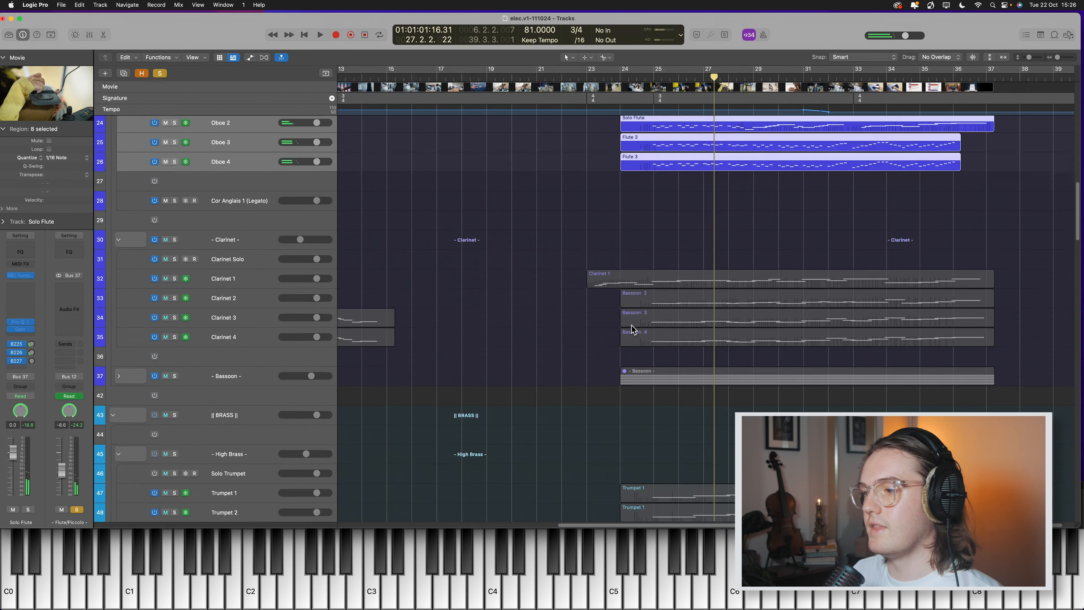
Solo the Viola and Cello stacks as well and add their eight long regions to the flute and oboe selection
scroll(612, 395, down, 10)
scroll(612, 395, down, 10)
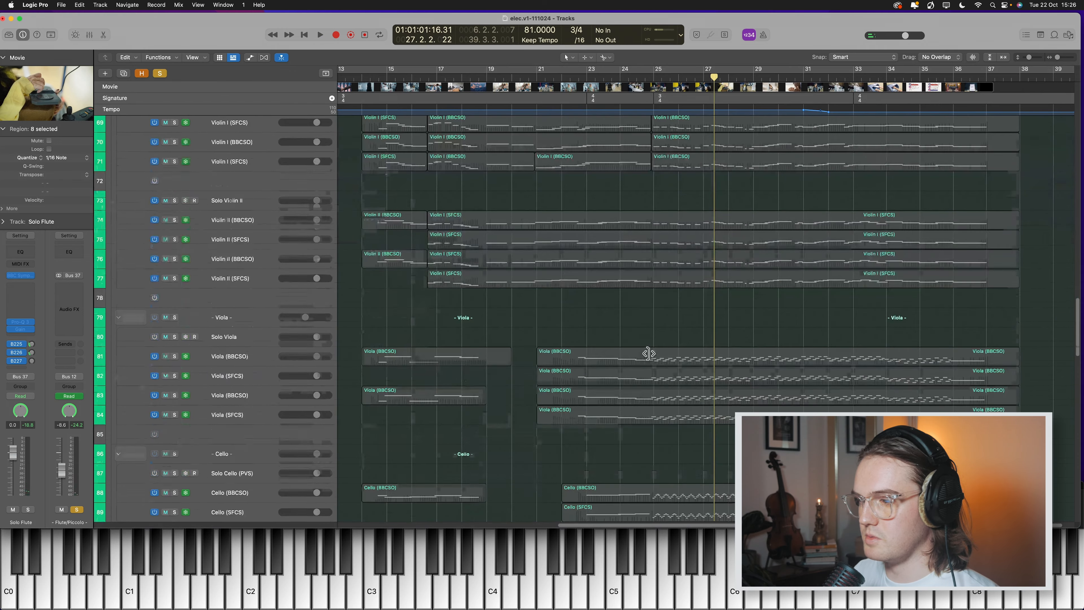
click(175, 272)
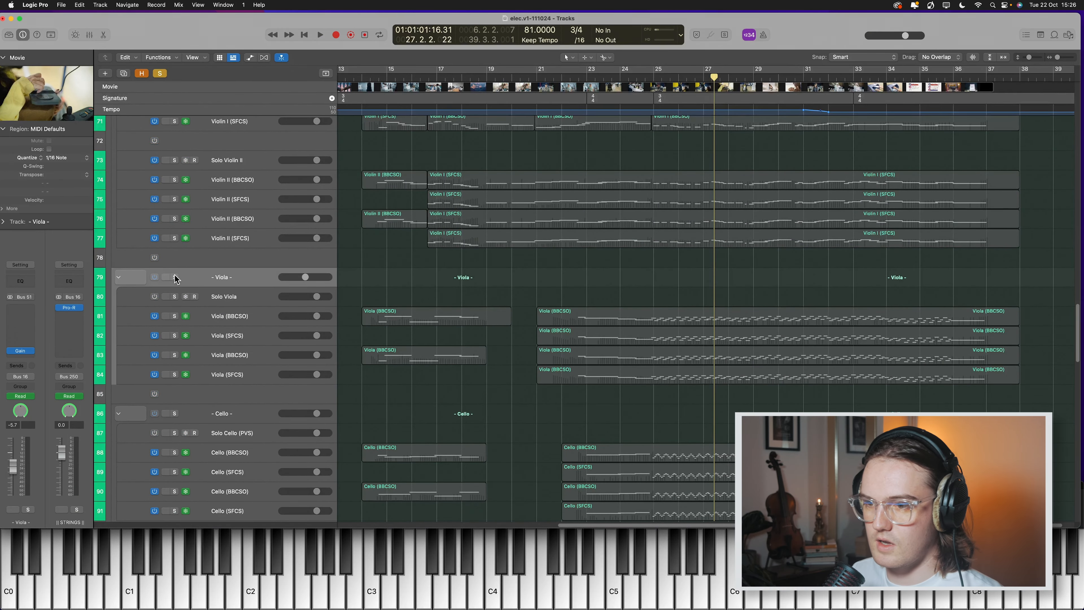
click(174, 277)
click(174, 414)
scroll(903, 359, up, 5)
scroll(904, 360, down, 5)
drag(953, 207, 852, 416)
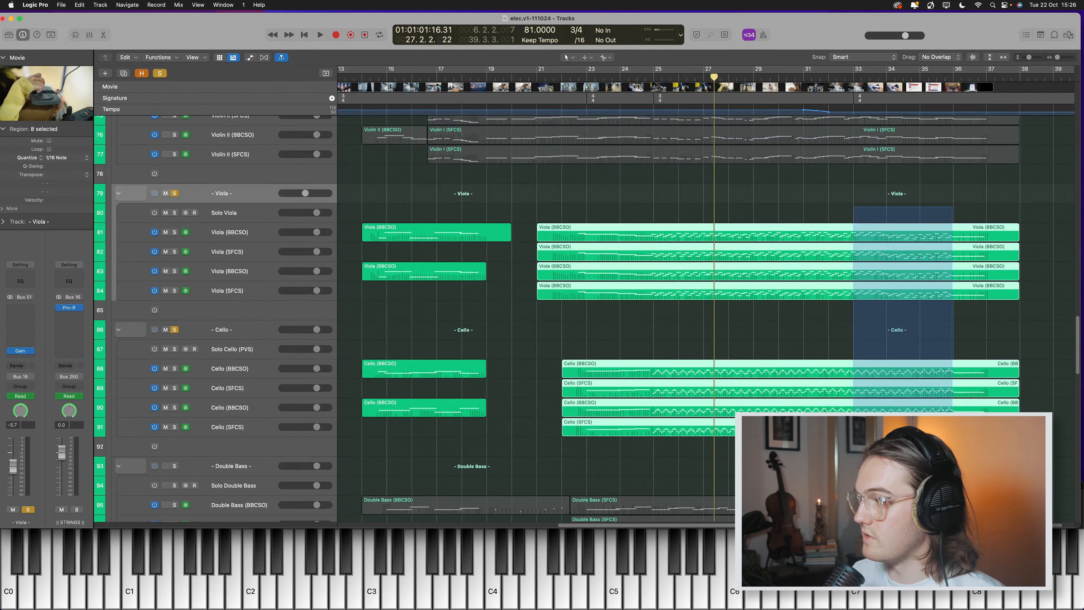
Play the flute, oboe, viola and cello parts together from bar 25 into bar 28, and clear all solos
scroll(825, 368, up, 12)
key(space)
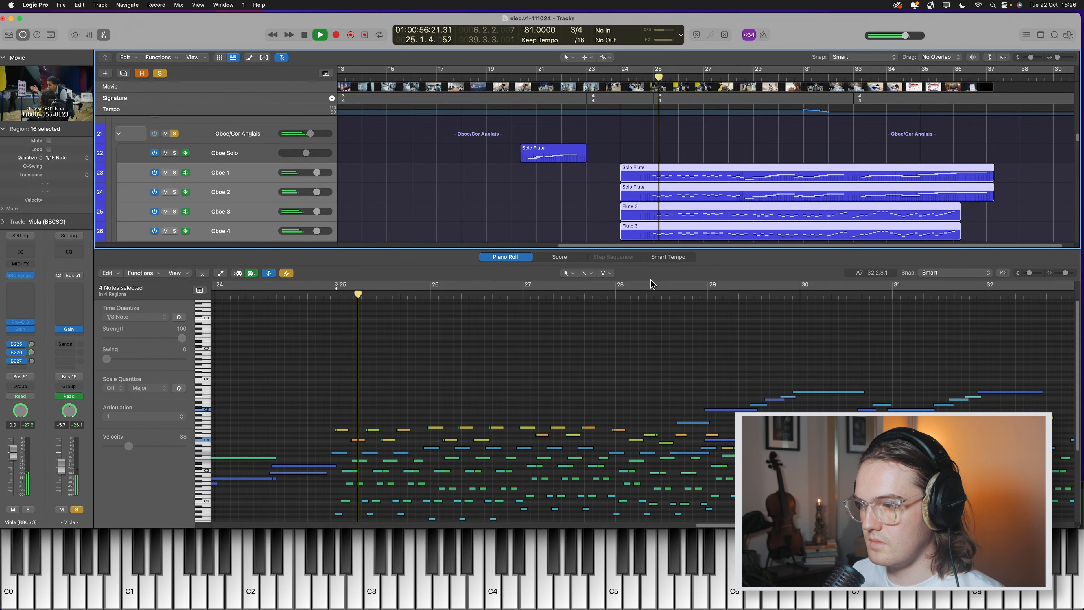
scroll(619, 374, down, 4)
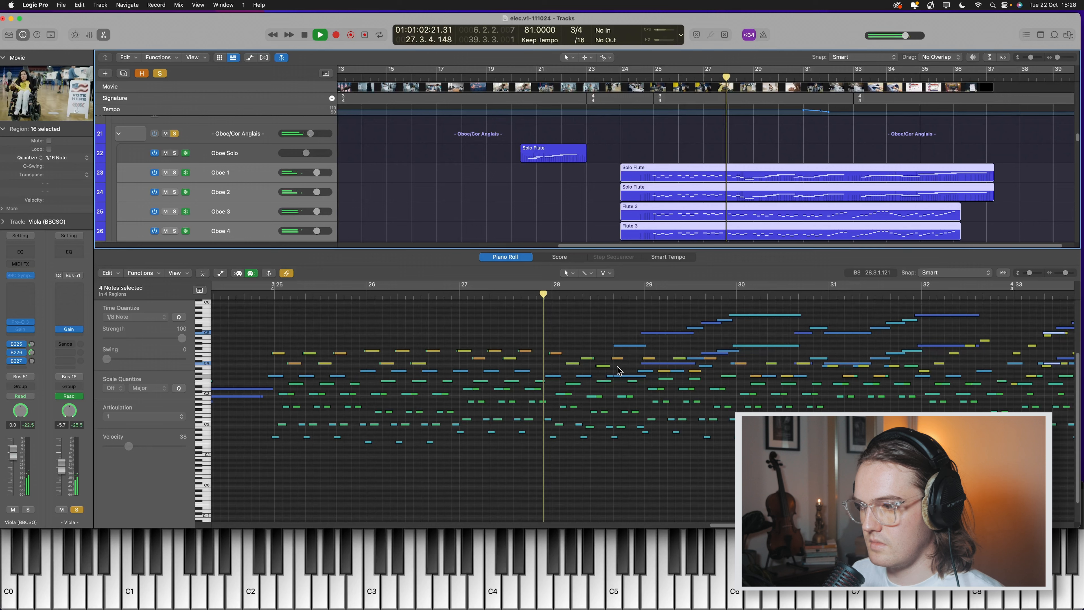
key(space)
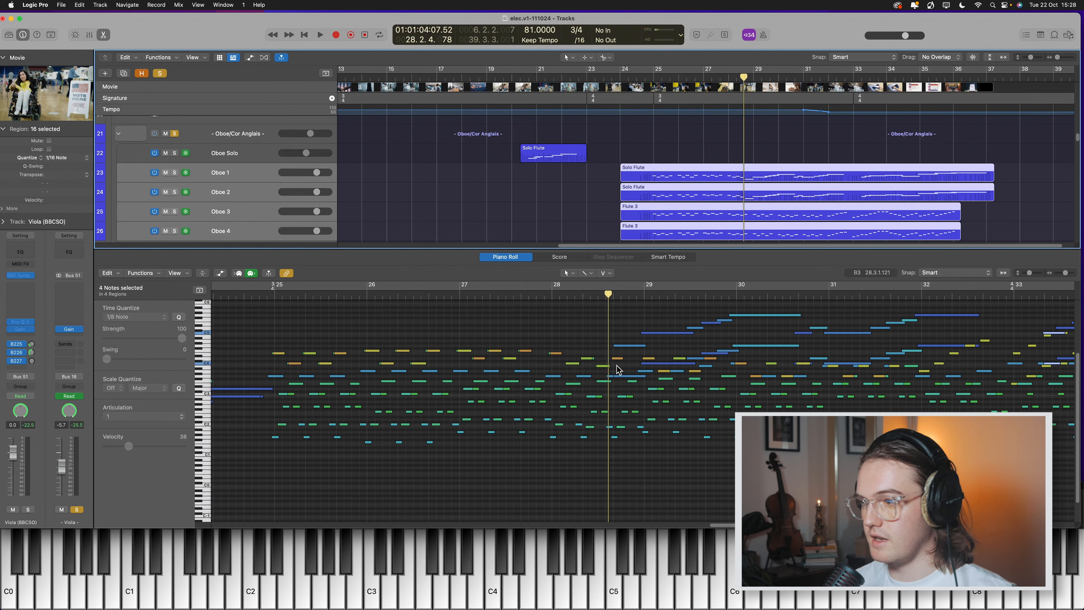
key(e)
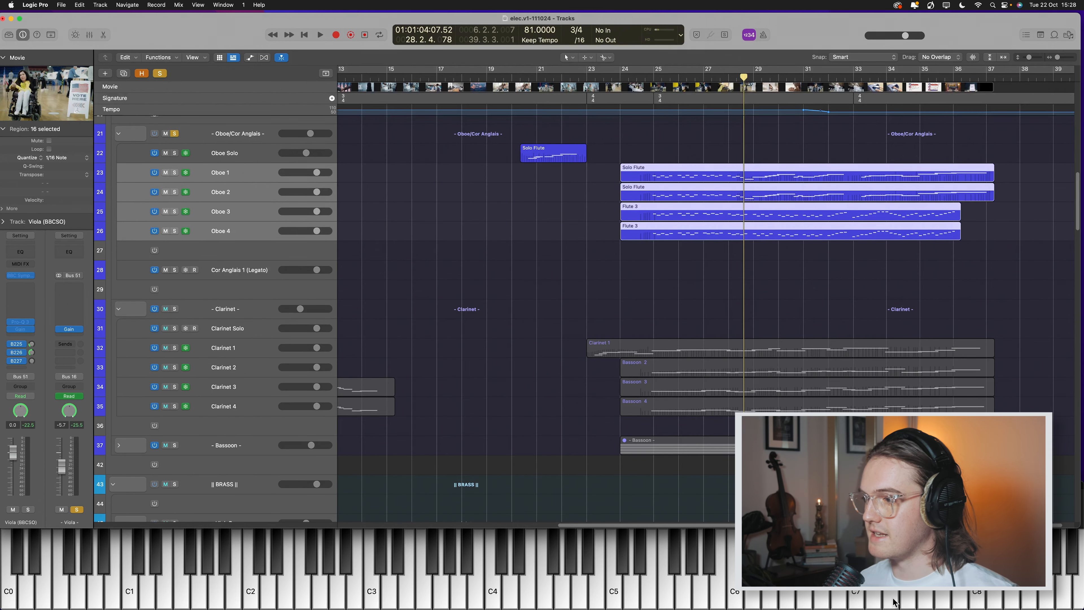
click(161, 73)
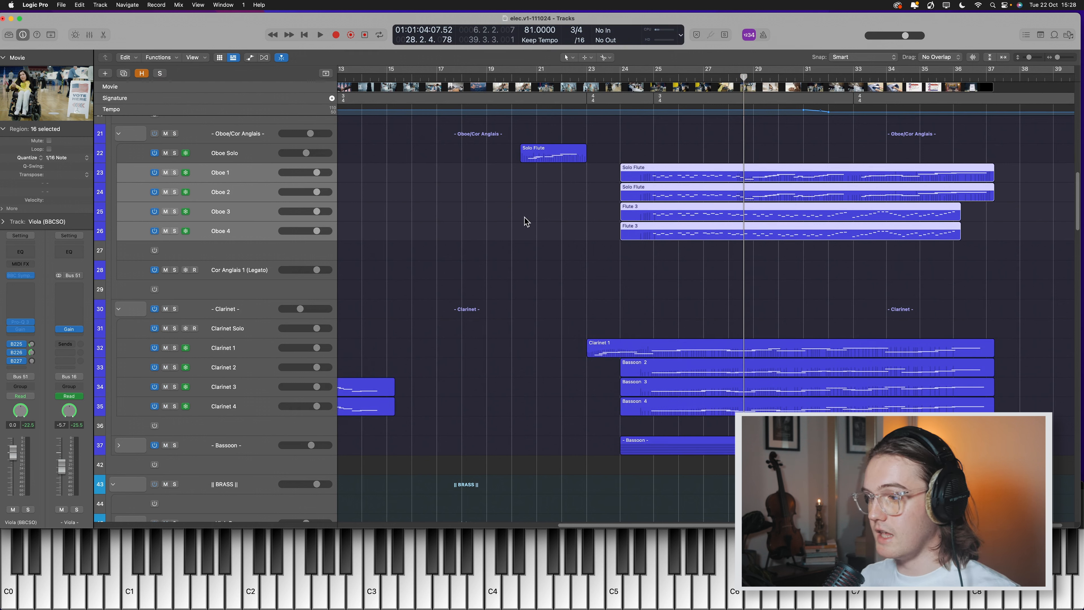
Select the long regions on the four Clarinet tracks and the Bassoon stack, and expand the Bassoon stack
scroll(538, 278, down, 10)
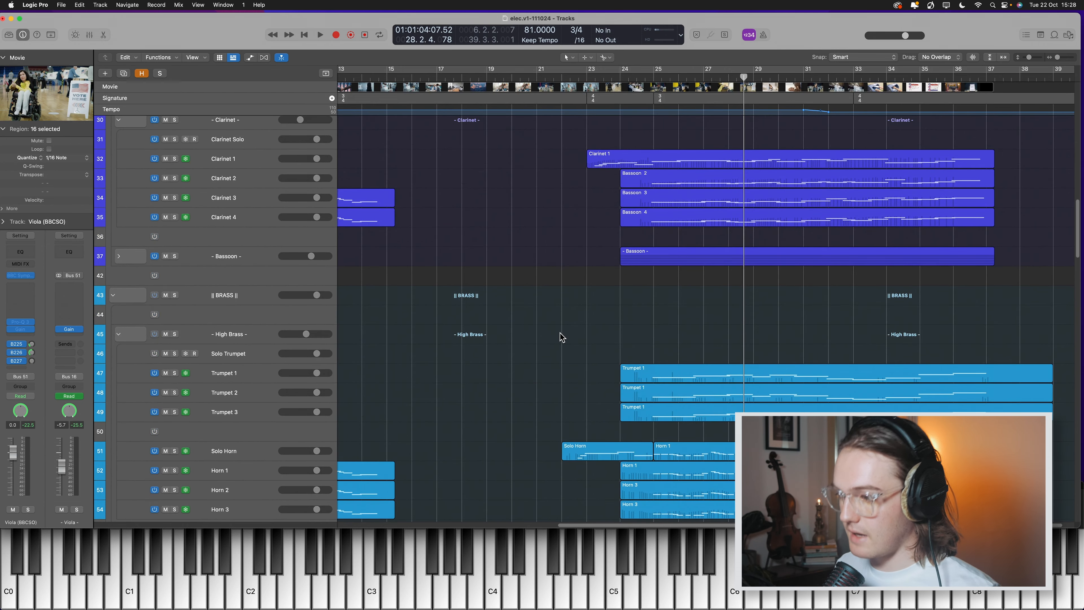
scroll(557, 340, down, 1)
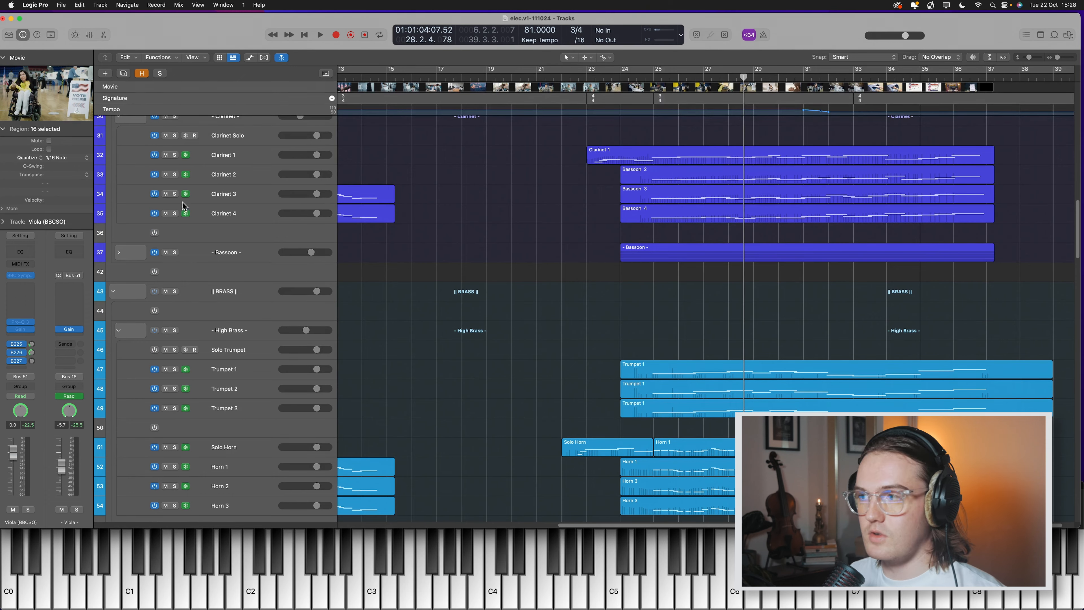
scroll(606, 329, up, 2)
drag(766, 311, 725, 175)
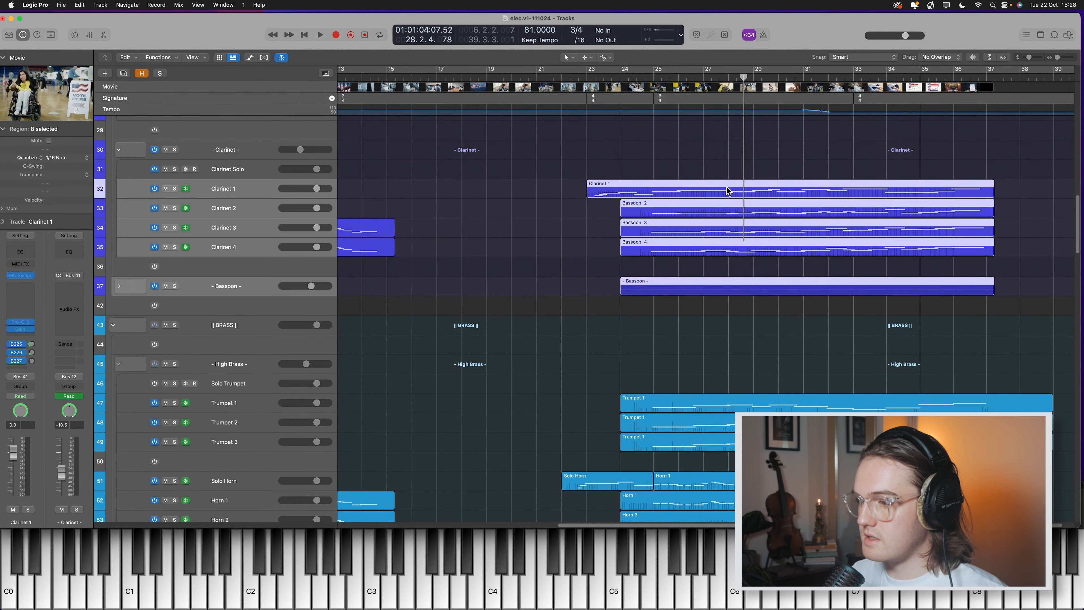
double_click(726, 185)
drag(734, 251, 735, 521)
click(119, 217)
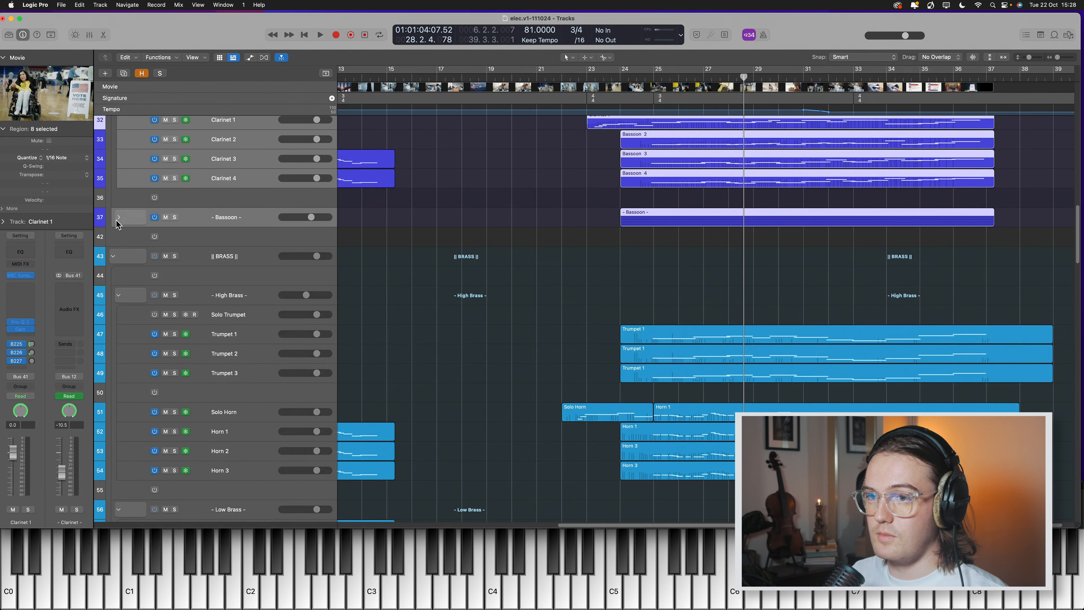
scroll(764, 294, up, 2)
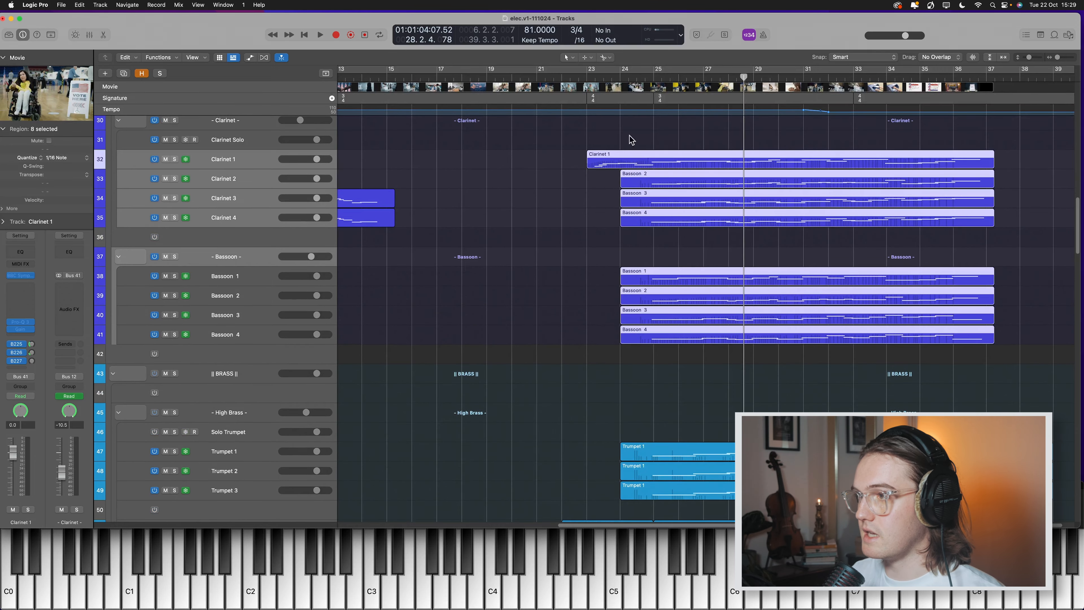
Solo the four Clarinet tracks and the Bassoon stack, and open their eight regions in the Piano Roll during playback from bar 24
drag(657, 80, 641, 80)
scroll(596, 322, up, 4)
key(ctrl+s)
key(space)
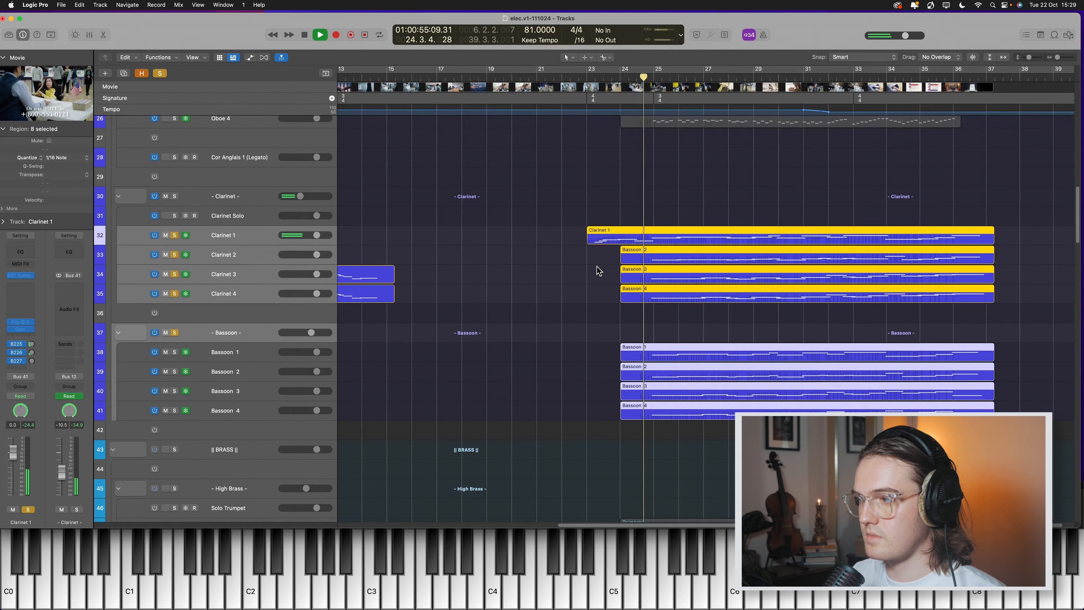
double_click(698, 418)
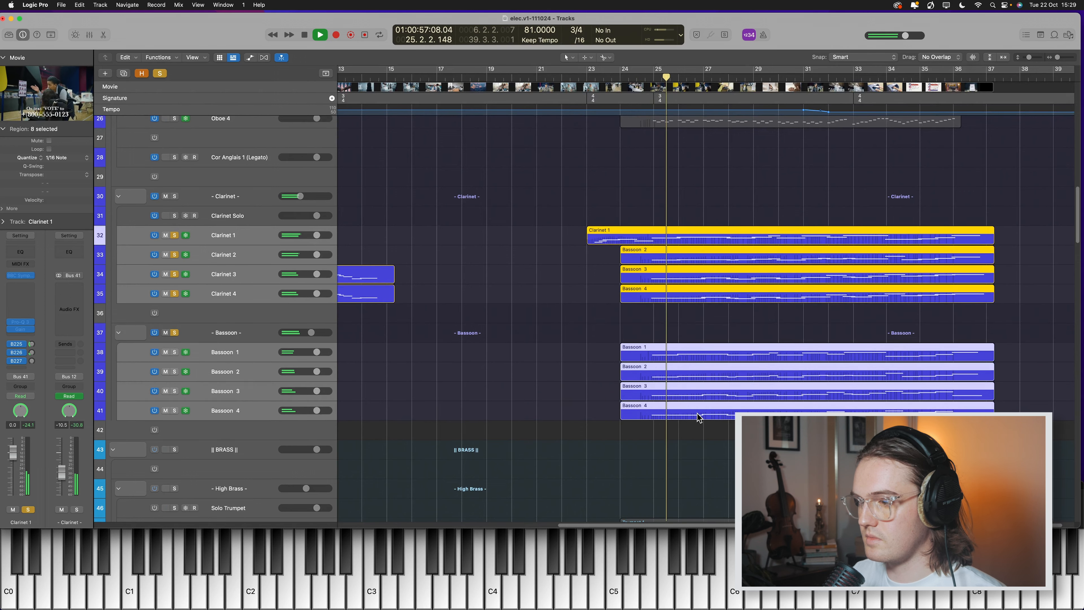
Follow the sustained clarinet and bassoon notes in the Piano Roll during playback from bar 26 to bar 33
scroll(554, 388, right, 3)
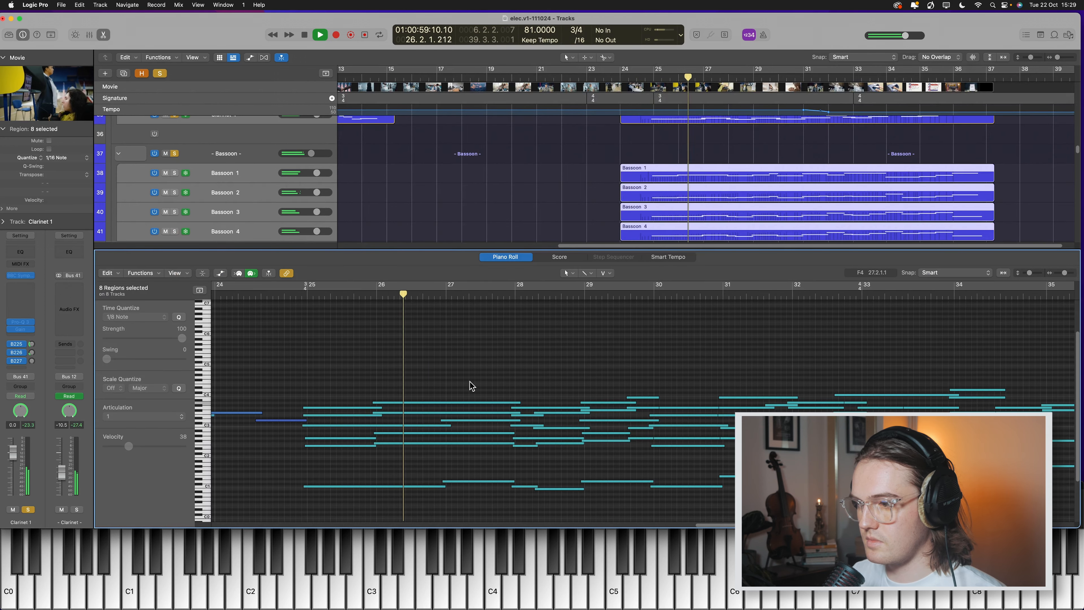
scroll(471, 384, right, 2)
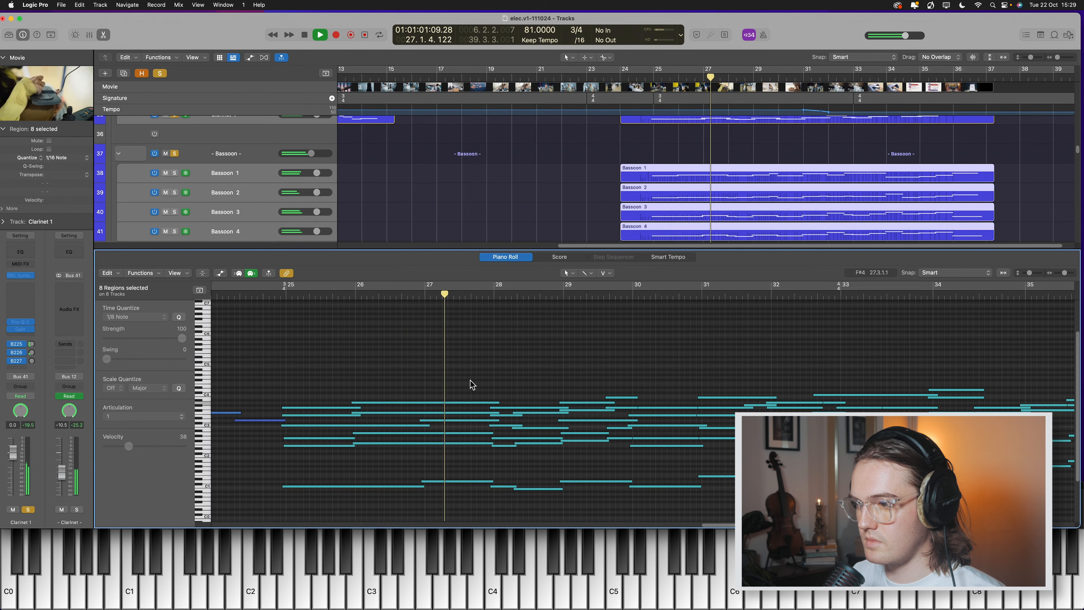
scroll(472, 385, right, 3)
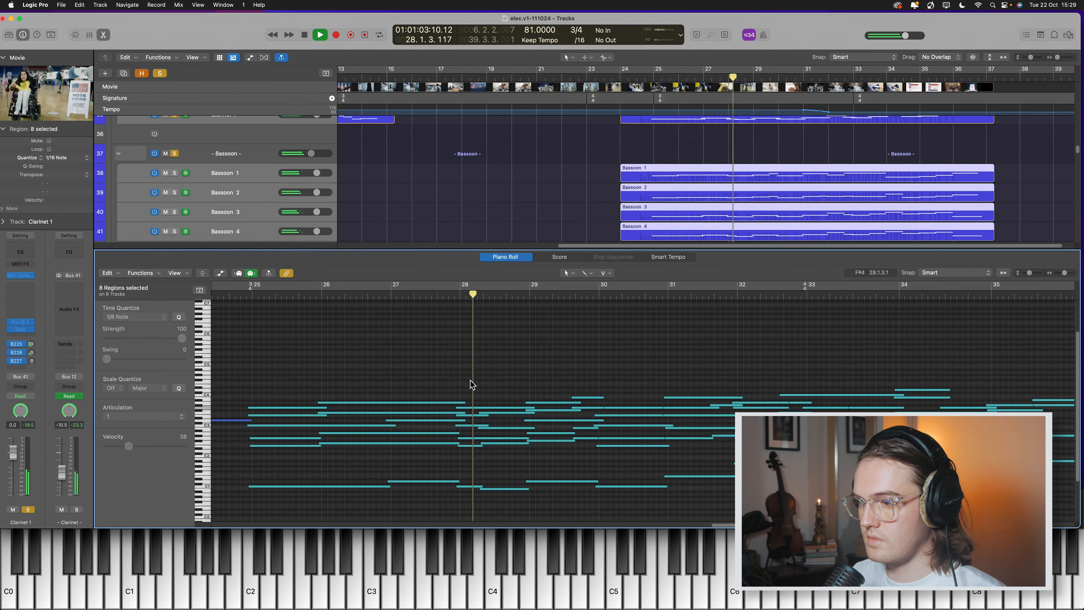
scroll(471, 384, right, 3)
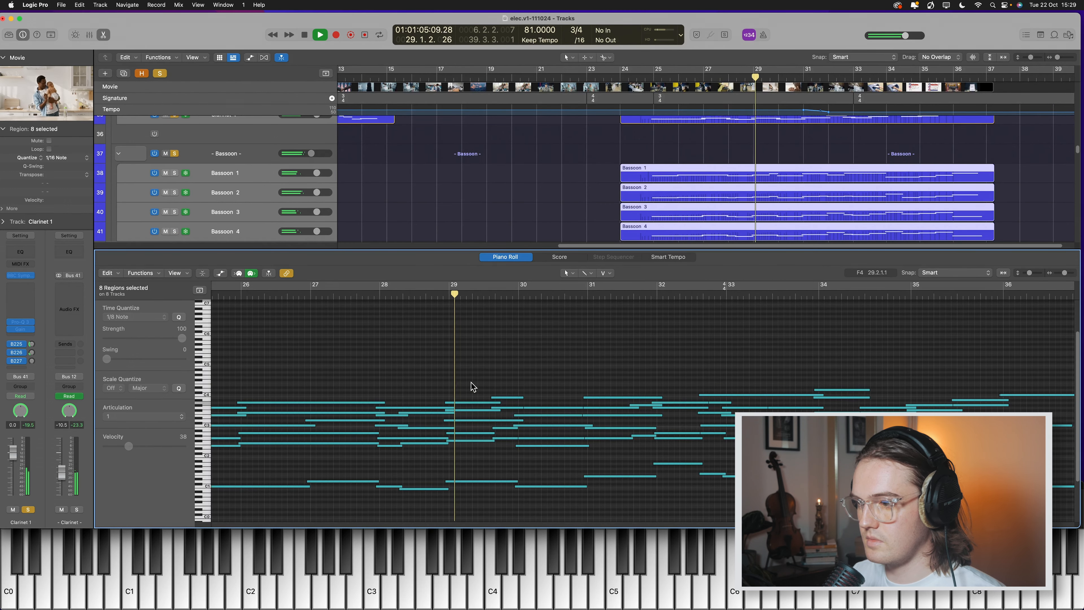
scroll(472, 386, right, 1)
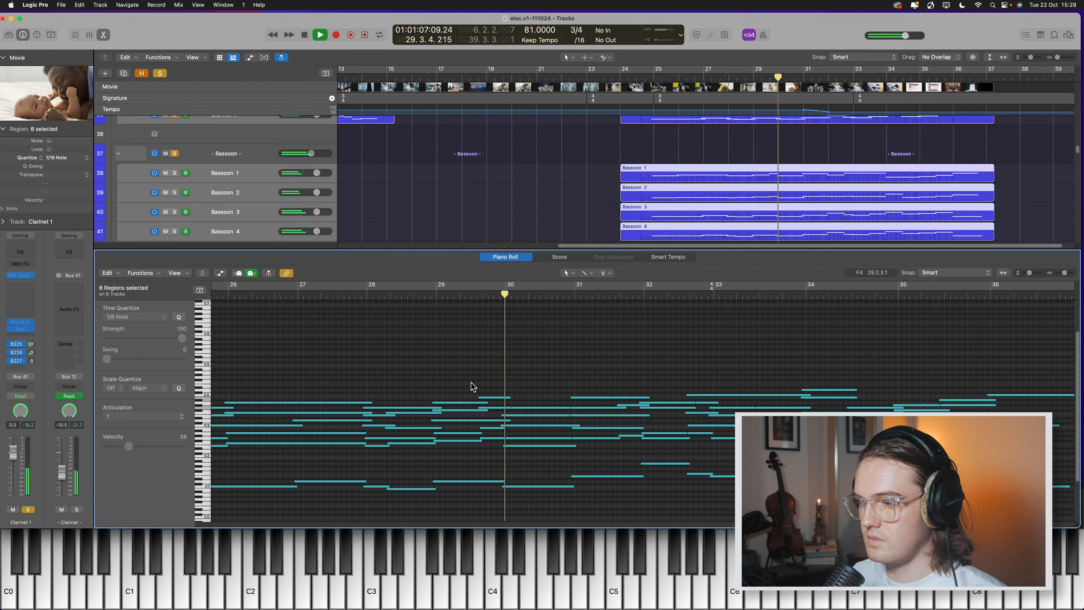
scroll(497, 389, right, 3)
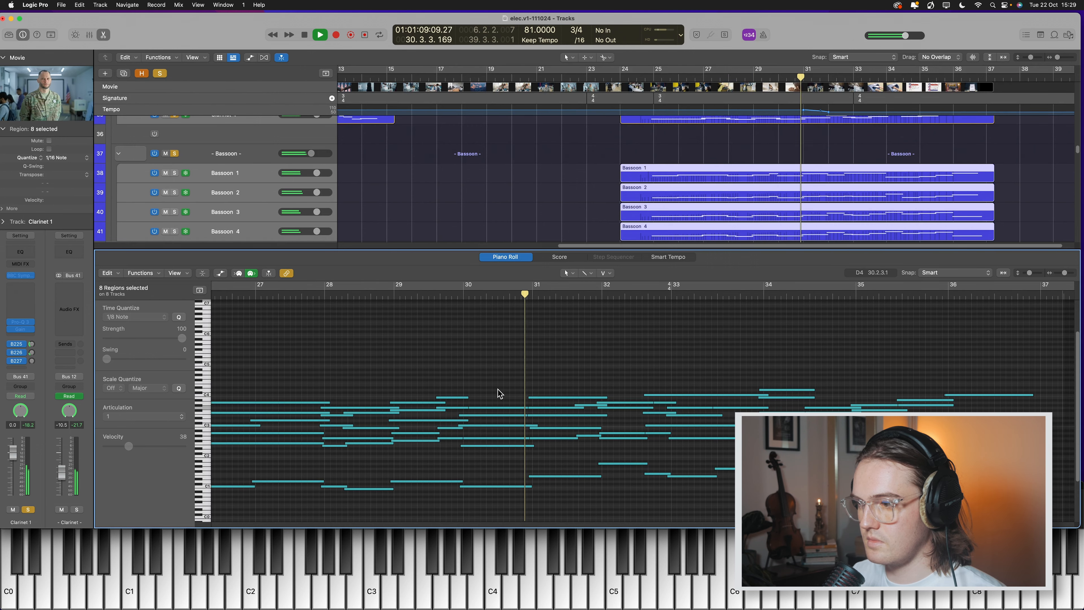
scroll(497, 389, right, 3)
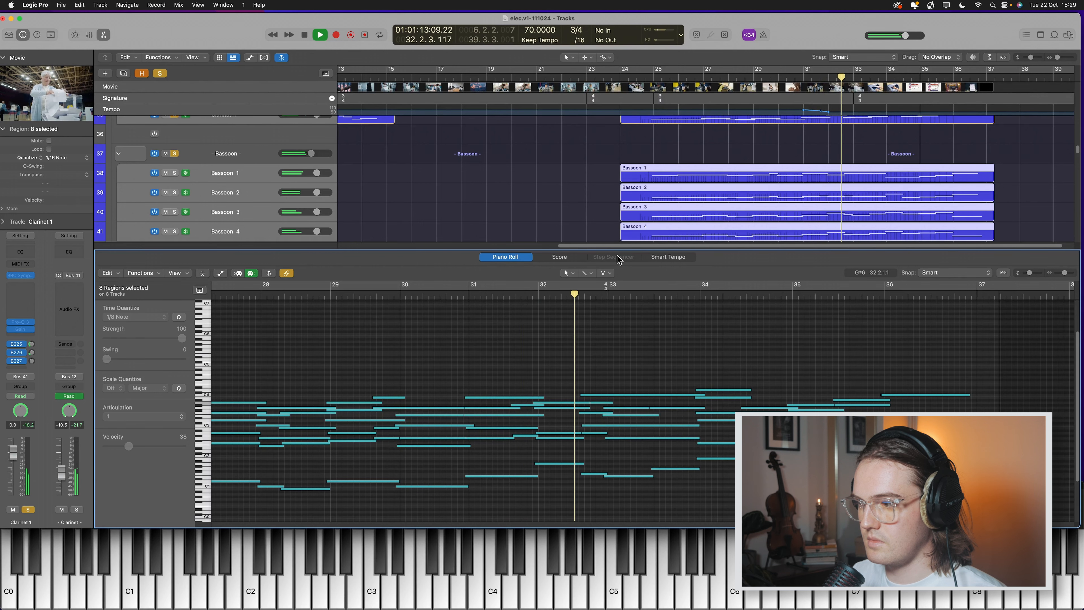
scroll(624, 307, right, 1)
scroll(625, 307, right, 2)
key(space)
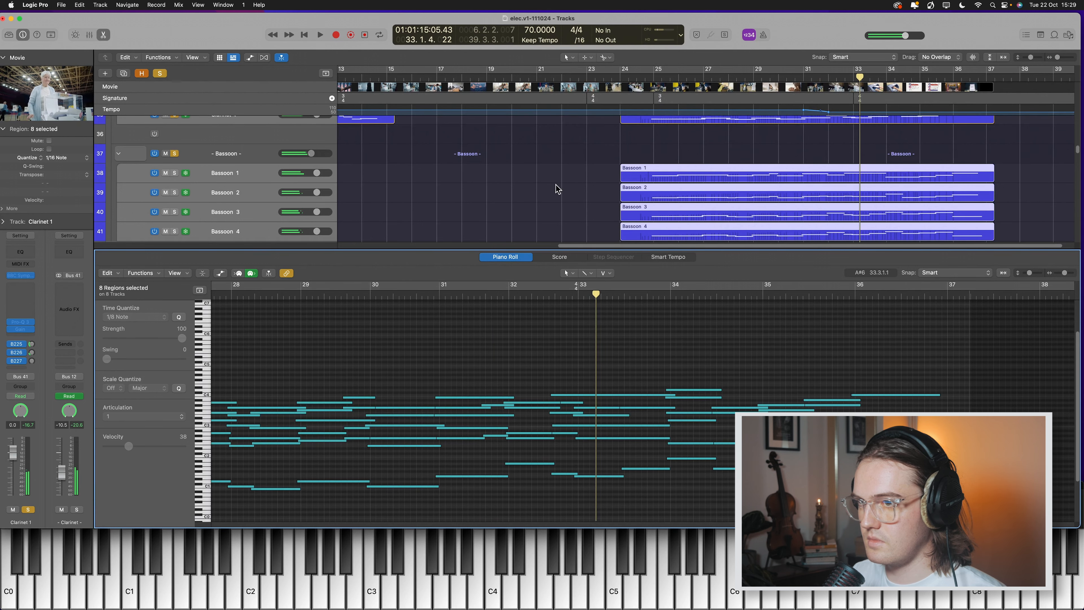
Close the Piano Roll and clear the solos on the Clarinet tracks and the Bassoon stack
click(556, 188)
key(e)
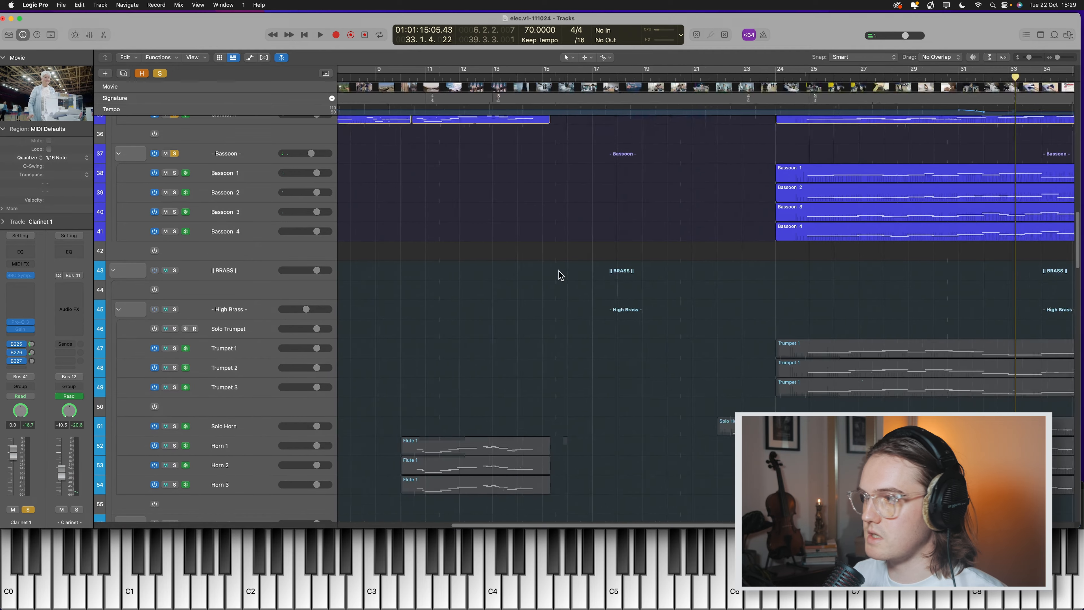
scroll(176, 415, up, 15)
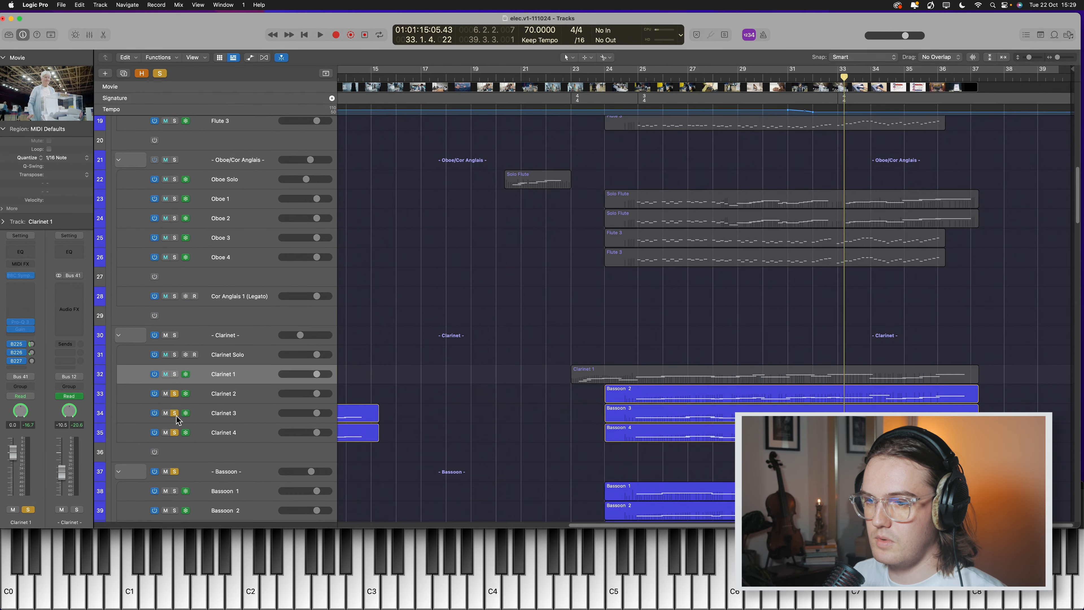
click(174, 471)
scroll(736, 234, down, 8)
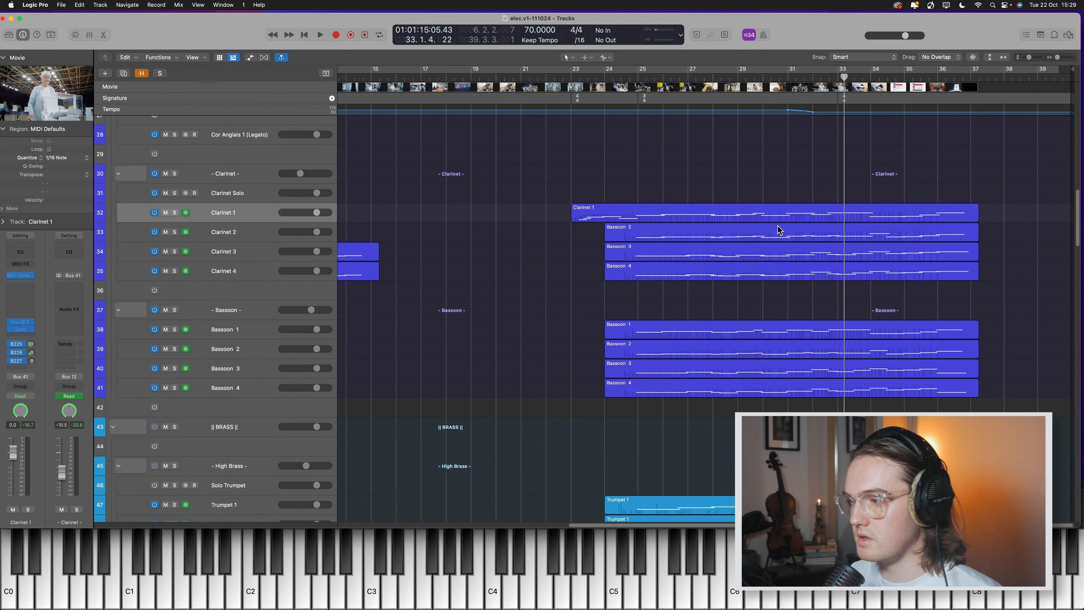
Open the three Trumpet regions in the Piano Roll, and play them soloed from bar 24 into bar 28
scroll(786, 299, down, 4)
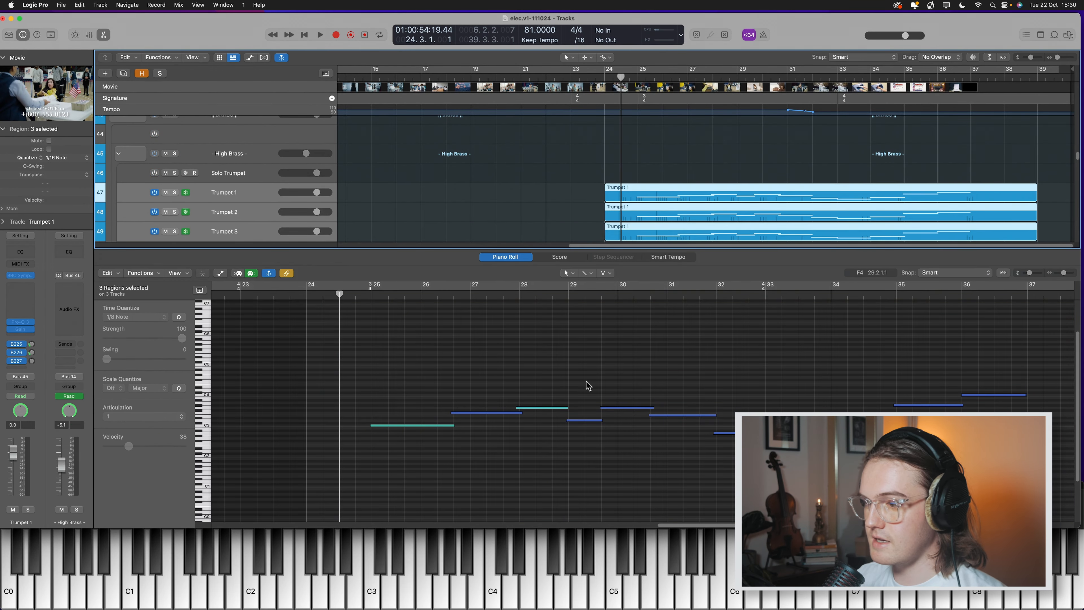
scroll(672, 197, down, 1)
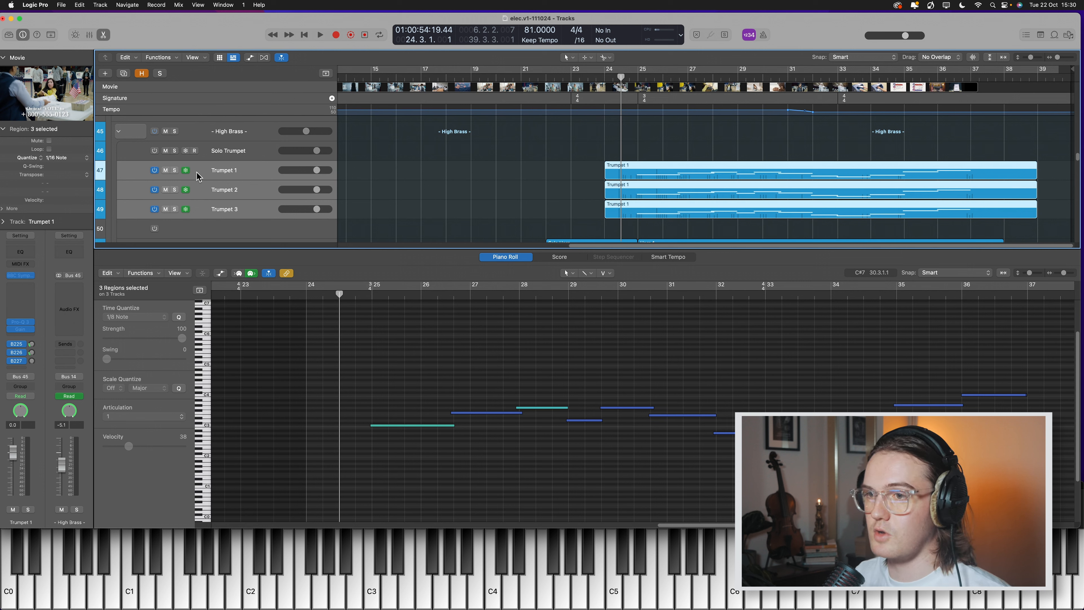
key(s)
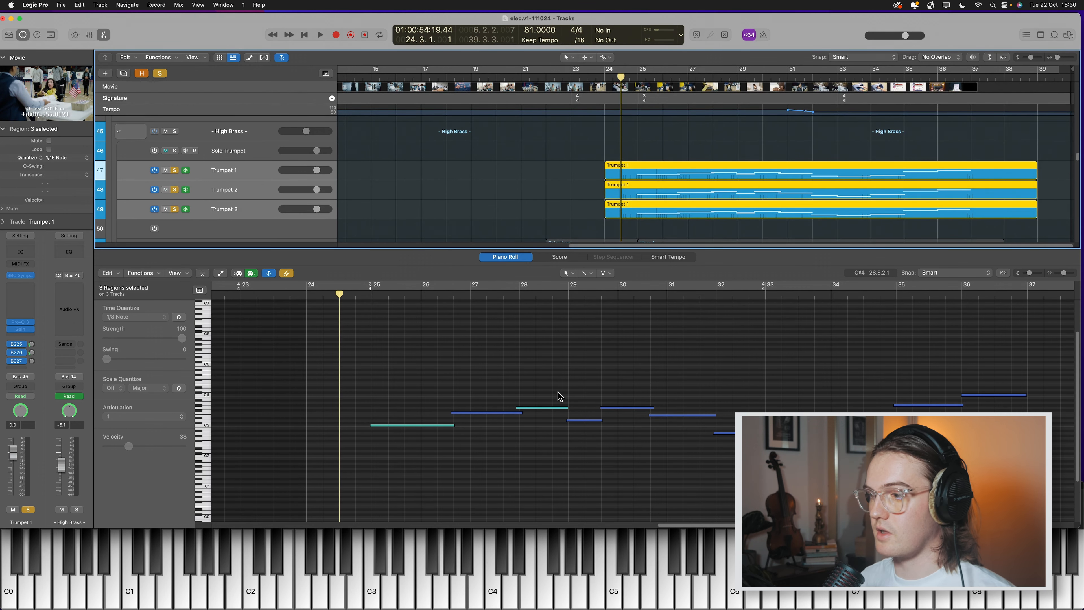
key(space)
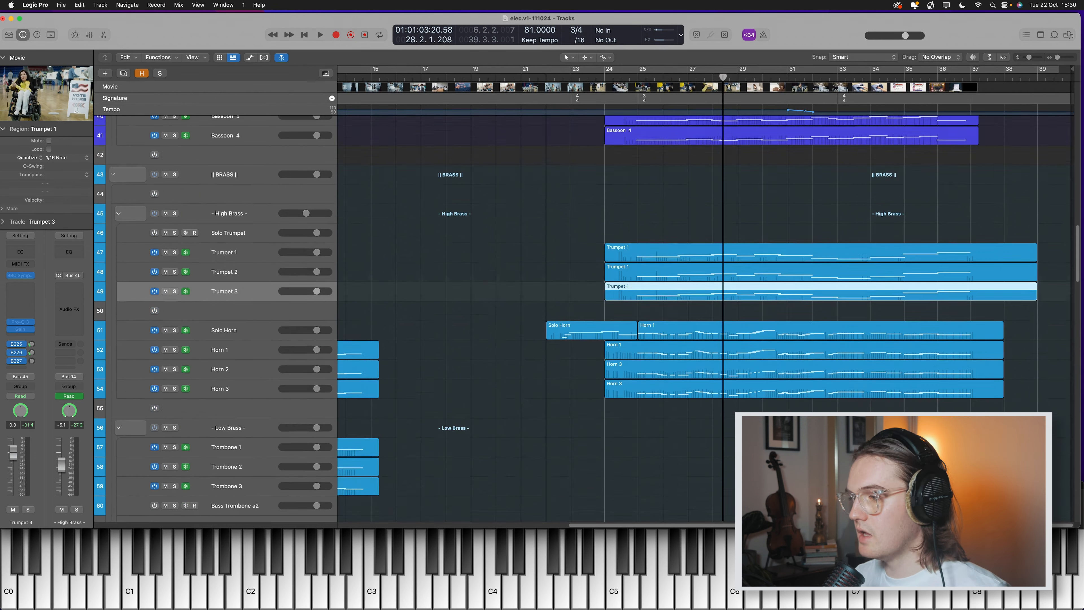
Select the four long Violin I regions covering bar 25 onward and view their notes in the Piano Roll
scroll(771, 397, down, 6)
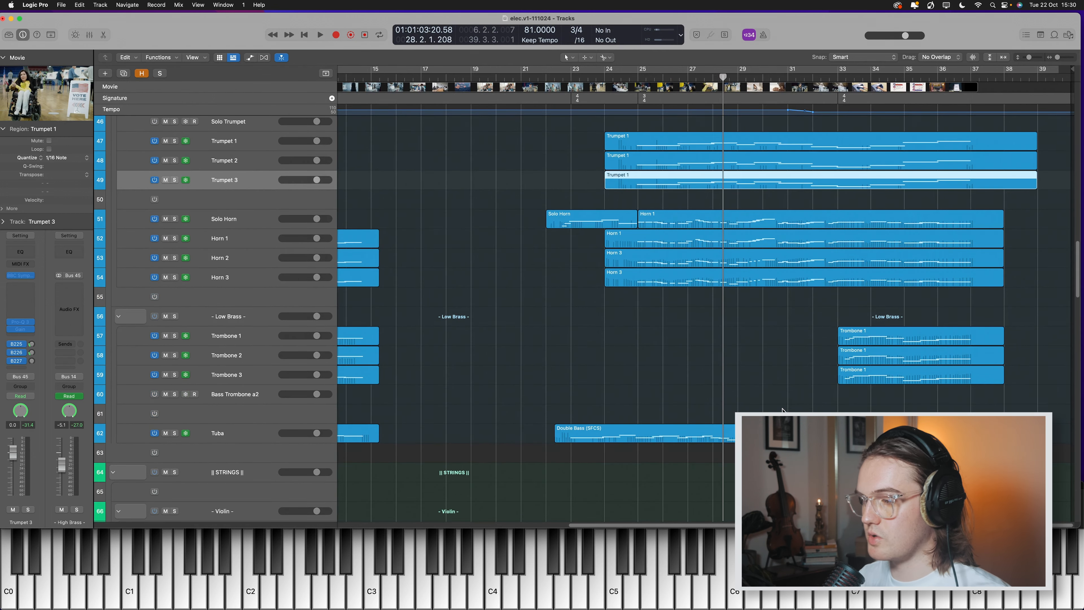
scroll(768, 393, down, 3)
scroll(763, 383, down, 4)
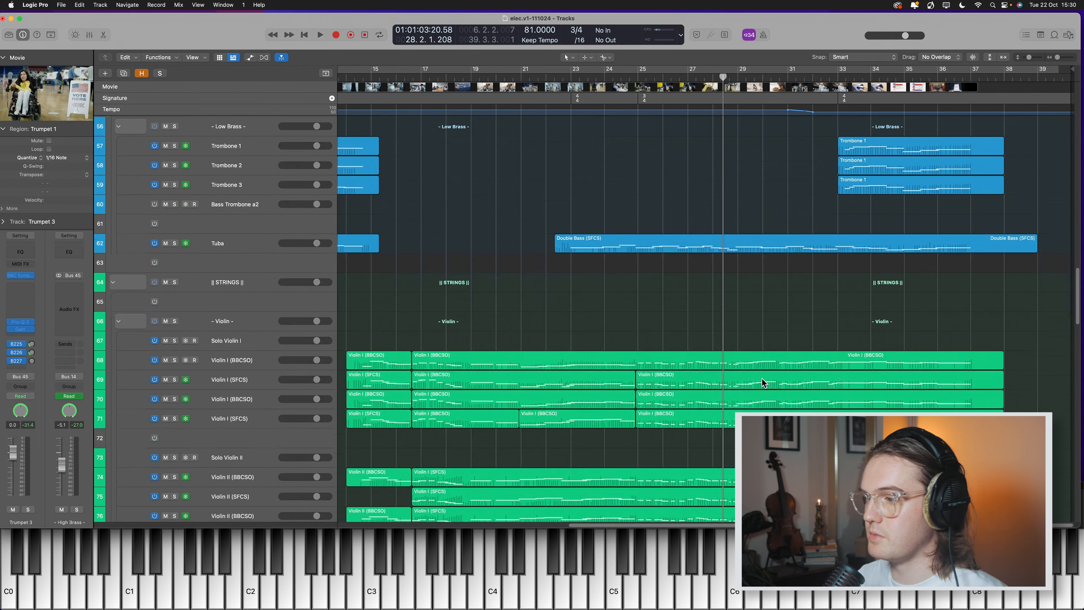
scroll(761, 378, down, 20)
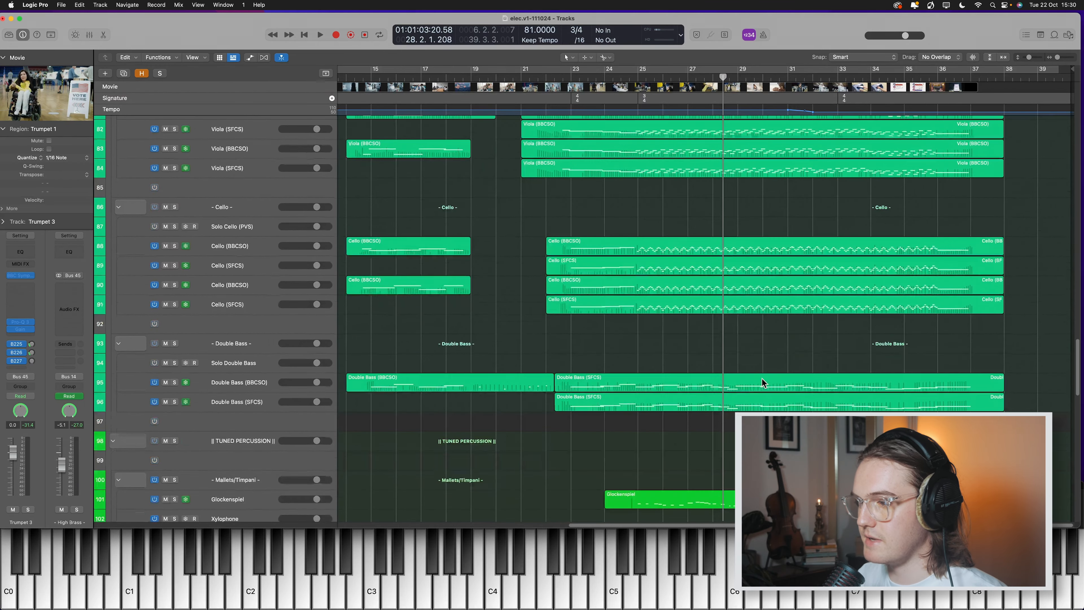
scroll(761, 378, up, 15)
drag(699, 225, 712, 338)
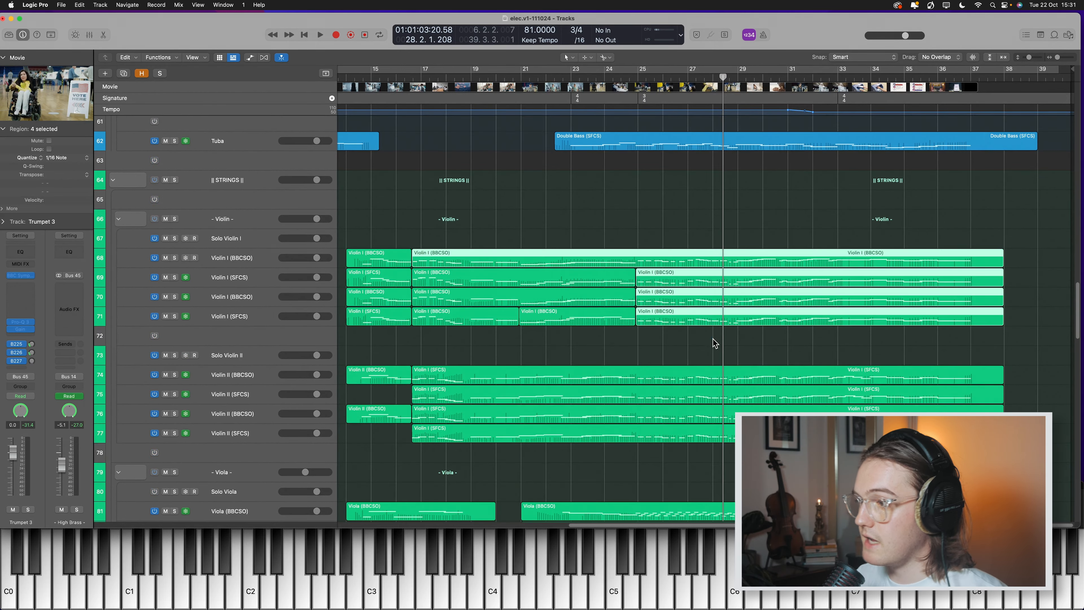
key(e)
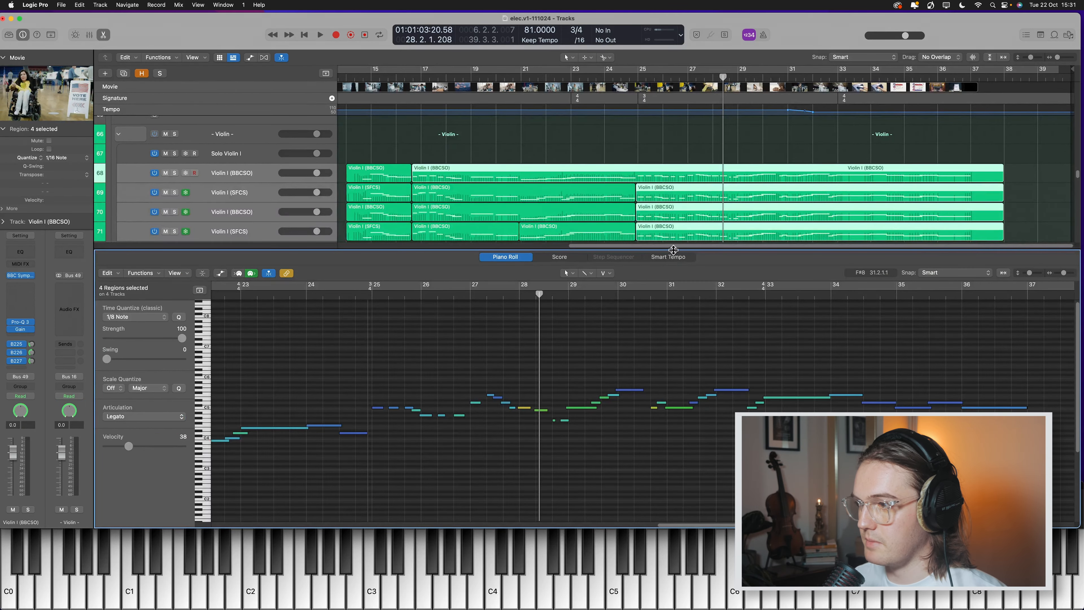
key(e)
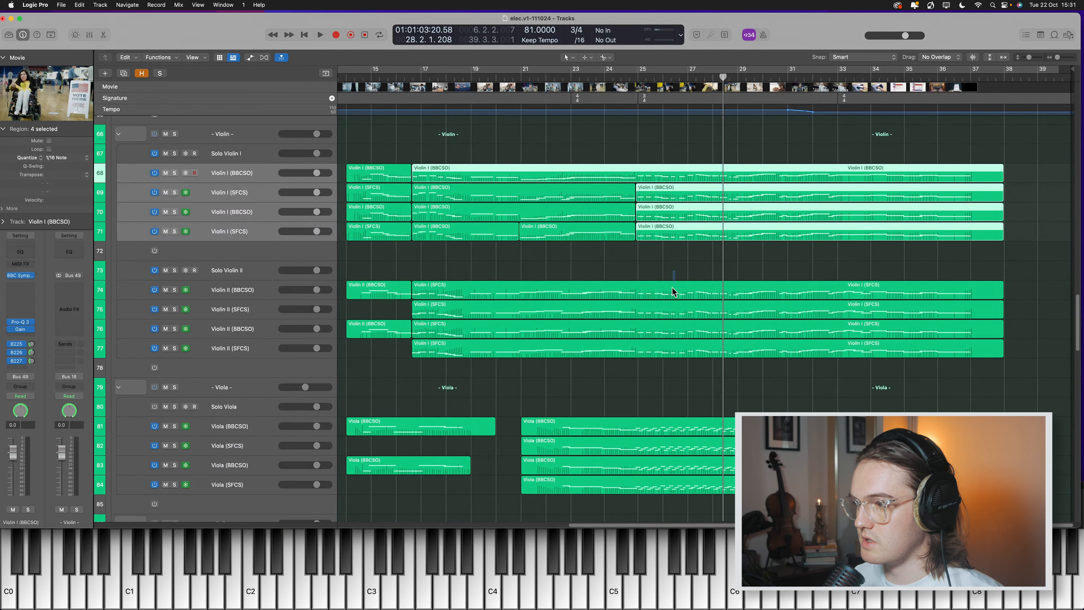
Add the four long Violin II regions to the selection and view both violin parts together in the Piano Roll
drag(671, 291, 667, 348)
key(e)
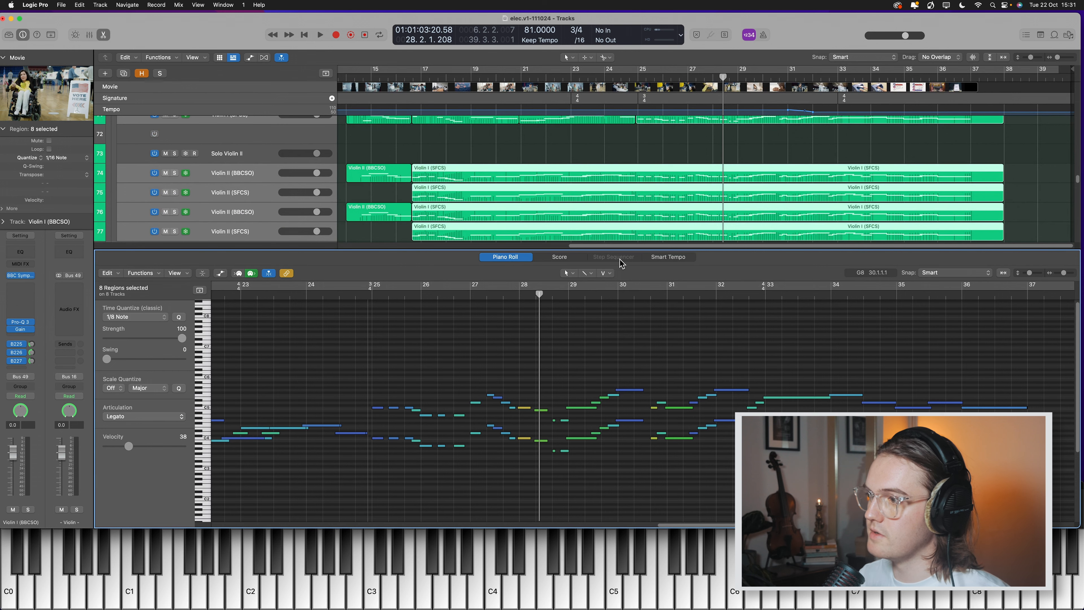
key(e)
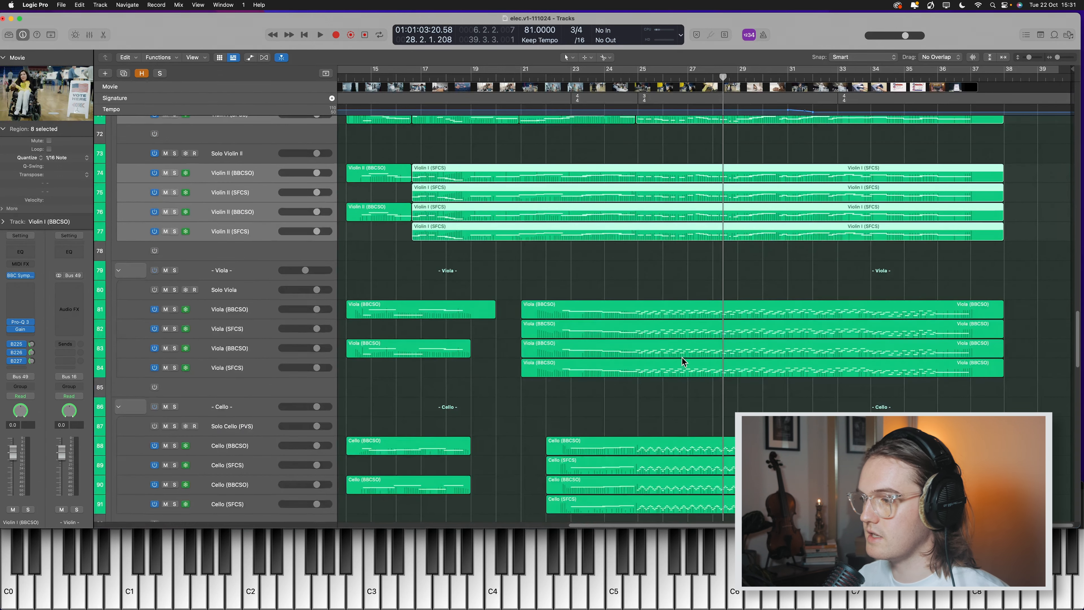
scroll(218, 271, down, 8)
click(174, 244)
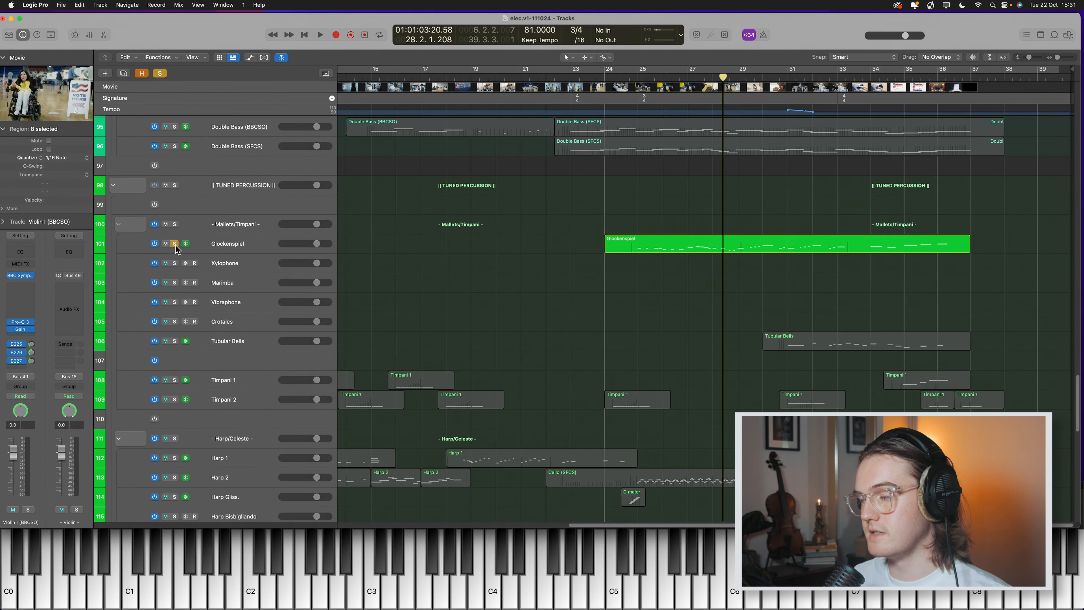
click(160, 75)
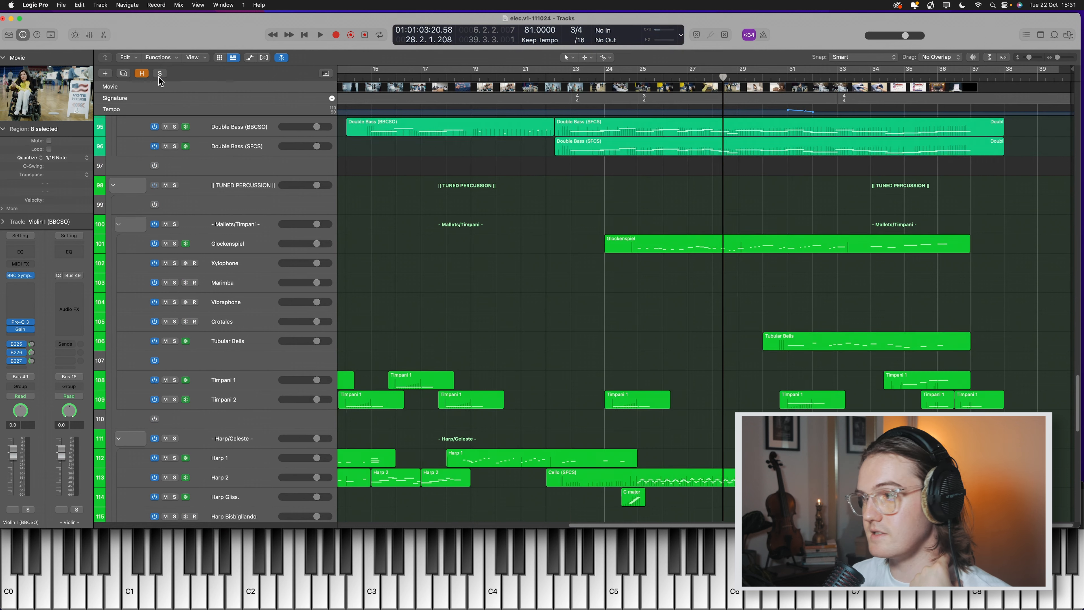
Solo the Harp 2 track and play it from bar 25 into bar 27
scroll(720, 434, down, 4)
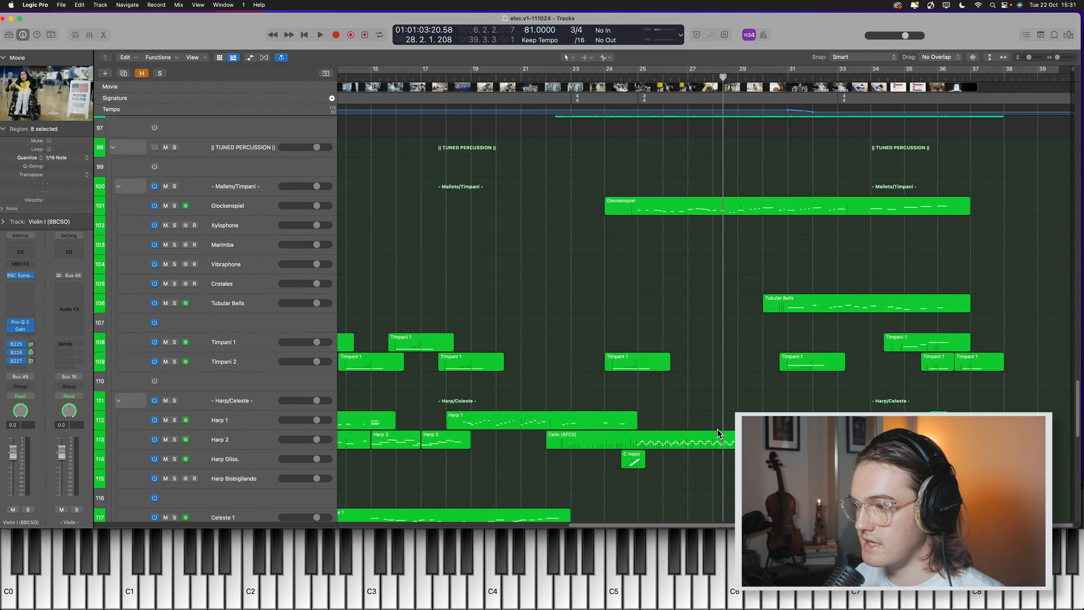
click(246, 404)
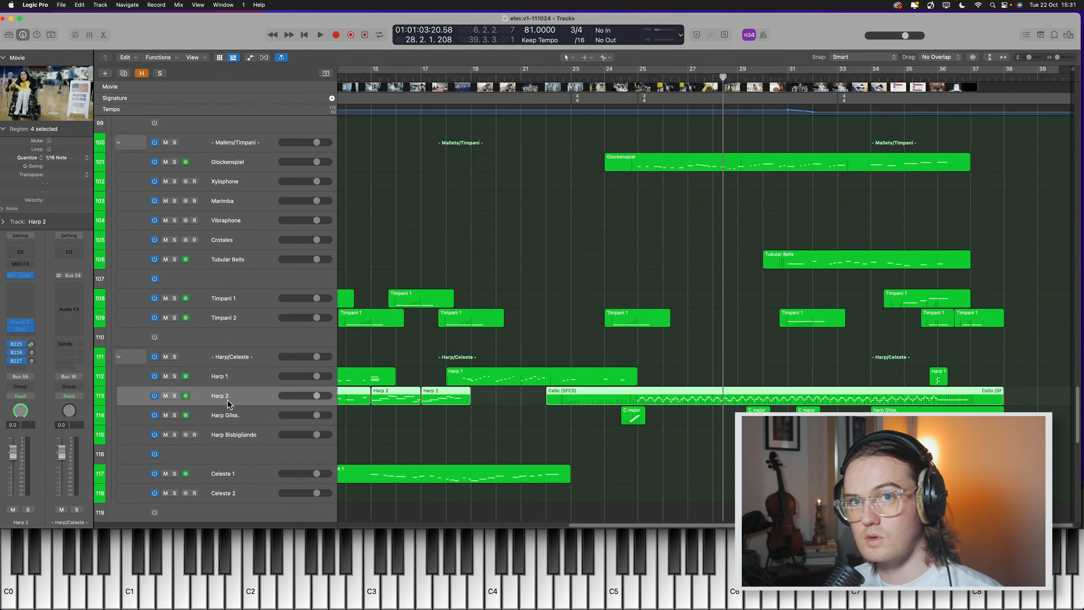
key(s)
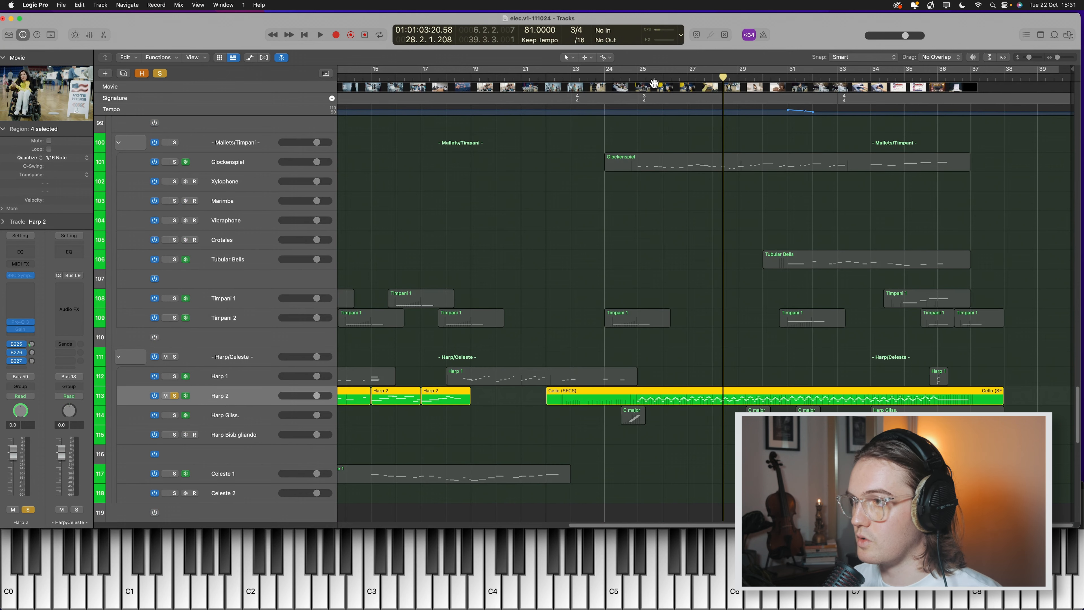
click(642, 79)
key(space)
scroll(676, 383, up, 5)
scroll(677, 387, down, 1)
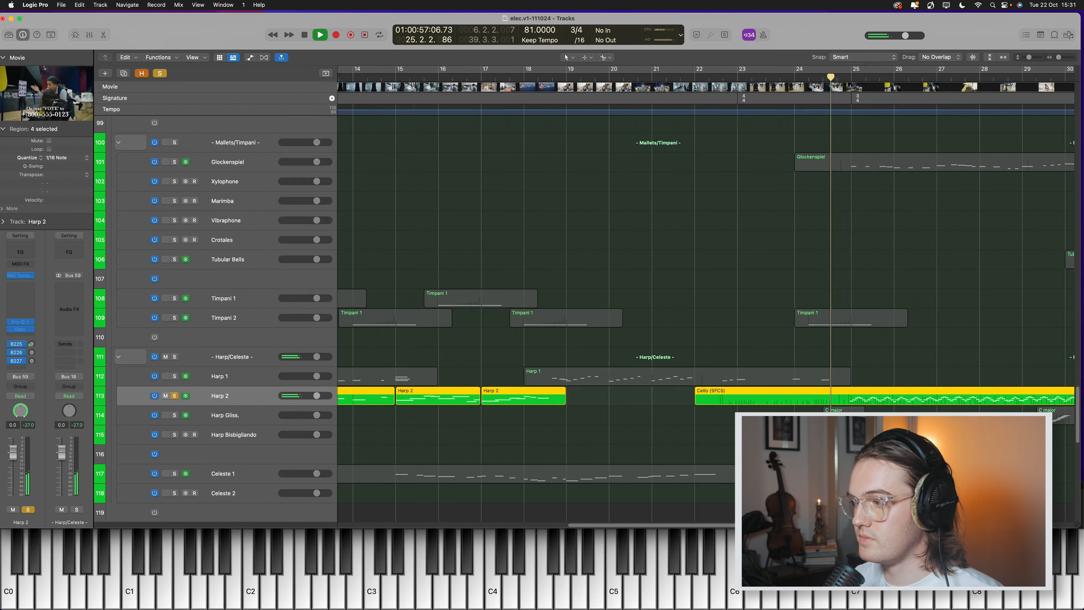
scroll(677, 387, down, 5)
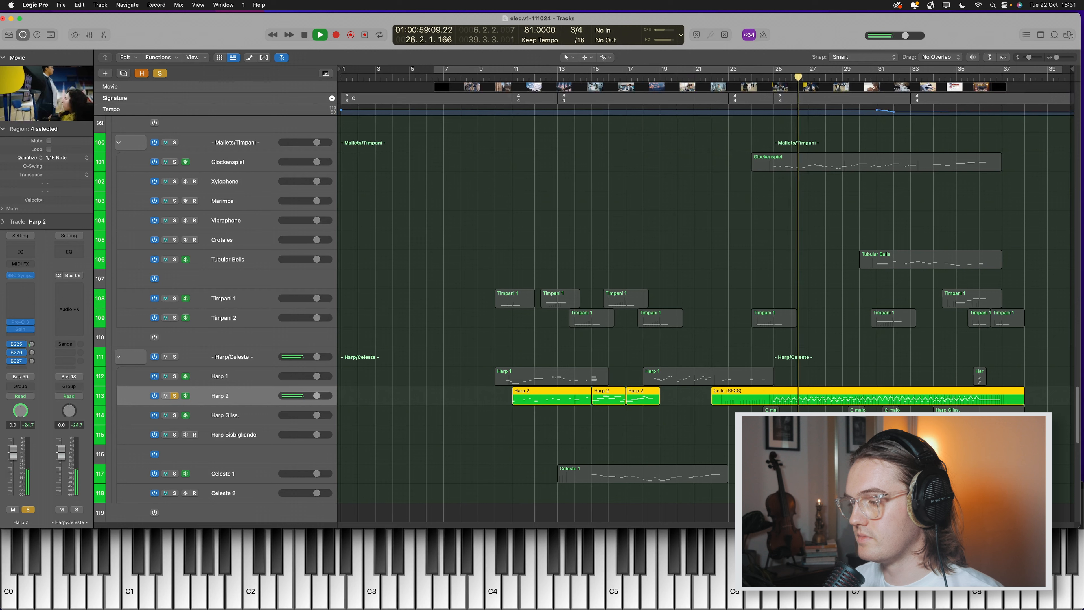
key(space)
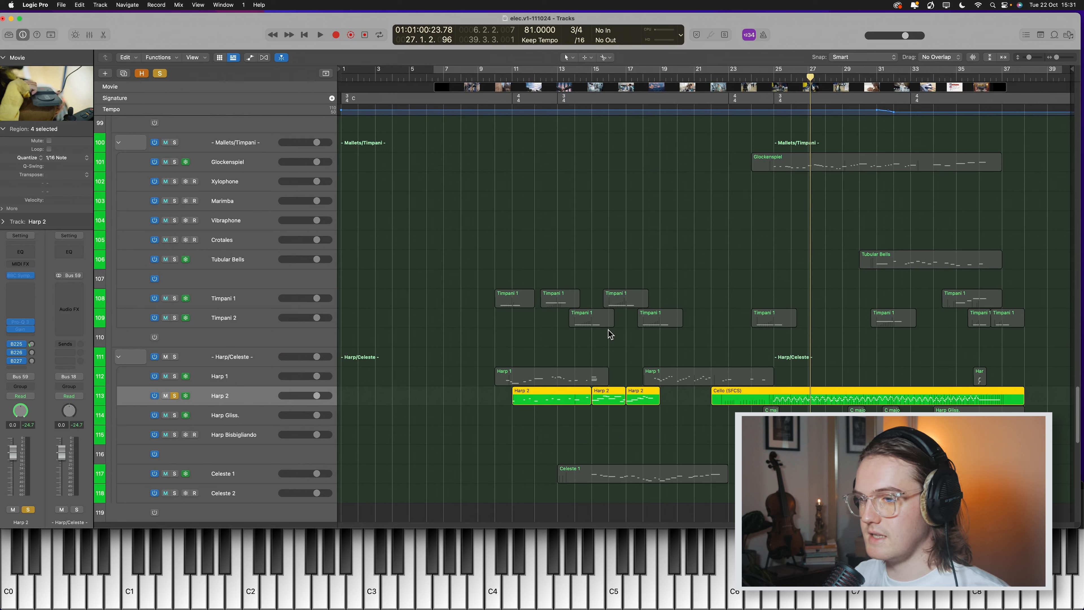
Clear the Harp 2 solo, then solo the Harp Gliss. track and play its glissando from bar 24 beat 3 into bar 25
key(super+Right)
key(super+Right)
scroll(793, 383, right, 4)
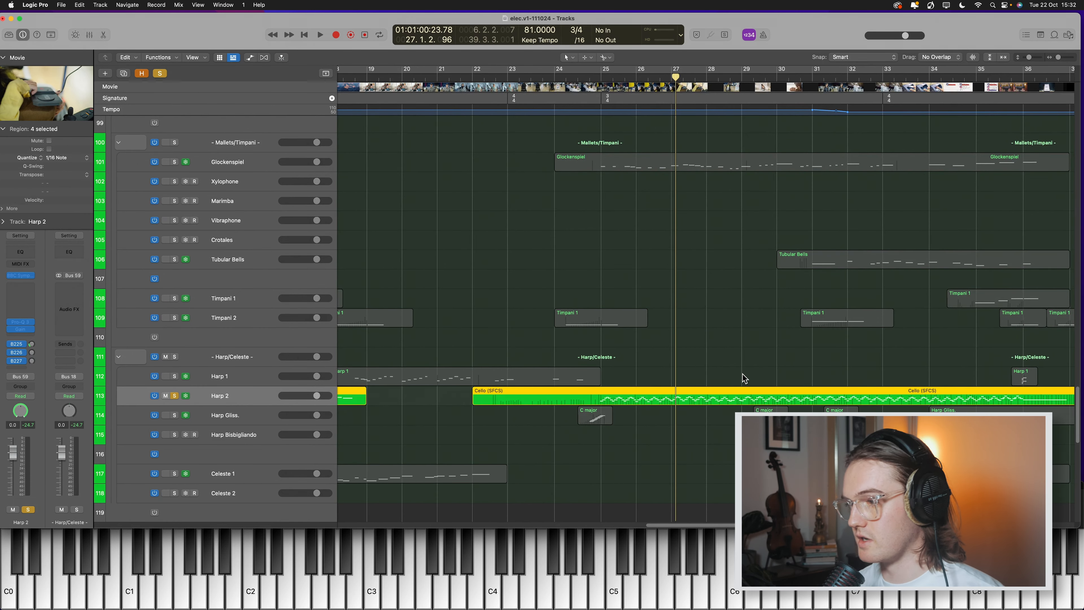
click(175, 395)
click(175, 415)
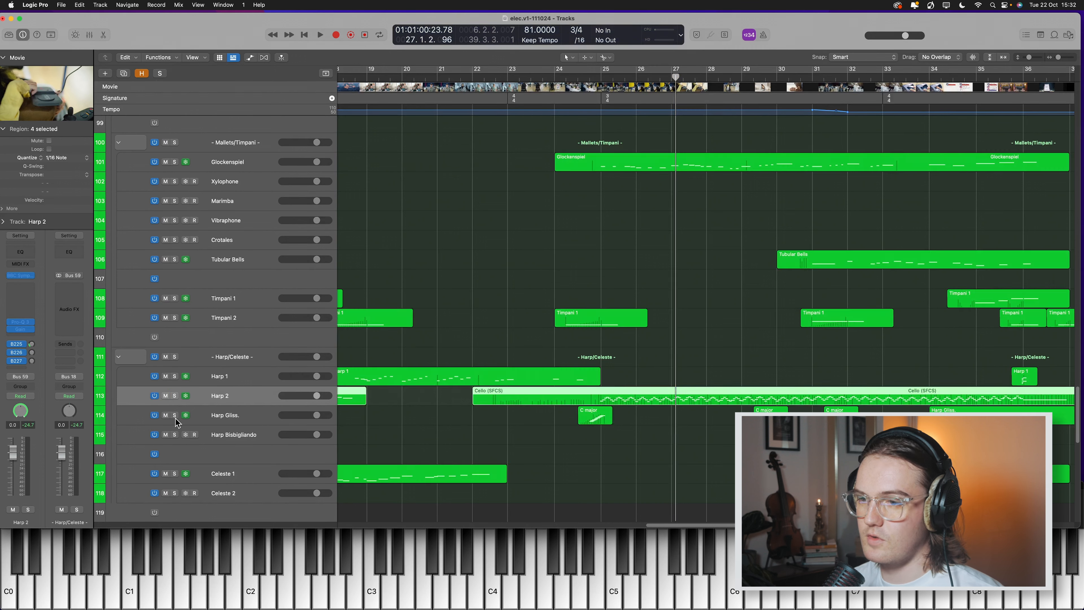
drag(592, 80, 577, 80)
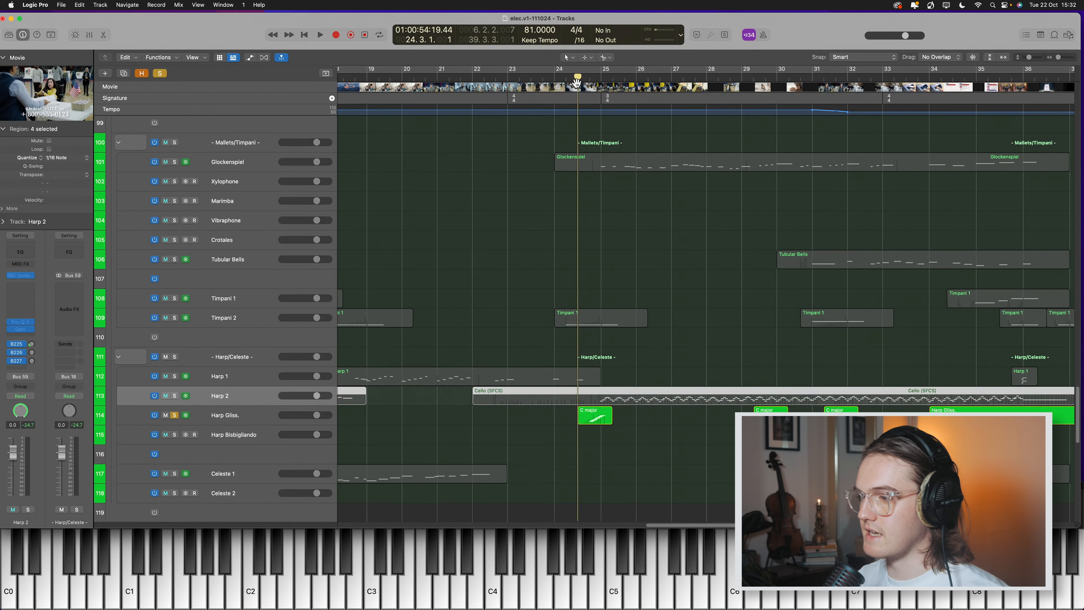
key(space)
scroll(621, 269, right, 4)
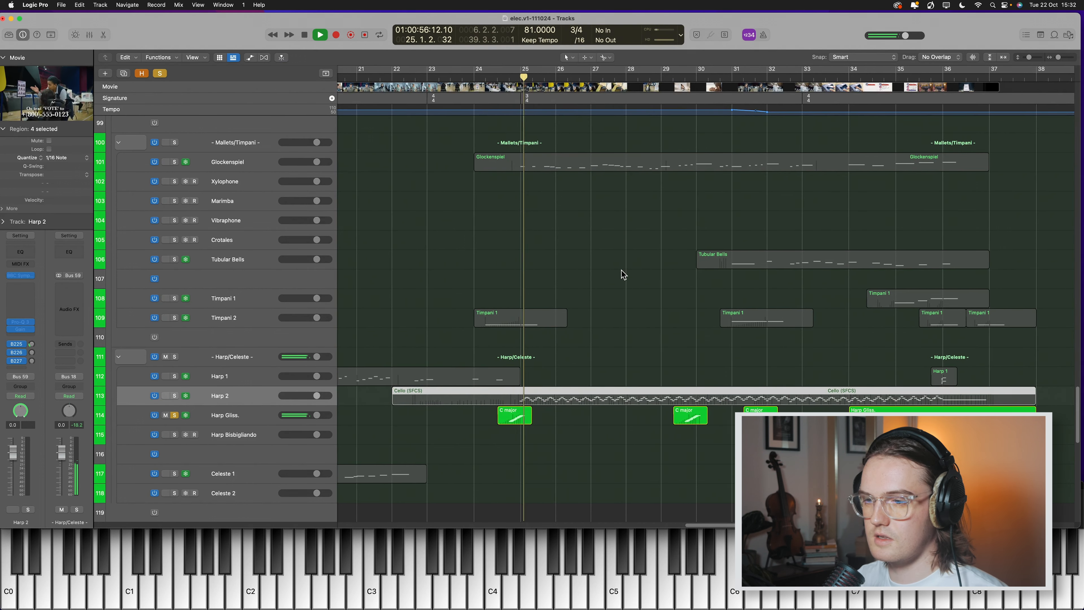
key(space)
Play the soloed Harp Gliss. track from bar 29 into bar 30
click(682, 79)
key(space)
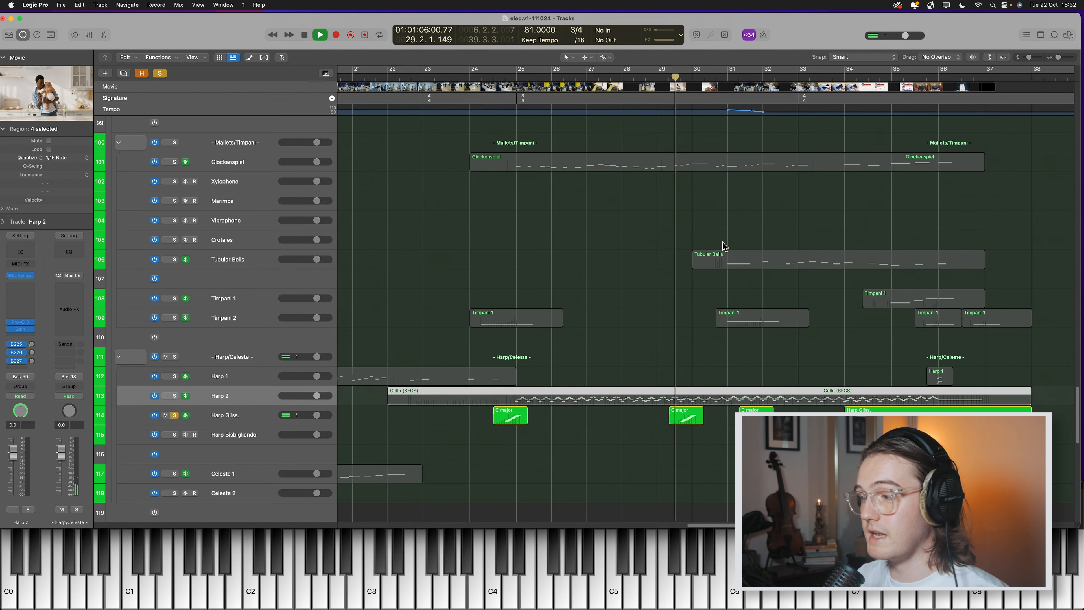
scroll(722, 250, right, 3)
key(space)
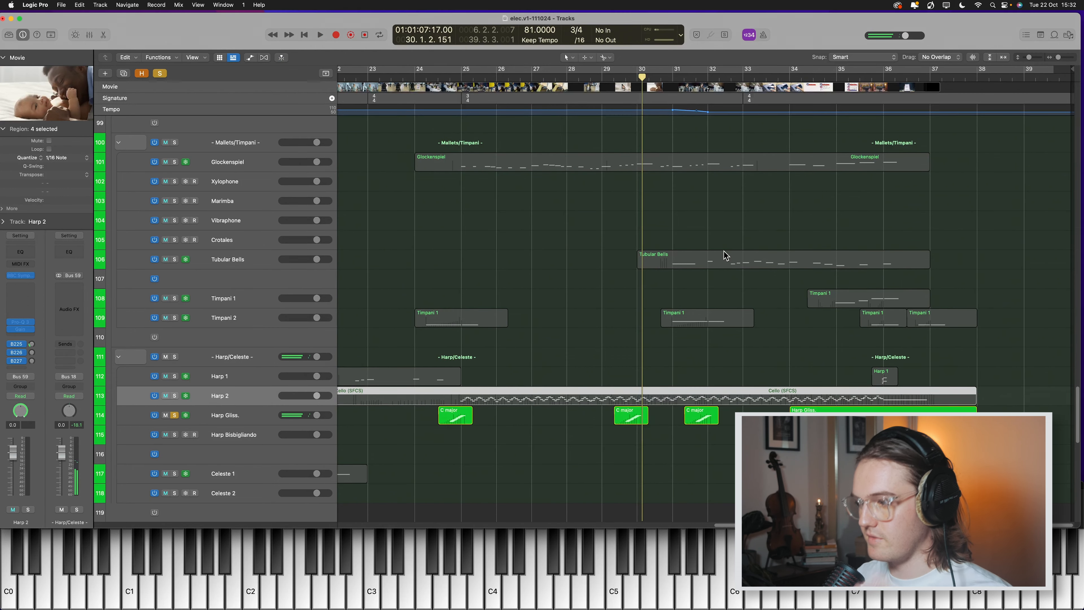
Clear the Harp Gliss. solo and play the full orchestra from bar 30 beat 2 into bar 34
scroll(579, 378, down, 5)
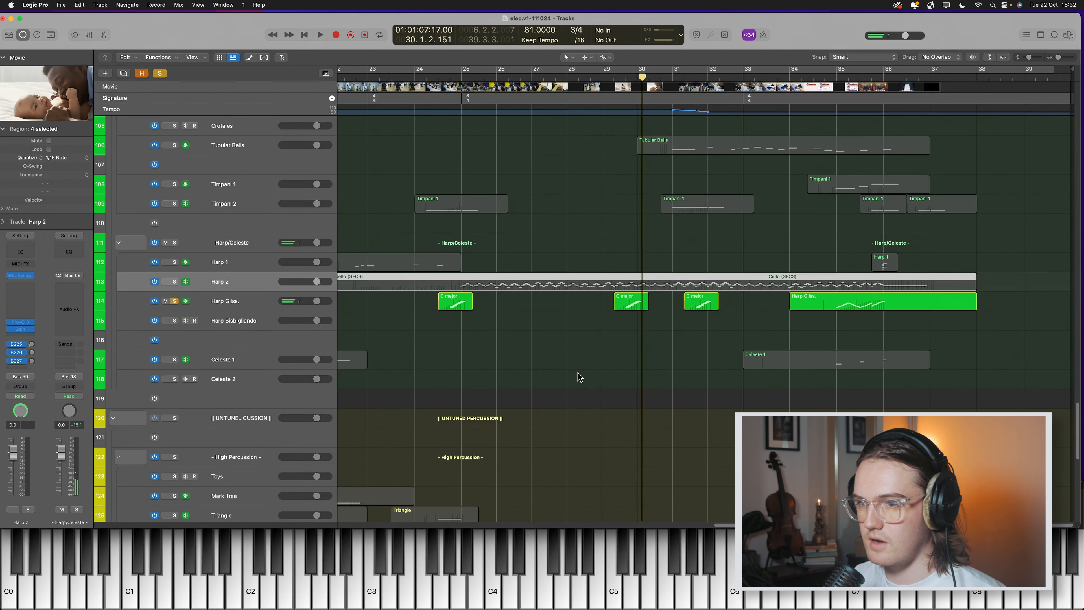
click(174, 300)
scroll(638, 375, up, 10)
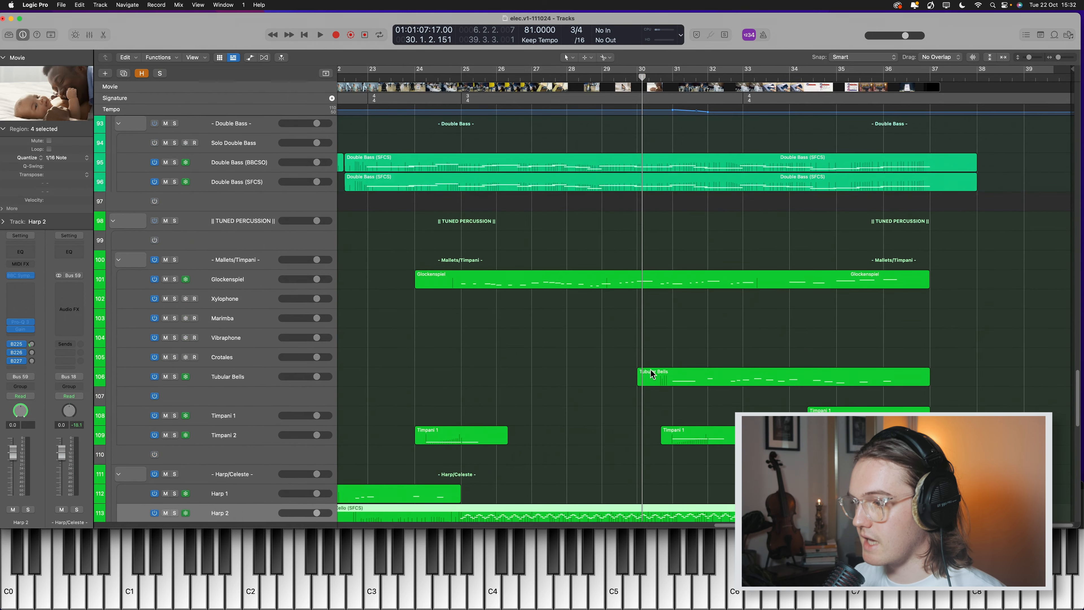
scroll(652, 374, down, 4)
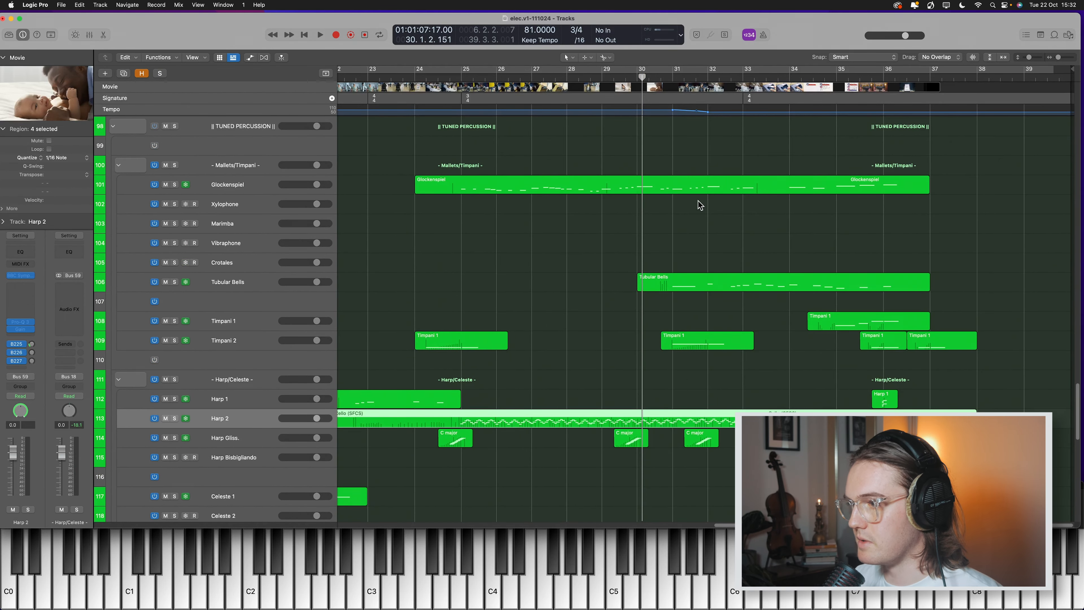
drag(662, 77, 649, 78)
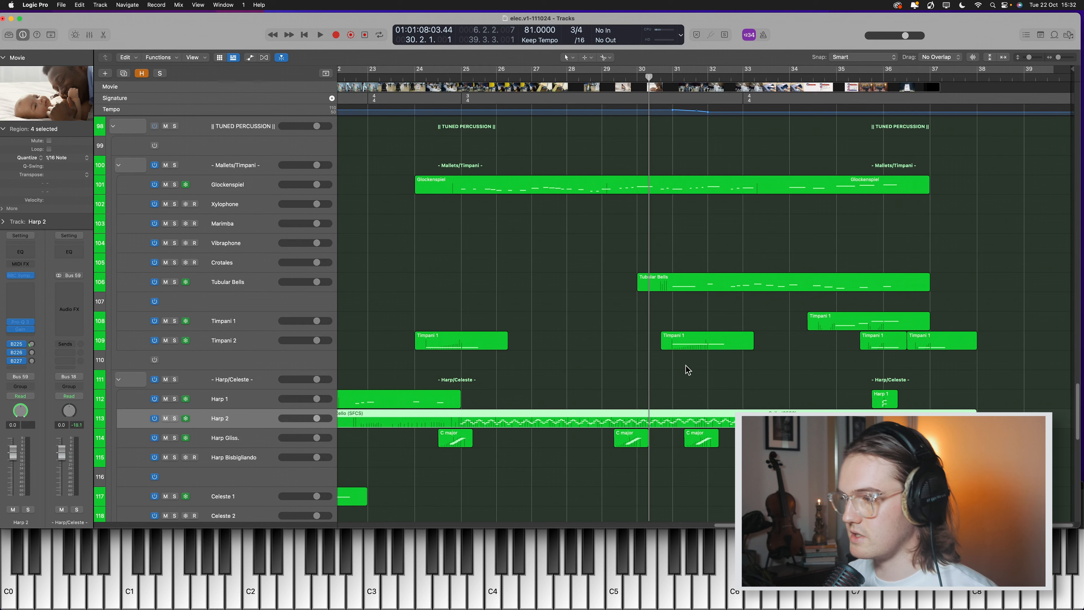
key(space)
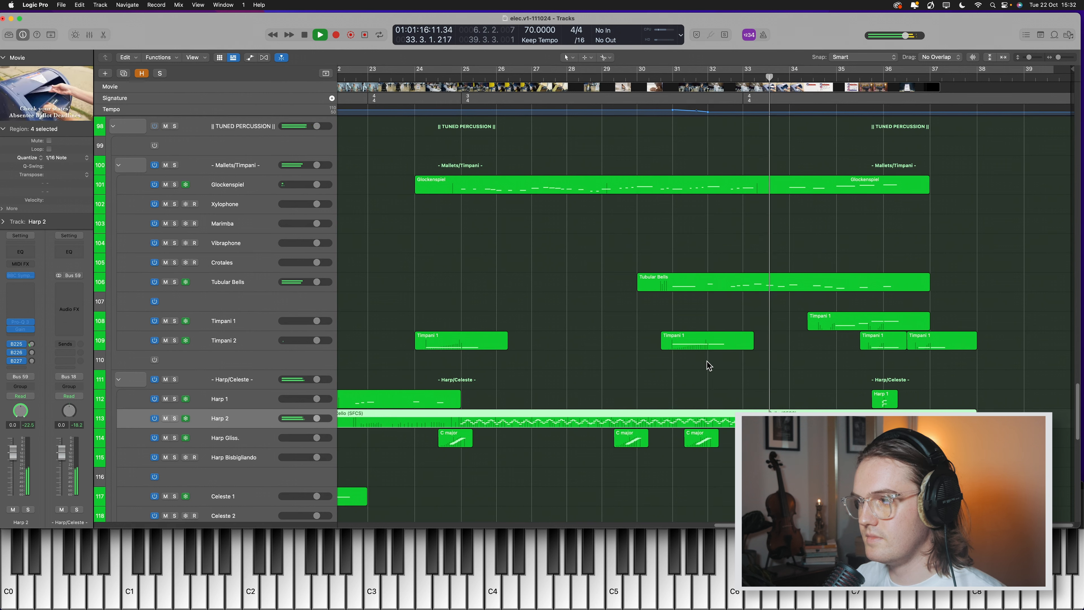
key(space)
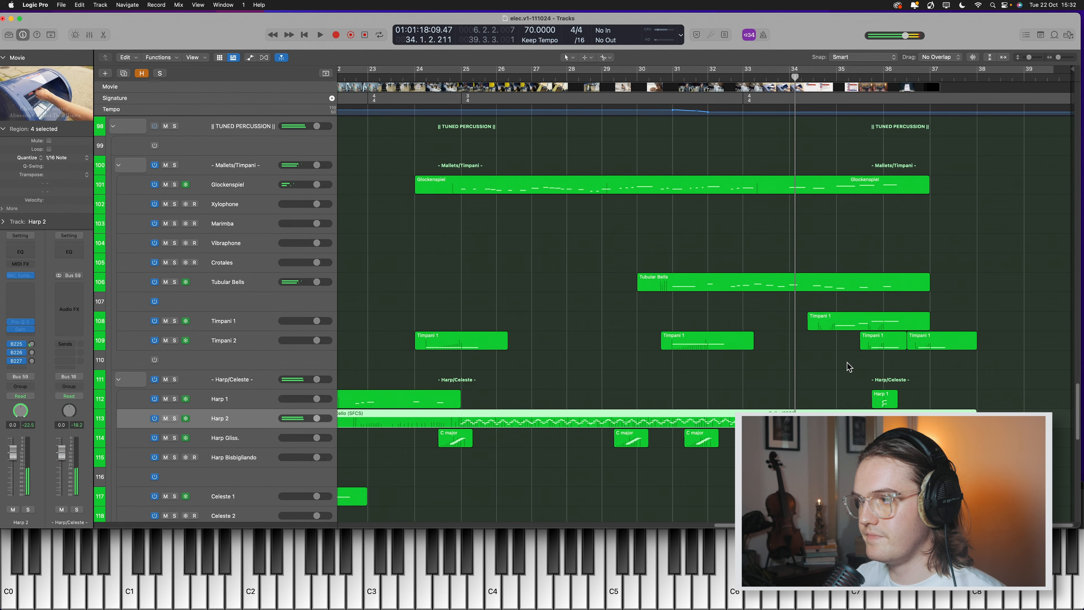
Set the playhead to bar 33 and solo the Tubular Bells track together with the four Violin II tracks
click(741, 78)
click(212, 289)
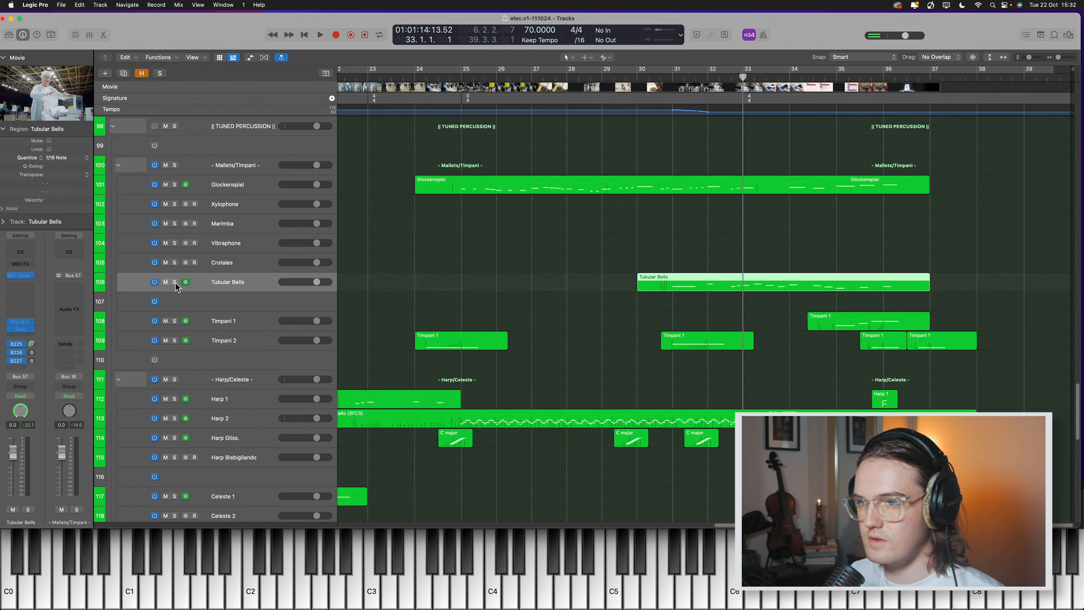
click(174, 281)
scroll(682, 360, up, 5)
scroll(726, 369, up, 5)
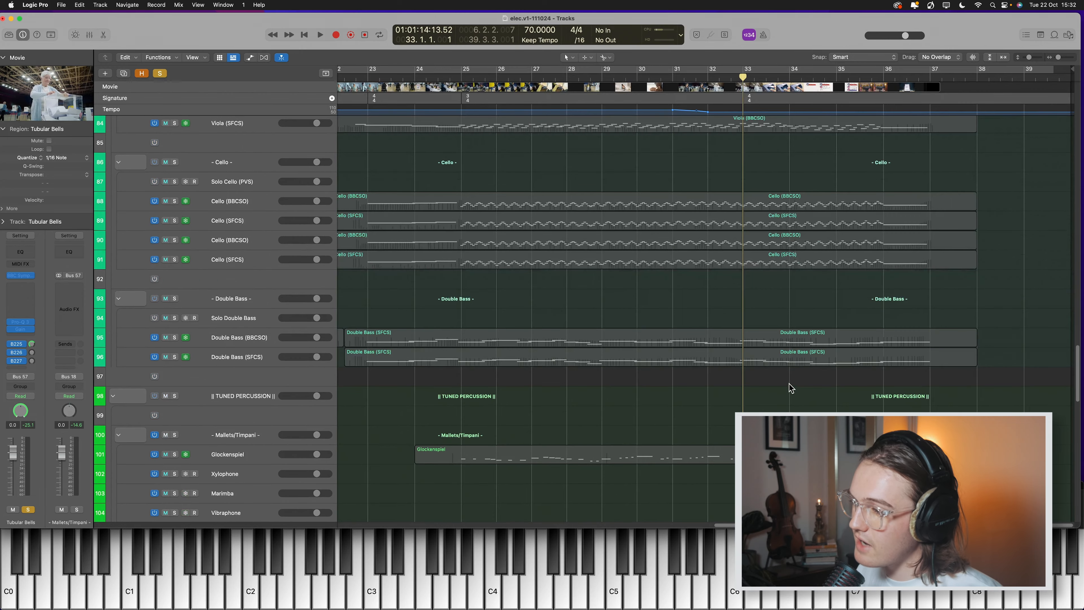
scroll(780, 409, up, 8)
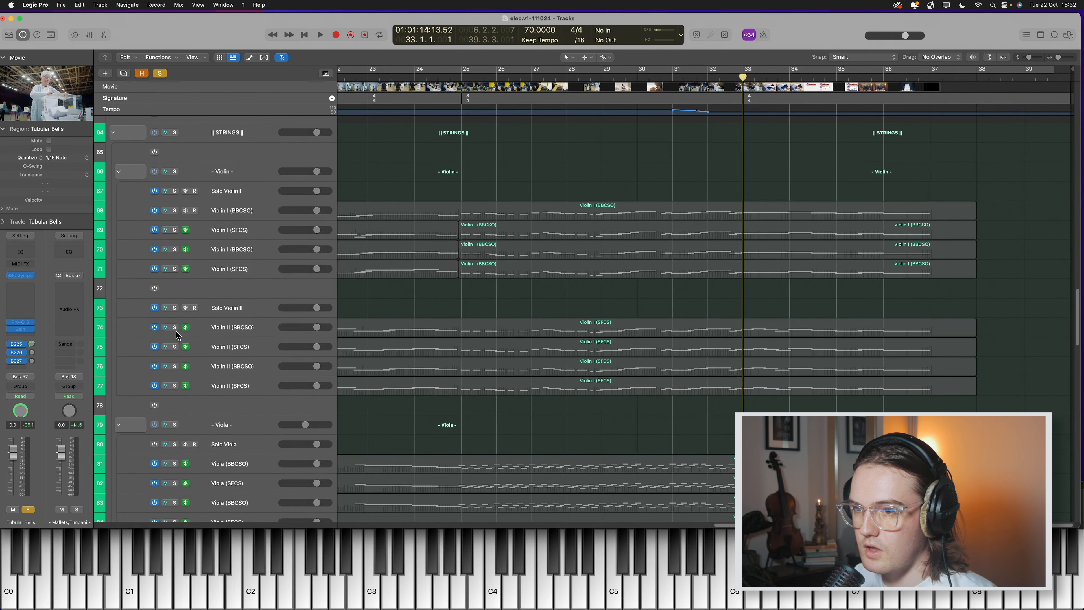
drag(175, 329, 174, 386)
Open the Tubular Bells region in the Piano Roll and play the soloed tracks from bar 33 into bar 34
scroll(767, 383, down, 15)
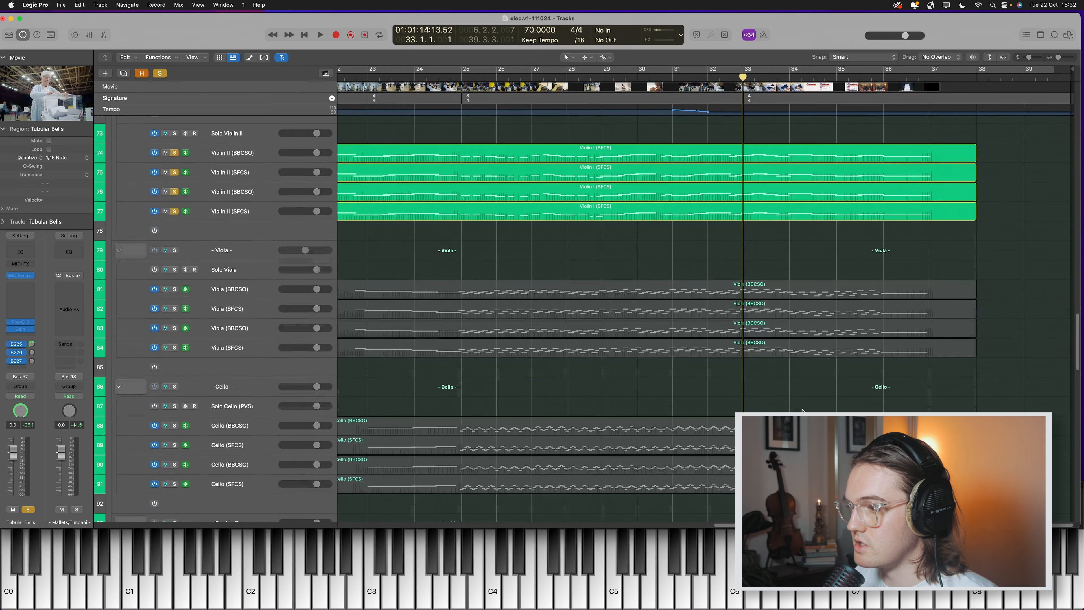
double_click(767, 383)
key(space)
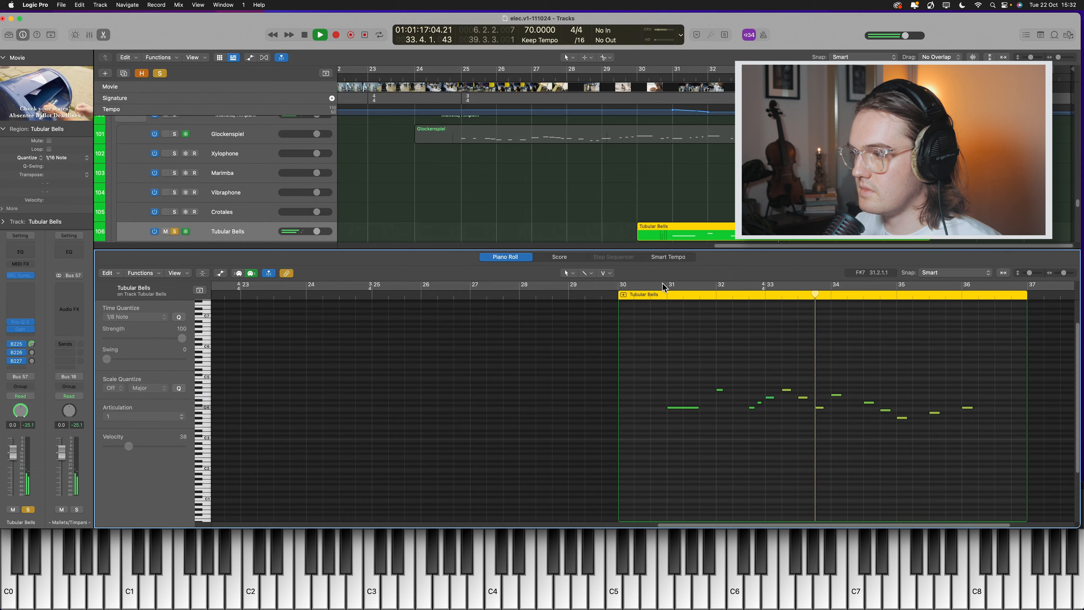
key(space)
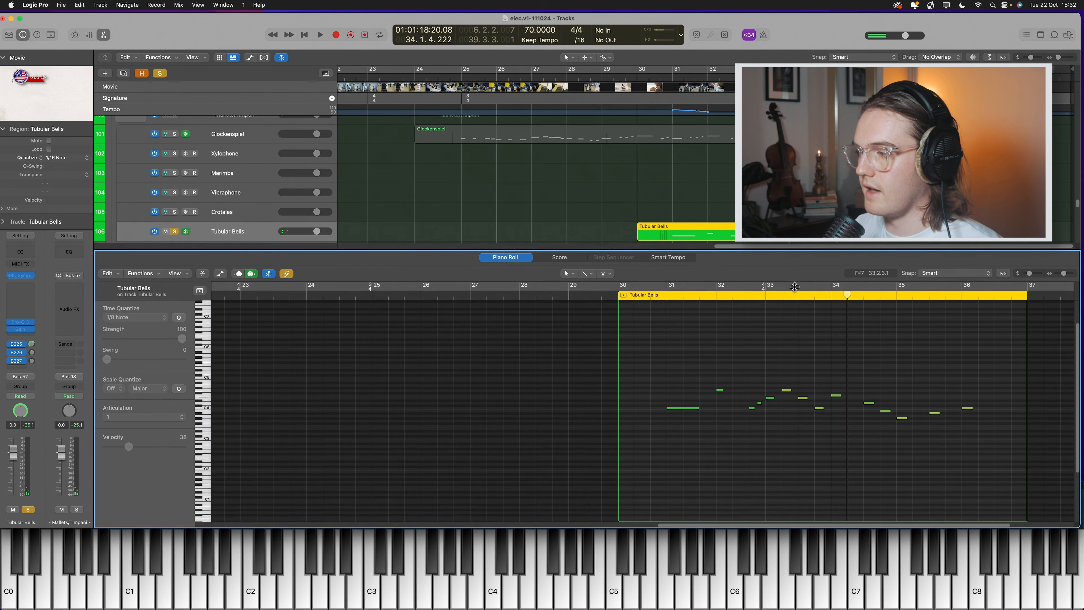
Close the Piano Roll and clear the solos on the Tubular Bells and Violin II tracks
key(p)
click(780, 339)
scroll(545, 315, up, 5)
scroll(548, 320, up, 5)
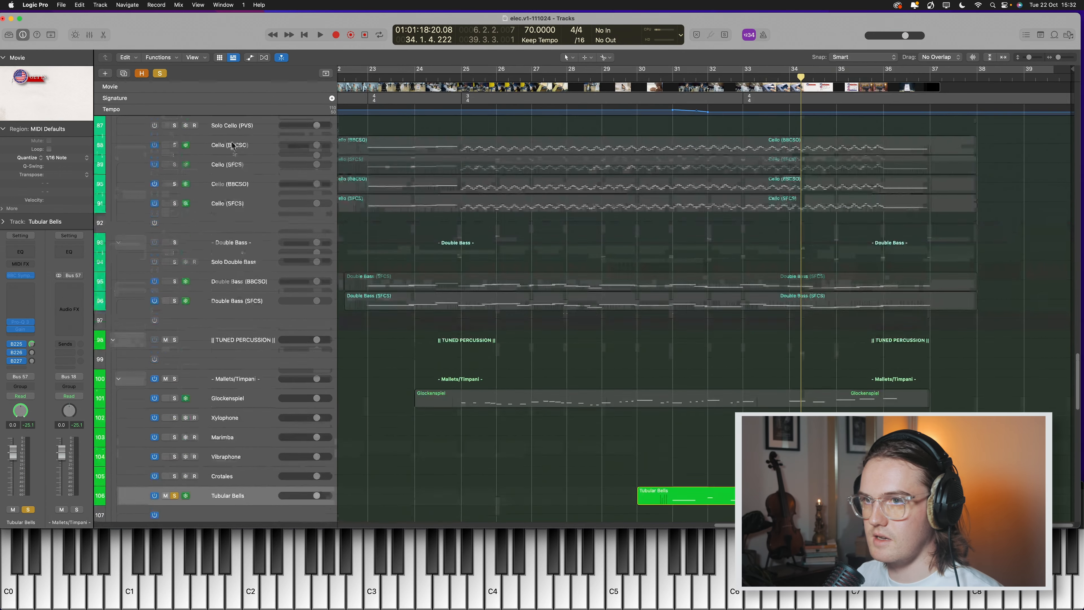
key(super+a)
scroll(759, 375, up, 4)
scroll(759, 374, up, 15)
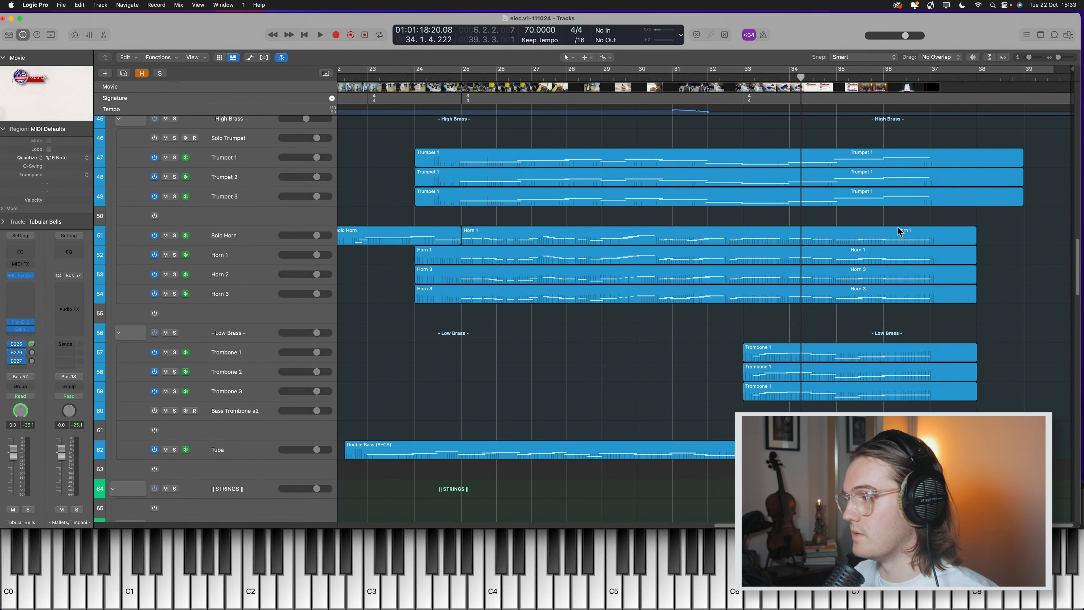
Place the playhead at bar 33 beat 4, select all regions in the project, and view their notes together in the Piano Roll
scroll(741, 218, up, 1)
drag(741, 79, 775, 103)
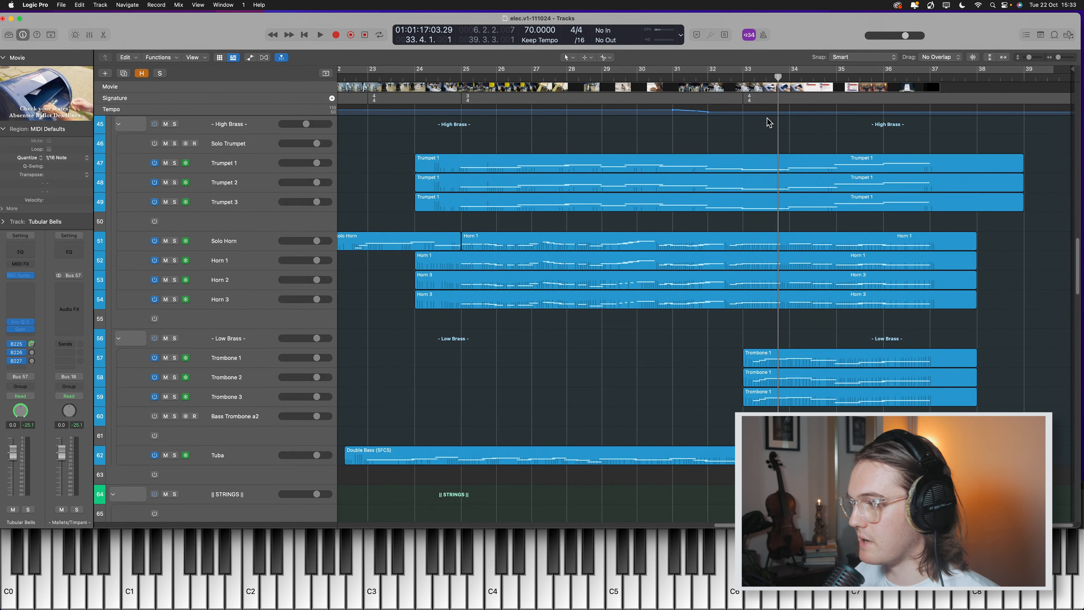
key(super+a)
scroll(937, 385, down, 8)
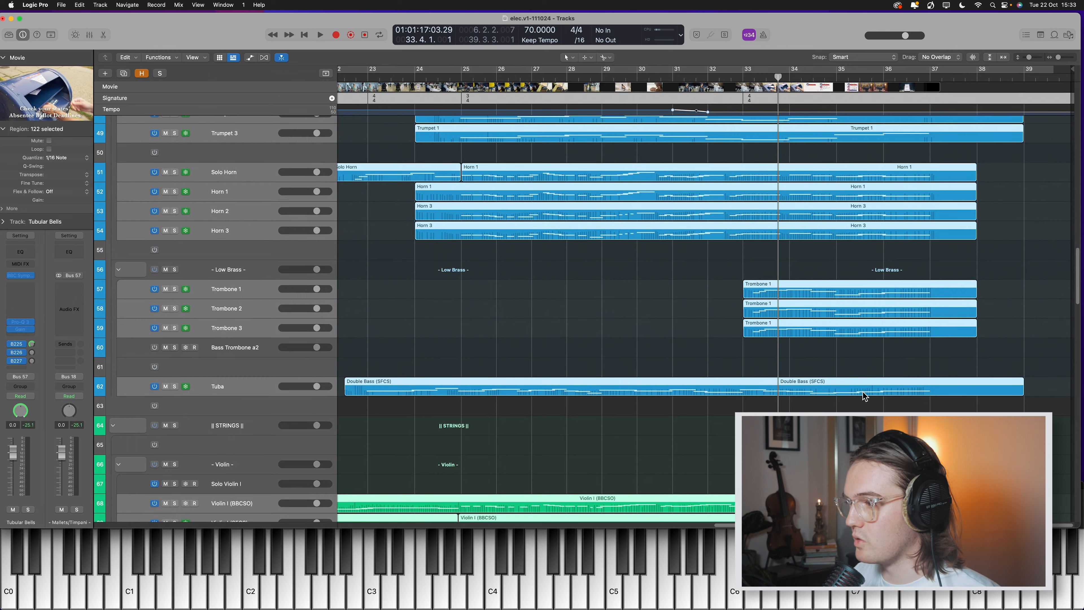
key(e)
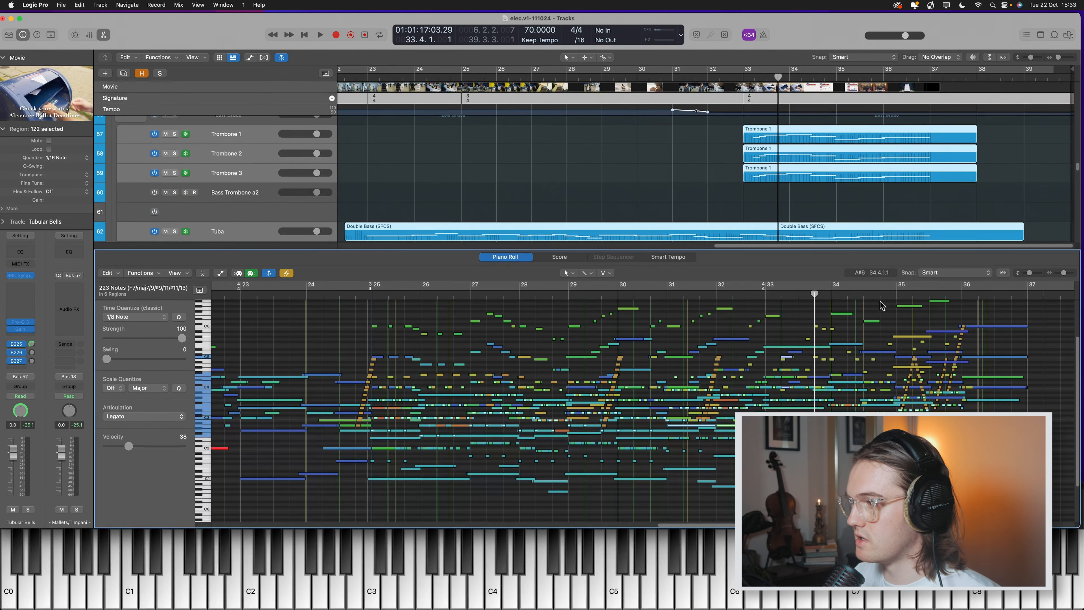
scroll(898, 209, down, 15)
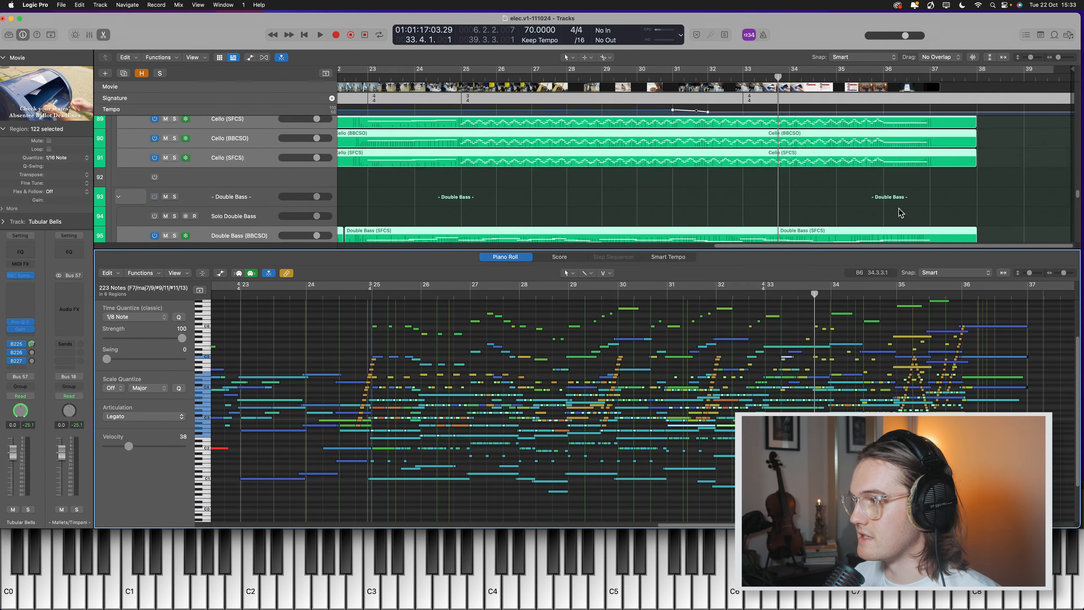
scroll(898, 208, down, 10)
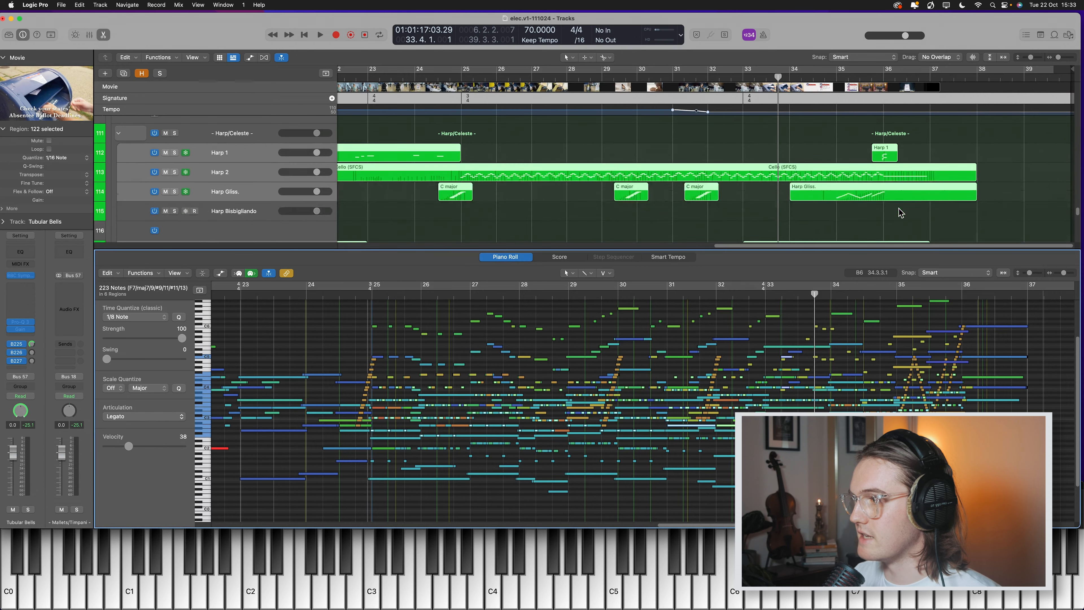
scroll(900, 213, down, 7)
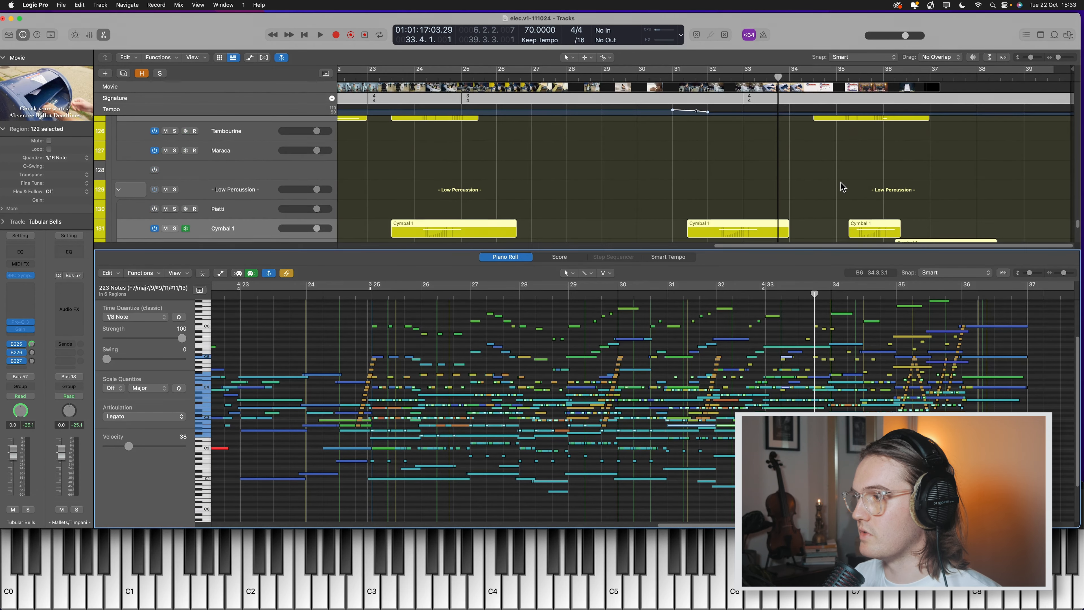
scroll(850, 183, down, 5)
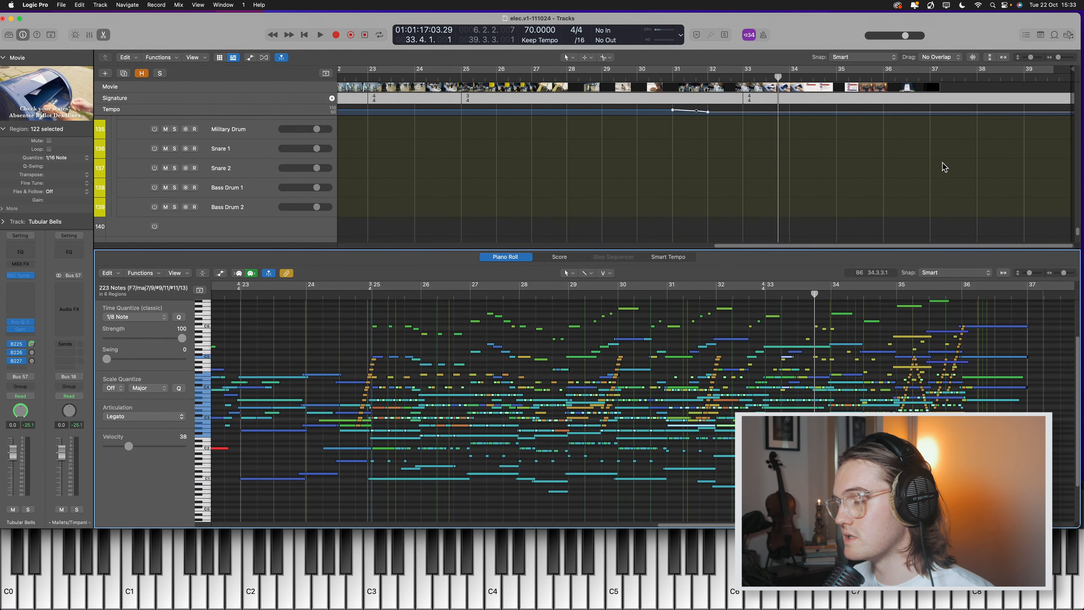
Move the playhead back to bar 29 beat 3 and play the full orchestration through to the end of the cue
scroll(941, 169, up, 13)
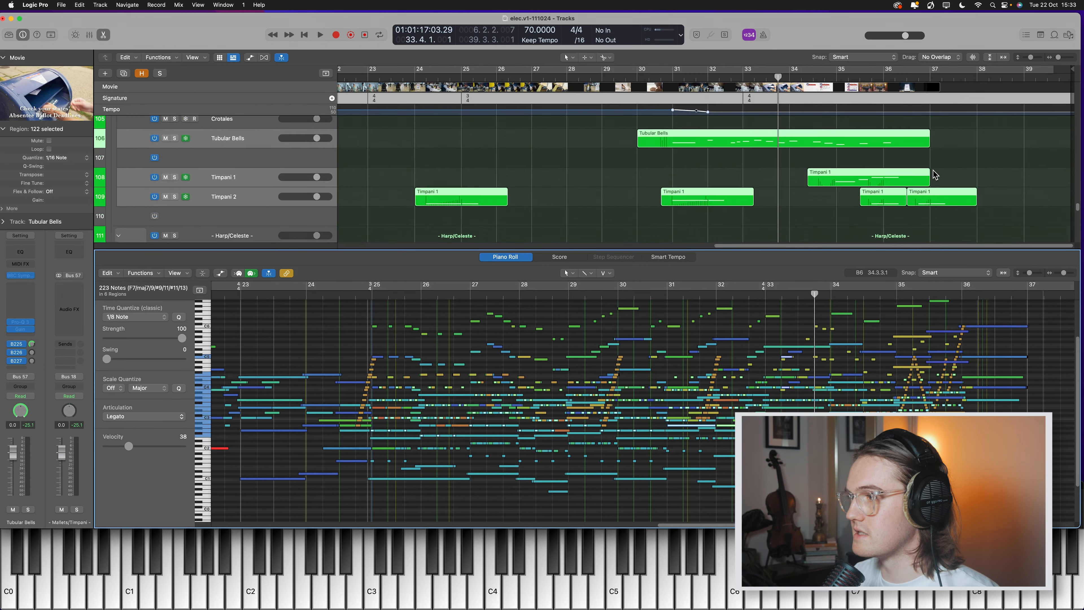
scroll(935, 175, up, 4)
scroll(933, 173, up, 8)
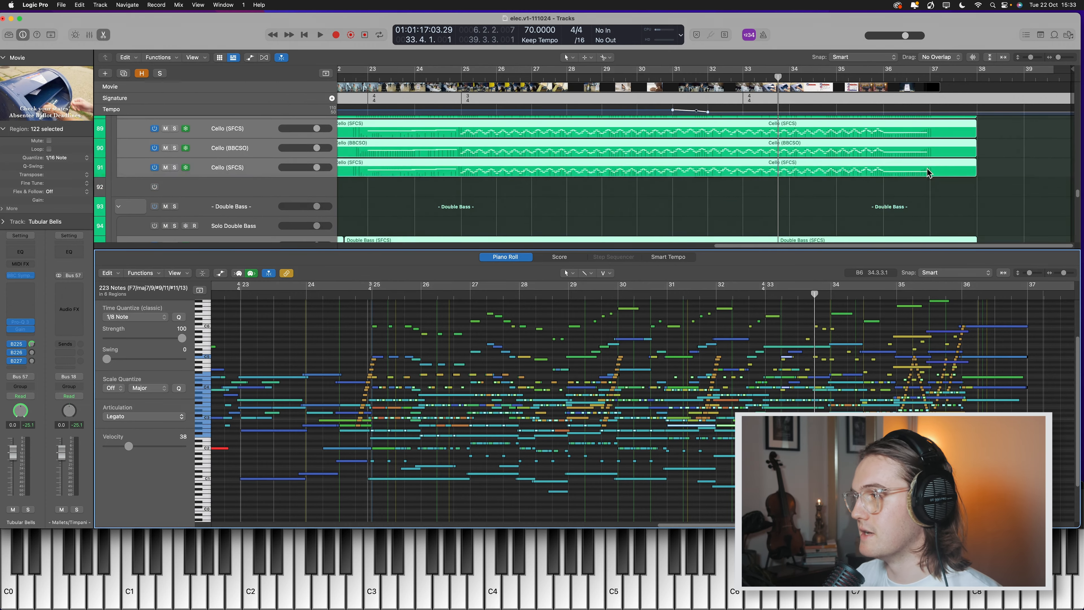
click(700, 327)
key(comma)
key(comma)
key(comma)
key(comma)
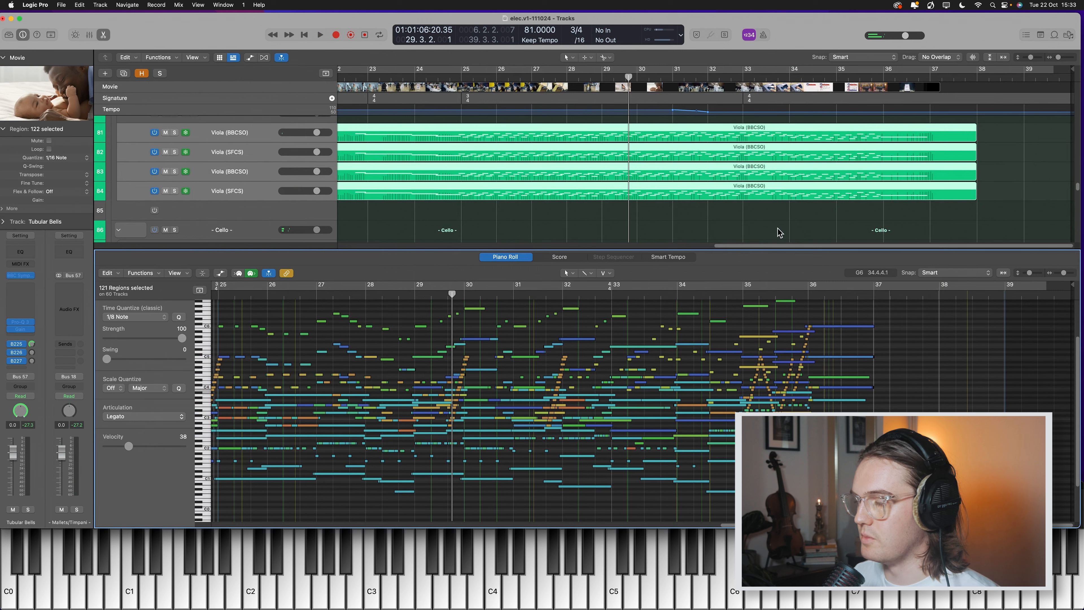
key(space)
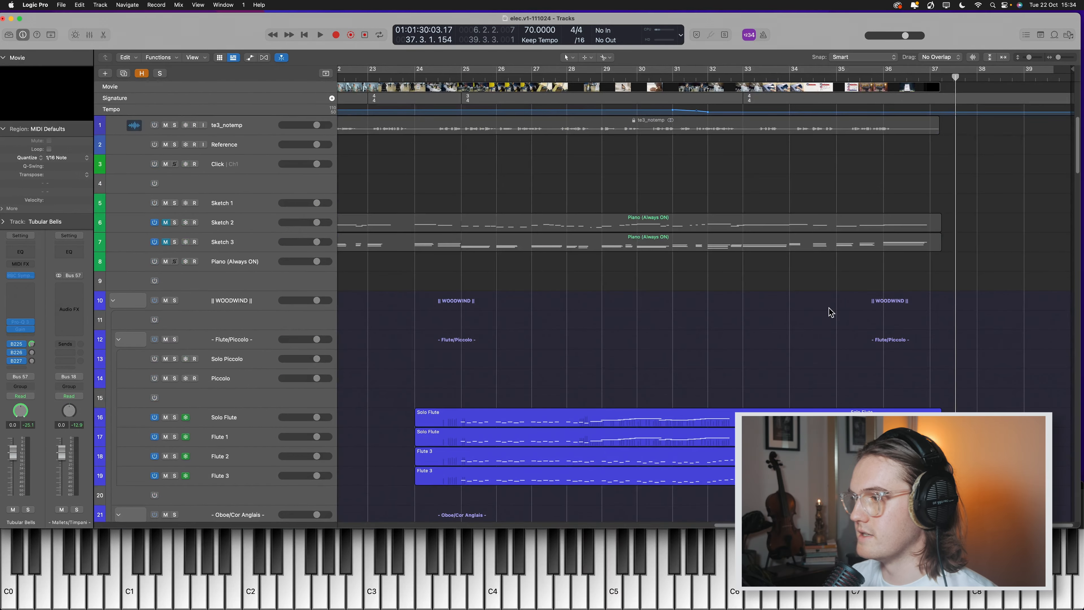
Enlarge the Movie, Signature and Tempo global tracks and zoom out the arrangement until the whole cue fits
scroll(823, 260, up, 1)
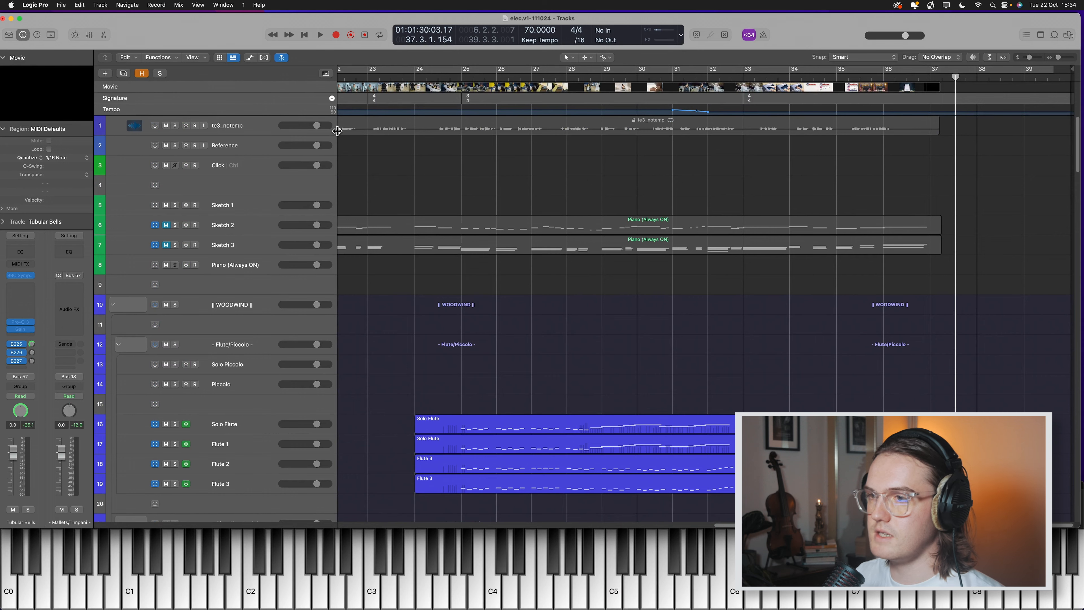
drag(324, 117, 331, 212)
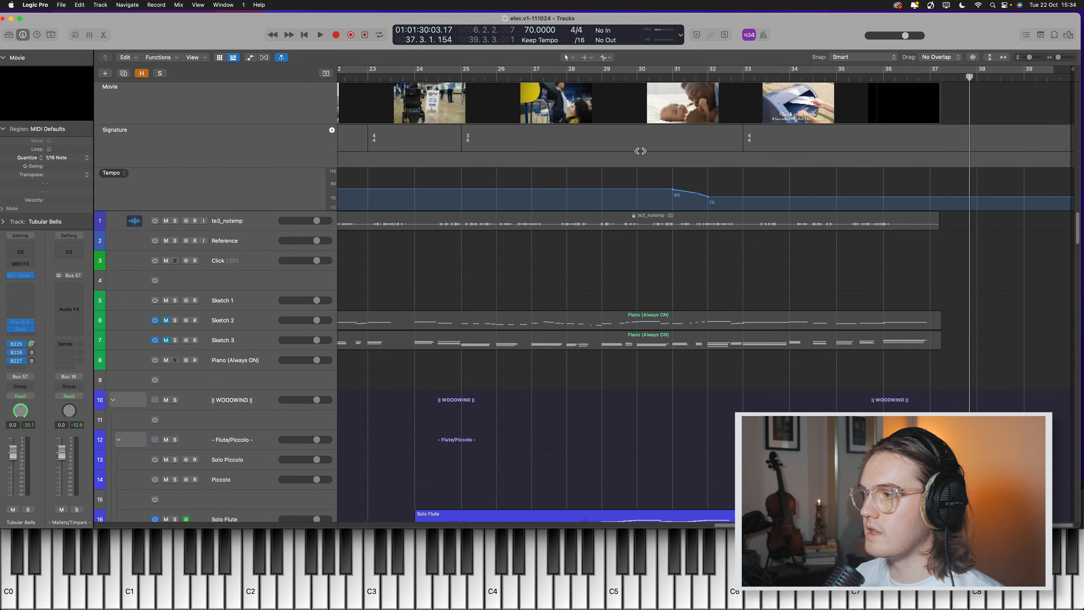
scroll(640, 151, down, 4)
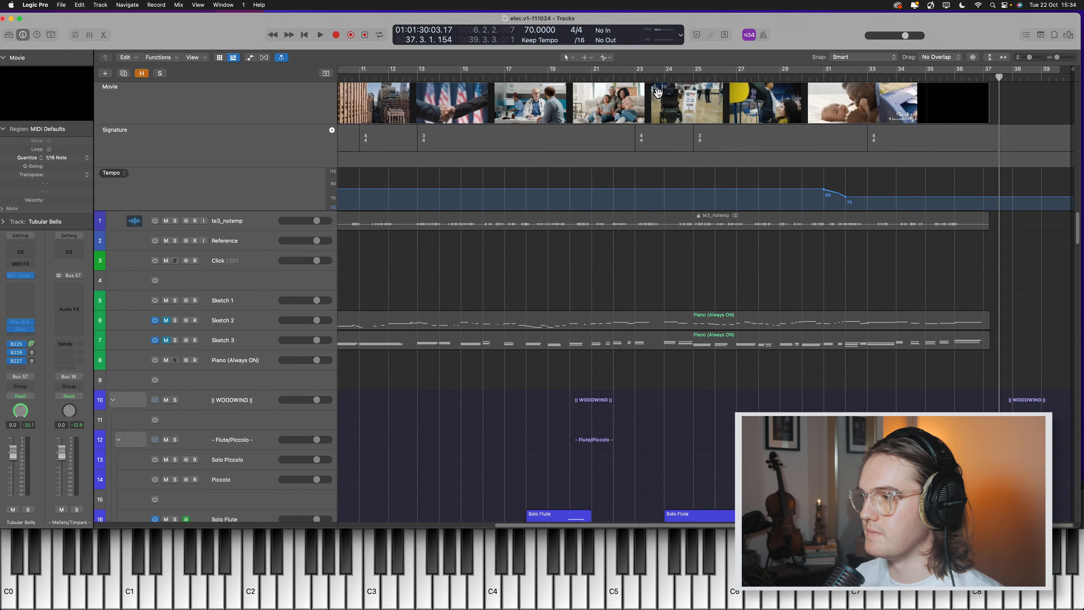
key(super+Left)
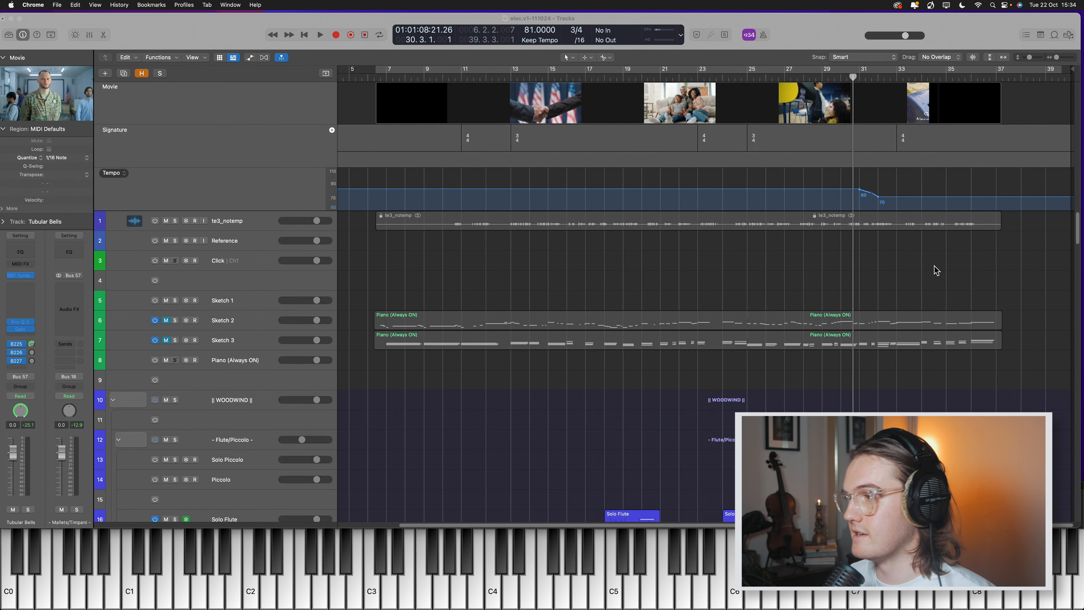
key(super+Up)
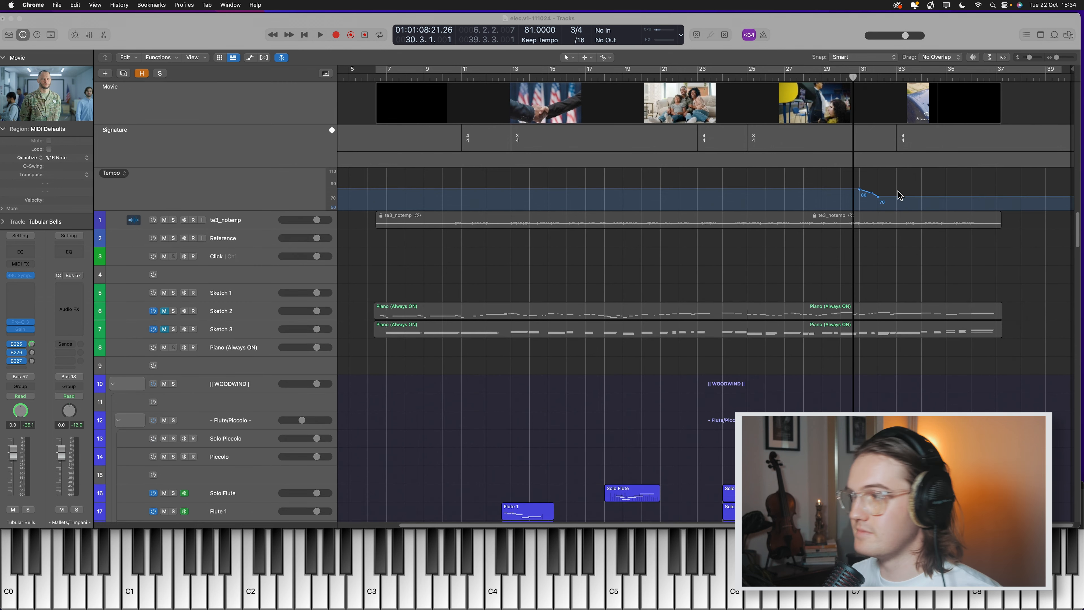
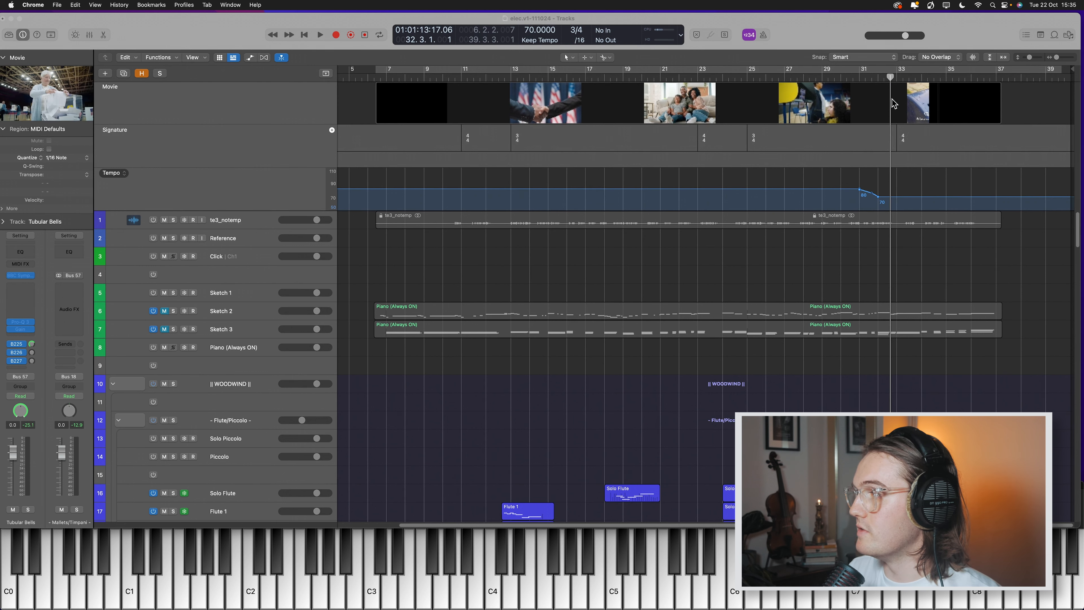
Place the playhead at bar 23 and examine where the flute, oboe, clarinet and bassoon regions enter
click(622, 236)
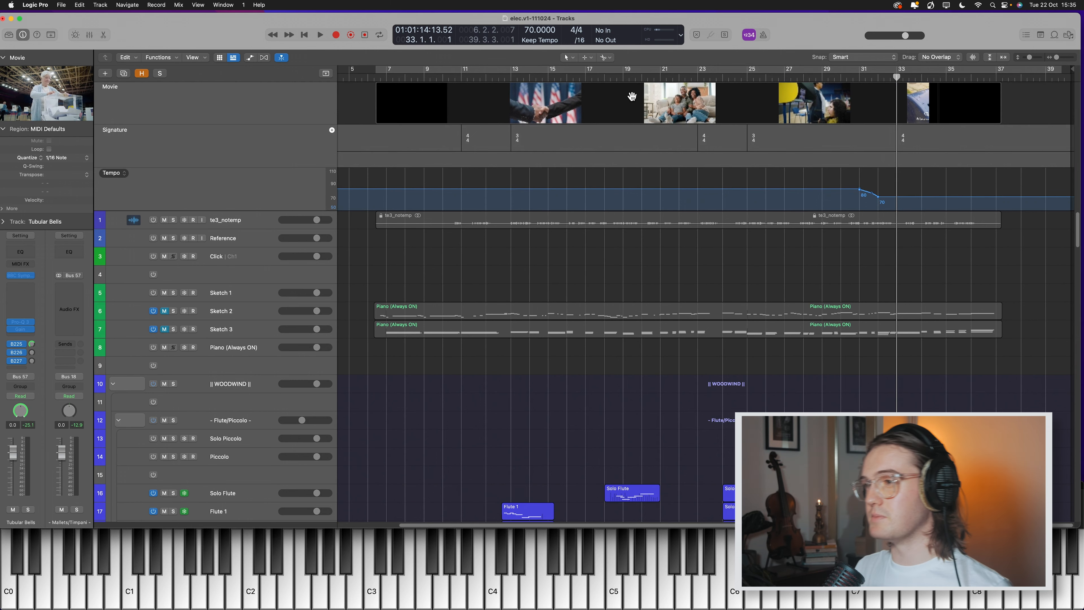
key(space)
scroll(751, 372, down, 5)
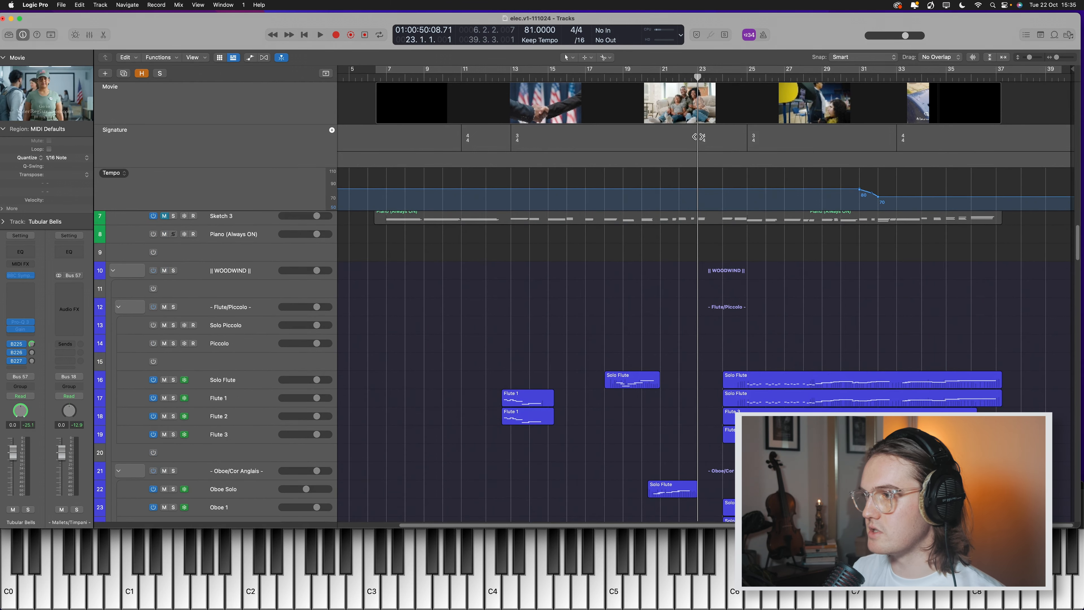
scroll(725, 299, down, 5)
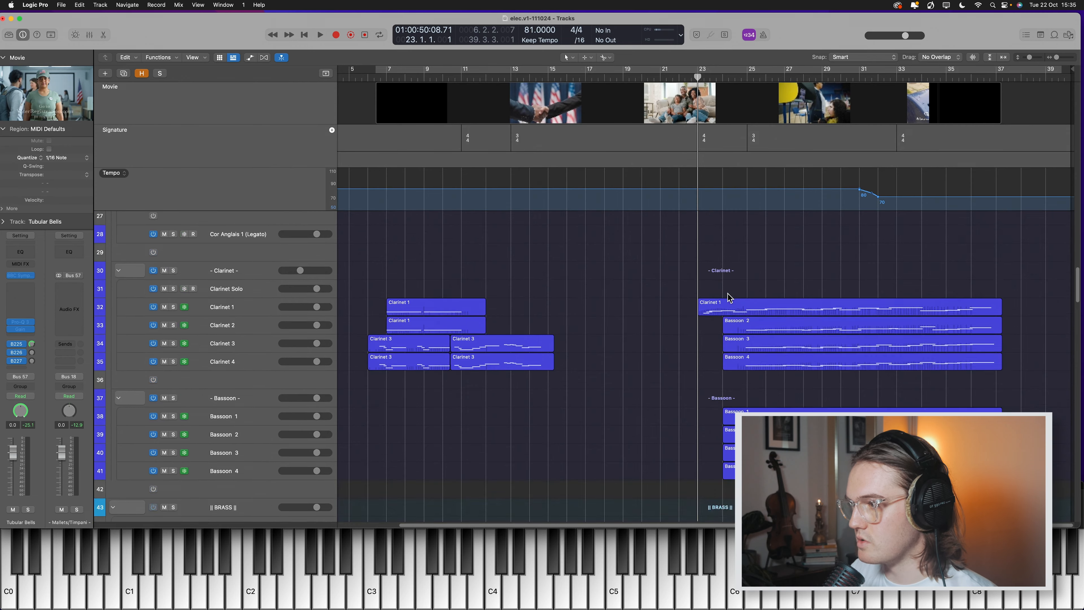
scroll(729, 297, up, 6)
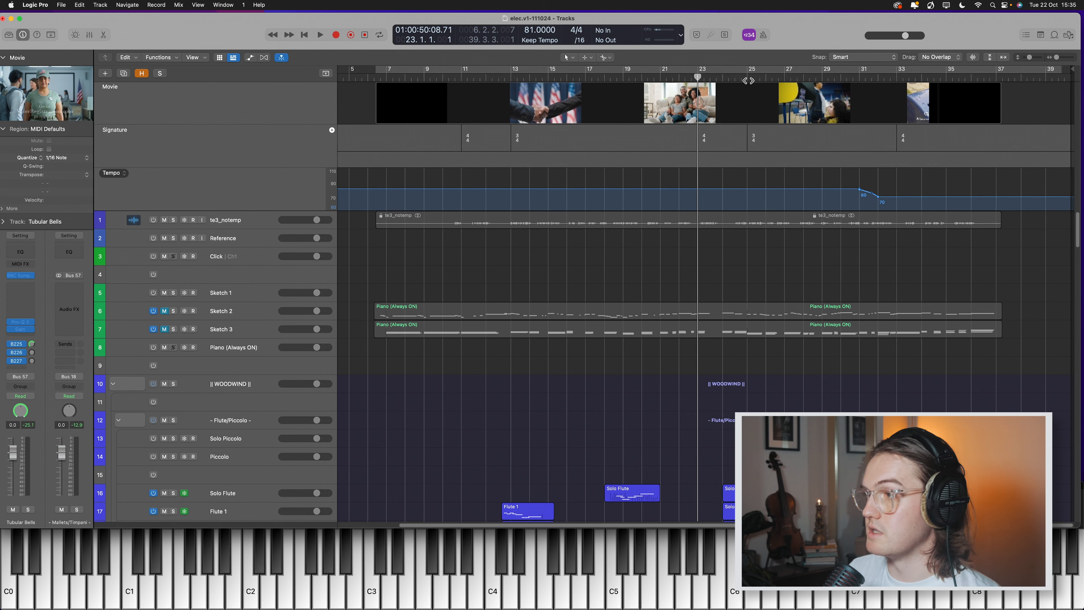
Move the playhead to bar 29 beat 3 and briefly play the full orchestration from there
drag(747, 79, 850, 119)
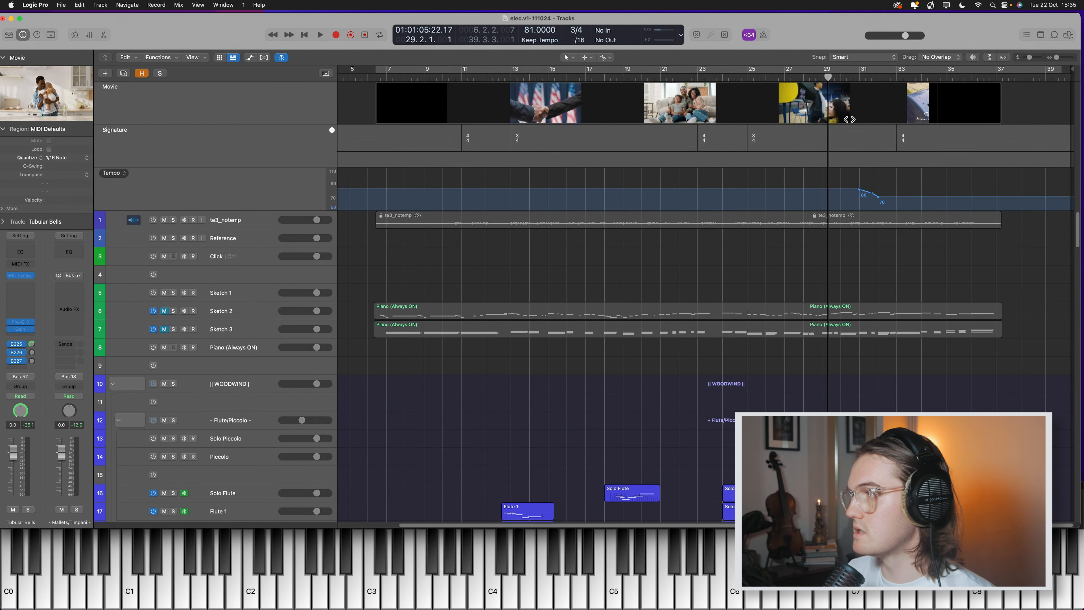
drag(821, 82, 834, 88)
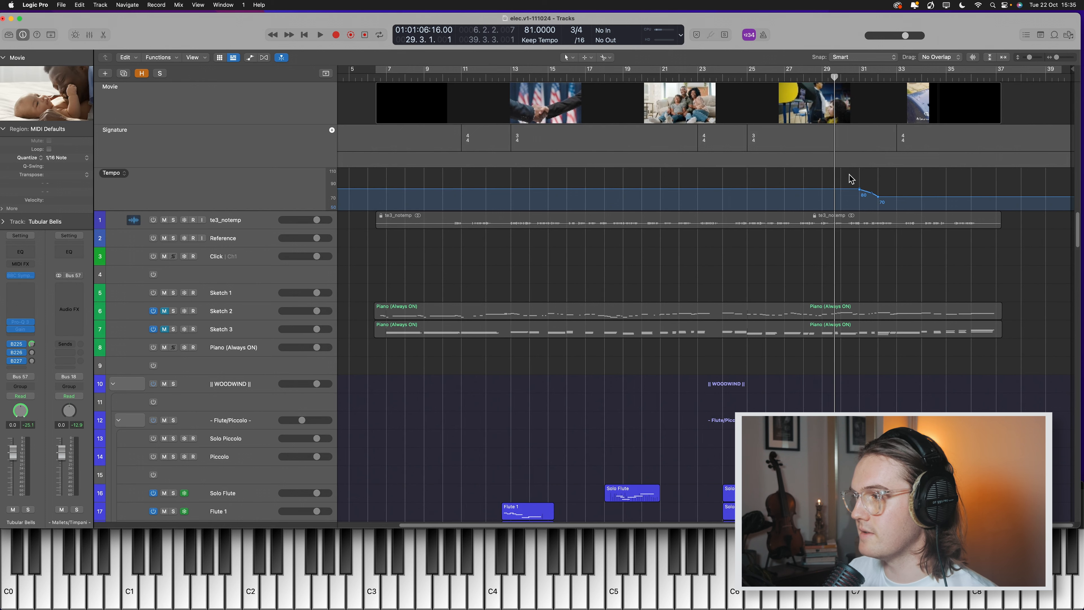
key(space)
Solo the Solo Horn, Horn 1, Horn 2 and Horn 3 tracks and select their four long regions in the second half
scroll(773, 303, down, 10)
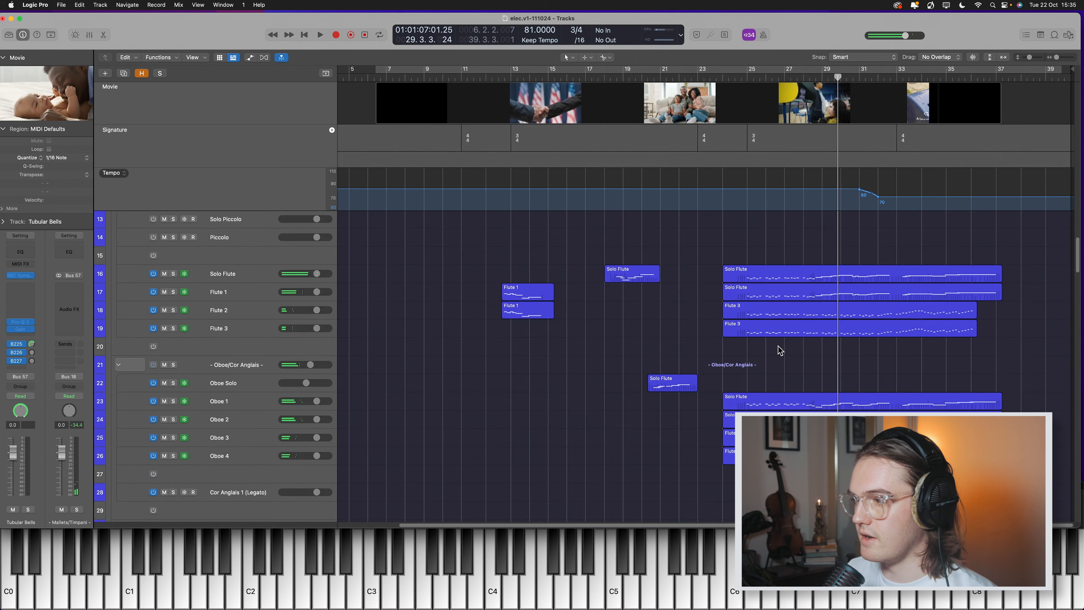
scroll(837, 363, down, 5)
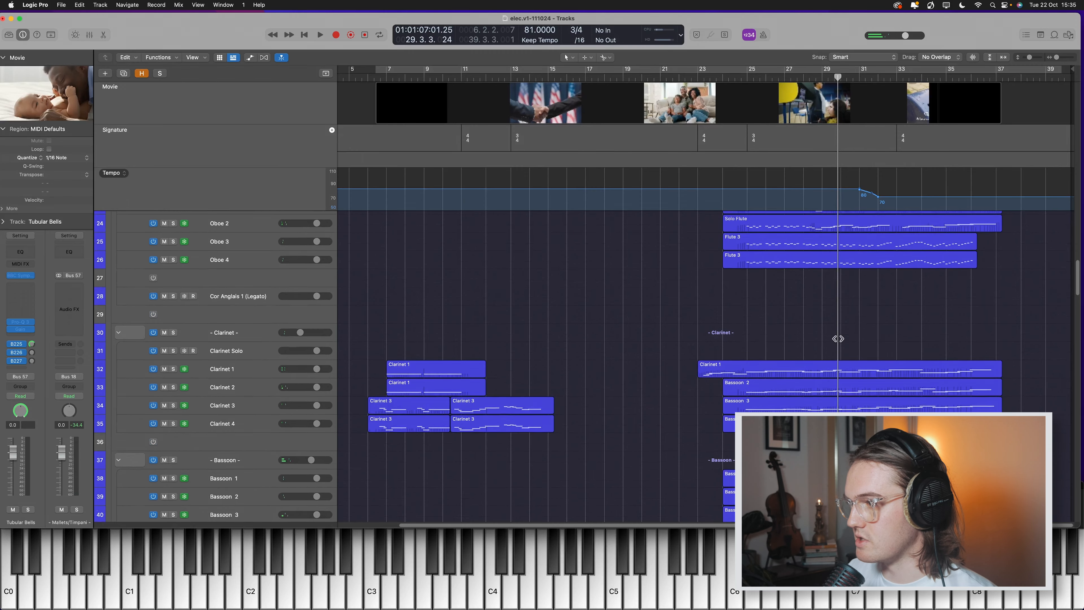
scroll(854, 337, down, 15)
click(173, 341)
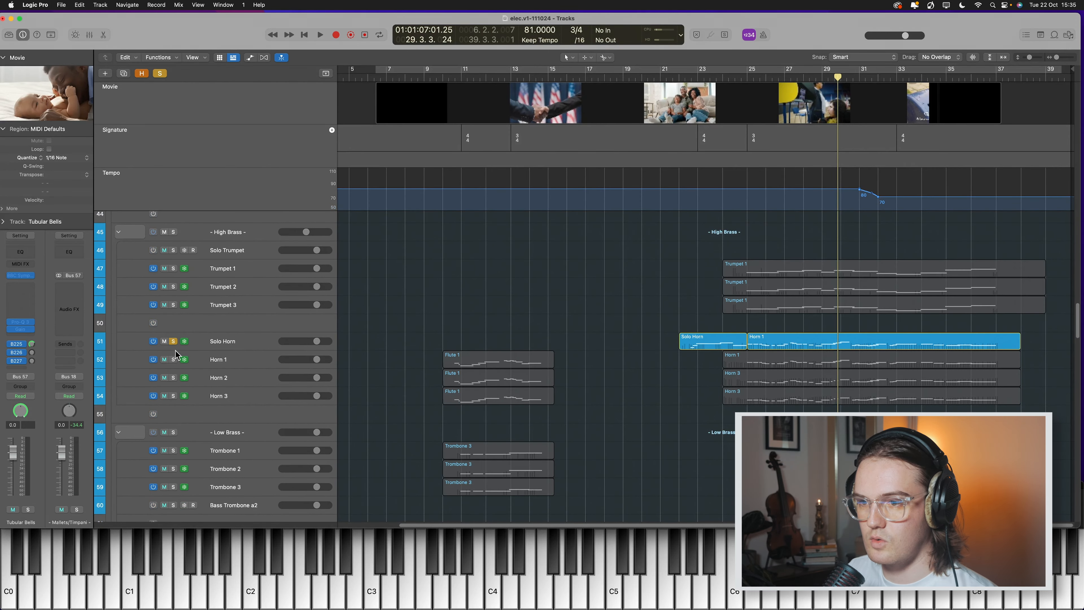
click(173, 359)
drag(175, 385, 174, 396)
drag(840, 408, 839, 344)
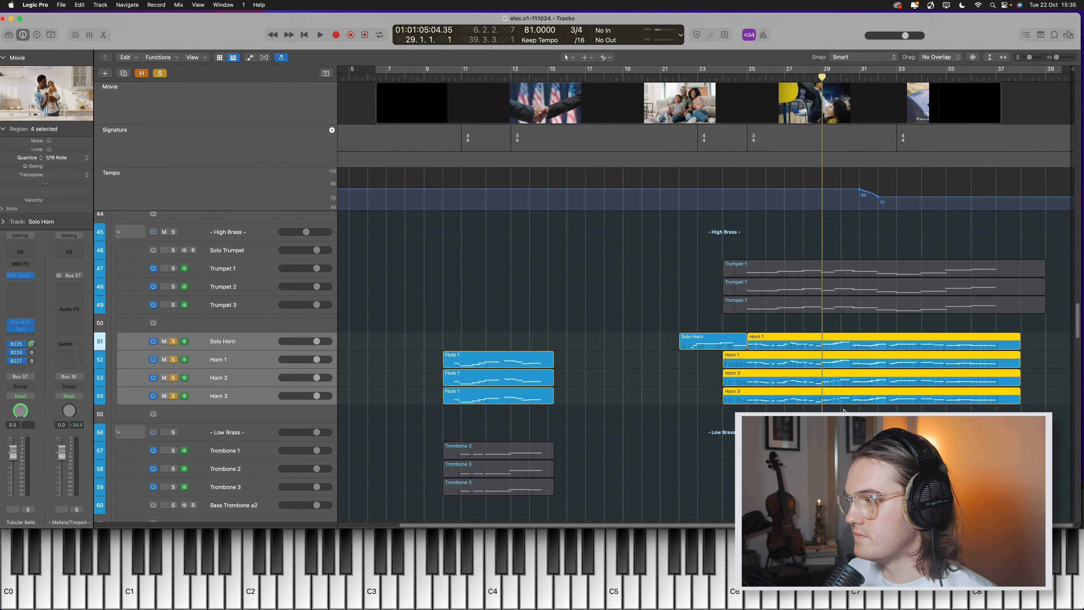
Play the soloed horns from bar 29 into bar 34 while viewing the selected regions' notes in the Piano Roll
key(space)
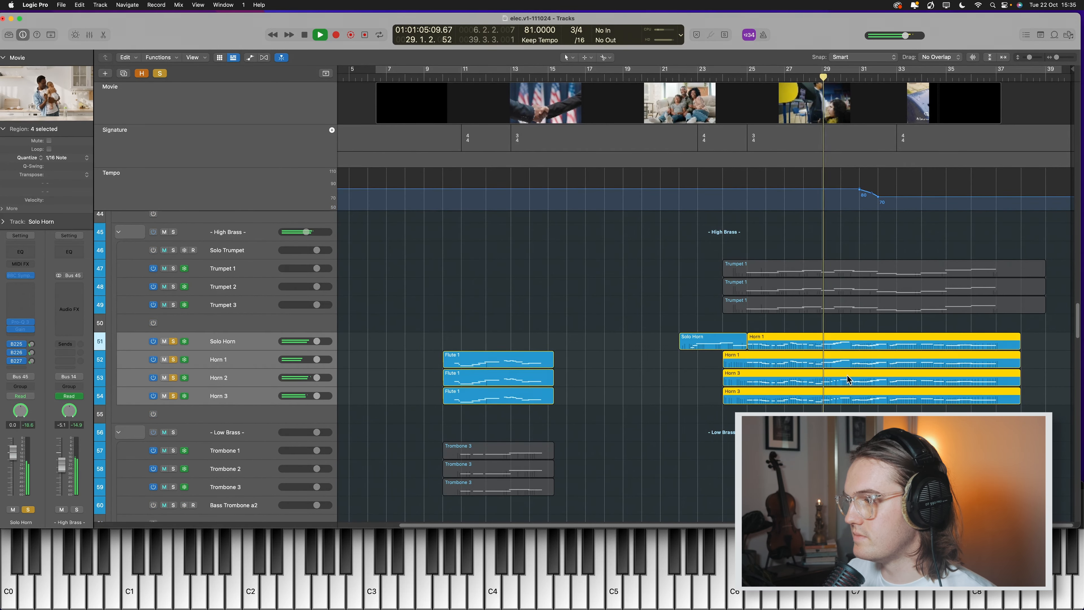
double_click(855, 382)
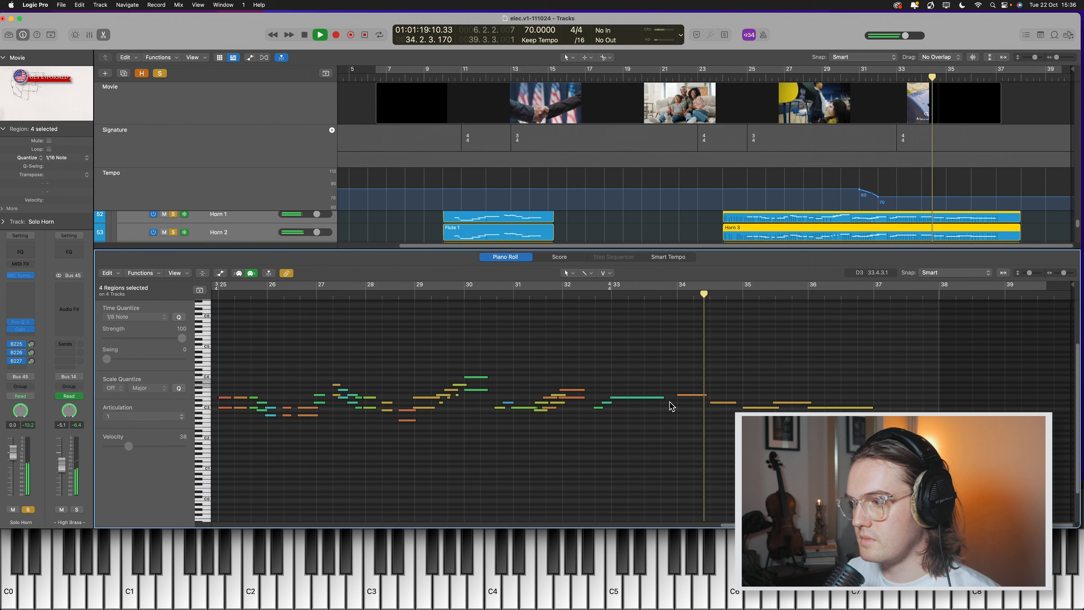
key(space)
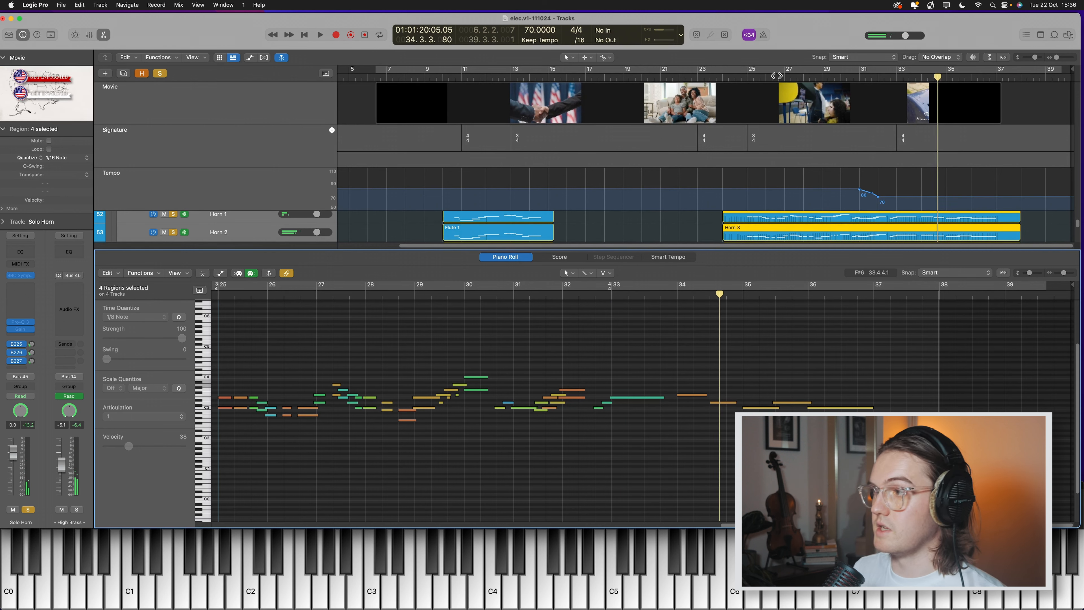
Move the playhead back to bar 24 beat 2, examine the horn notes from there, and close the Piano Roll
drag(769, 76, 729, 81)
scroll(497, 412, left, 4)
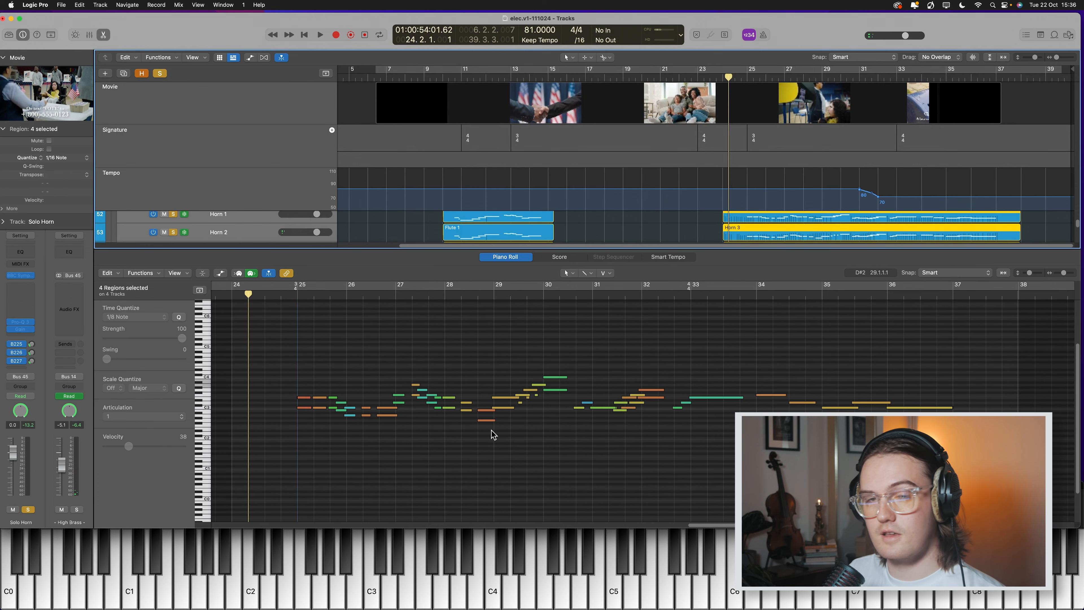
scroll(514, 409, right, 2)
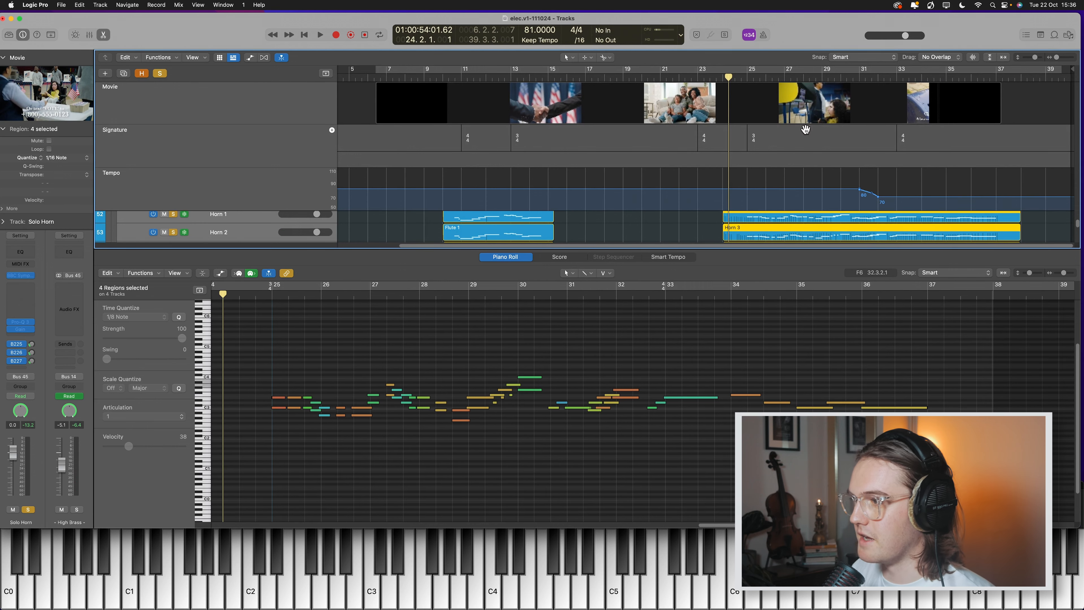
key(e)
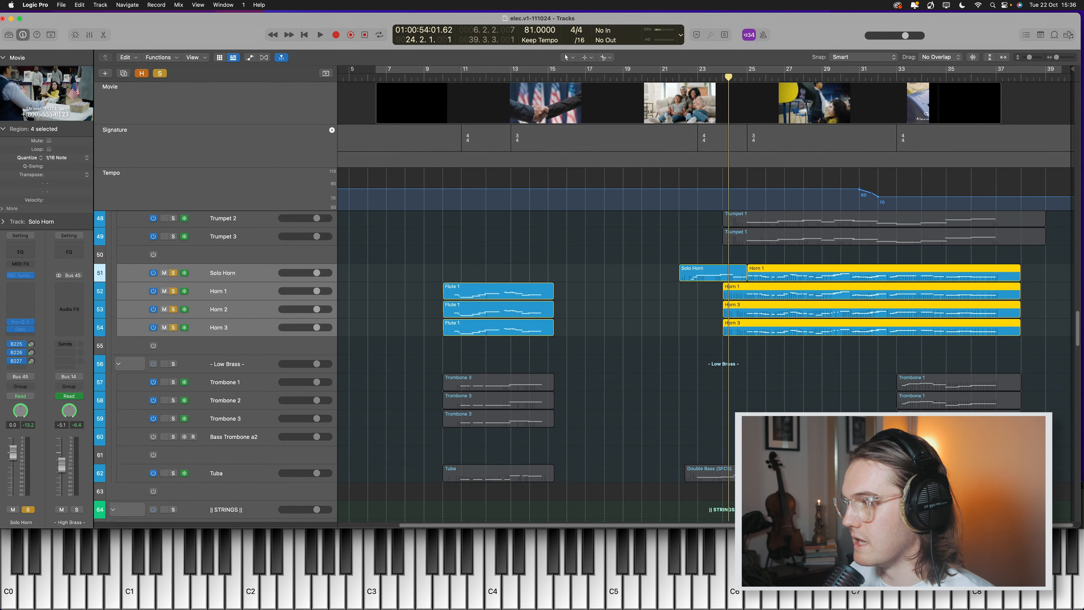
scroll(704, 367, up, 3)
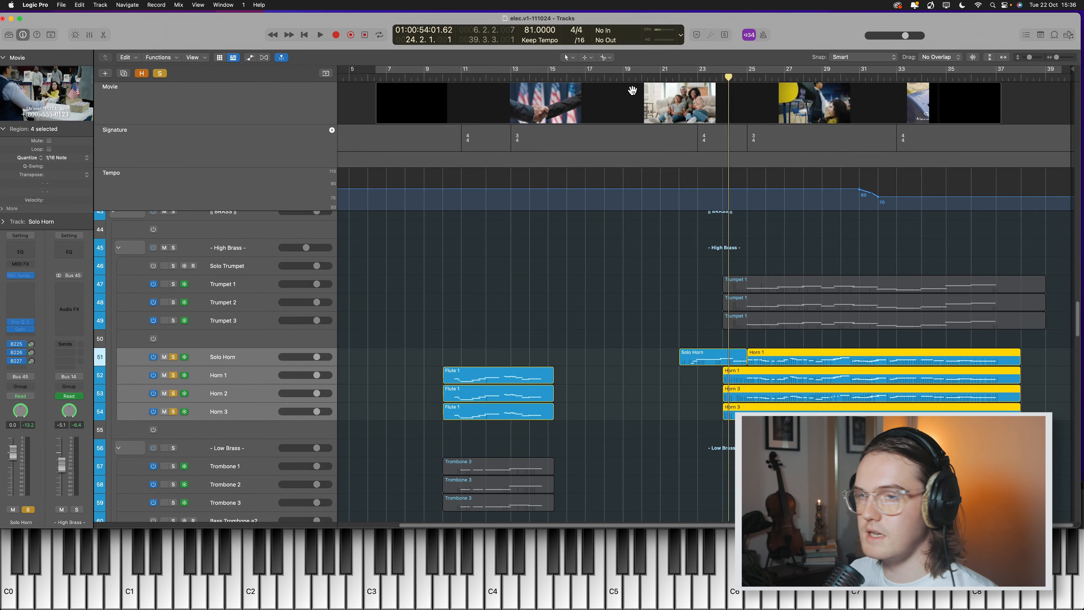